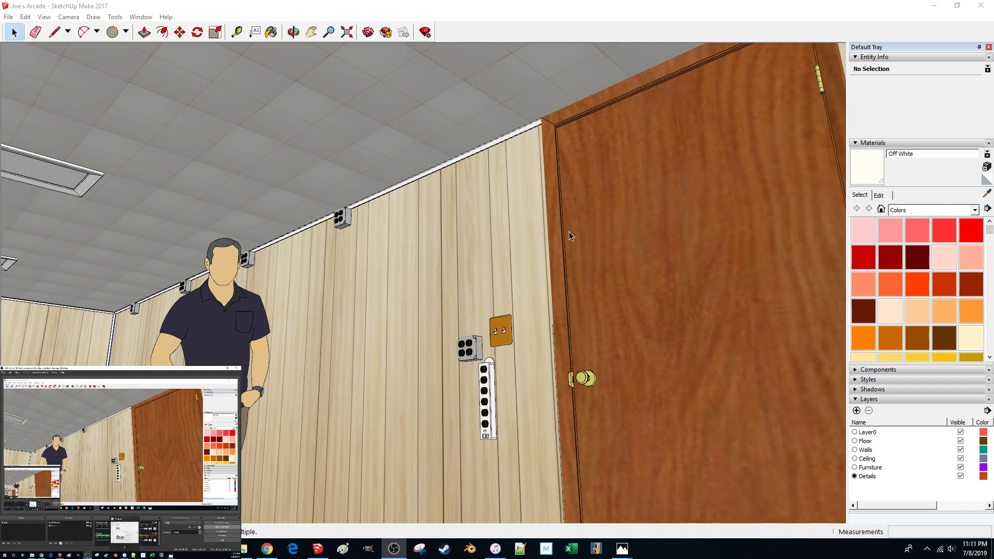
{"action": "scroll", "coordinate": [531, 210], "scroll_direction": "down", "scroll_amount": 4}
{"action": "middle_click_drag", "start_coordinate": [531, 209], "coordinate": [464, 238]}
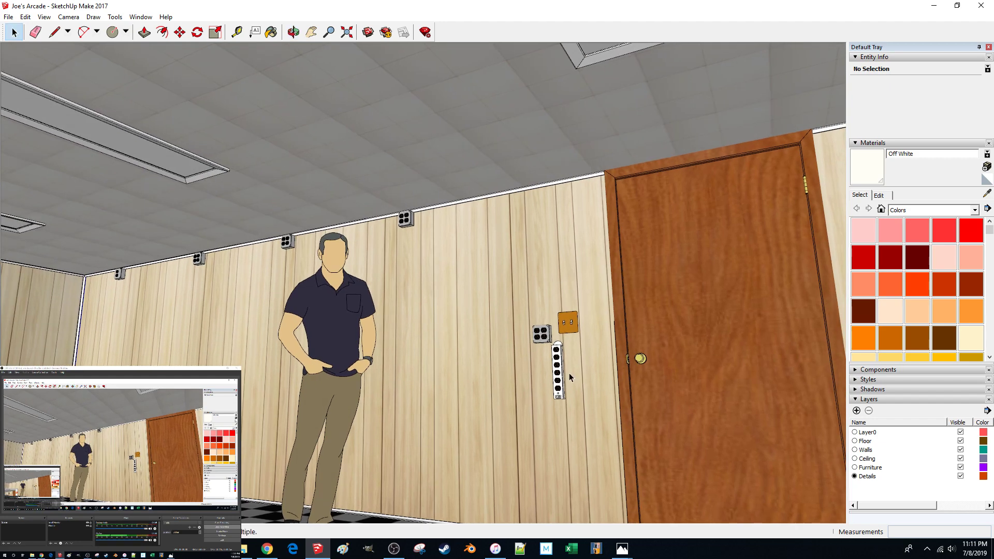
{"action": "mouse_move", "coordinate": [570, 377]}
{"action": "middle_mouse_down"}
{"action": "mouse_move", "coordinate": [376, 211]}
{"action": "mouse_move", "coordinate": [353, 330]}
{"action": "mouse_move", "coordinate": [340, 343]}
{"action": "mouse_move", "coordinate": [372, 389]}
{"action": "mouse_move", "coordinate": [210, 229]}
{"action": "mouse_move", "coordinate": [166, 239]}
{"action": "middle_mouse_up"}
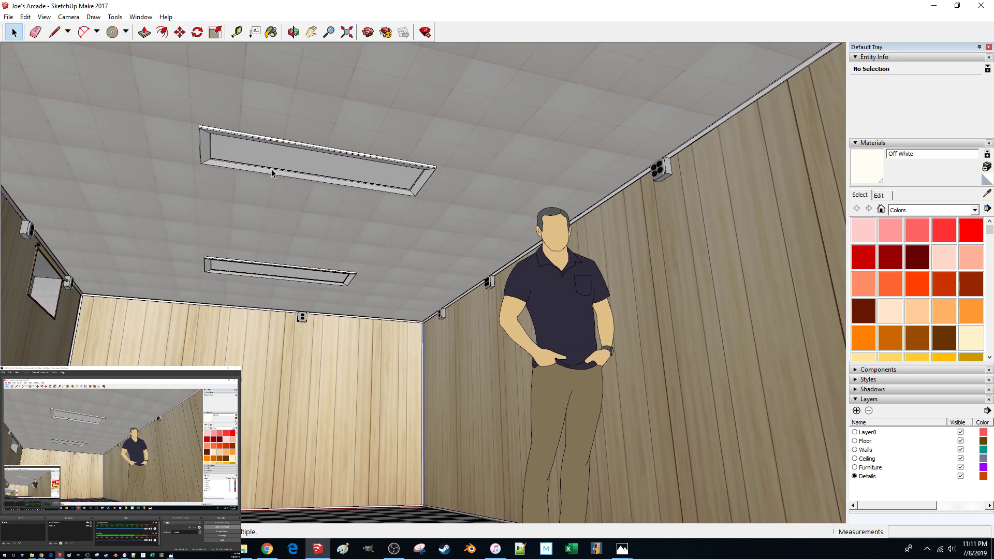
{"action": "left_click", "coordinate": [493, 555]}
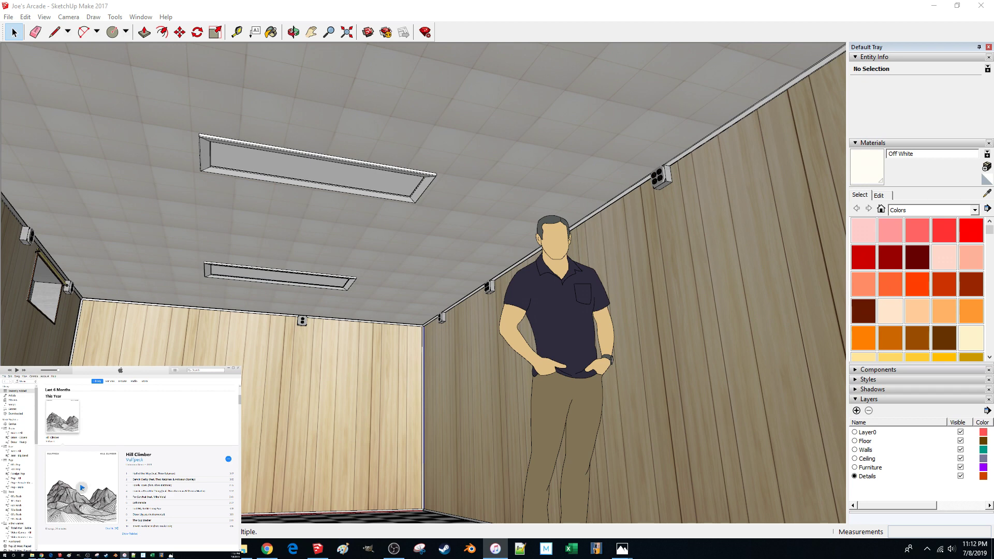
{"action": "left_click", "coordinate": [228, 369]}
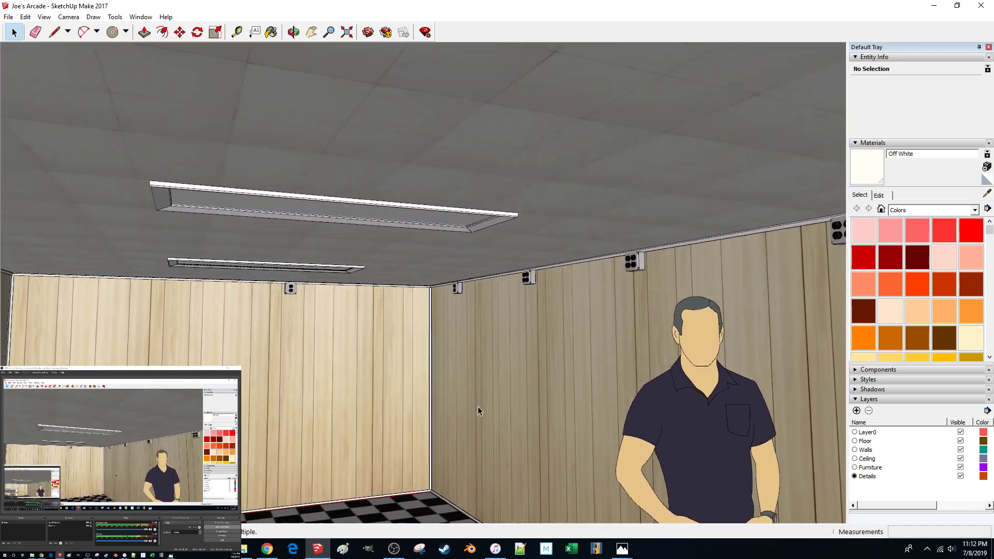
- Open the reference photo 20190602_103327.jpg on the second monitor, browse the ceiling trim photos and compare them with the modelled trim beside the door
{"action": "mouse_move", "coordinate": [621, 549]}
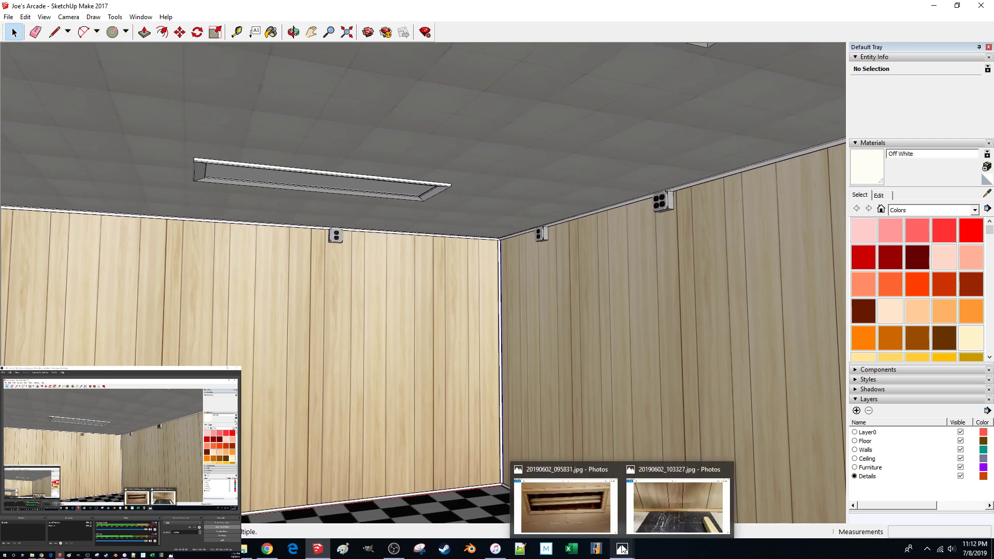
{"action": "left_click", "coordinate": [663, 510]}
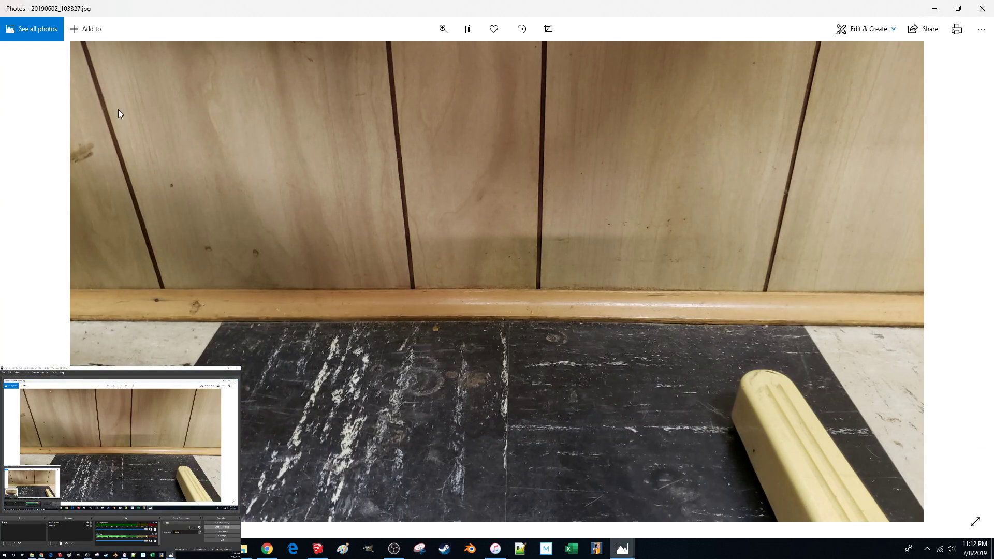
{"action": "mouse_move", "coordinate": [547, 15]}
{"action": "left_mouse_down"}
{"action": "mouse_move", "coordinate": [89, 370]}
{"action": "mouse_move", "coordinate": [98, 367]}
{"action": "left_mouse_up"}
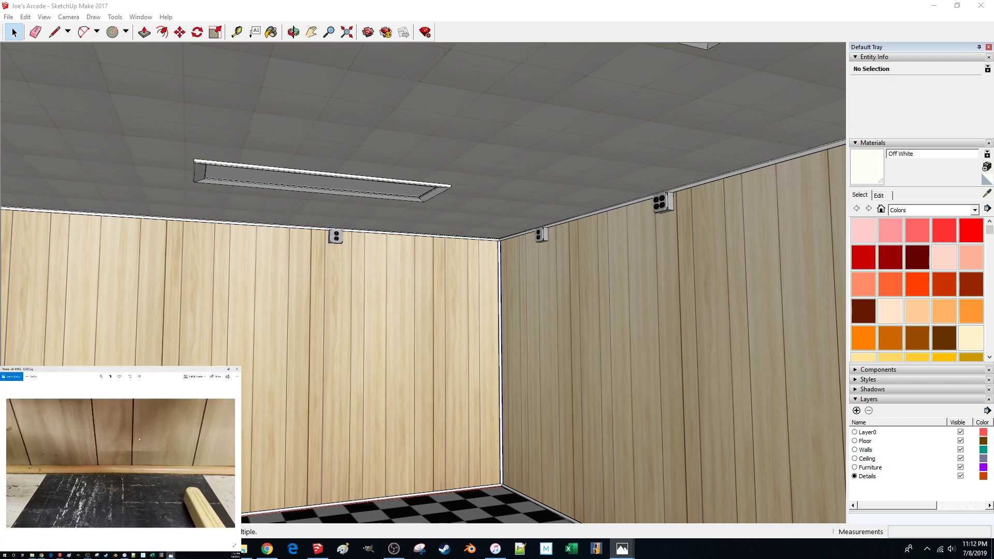
{"action": "key", "text": "Right"}
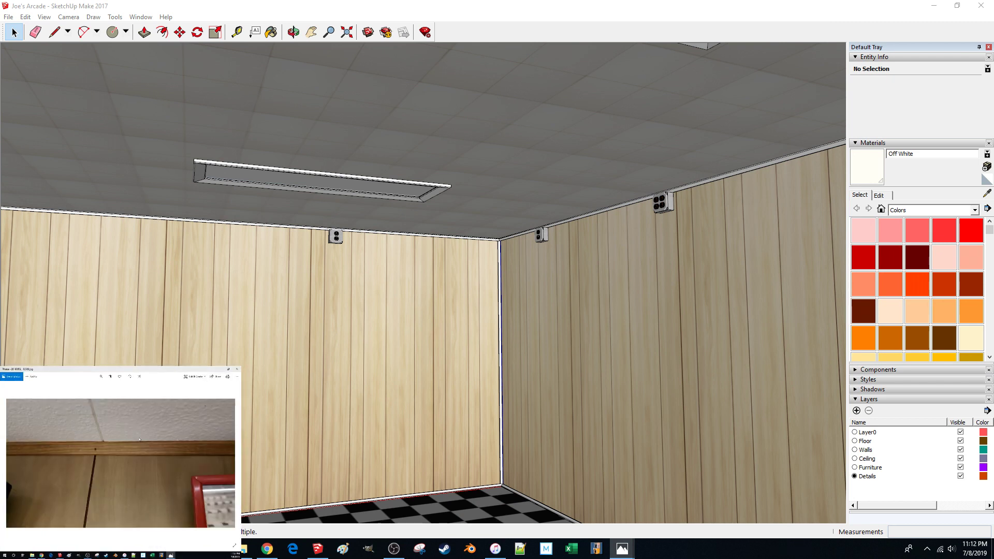
{"action": "key", "text": "Right"}
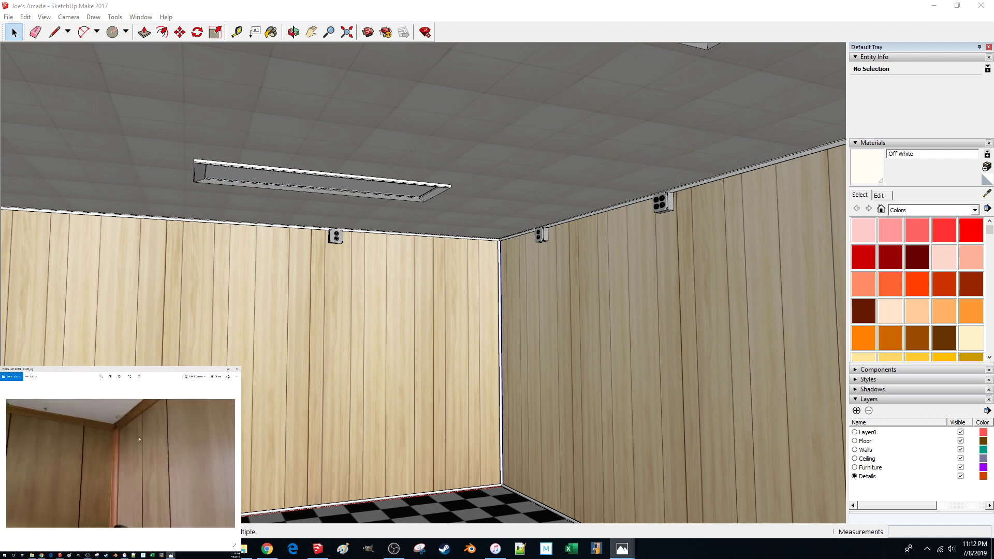
{"action": "key", "text": "Right"}
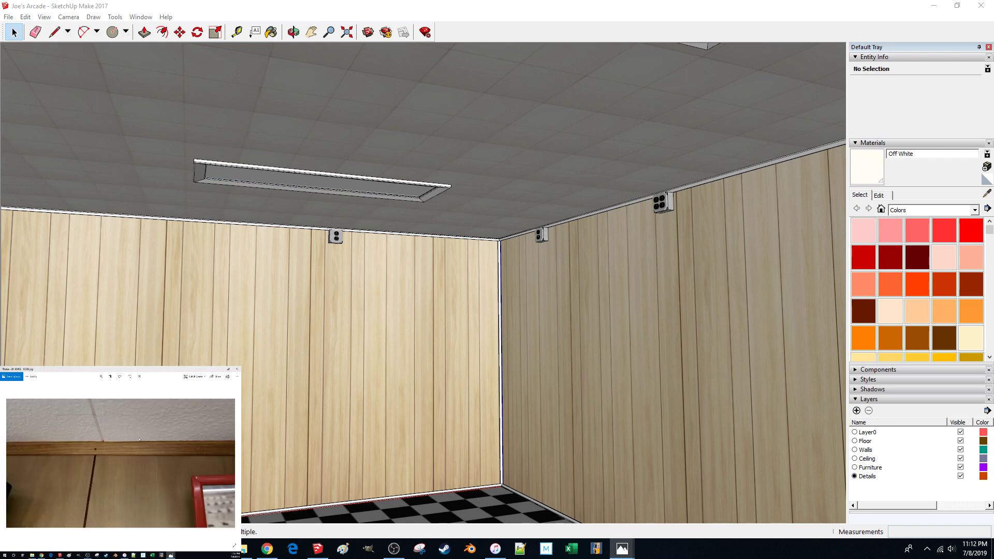
{"action": "left_click", "coordinate": [647, 14]}
{"action": "scroll", "coordinate": [471, 237], "scroll_direction": "up", "scroll_amount": 3}
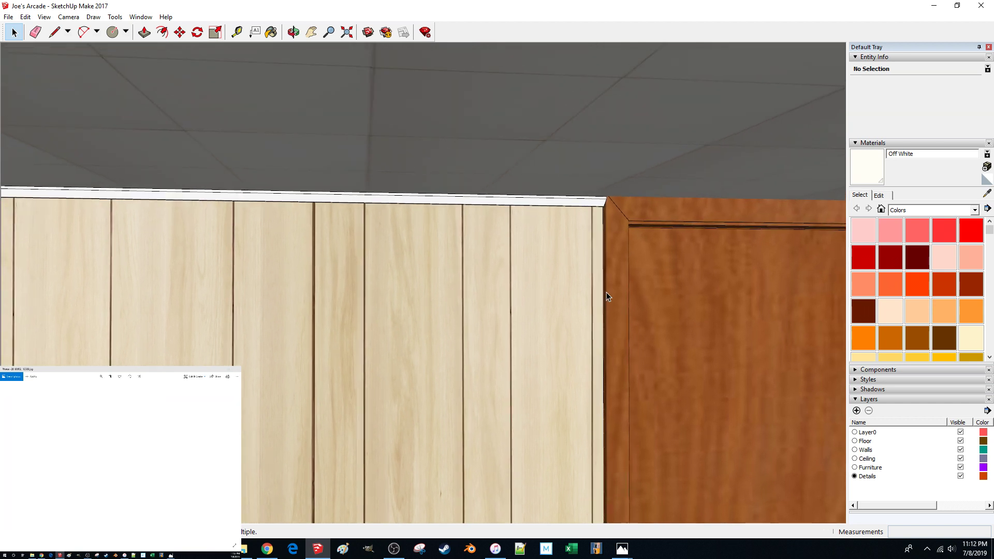
{"action": "left_click", "coordinate": [216, 368]}
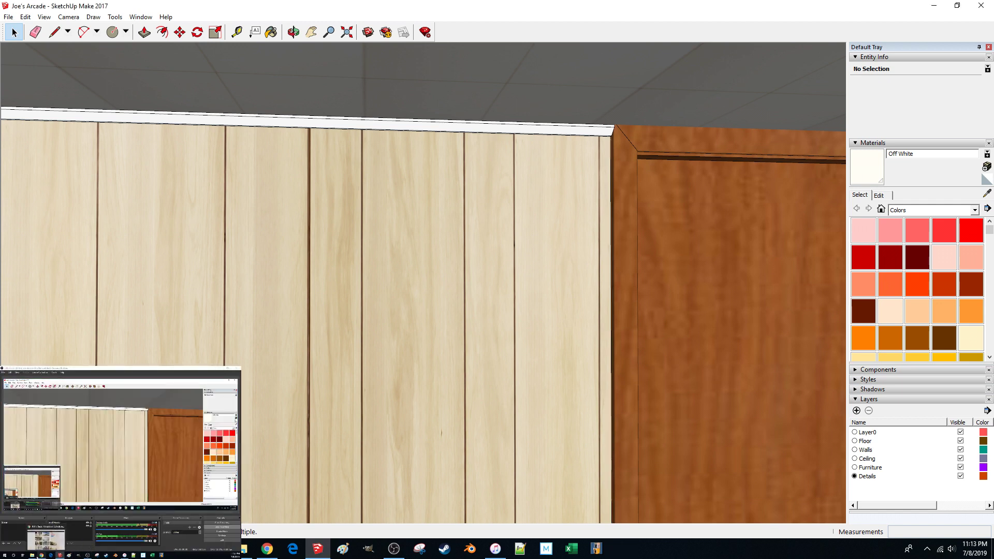
- Reopen 20190602_103327.jpg from the photos folder, place it on the second monitor and browse to the ceiling trim photo
{"action": "left_click", "coordinate": [33, 541]}
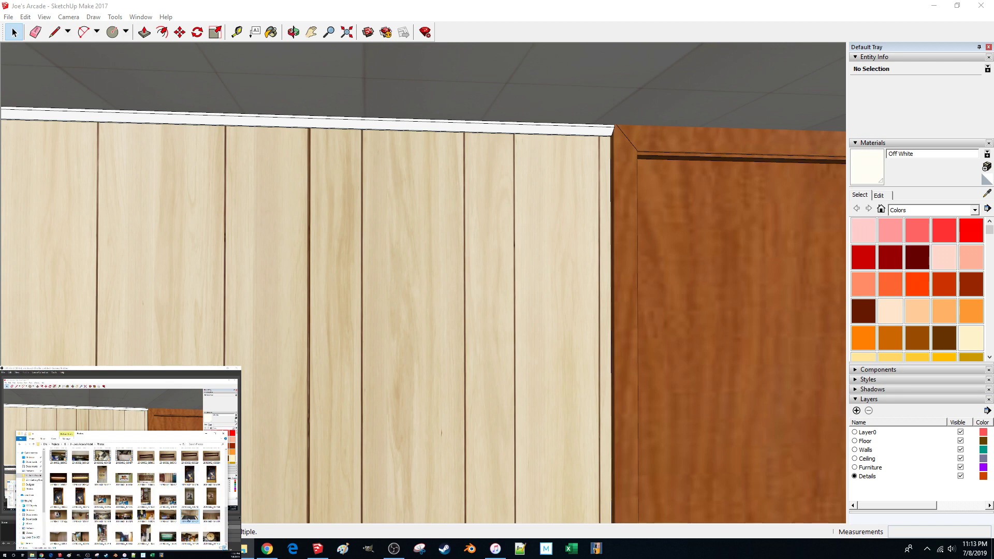
{"action": "double_click", "coordinate": [189, 515]}
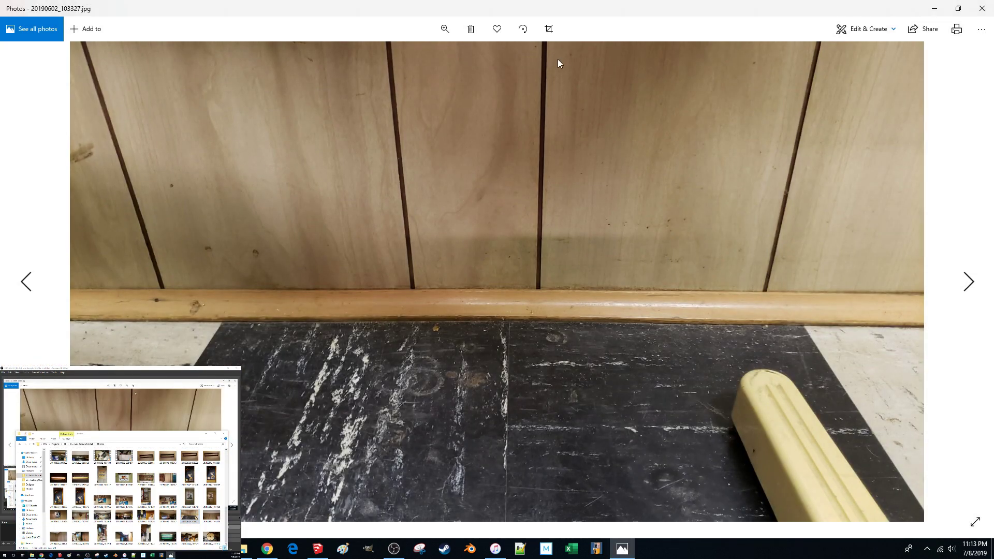
{"action": "left_click_drag", "start_coordinate": [864, 15], "coordinate": [0, 21]}
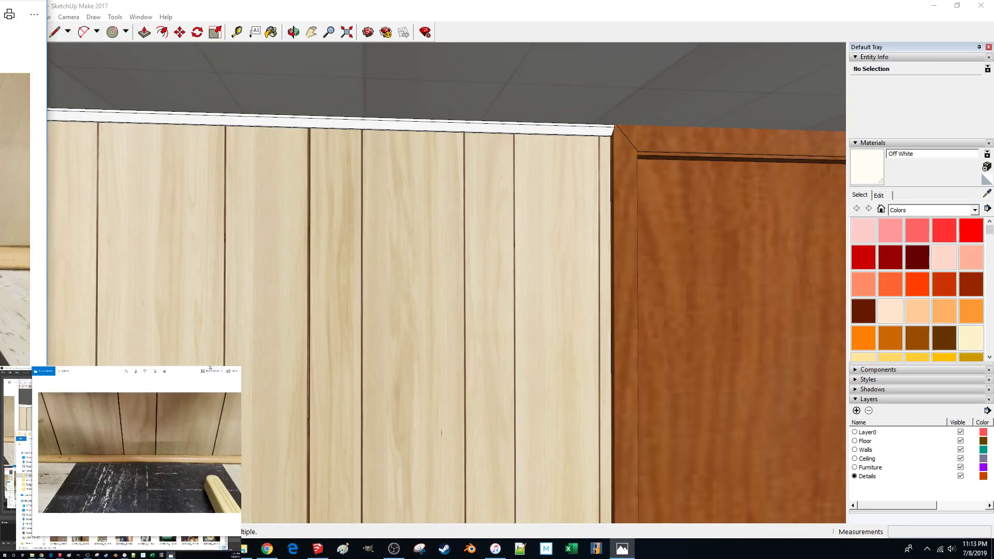
{"action": "scroll", "coordinate": [142, 434], "scroll_direction": "down", "scroll_amount": 3}
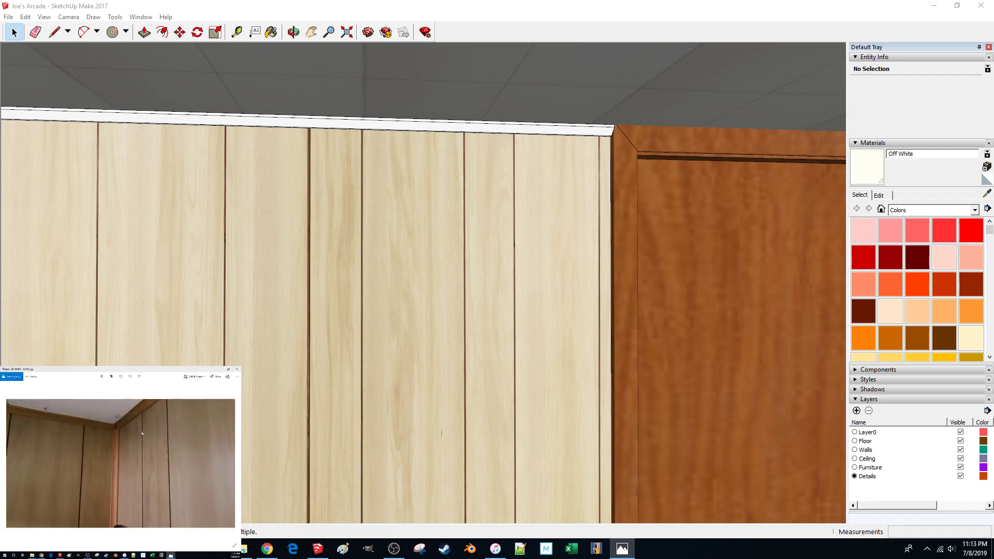
- Show the materials used in the model and choose Wood Bamboo as the paint material
{"action": "left_click", "coordinate": [663, 154]}
{"action": "scroll", "coordinate": [668, 165], "scroll_direction": "up", "scroll_amount": 2}
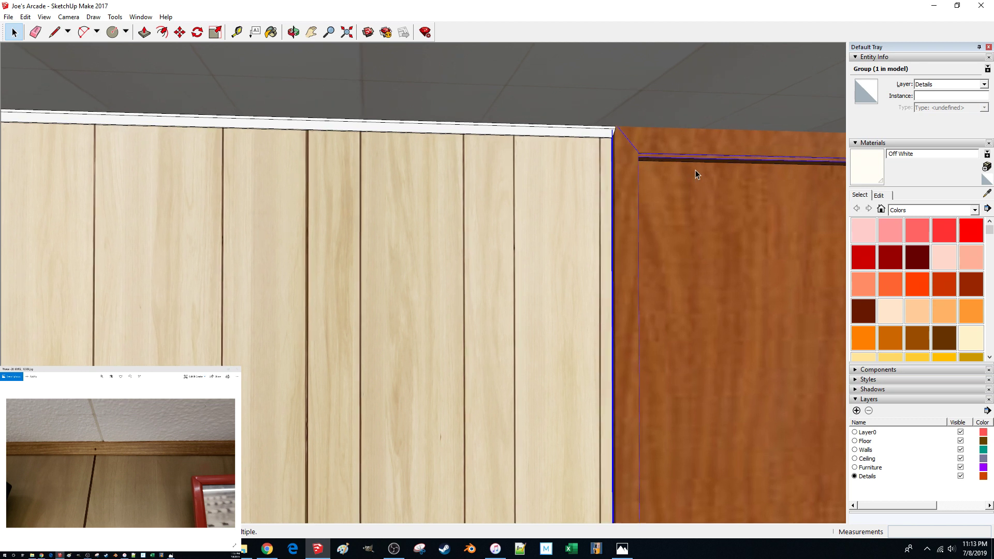
{"action": "left_click", "coordinate": [879, 195]}
{"action": "left_click", "coordinate": [860, 195]}
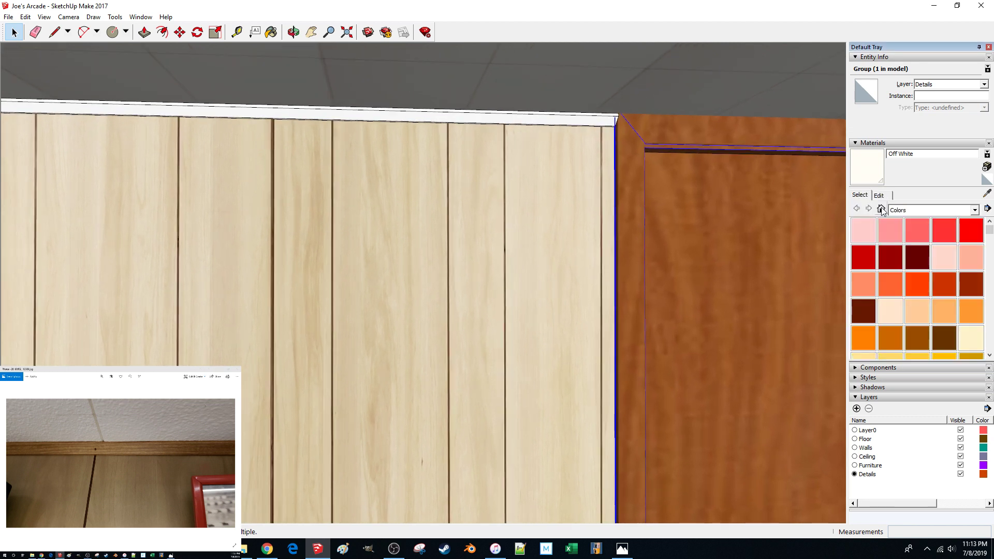
{"action": "left_click", "coordinate": [881, 209]}
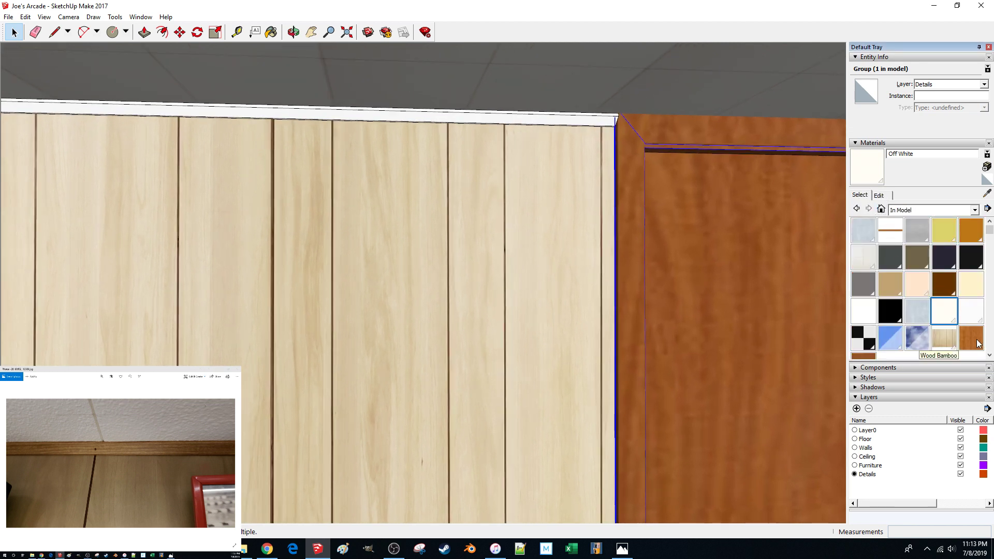
{"action": "scroll", "coordinate": [878, 322], "scroll_direction": "down", "scroll_amount": 2}
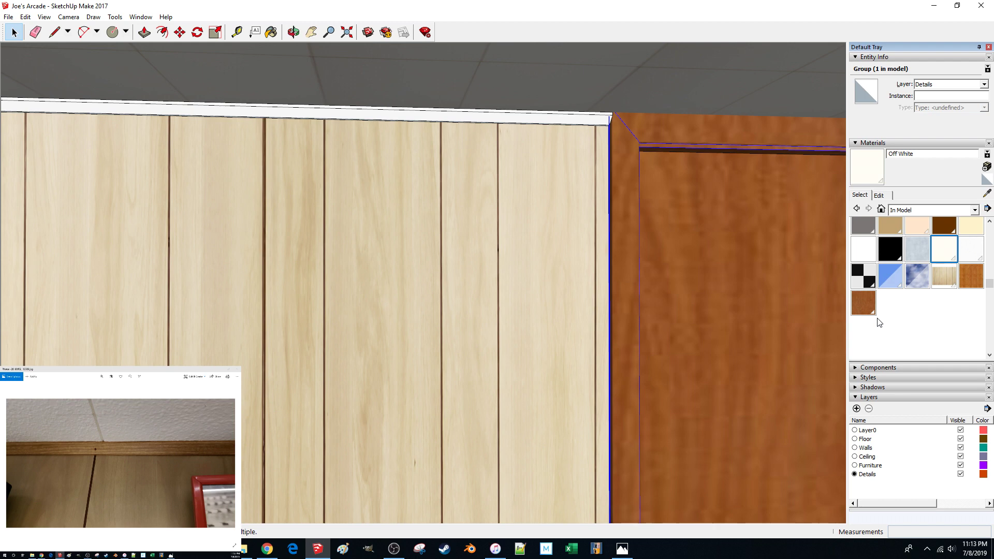
{"action": "left_click", "coordinate": [966, 283]}
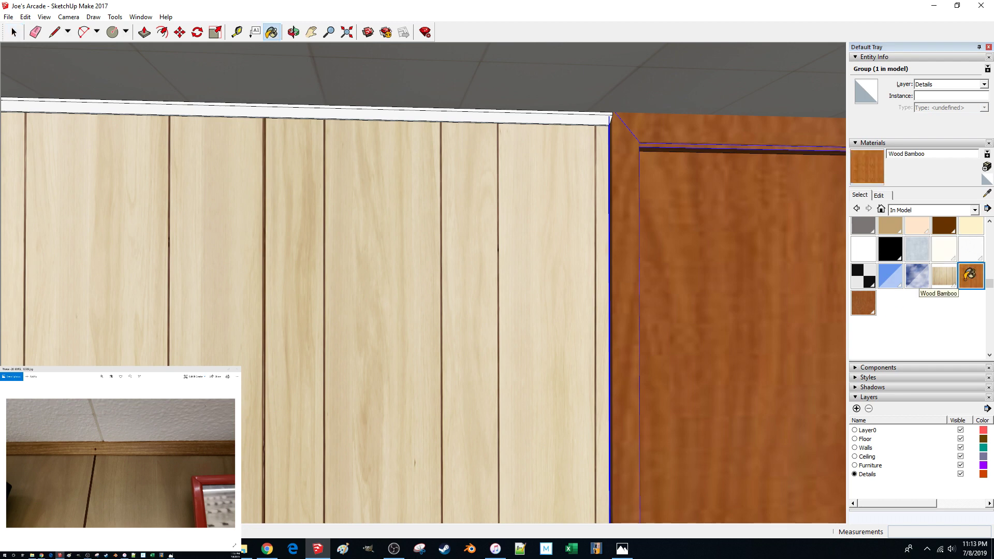
- Try painting the whole ceiling trim group with Wood Bamboo
{"action": "scroll", "coordinate": [435, 138], "scroll_direction": "up", "scroll_amount": 3}
{"action": "scroll", "coordinate": [434, 137], "scroll_direction": "up", "scroll_amount": 2}
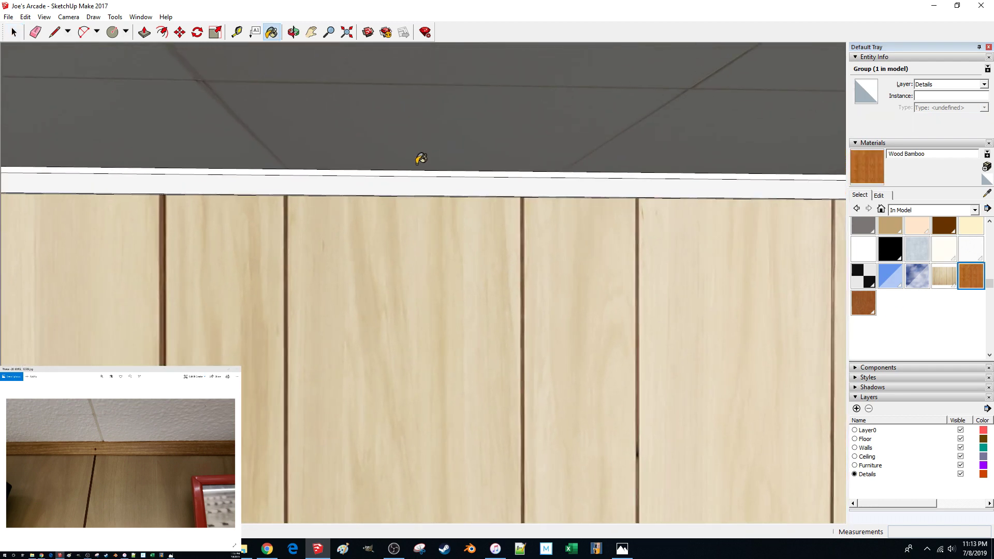
{"action": "left_click", "coordinate": [388, 155]}
{"action": "scroll", "coordinate": [357, 185], "scroll_direction": "down", "scroll_amount": 4}
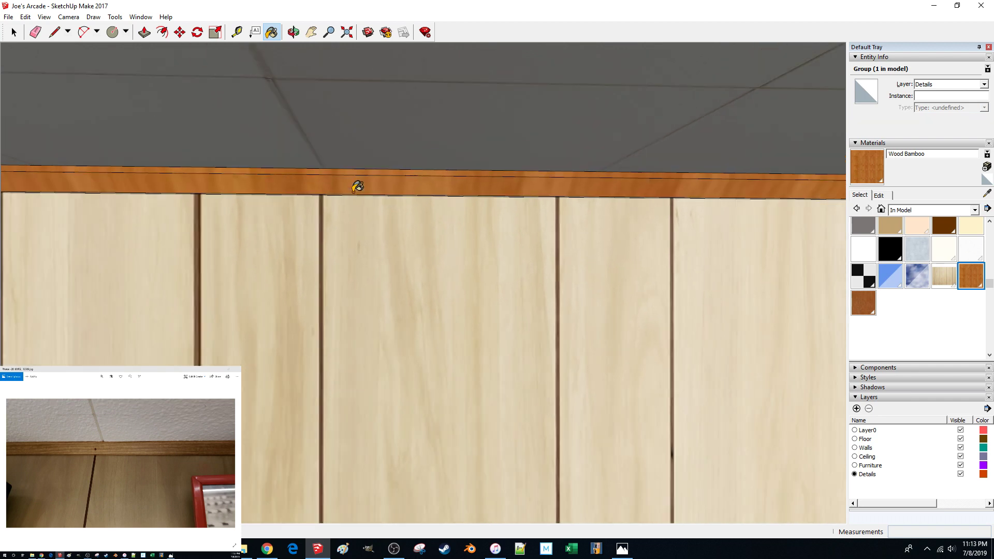
{"action": "scroll", "coordinate": [357, 186], "scroll_direction": "down", "scroll_amount": 5}
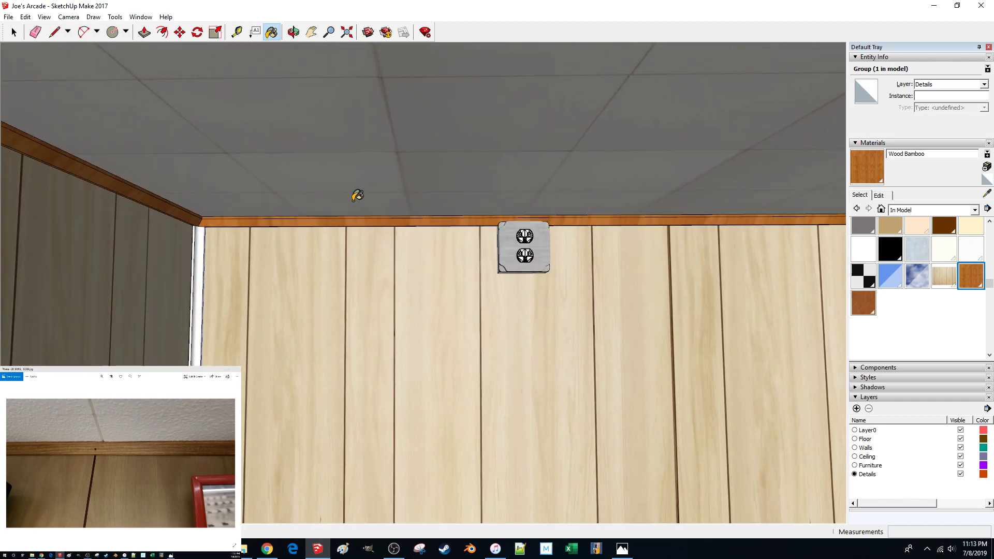
{"action": "key", "text": "ctrl+z"}
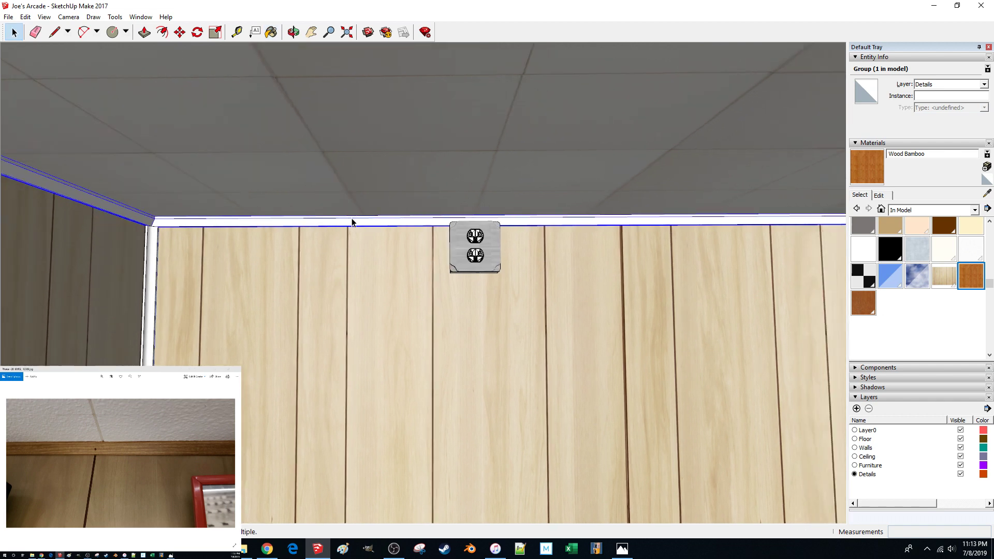
- Open the ceiling trim group for editing and create a material named Stripping - Top from Wood Bamboo with a slightly darker colour
{"action": "double_click", "coordinate": [352, 219]}
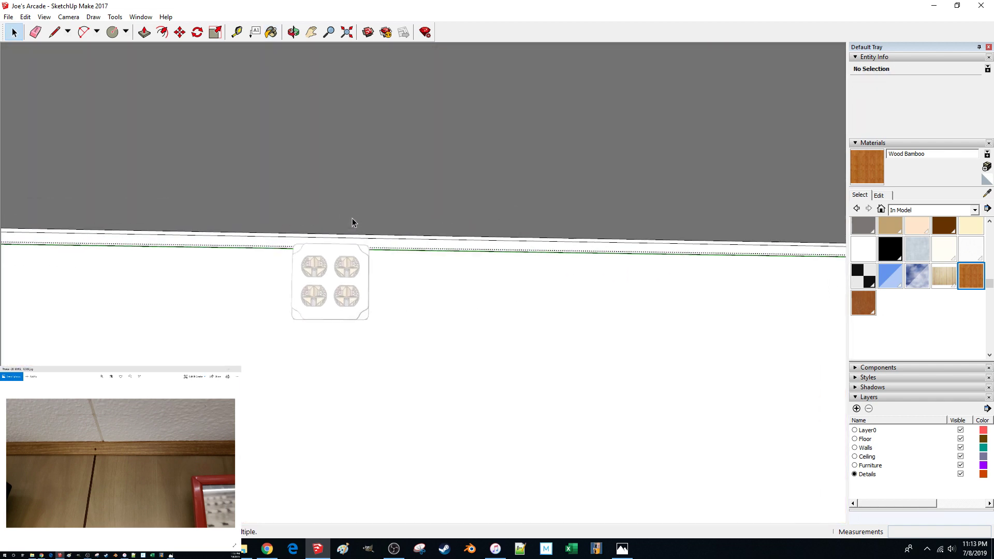
{"action": "right_click", "coordinate": [971, 269]}
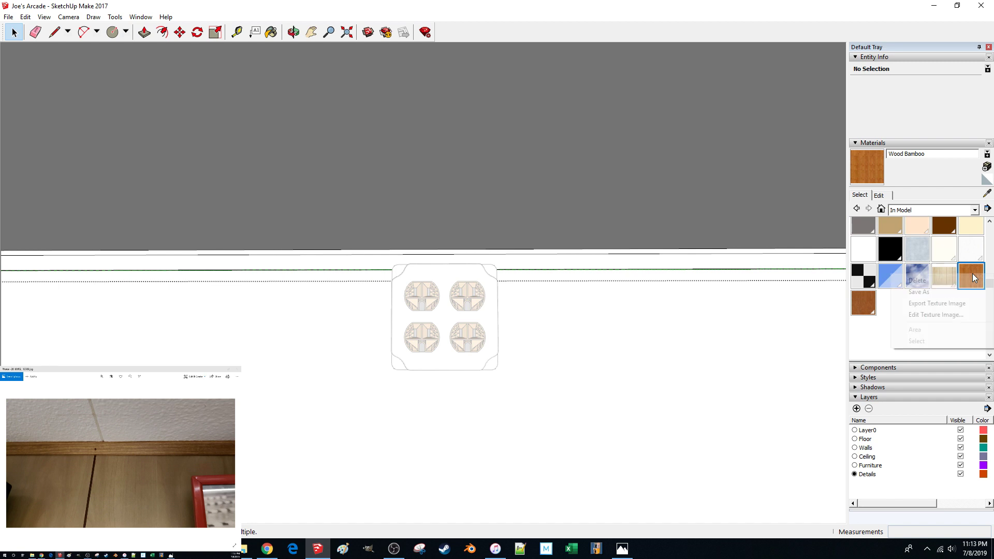
{"action": "left_click", "coordinate": [978, 170]}
{"action": "left_click", "coordinate": [986, 167]}
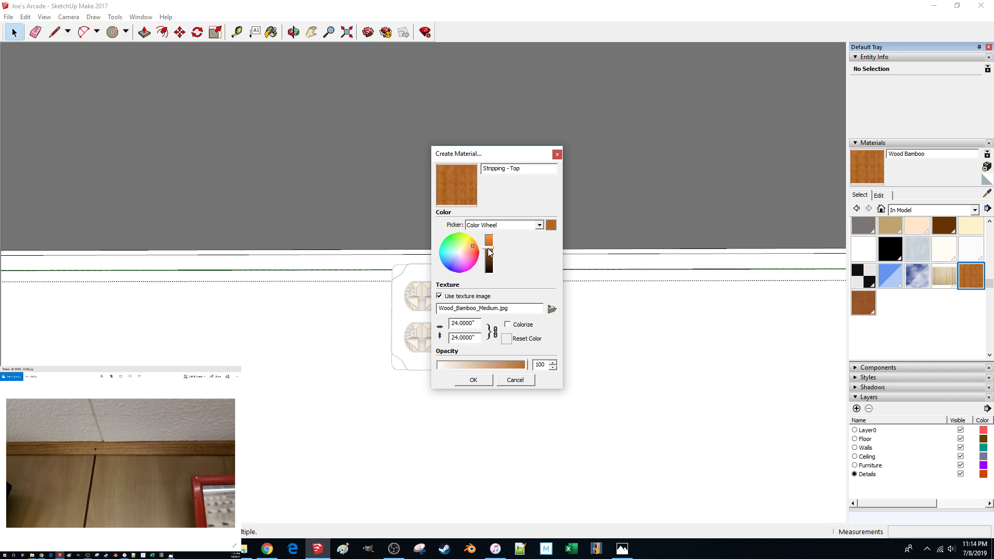
{"action": "left_click_drag", "start_coordinate": [487, 247], "coordinate": [490, 255]}
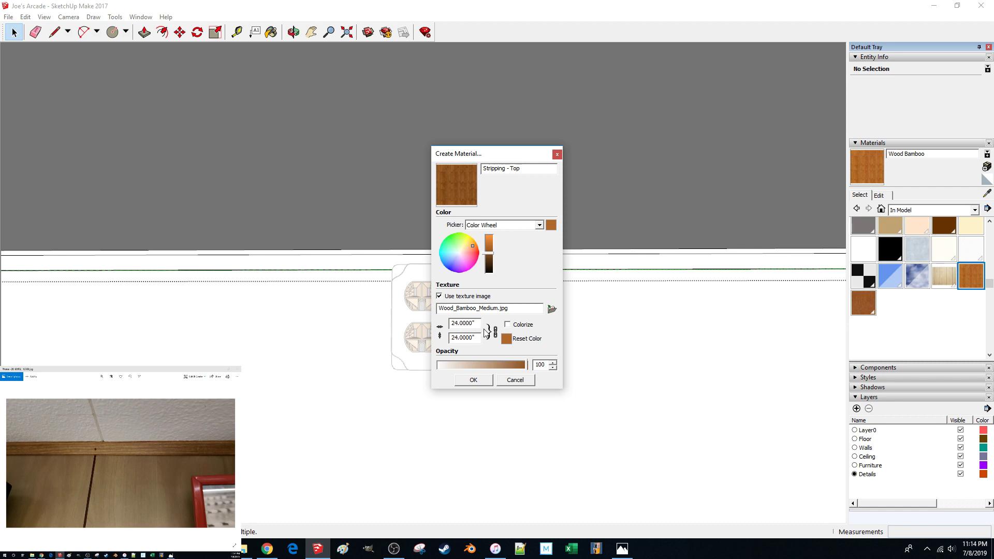
{"action": "left_click", "coordinate": [474, 381]}
- Paint the ceiling trim piece running above the row of four-socket outlets with the Stripping - Top material
{"action": "left_click", "coordinate": [539, 257]}
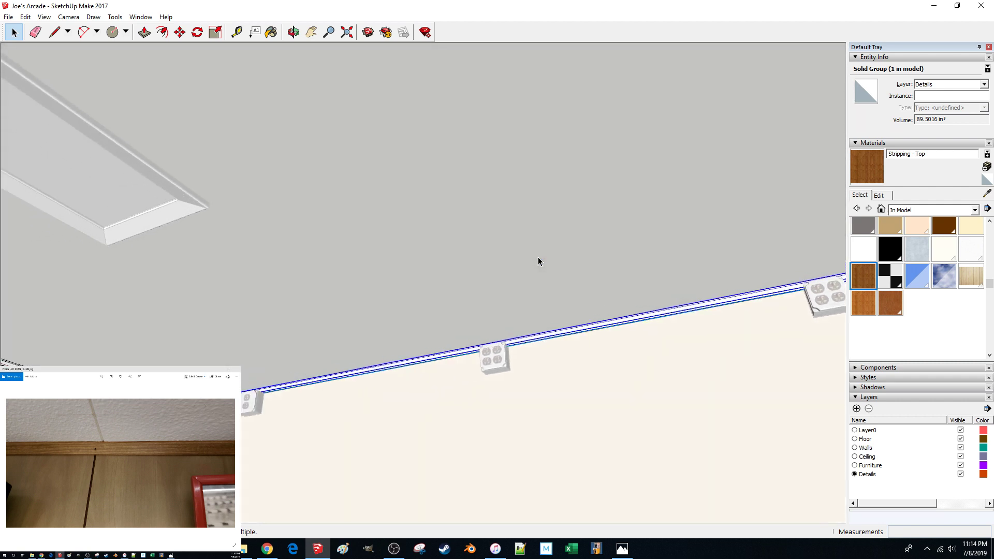
{"action": "middle_click_drag", "start_coordinate": [538, 257], "coordinate": [525, 266]}
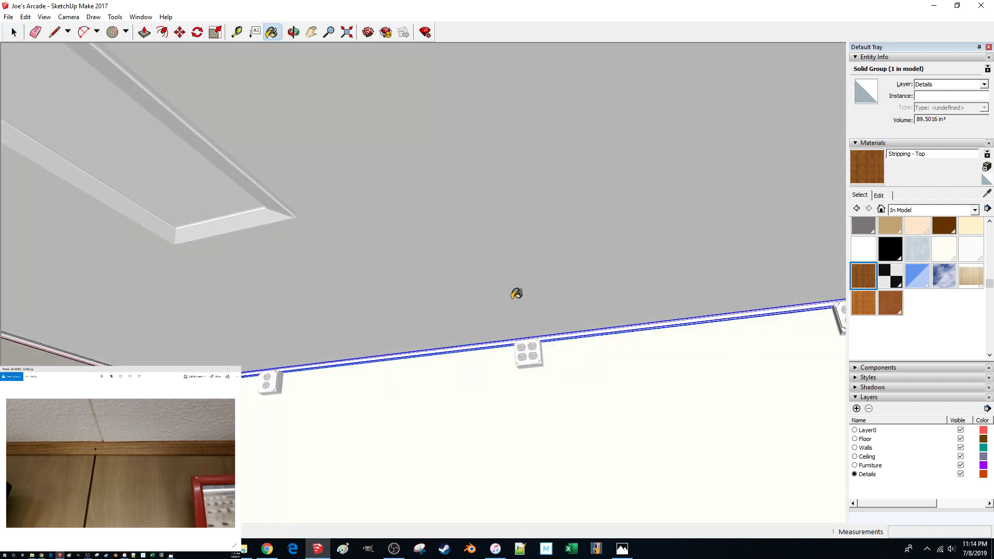
{"action": "middle_click_drag", "start_coordinate": [526, 305], "coordinate": [501, 371]}
{"action": "left_click", "coordinate": [501, 372]}
{"action": "scroll", "coordinate": [501, 372], "scroll_direction": "down", "scroll_amount": 6}
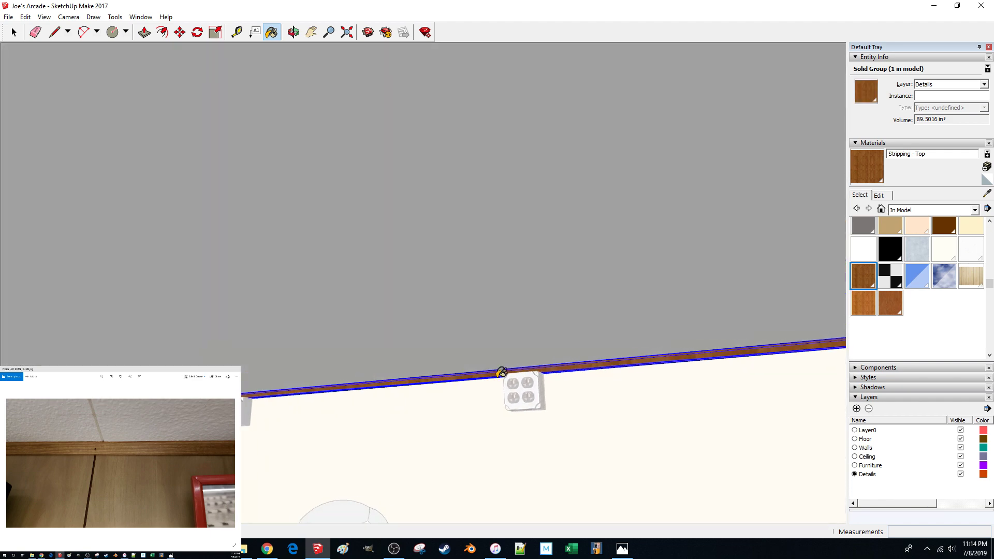
- Paint the remaining ceiling trim pieces, including the one above the window, with Stripping - Top and check the trim around the room
{"action": "mouse_move", "coordinate": [501, 372]}
{"action": "middle_mouse_down"}
{"action": "mouse_move", "coordinate": [422, 397]}
{"action": "mouse_move", "coordinate": [378, 391]}
{"action": "mouse_move", "coordinate": [372, 413]}
{"action": "mouse_move", "coordinate": [355, 368]}
{"action": "middle_mouse_up"}
{"action": "left_click", "coordinate": [335, 368]}
{"action": "left_click", "coordinate": [316, 364]}
{"action": "scroll", "coordinate": [315, 364], "scroll_direction": "down", "scroll_amount": 10}
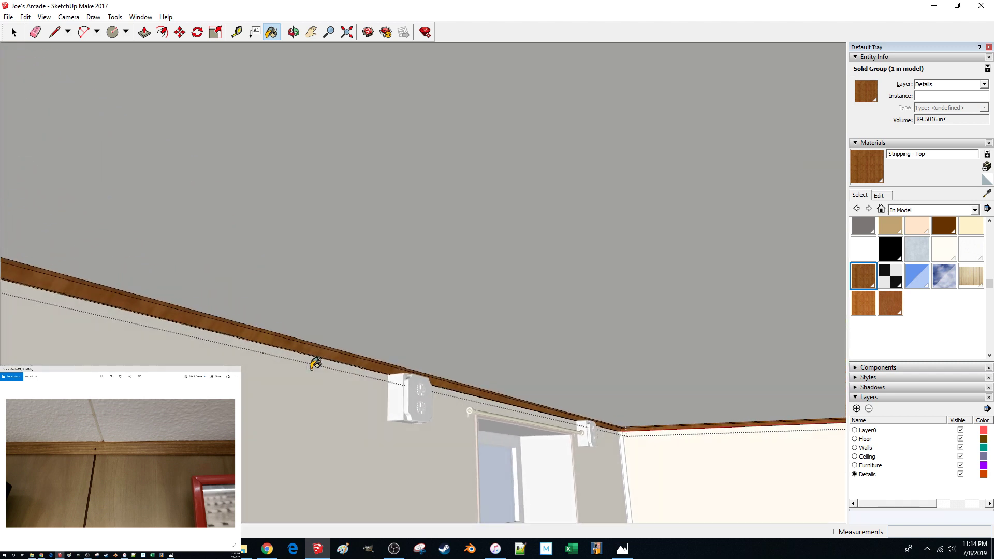
{"action": "scroll", "coordinate": [315, 363], "scroll_direction": "down", "scroll_amount": 10}
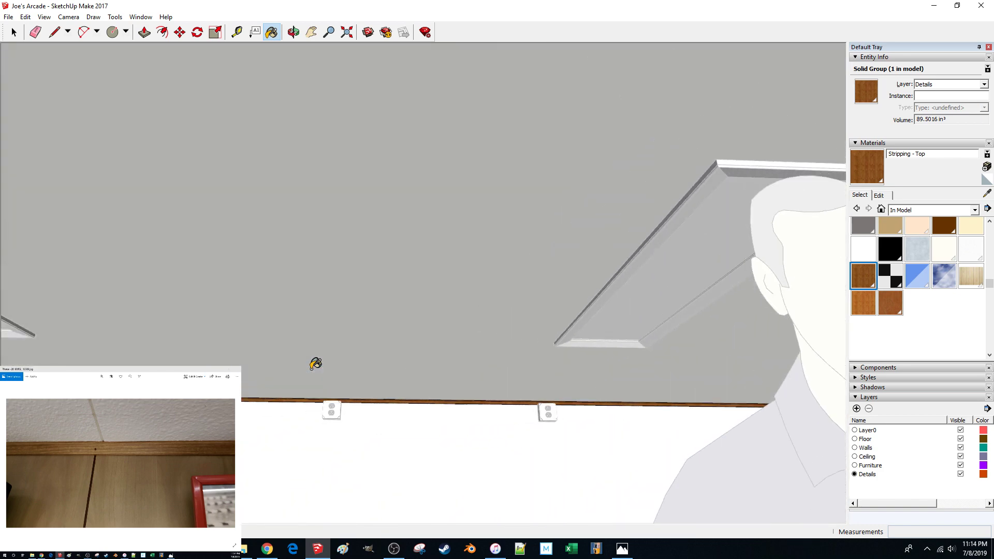
{"action": "scroll", "coordinate": [315, 366], "scroll_direction": "down", "scroll_amount": 10}
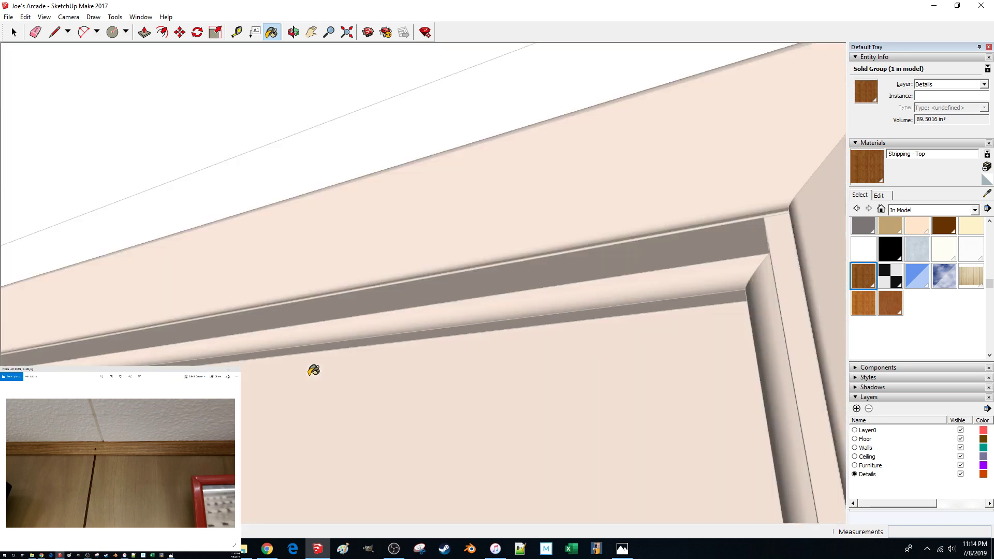
- Paint the unpainted ceiling trim piece behind the corner outlet with Stripping - Top, check the trim around the room, and close the group
{"action": "scroll", "coordinate": [314, 369], "scroll_direction": "down", "scroll_amount": 10}
{"action": "scroll", "coordinate": [362, 289], "scroll_direction": "up", "scroll_amount": 6}
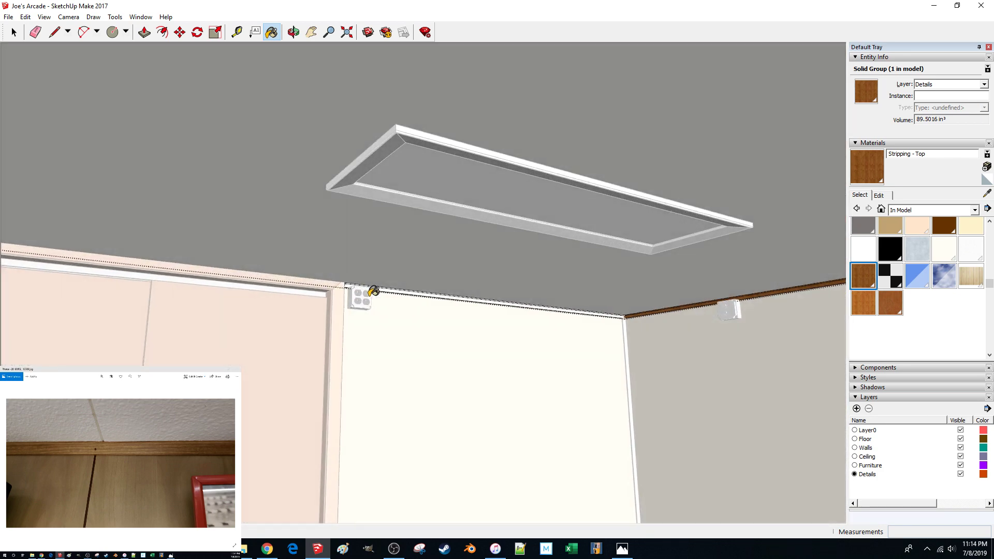
{"action": "left_click", "coordinate": [409, 293]}
{"action": "mouse_move", "coordinate": [409, 291]}
{"action": "middle_mouse_down"}
{"action": "mouse_move", "coordinate": [400, 306]}
{"action": "mouse_move", "coordinate": [273, 304]}
{"action": "mouse_move", "coordinate": [308, 349]}
{"action": "mouse_move", "coordinate": [285, 333]}
{"action": "mouse_move", "coordinate": [367, 336]}
{"action": "middle_mouse_up"}
{"action": "left_click", "coordinate": [284, 331]}
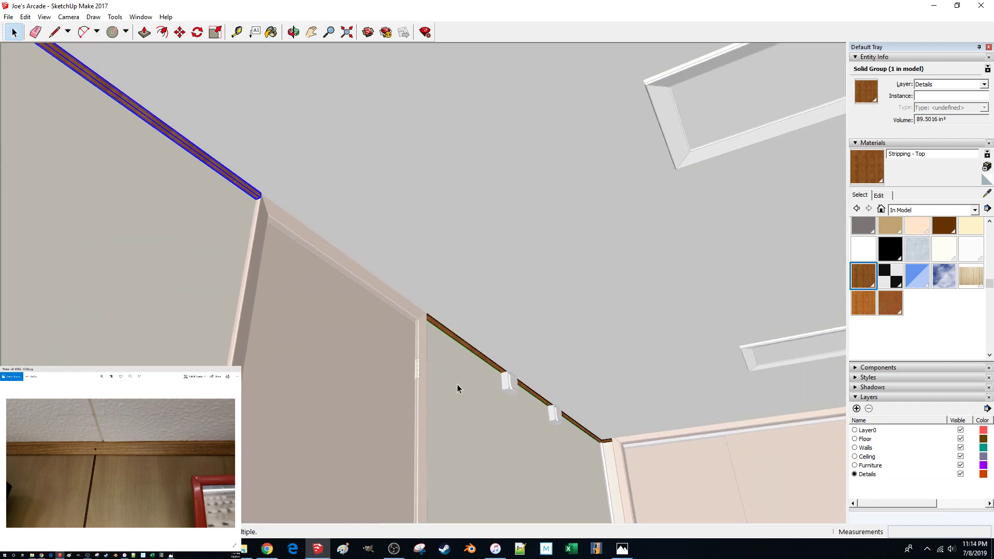
{"action": "left_click", "coordinate": [457, 384]}
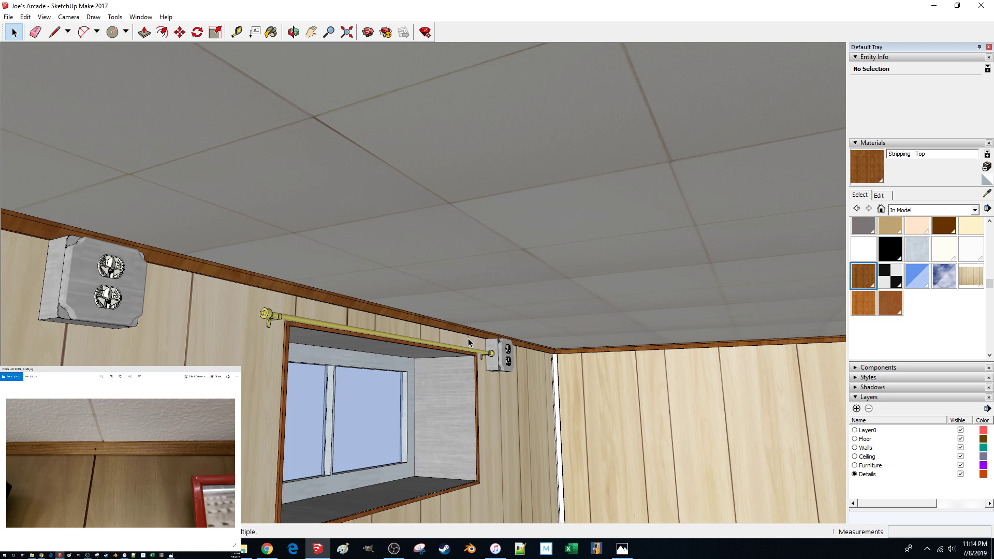
- Open the Stripping - Top texture image in the external image editor and rotate it 90 degrees so the grain runs horizontally
{"action": "left_click", "coordinate": [879, 195]}
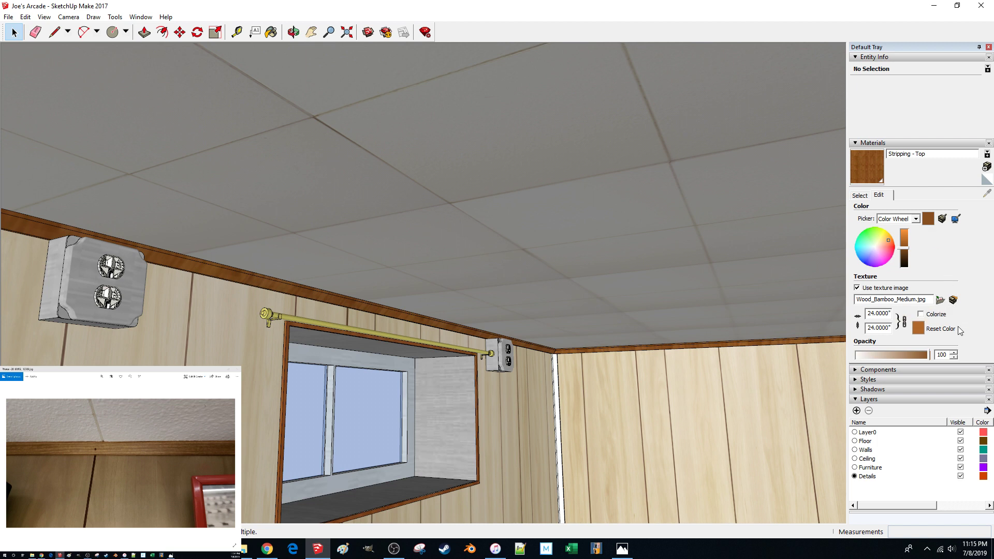
{"action": "left_click", "coordinate": [953, 300]}
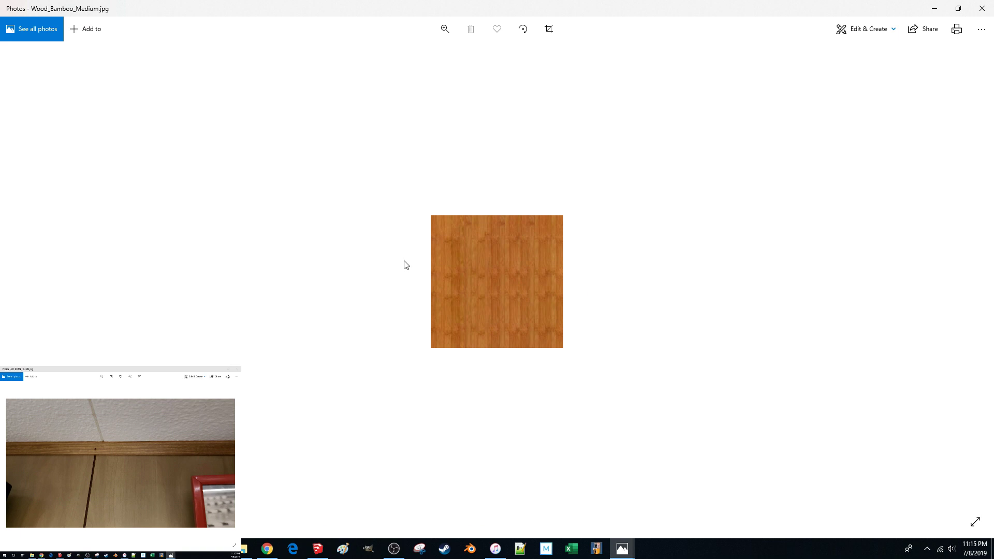
{"action": "left_click", "coordinate": [521, 35]}
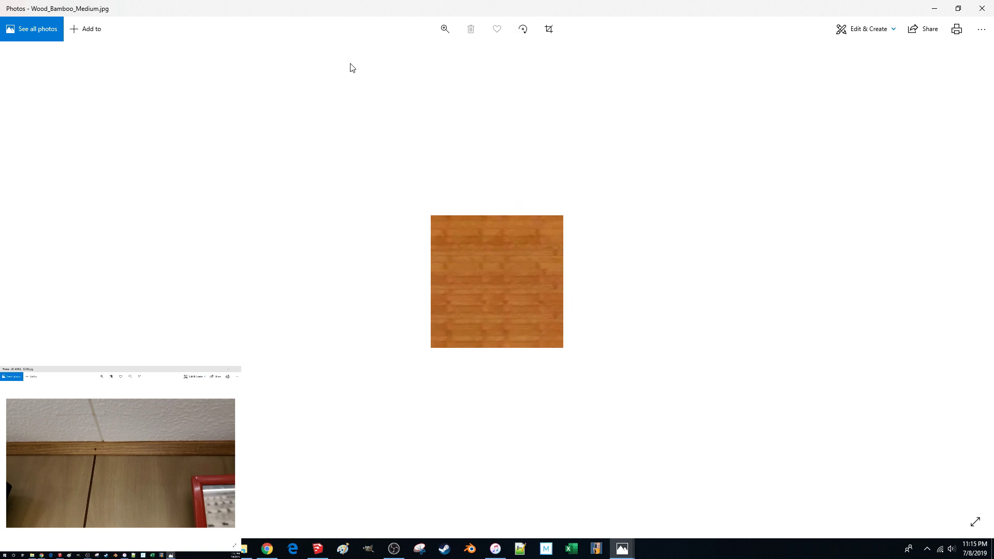
- Open the rotated Wood_Bamboo_Medium image in Paint, and close both image programs to return to SketchUp
{"action": "left_click", "coordinate": [889, 33]}
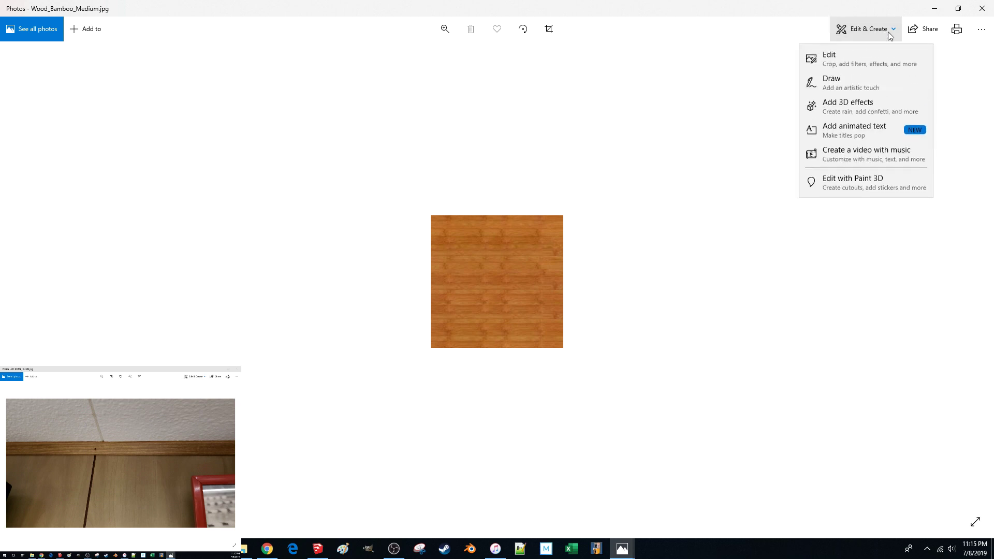
{"action": "left_click", "coordinate": [889, 31]}
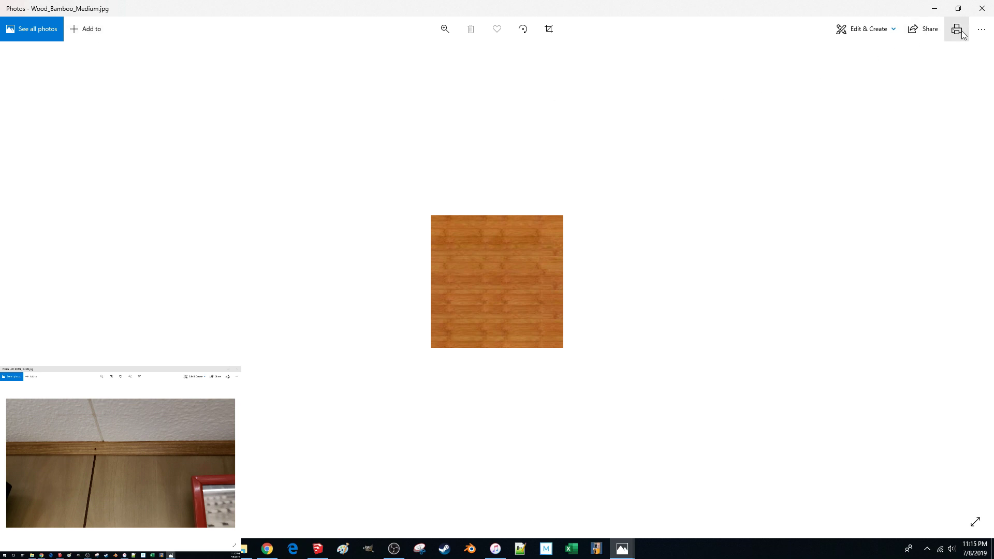
{"action": "left_click", "coordinate": [982, 29]}
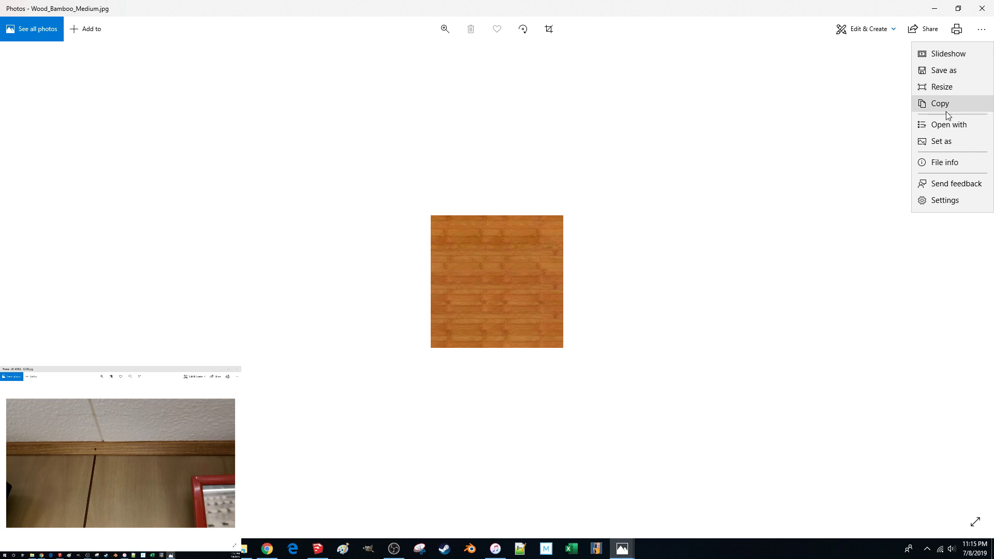
{"action": "left_click", "coordinate": [946, 125]}
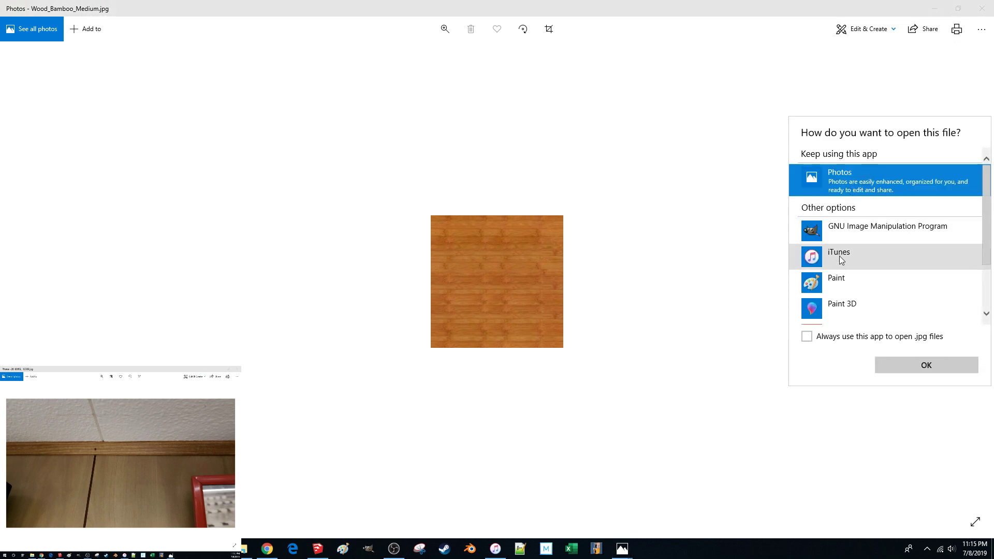
{"action": "double_click", "coordinate": [835, 282]}
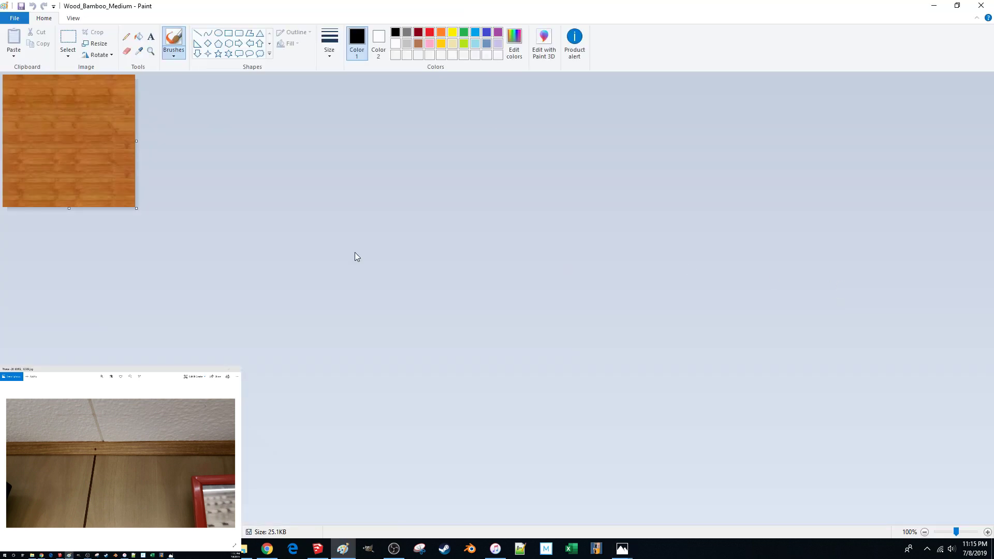
{"action": "left_click", "coordinate": [981, 5]}
{"action": "left_click", "coordinate": [982, 9]}
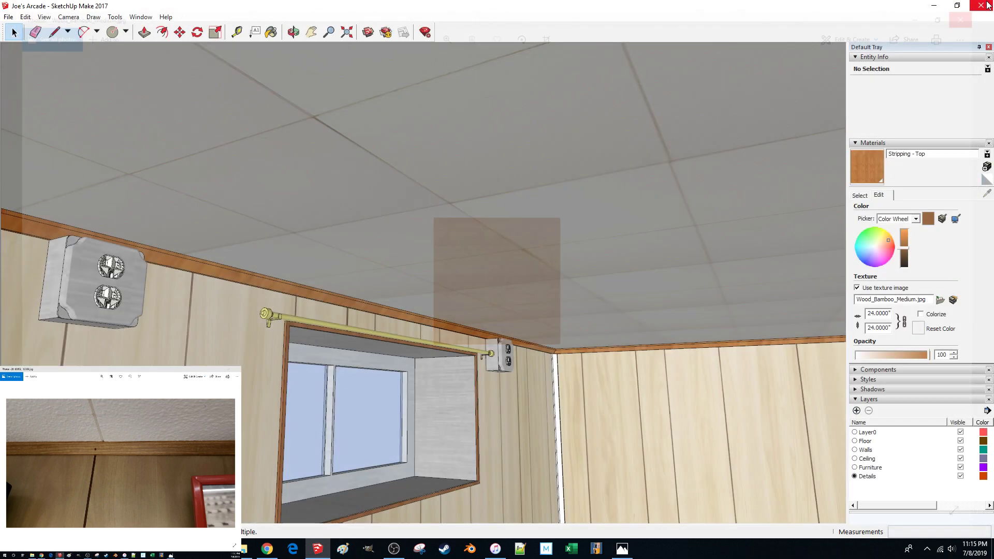
- Copy the rotated Wood_Bamboo_Medium image from the Temp folder into the Textures folder of the 9 - Joe's Arcade Model project
{"action": "left_click", "coordinate": [940, 300]}
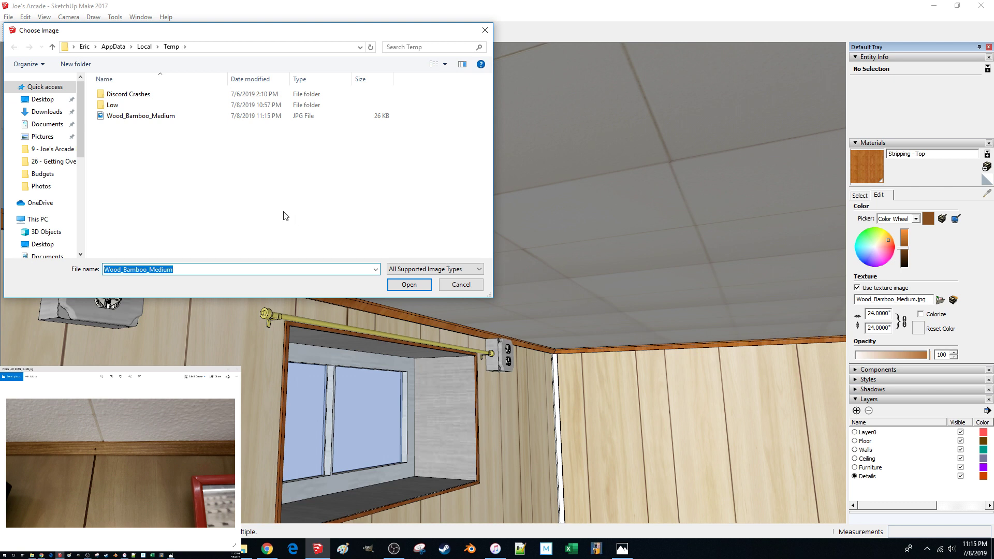
{"action": "left_click", "coordinate": [133, 117]}
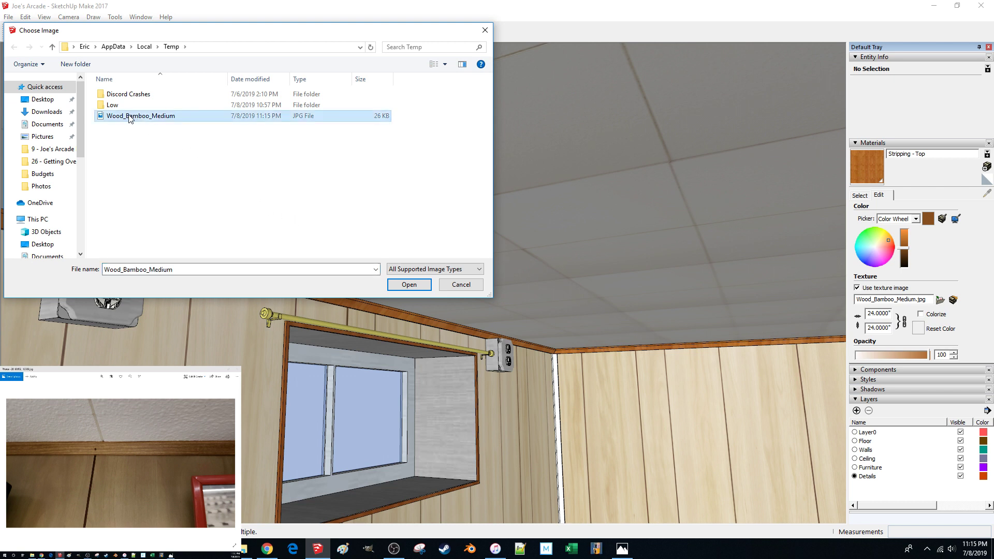
{"action": "left_click", "coordinate": [133, 148]}
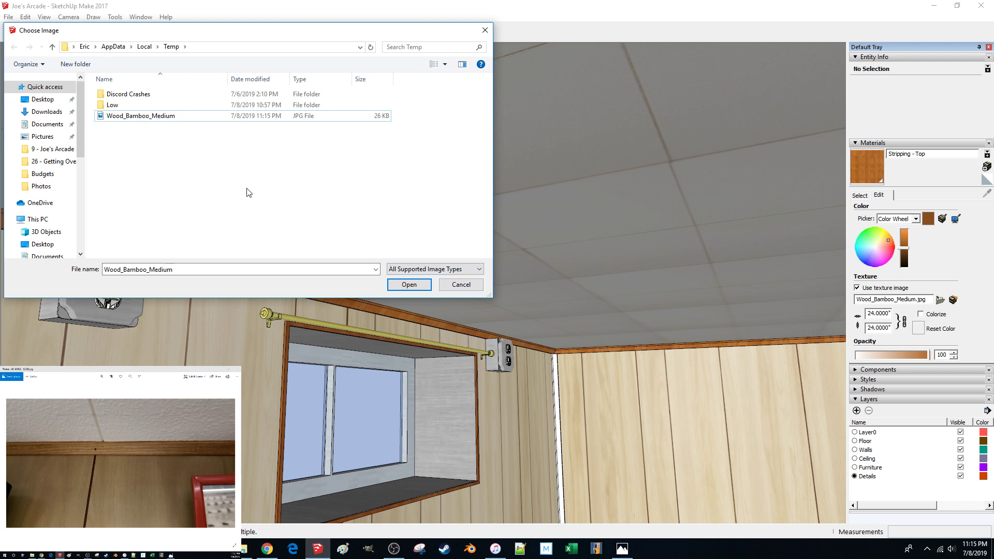
{"action": "left_click", "coordinate": [124, 109]}
{"action": "left_click", "coordinate": [126, 116]}
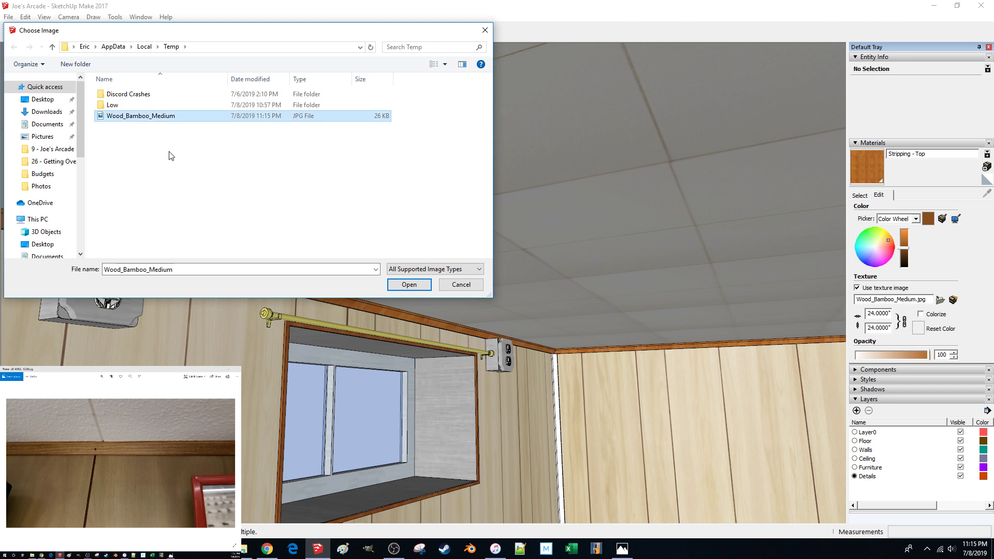
{"action": "left_click", "coordinate": [145, 46]}
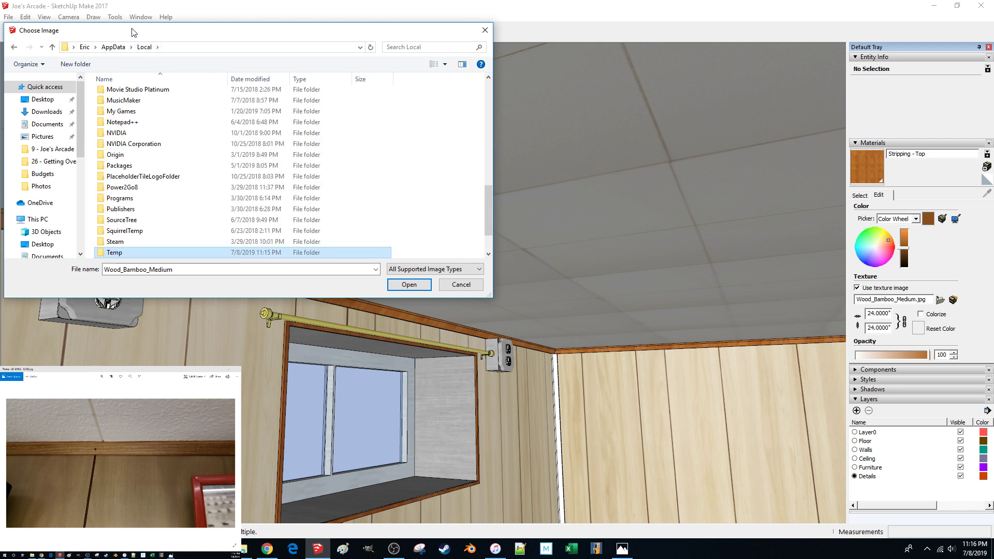
{"action": "left_click", "coordinate": [51, 149]}
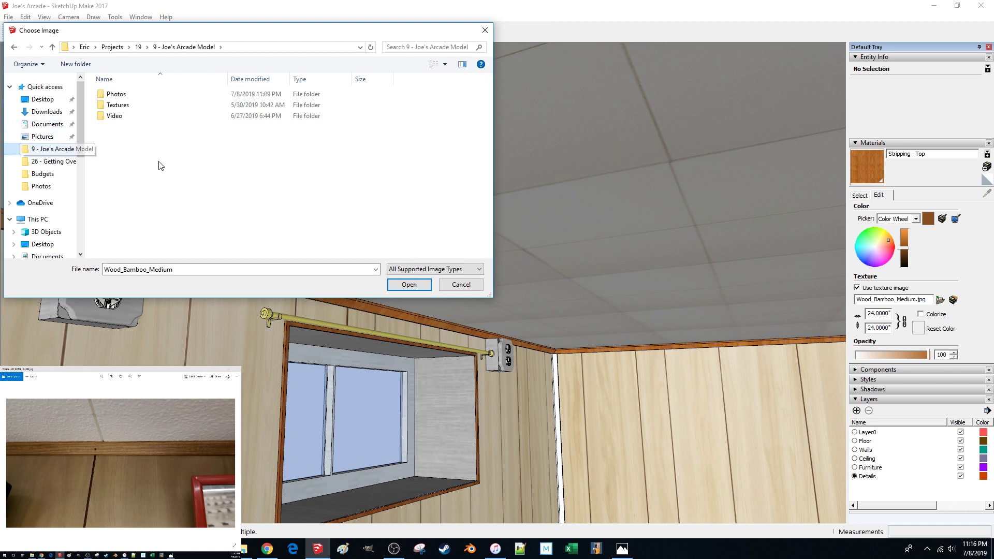
{"action": "double_click", "coordinate": [133, 107]}
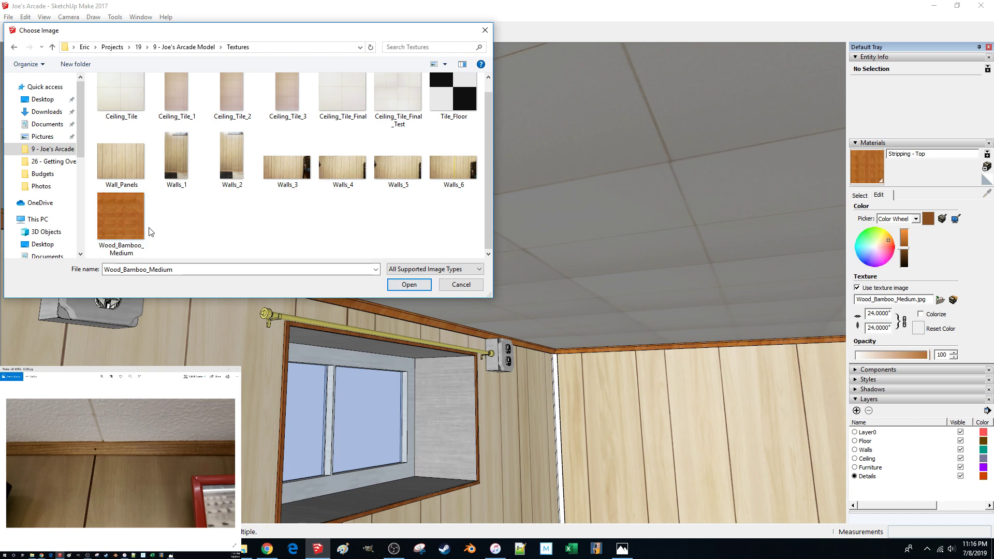
- Load Wood_Bamboo_Medium from the Textures folder as the Stripping - Top texture and darken the material's colour slightly
{"action": "left_click", "coordinate": [413, 287]}
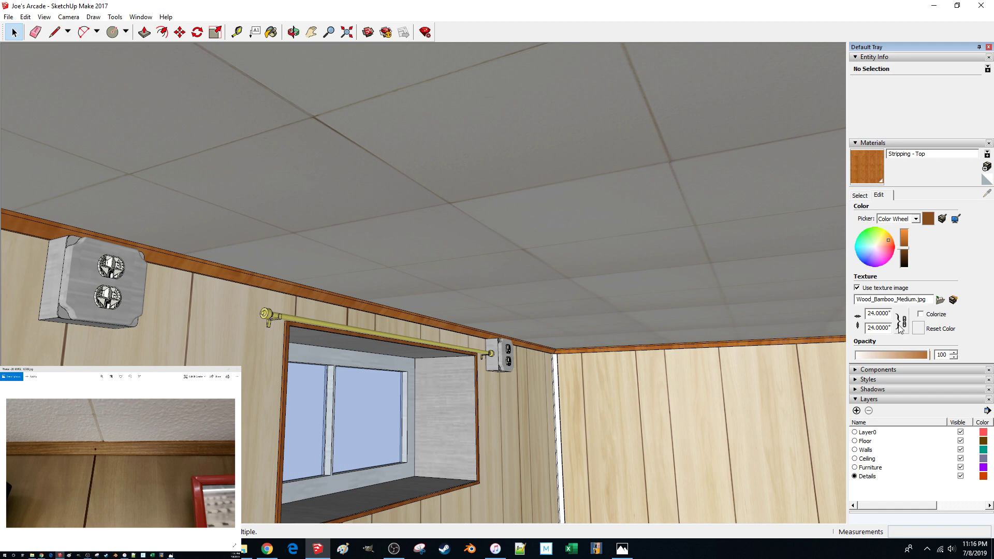
{"action": "middle_click_drag", "start_coordinate": [415, 281], "coordinate": [415, 282]}
{"action": "left_click", "coordinate": [941, 301]}
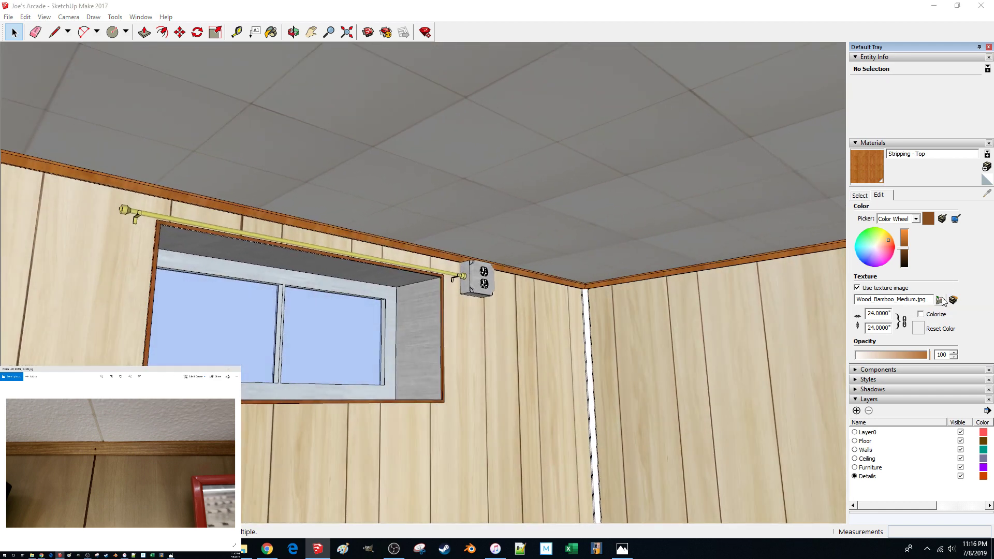
{"action": "double_click", "coordinate": [133, 230]}
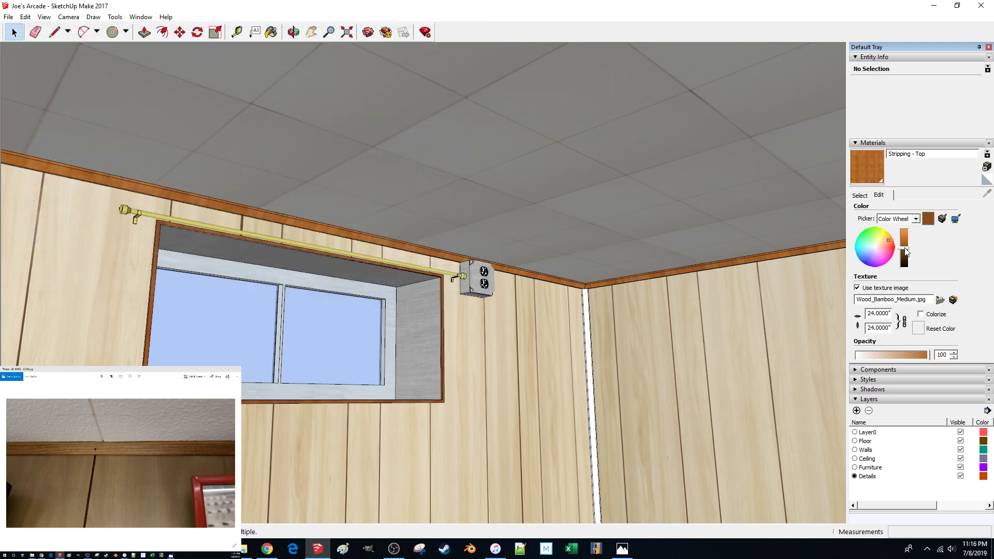
{"action": "left_click", "coordinate": [906, 252]}
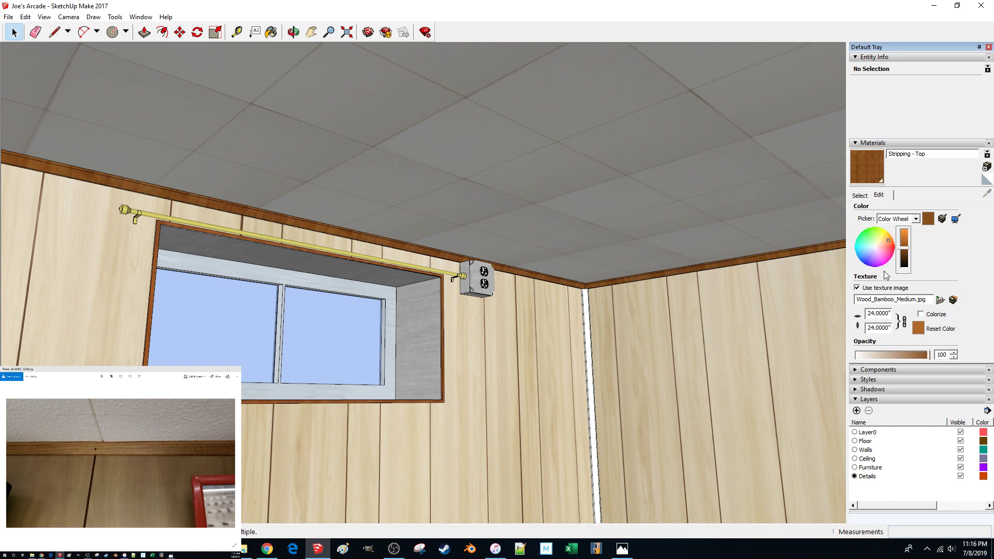
{"action": "mouse_move", "coordinate": [910, 252]}
{"action": "left_mouse_down"}
{"action": "mouse_move", "coordinate": [907, 242]}
{"action": "mouse_move", "coordinate": [907, 250]}
{"action": "left_mouse_up"}
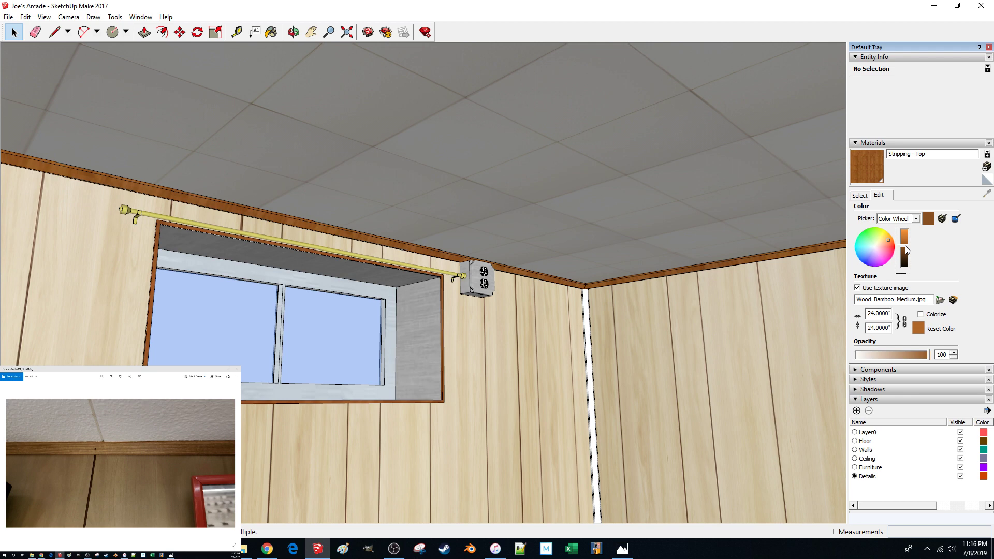
{"action": "scroll", "coordinate": [482, 206], "scroll_direction": "up", "scroll_amount": 5}
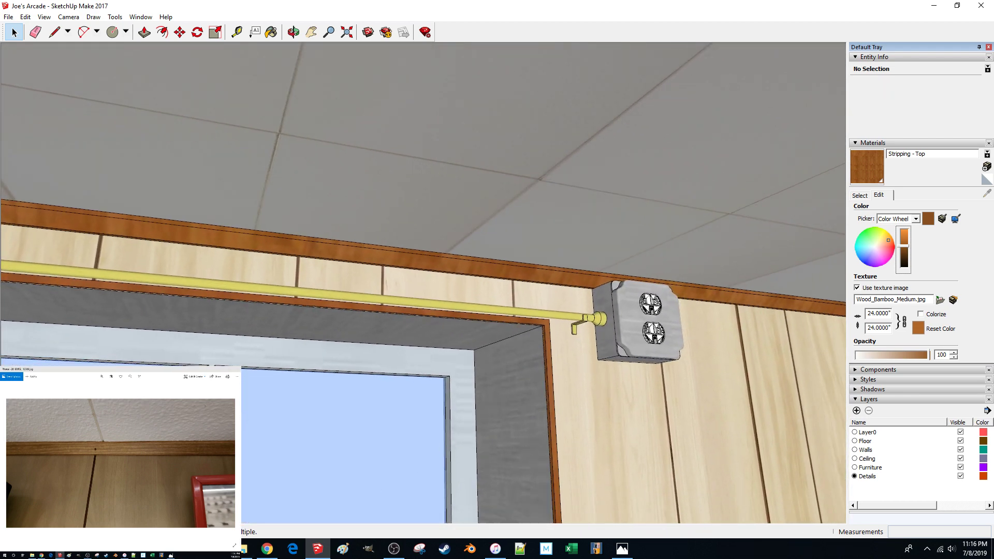
- View the Wood_Bamboo_Medium image saved in the project's Textures folder to check its grain direction
{"action": "left_click", "coordinate": [245, 549]}
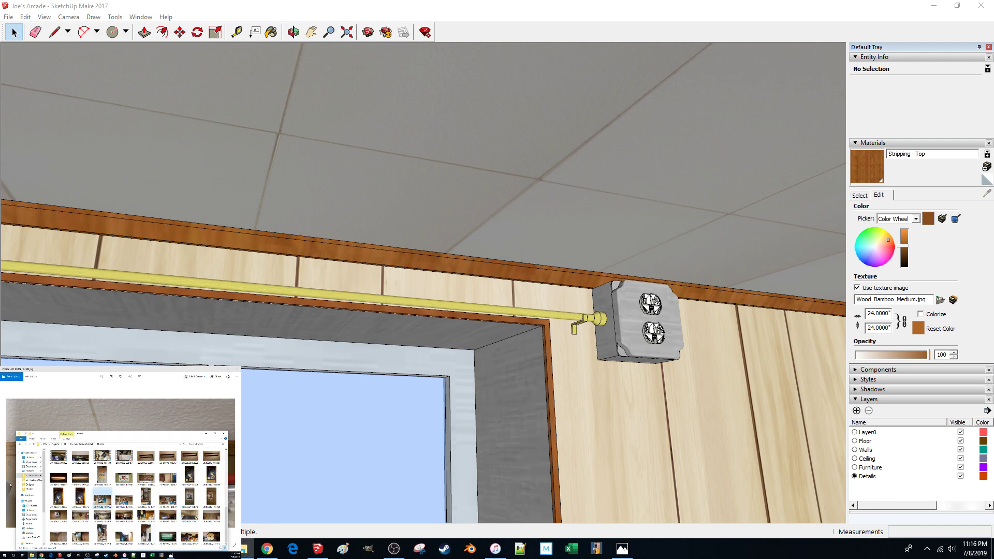
{"action": "left_click", "coordinate": [30, 476]}
{"action": "double_click", "coordinate": [58, 460]}
{"action": "double_click", "coordinate": [58, 507]}
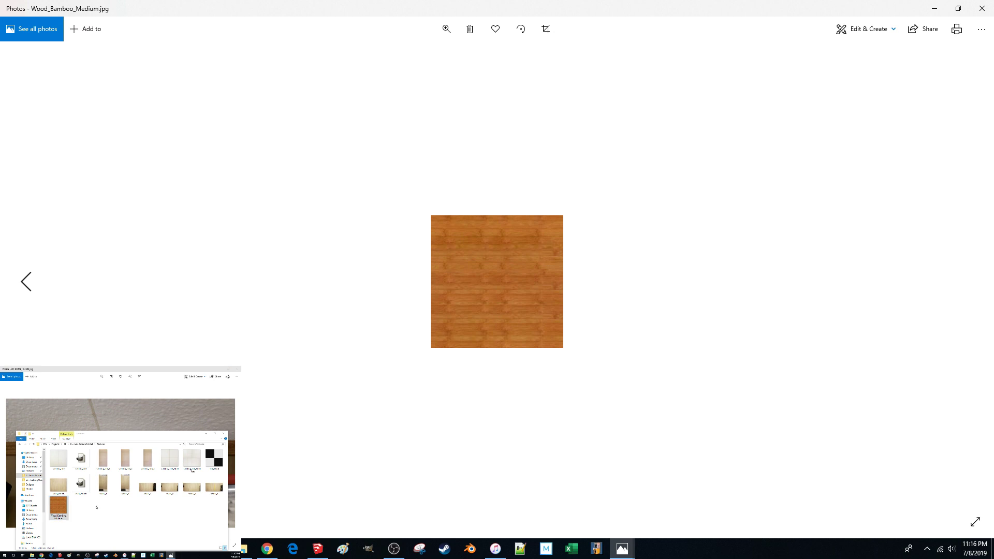
{"action": "left_click", "coordinate": [982, 9]}
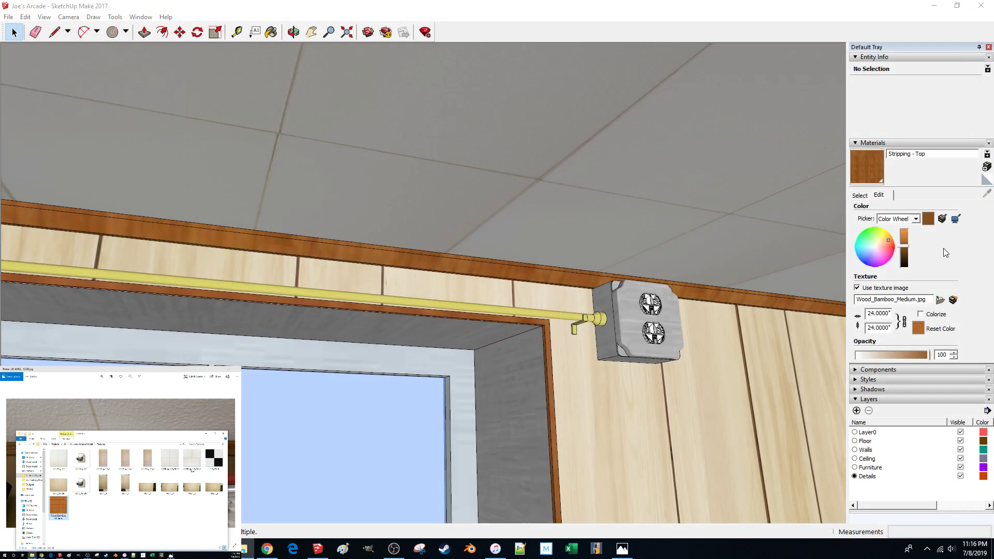
{"action": "left_click", "coordinate": [877, 179]}
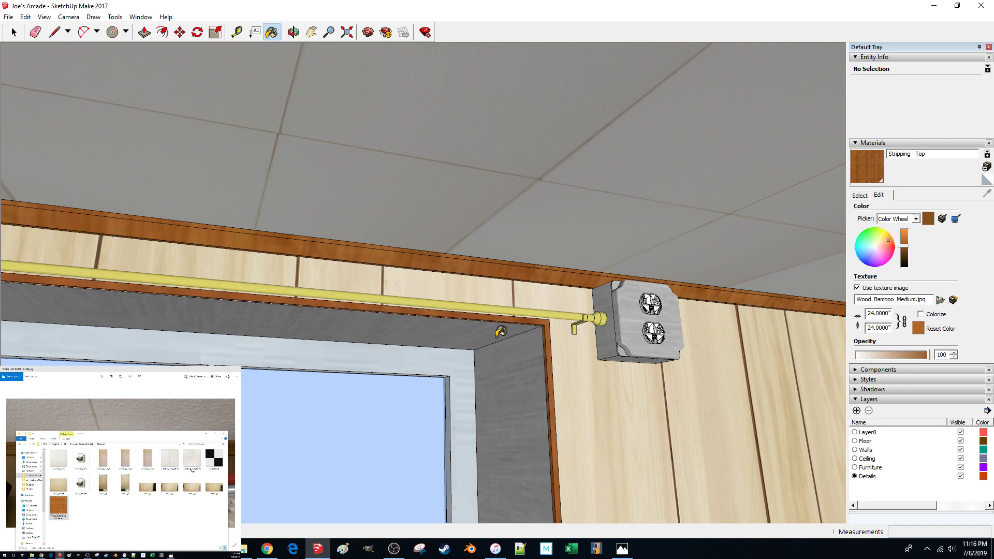
{"action": "key", "text": "space"}
{"action": "scroll", "coordinate": [639, 383], "scroll_direction": "down", "scroll_amount": 1}
{"action": "scroll", "coordinate": [640, 383], "scroll_direction": "down", "scroll_amount": 3}
{"action": "scroll", "coordinate": [537, 293], "scroll_direction": "down", "scroll_amount": 3}
{"action": "scroll", "coordinate": [536, 296], "scroll_direction": "down", "scroll_amount": 2}
{"action": "scroll", "coordinate": [536, 294], "scroll_direction": "up", "scroll_amount": 10}
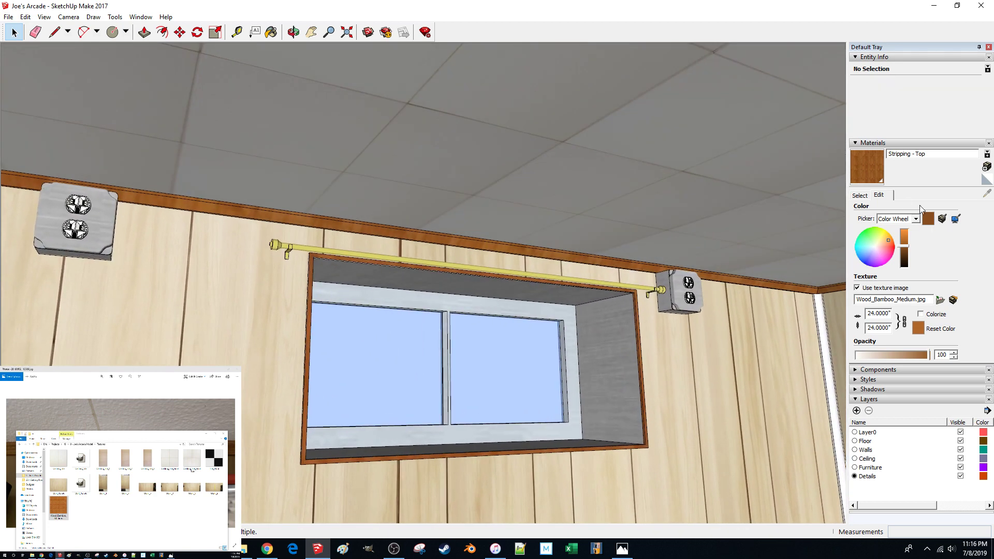
- Delete the Stripping - Top material from the model, replacing its use with the default material
{"action": "left_click", "coordinate": [860, 195]}
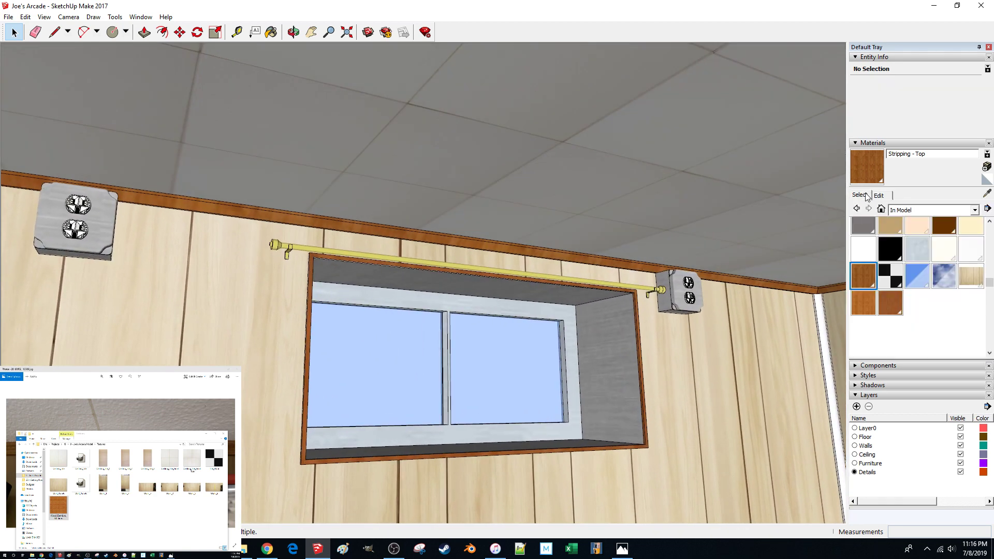
{"action": "right_click", "coordinate": [862, 277]}
{"action": "left_click", "coordinate": [887, 284]}
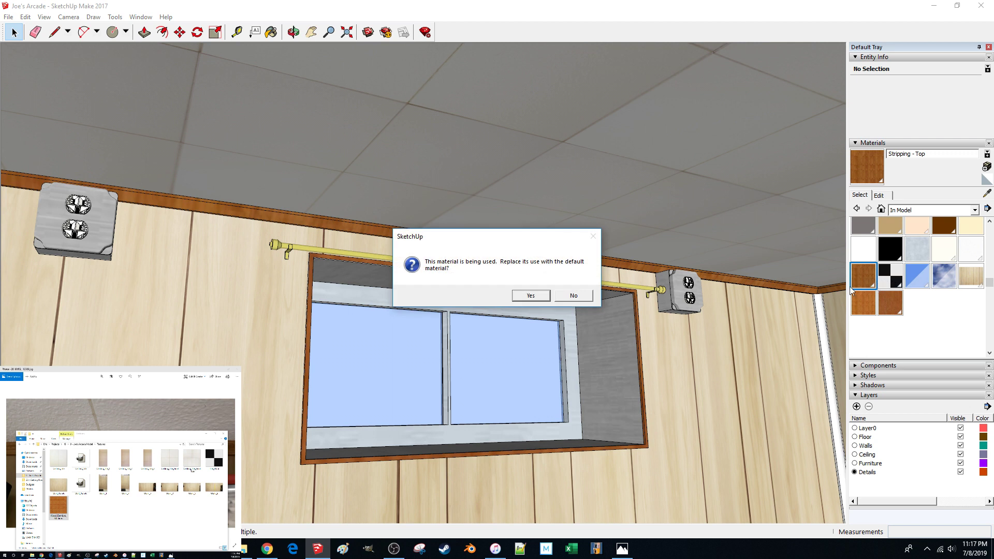
{"action": "left_click", "coordinate": [541, 297]}
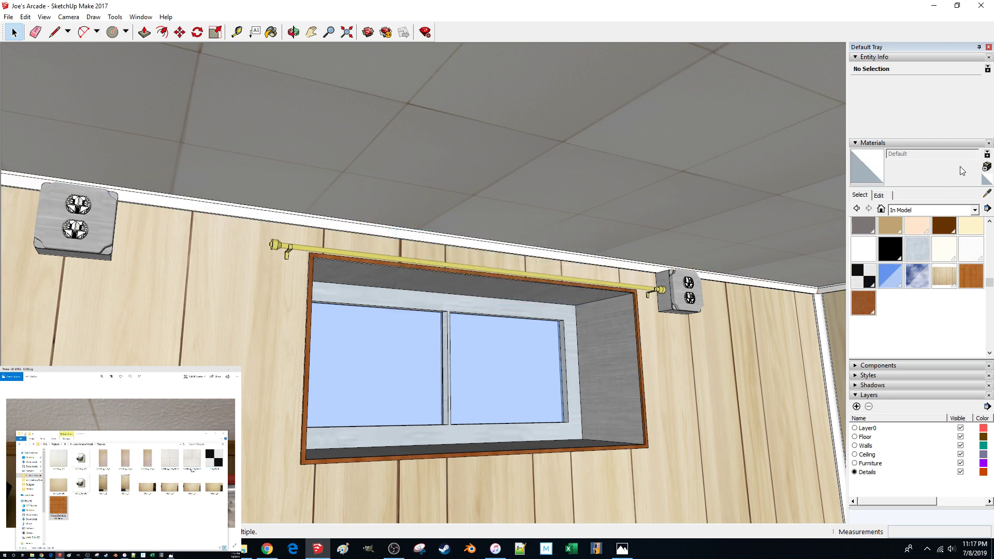
- Start a new material named Stripping - Top and load Wood_Bamboo_Medium from the Textures folder as its texture image
{"action": "left_click", "coordinate": [986, 166]}
{"action": "double_click", "coordinate": [525, 172]}
{"action": "type", "text": "Stripping - Top"}
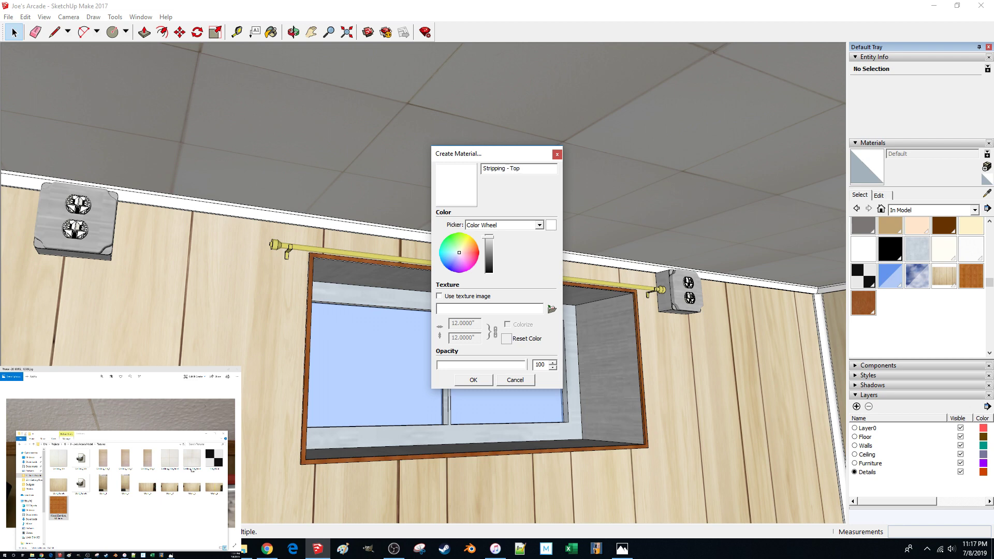
{"action": "left_click", "coordinate": [460, 296]}
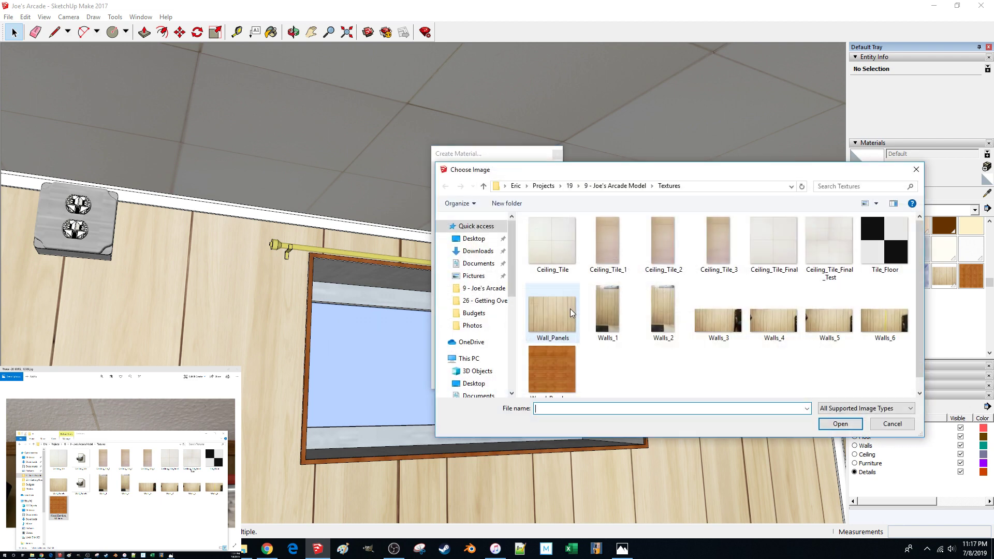
{"action": "double_click", "coordinate": [564, 370]}
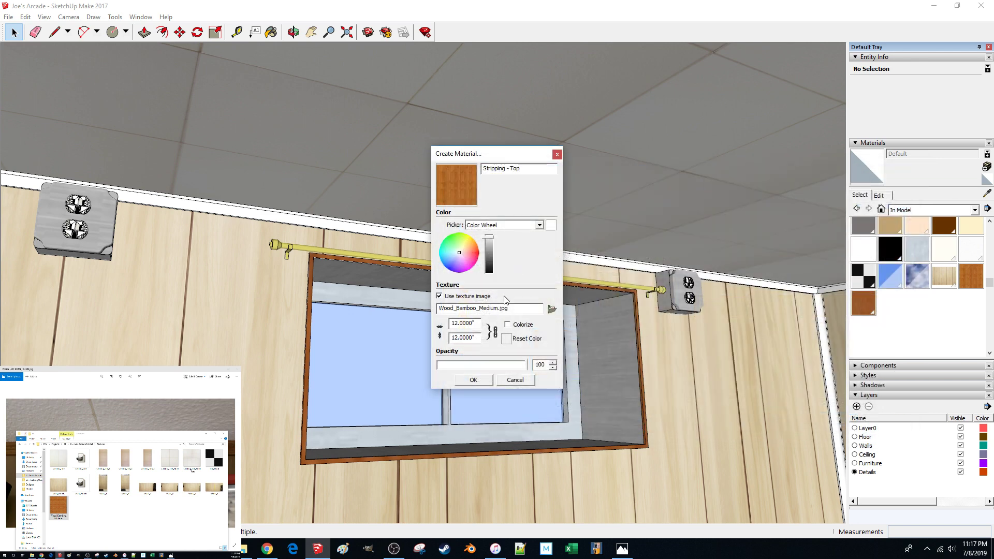
- Check the grain direction of the Wood_Bamboo_Medium image and rotate the image file in the Textures folder
{"action": "left_click", "coordinate": [243, 549]}
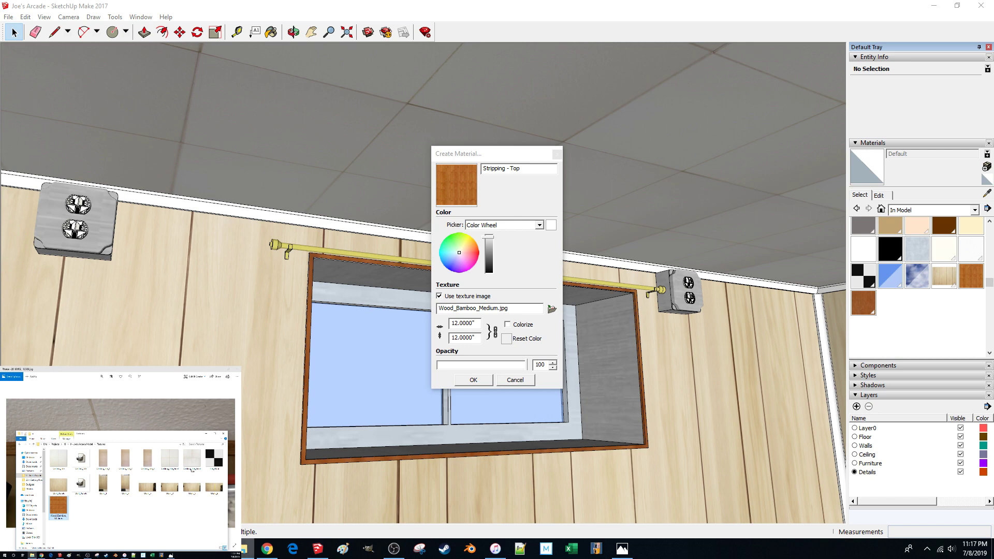
{"action": "double_click", "coordinate": [60, 502]}
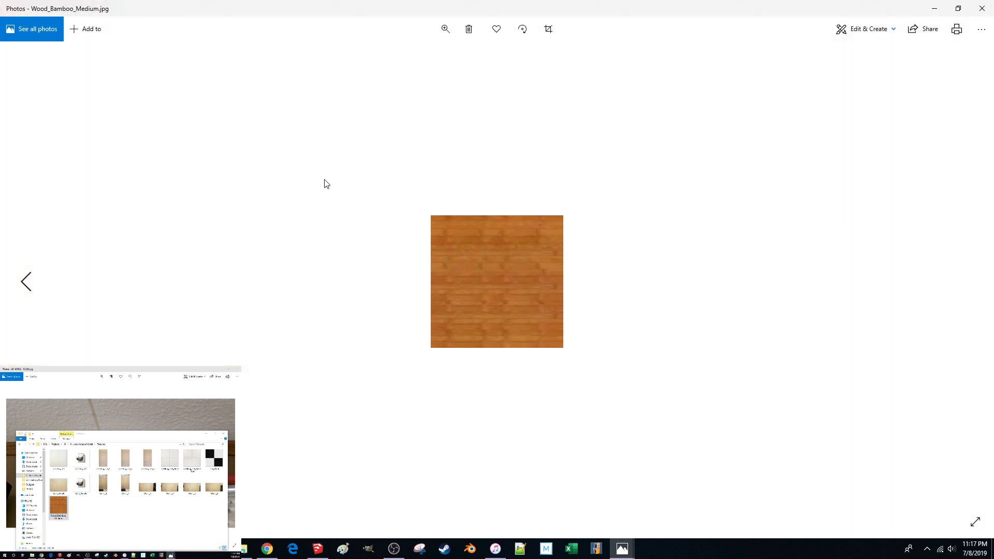
{"action": "left_click", "coordinate": [990, 4]}
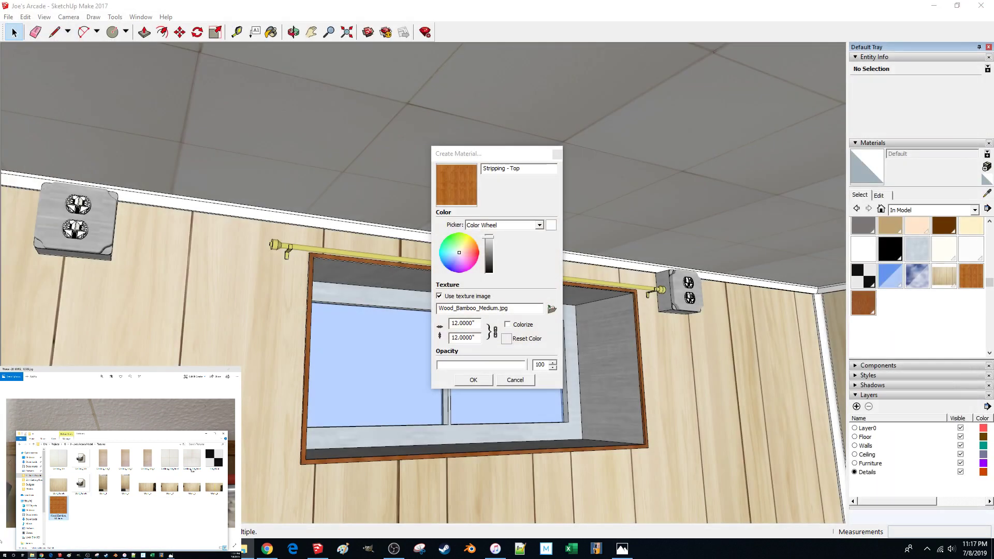
{"action": "left_click", "coordinate": [535, 279]}
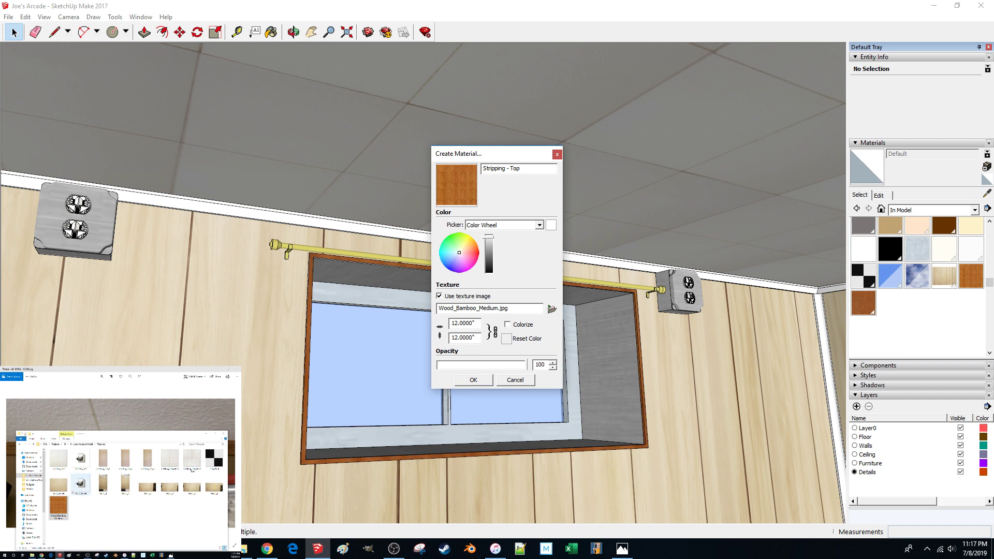
{"action": "right_click", "coordinate": [62, 505]}
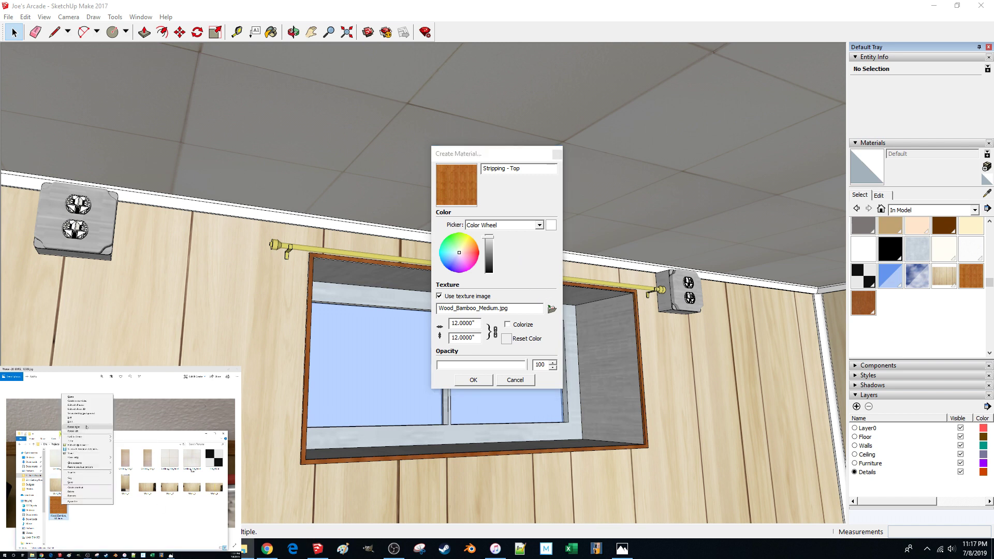
{"action": "left_click", "coordinate": [86, 427]}
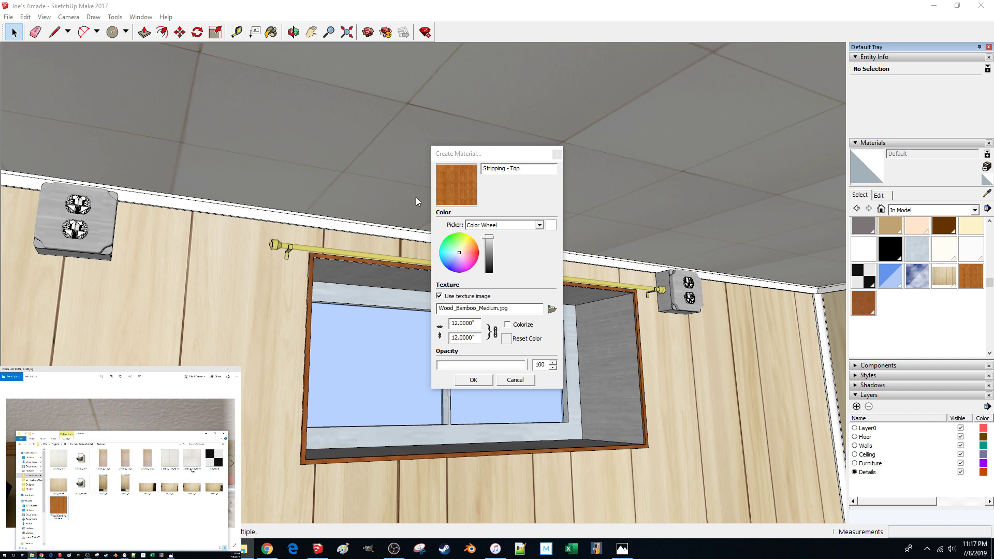
- Reload Wood_Bamboo_Medium as the texture image and finish creating the Stripping - Top material
{"action": "left_click", "coordinate": [552, 309]}
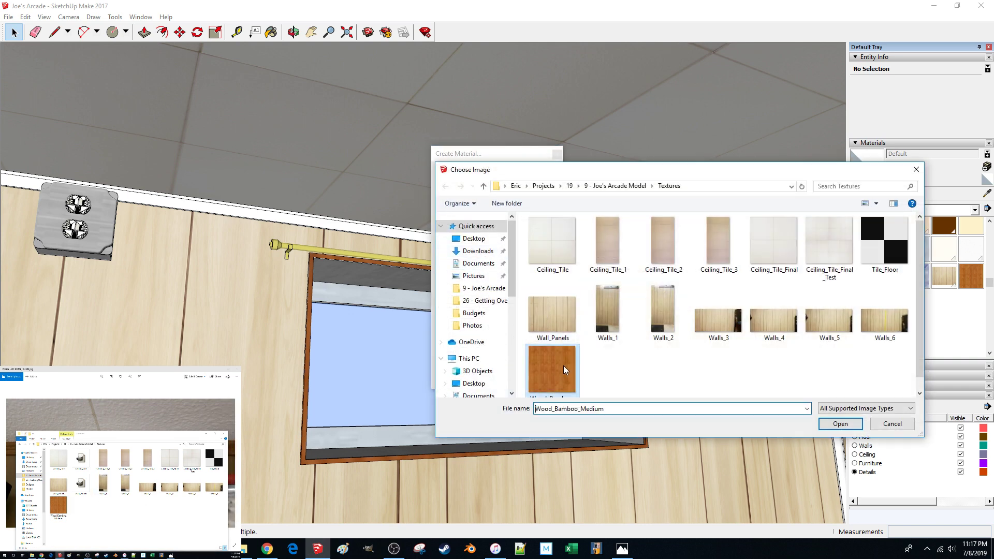
{"action": "double_click", "coordinate": [563, 365]}
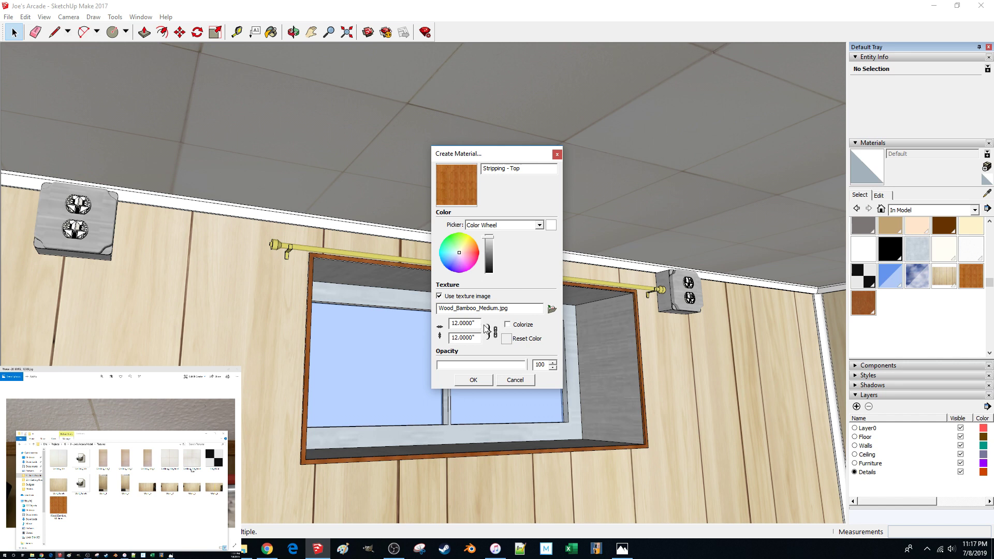
{"action": "left_click", "coordinate": [473, 380]}
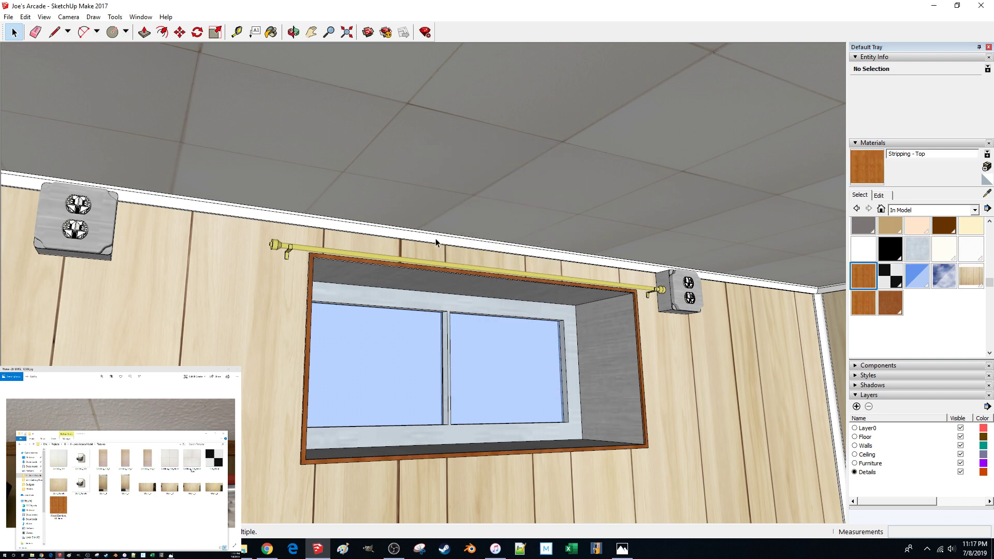
- Try the Stripping - Top material on the ceiling trim above the window, inspect its grain, and undo the paint
{"action": "left_click", "coordinate": [863, 280]}
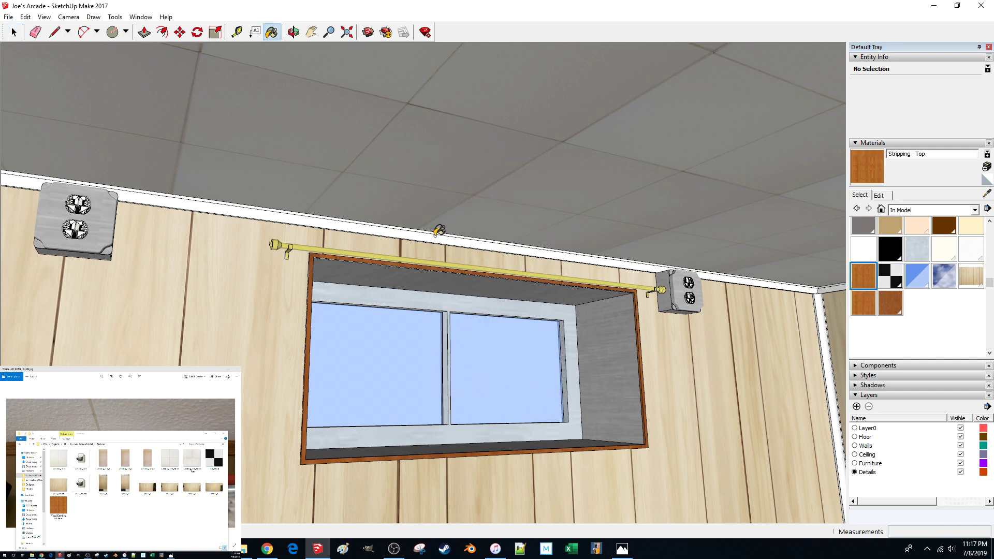
{"action": "left_click", "coordinate": [413, 229]}
{"action": "scroll", "coordinate": [412, 230], "scroll_direction": "up", "scroll_amount": 5}
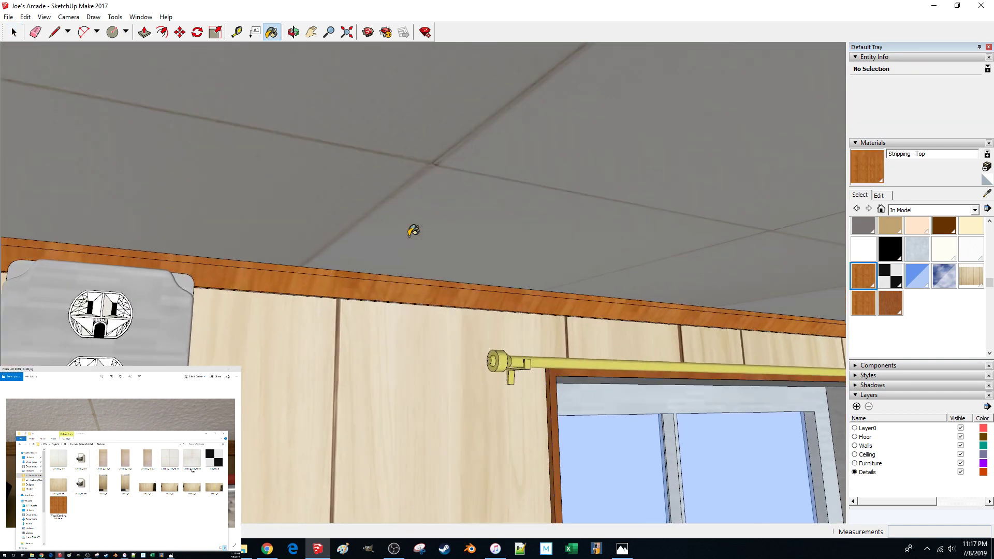
{"action": "key", "text": "space"}
{"action": "key", "text": "ctrl+z"}
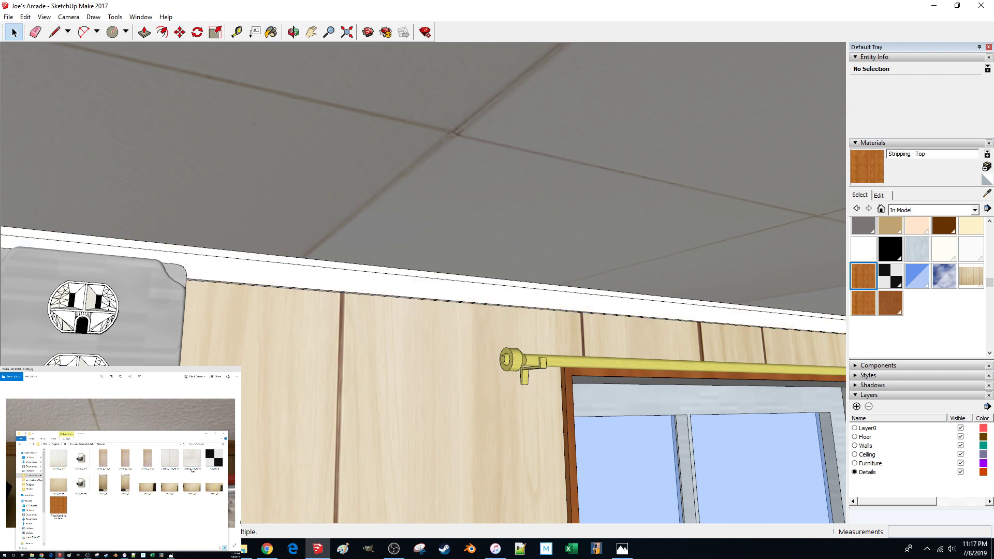
- Edit Wood_Bamboo_Medium in Paint, rotating it 90 degrees so its grain runs horizontally, and save it over the original file
{"action": "right_click", "coordinate": [59, 508]}
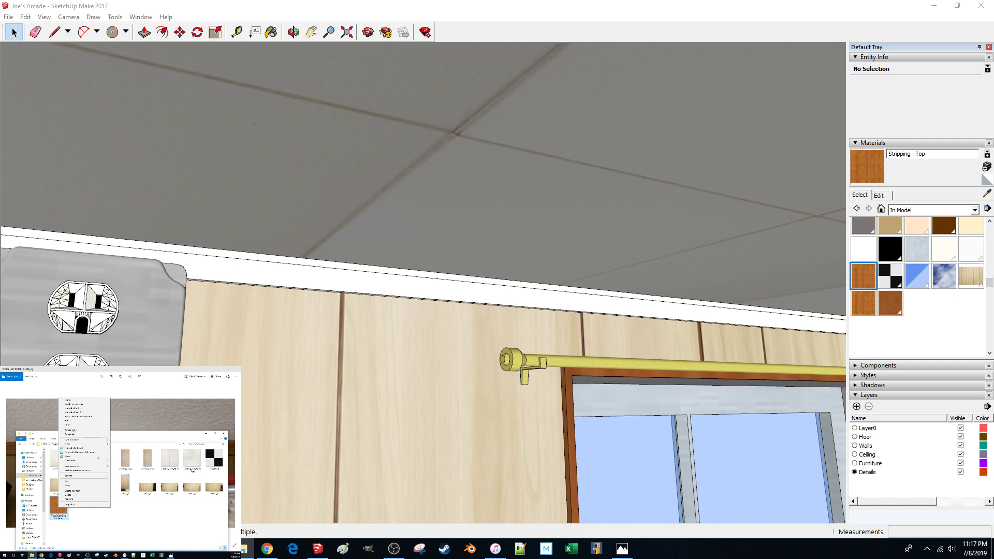
{"action": "mouse_move", "coordinate": [99, 461]}
{"action": "left_click", "coordinate": [126, 469]}
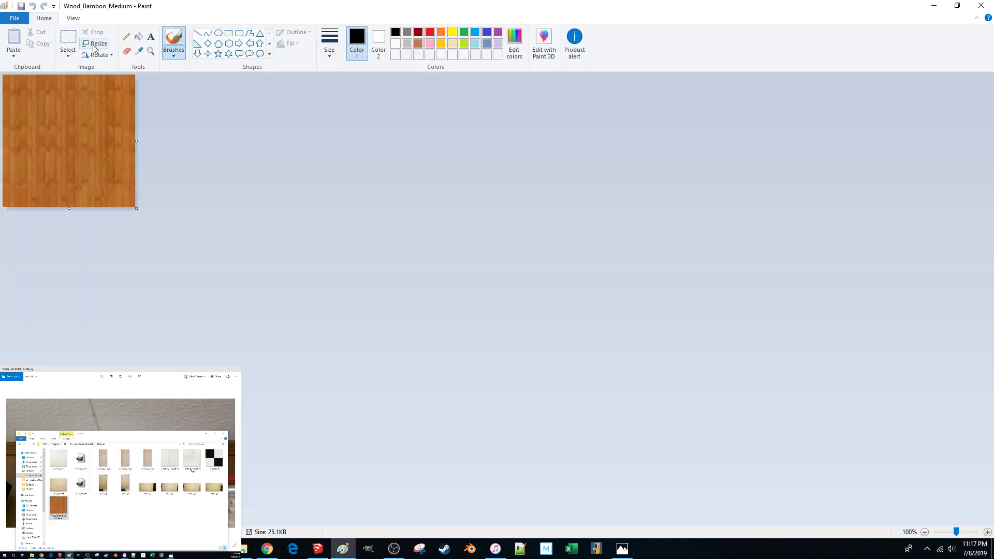
{"action": "left_click", "coordinate": [98, 54]}
{"action": "left_click", "coordinate": [111, 67]}
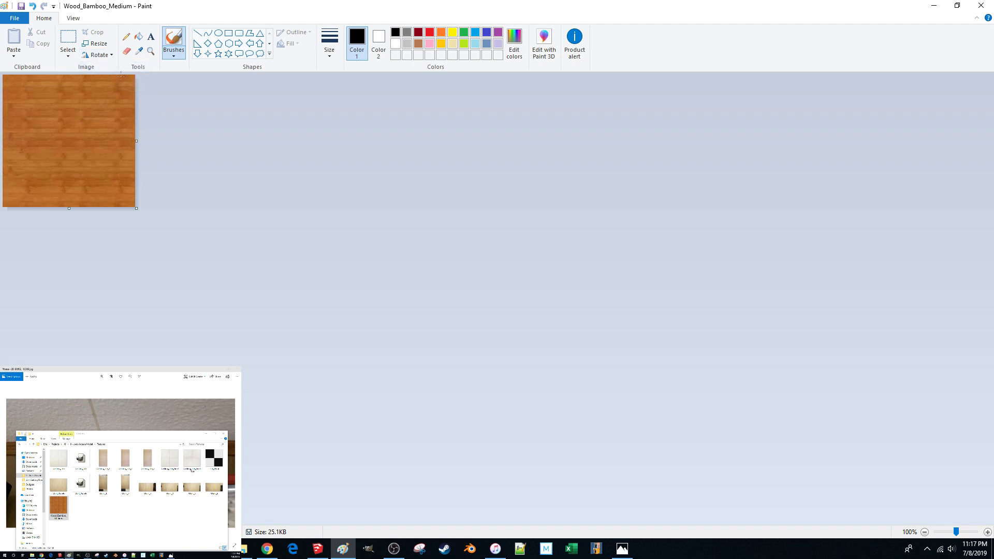
{"action": "left_click", "coordinate": [20, 6]}
{"action": "left_click", "coordinate": [981, 5]}
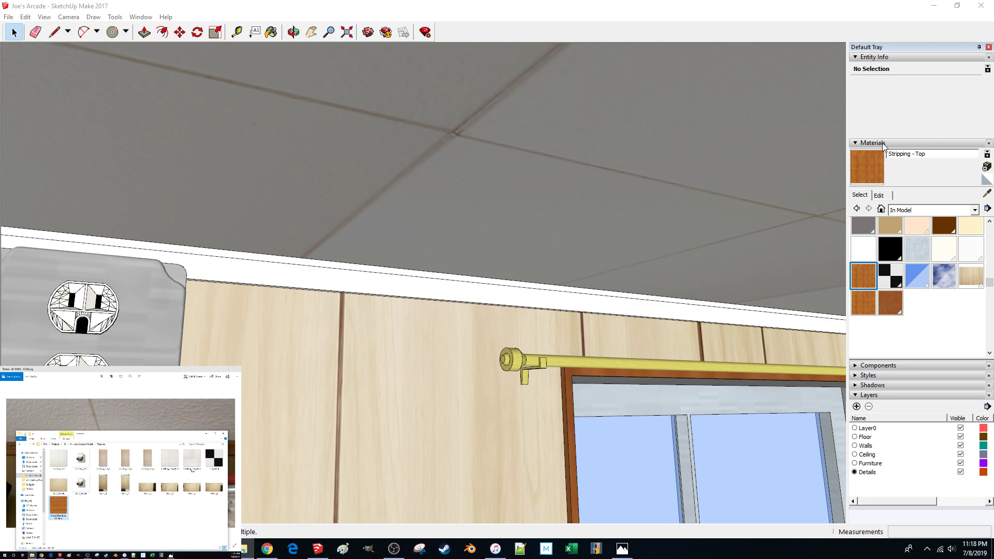
- Reload the rotated Wood_Bamboo_Medium file as the texture image of the Stripping - Top material
{"action": "left_click", "coordinate": [879, 195]}
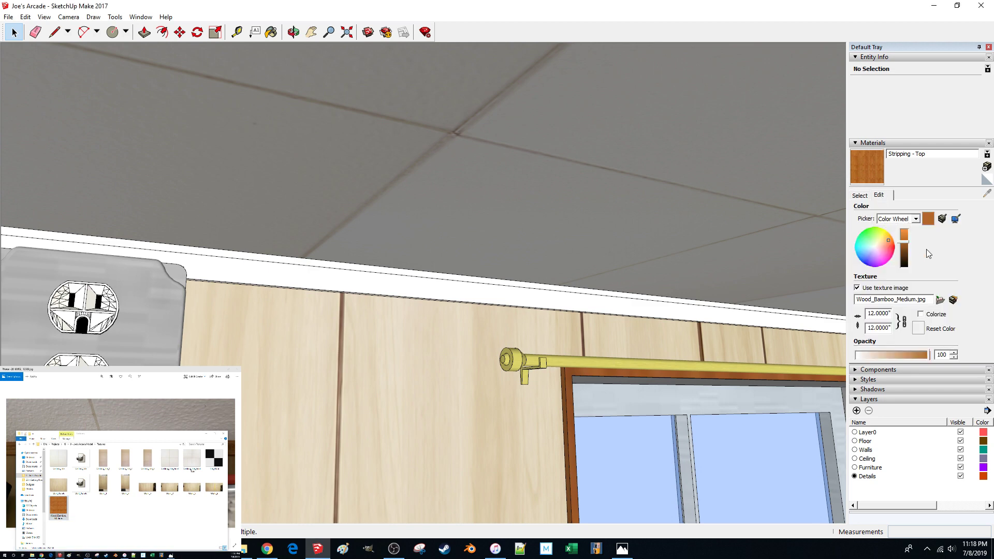
{"action": "left_click", "coordinate": [940, 299]}
{"action": "left_click", "coordinate": [117, 223]}
{"action": "double_click", "coordinate": [117, 222]}
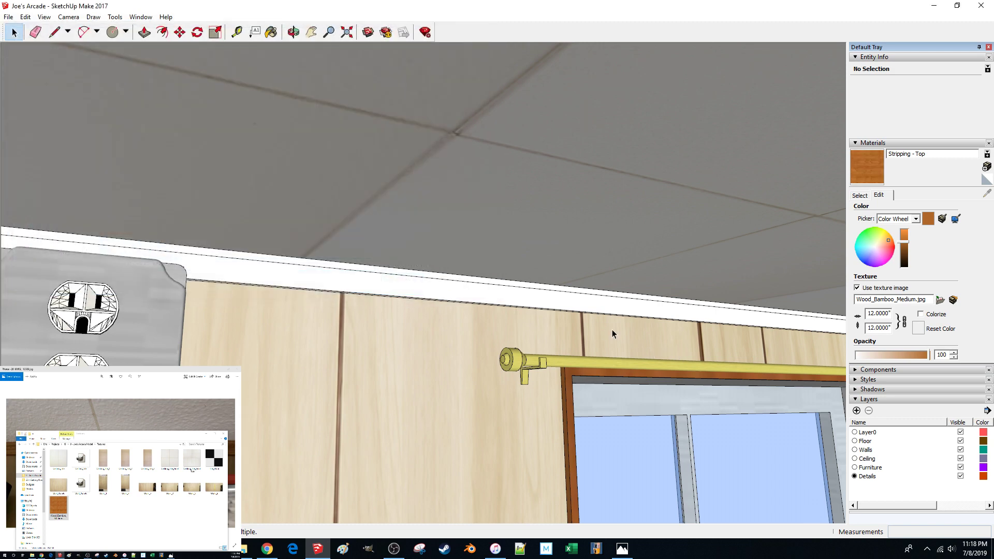
- Open the ceiling trim group for editing and paint the trim with the Stripping - Top material
{"action": "left_click", "coordinate": [524, 296]}
{"action": "double_click", "coordinate": [510, 299]}
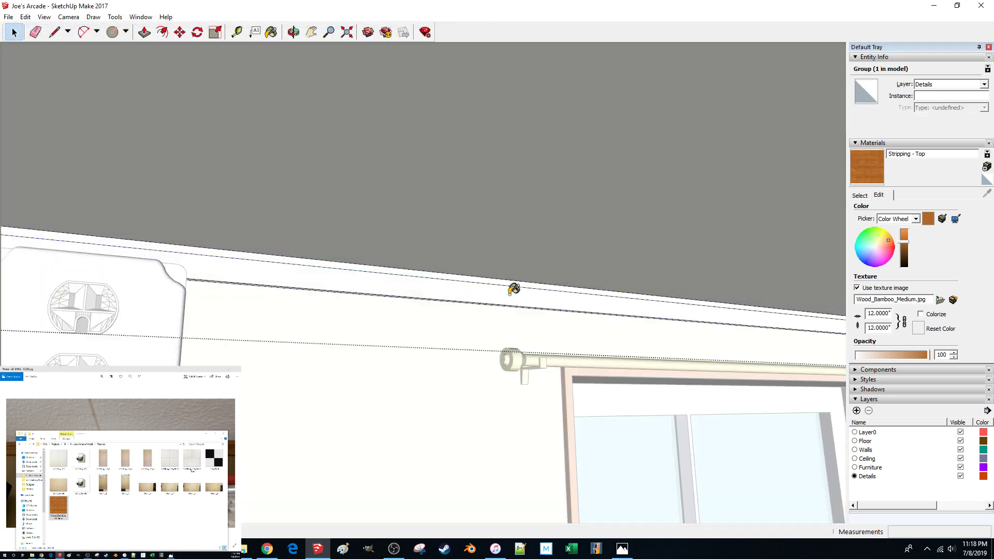
{"action": "key", "text": "b"}
{"action": "left_click", "coordinate": [517, 291]}
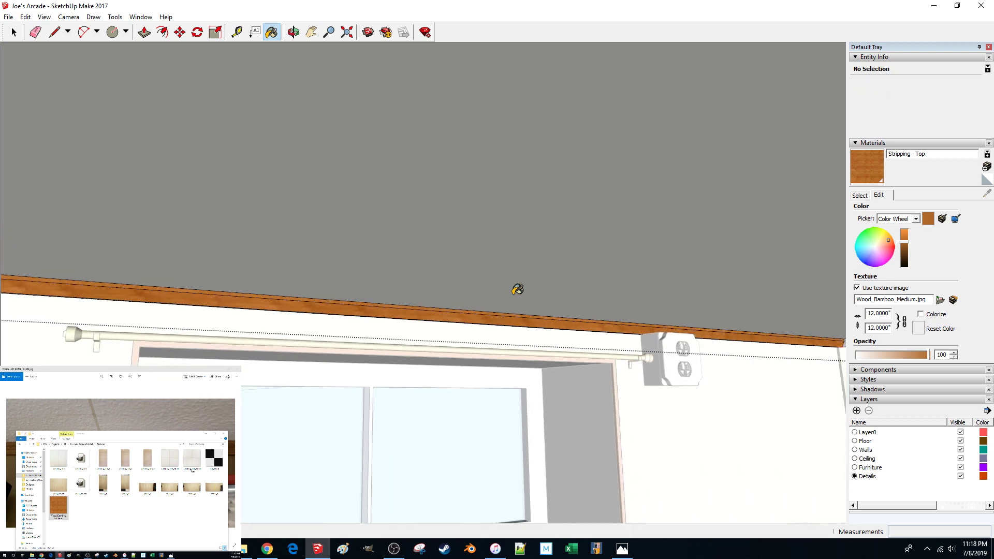
{"action": "left_click", "coordinate": [530, 300]}
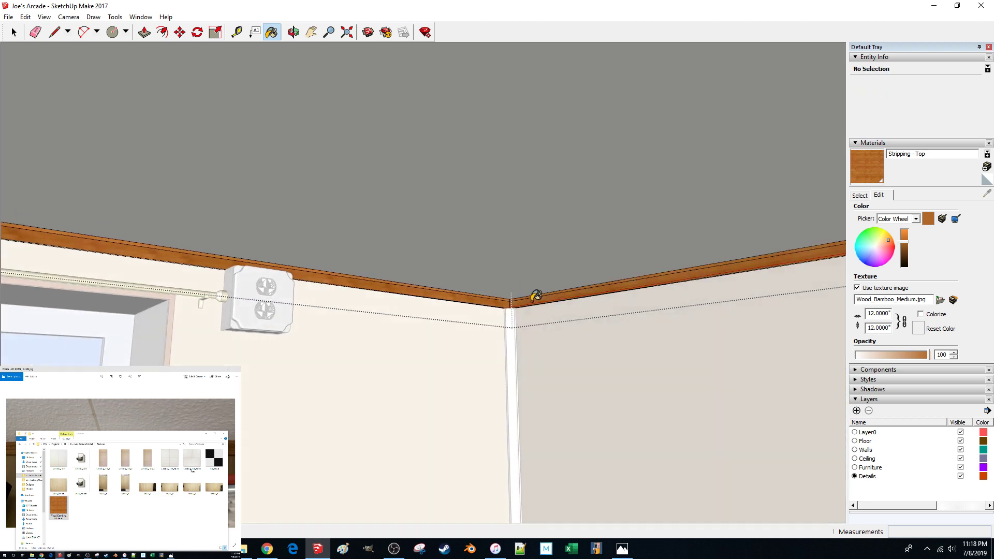
{"action": "mouse_move", "coordinate": [607, 323]}
{"action": "middle_mouse_down"}
{"action": "mouse_move", "coordinate": [626, 334]}
{"action": "mouse_move", "coordinate": [610, 348]}
{"action": "mouse_move", "coordinate": [518, 333]}
{"action": "mouse_move", "coordinate": [568, 346]}
{"action": "mouse_move", "coordinate": [590, 379]}
{"action": "mouse_move", "coordinate": [521, 374]}
{"action": "mouse_move", "coordinate": [712, 376]}
{"action": "mouse_move", "coordinate": [698, 376]}
{"action": "middle_mouse_up"}
{"action": "key", "text": "space"}
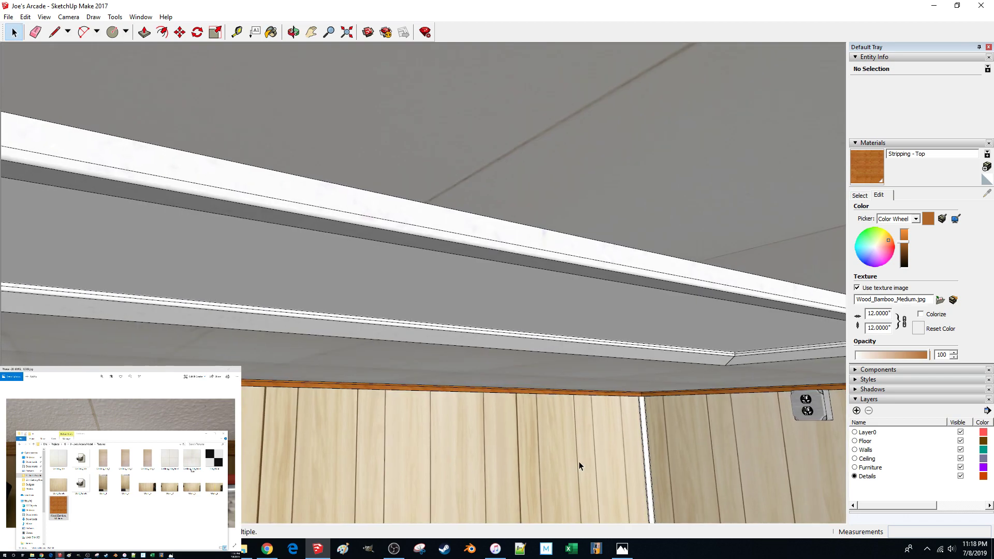
- Darken the Stripping - Top material's colour to a deeper brown while comparing it with the door frame
{"action": "scroll", "coordinate": [579, 461], "scroll_direction": "down", "scroll_amount": 6}
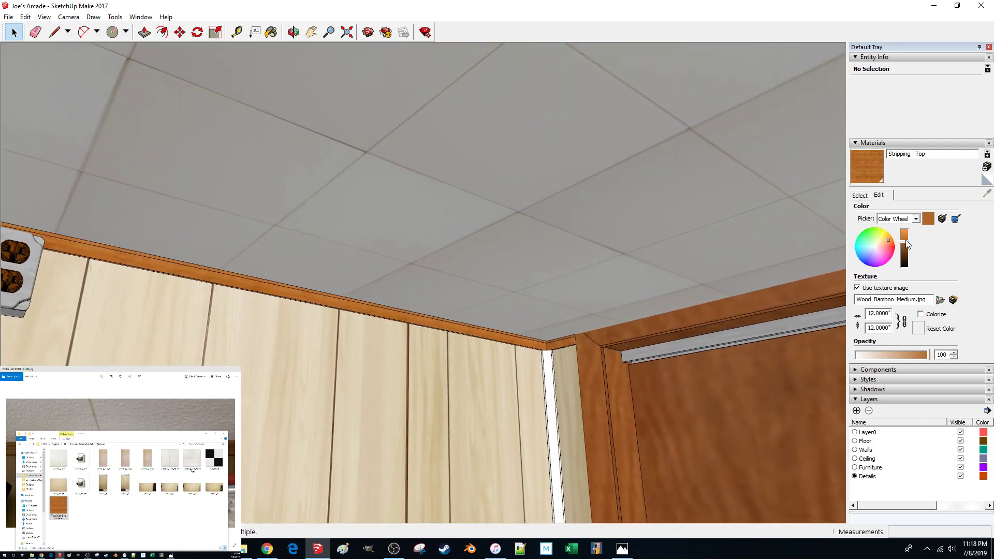
{"action": "left_click_drag", "start_coordinate": [908, 245], "coordinate": [912, 252]}
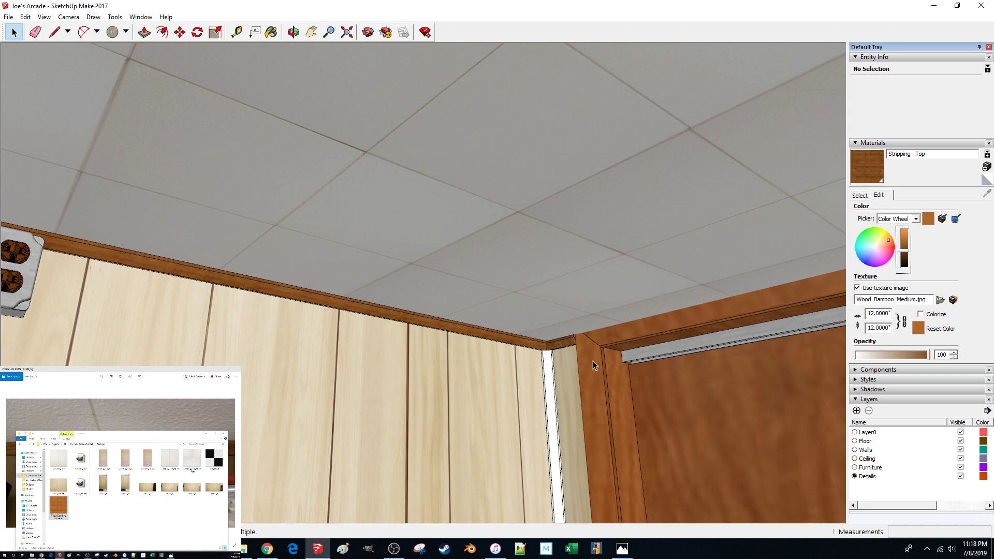
{"action": "left_click", "coordinate": [859, 196]}
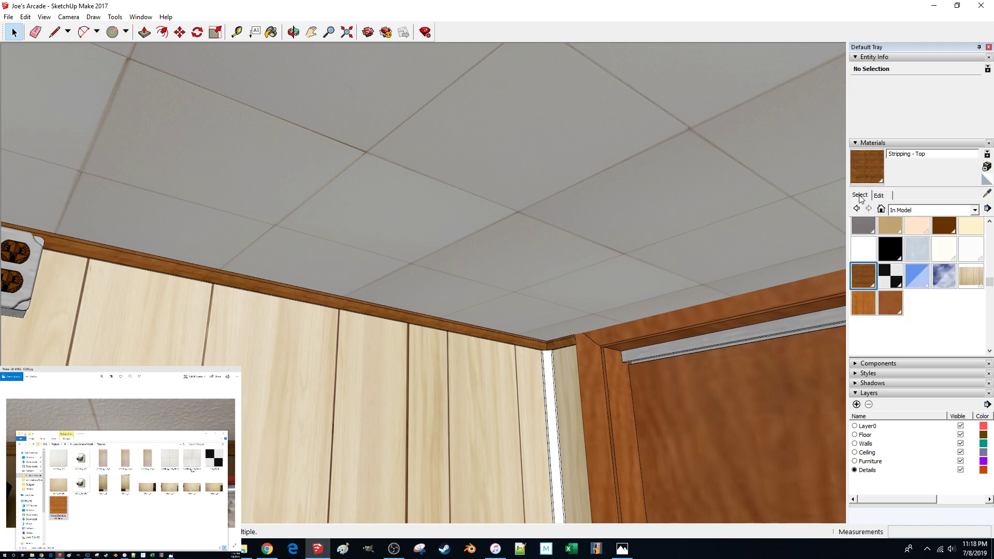
- Browse the reference photos to examine the colour of the corner and lower wall stripping
{"action": "left_click", "coordinate": [479, 374]}
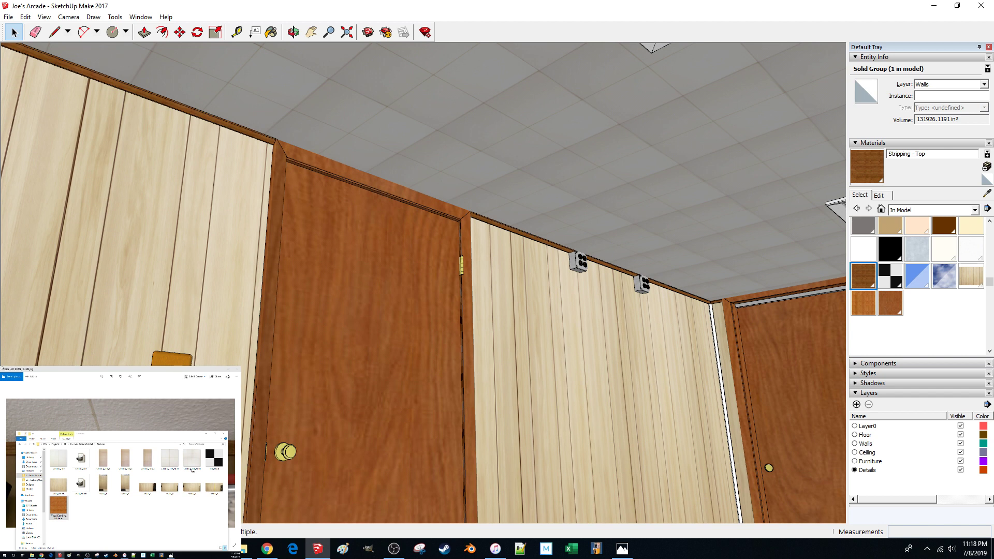
{"action": "left_click", "coordinate": [90, 408]}
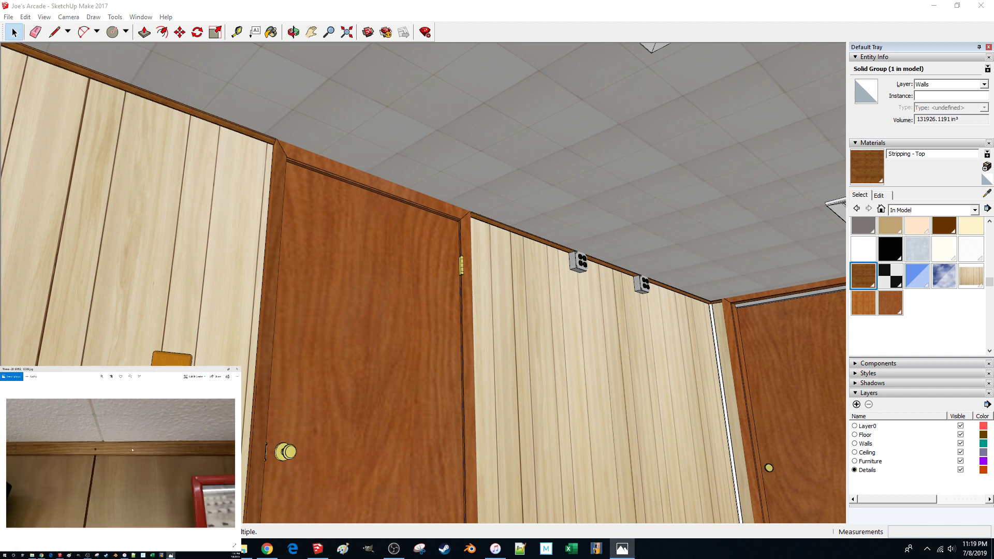
{"action": "key", "text": "Right"}
{"action": "key", "text": "Right"}
{"action": "key", "text": "Right"}
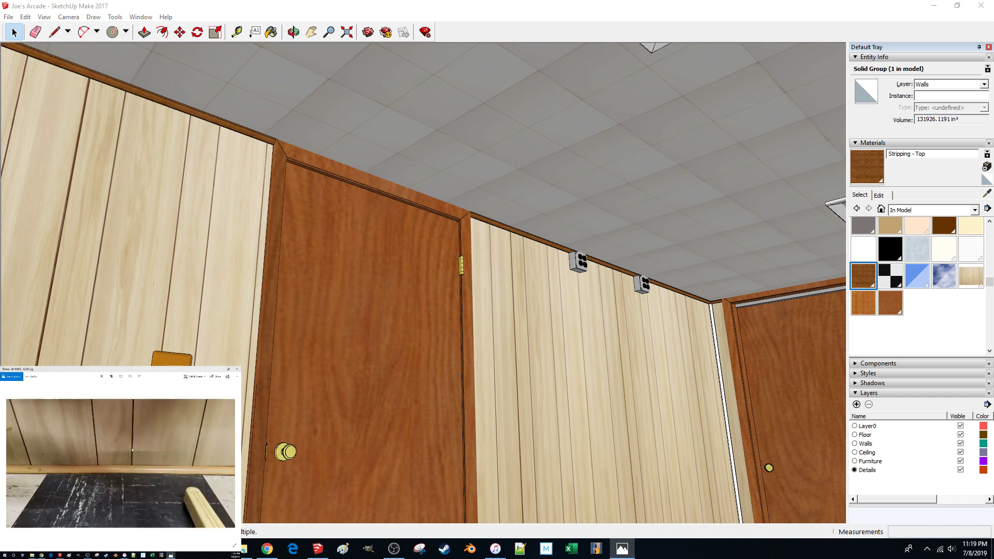
{"action": "key", "text": "Right"}
{"action": "key", "text": "Right"}
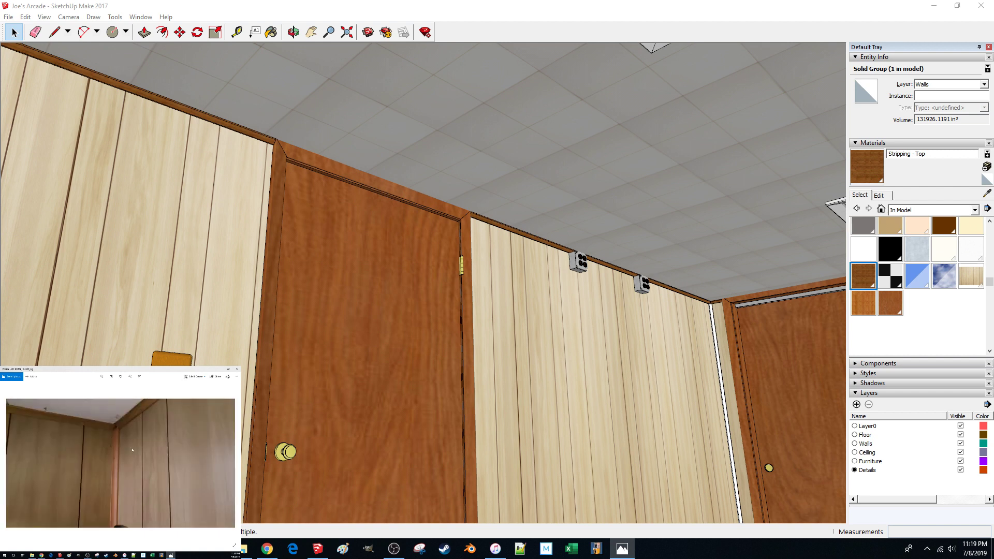
{"action": "key", "text": "Right"}
{"action": "key", "text": "Right"}
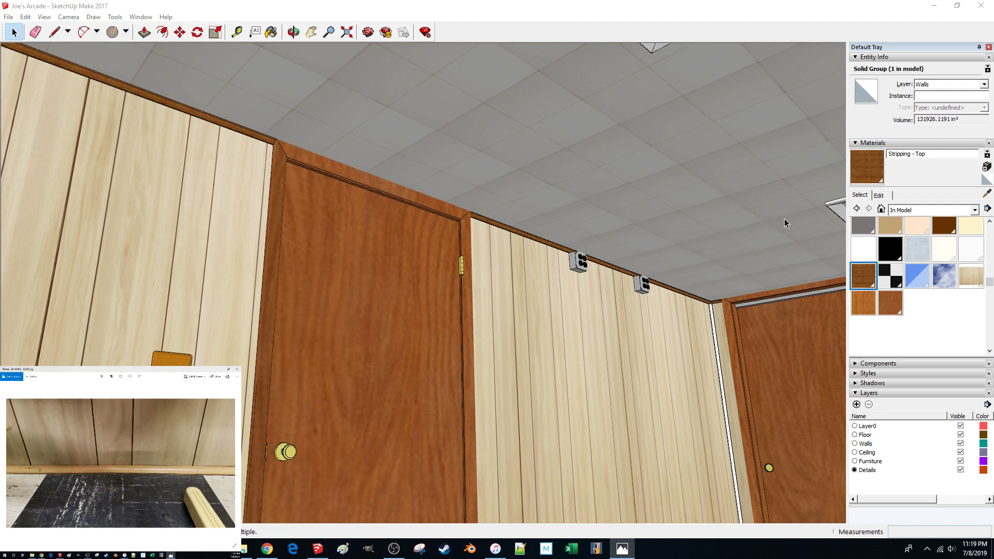
- Try painting the corner stripping beside the door with Formica Laminate Dark from the Synthetic Surfaces materials
{"action": "left_click", "coordinate": [881, 207]}
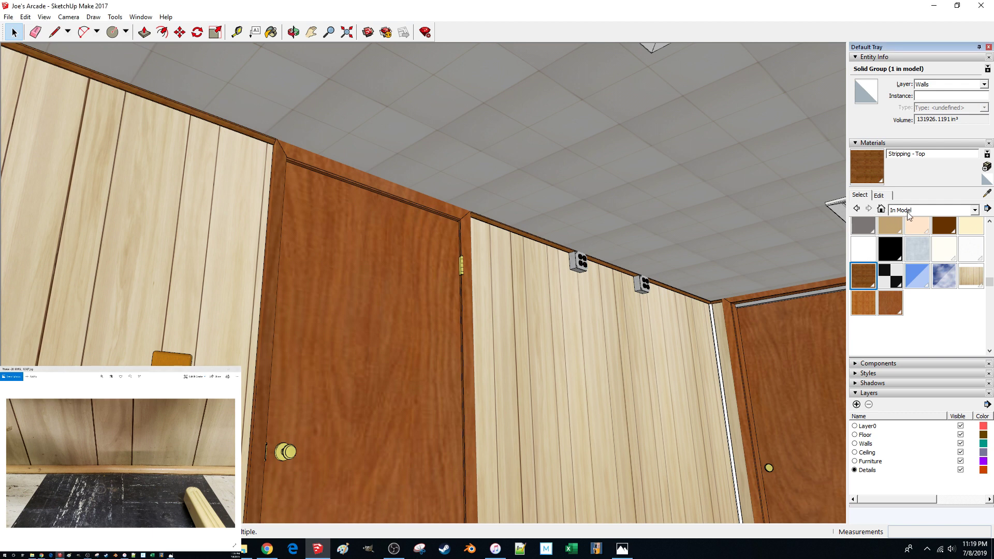
{"action": "left_click", "coordinate": [909, 210]}
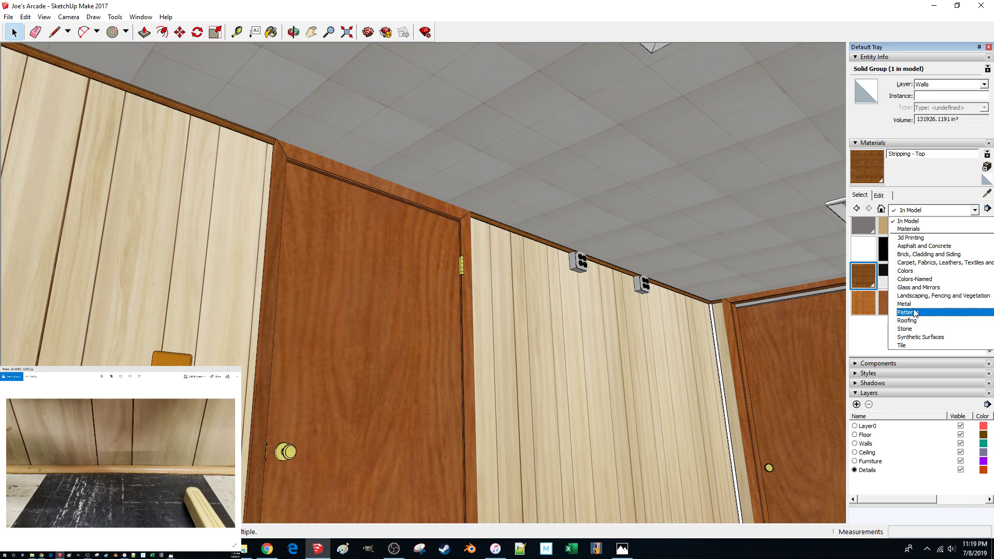
{"action": "left_click", "coordinate": [913, 337]}
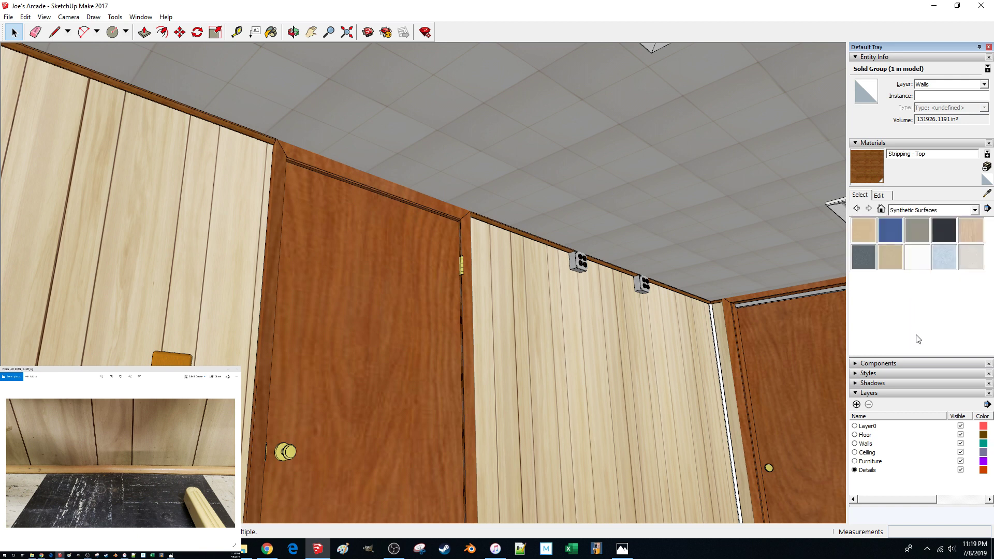
{"action": "left_click", "coordinate": [871, 232]}
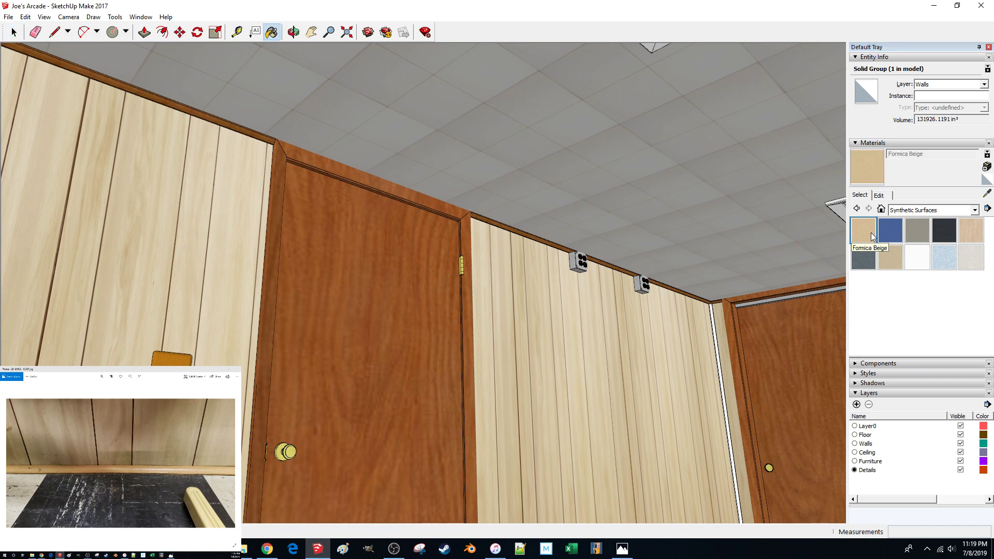
{"action": "left_click", "coordinate": [943, 231]}
{"action": "scroll", "coordinate": [829, 261], "scroll_direction": "up", "scroll_amount": 2}
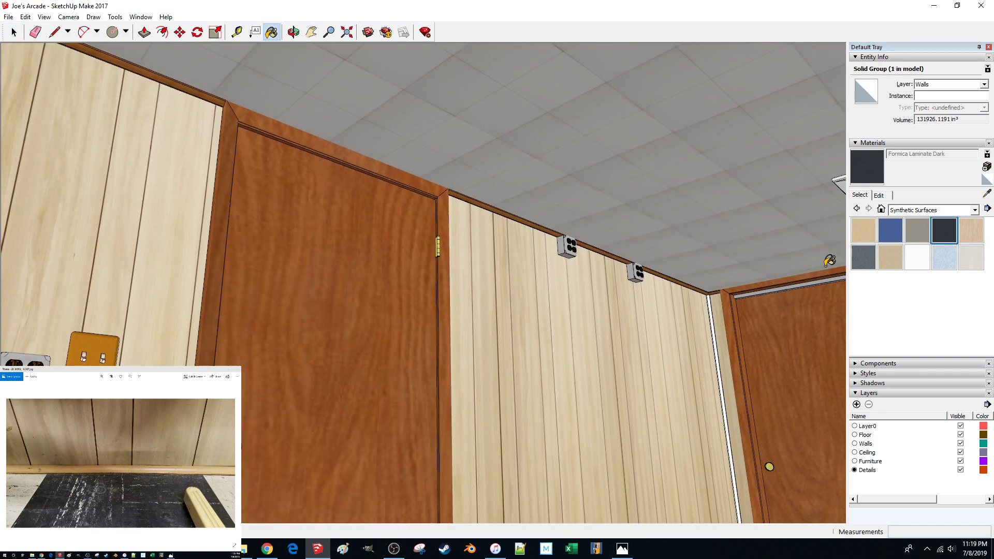
{"action": "scroll", "coordinate": [829, 261], "scroll_direction": "up", "scroll_amount": 4}
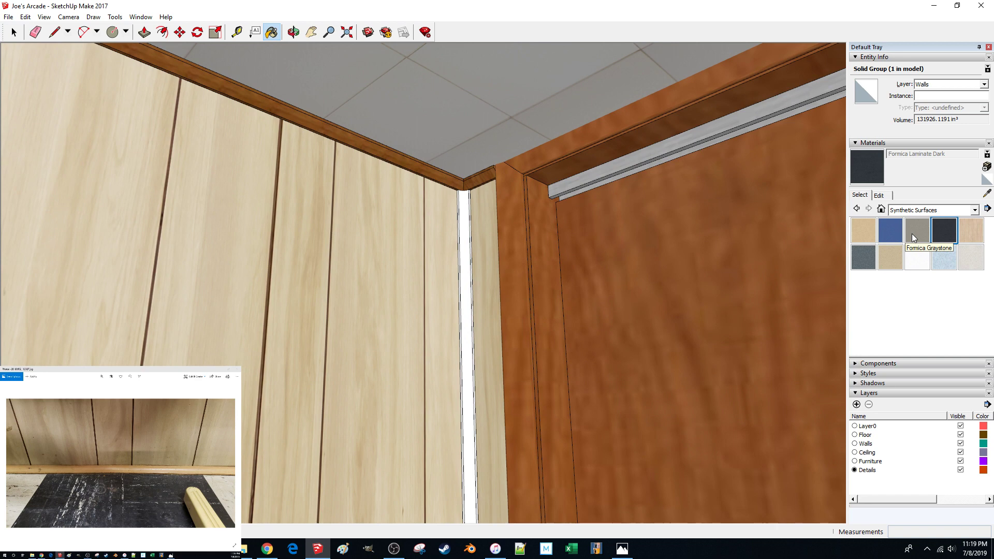
{"action": "scroll", "coordinate": [599, 222], "scroll_direction": "up", "scroll_amount": 6}
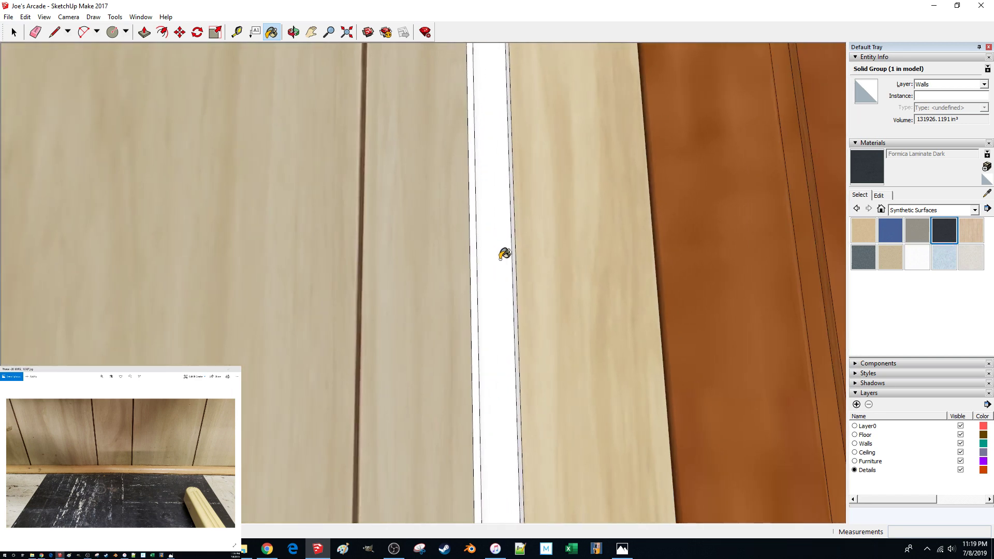
{"action": "left_click", "coordinate": [505, 254]}
{"action": "scroll", "coordinate": [501, 257], "scroll_direction": "down", "scroll_amount": 5}
{"action": "scroll", "coordinate": [435, 288], "scroll_direction": "up", "scroll_amount": 4}
{"action": "key", "text": "ctrl+z"}
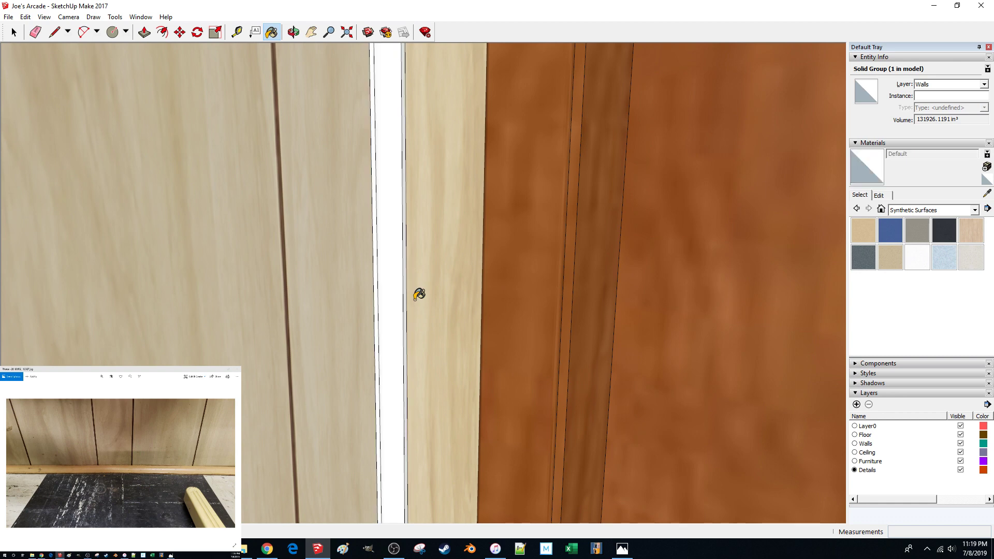
- Try painting the corner stripping with Wood Veneer 01 from the Wood materials
{"action": "middle_click_drag", "start_coordinate": [415, 299], "coordinate": [400, 305]}
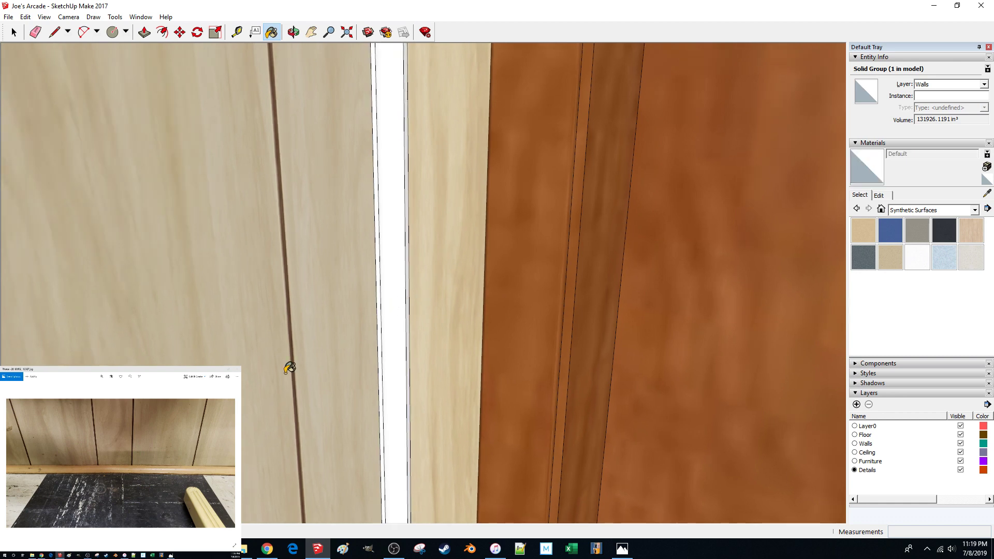
{"action": "left_click", "coordinate": [266, 549]}
{"action": "left_click", "coordinate": [265, 549]}
{"action": "left_click", "coordinate": [910, 210]}
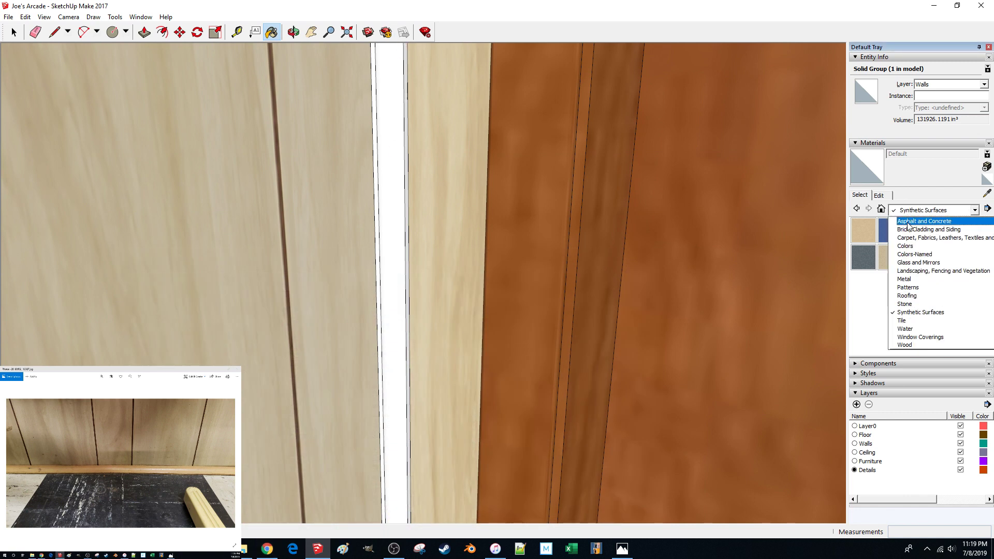
{"action": "left_click", "coordinate": [908, 345]}
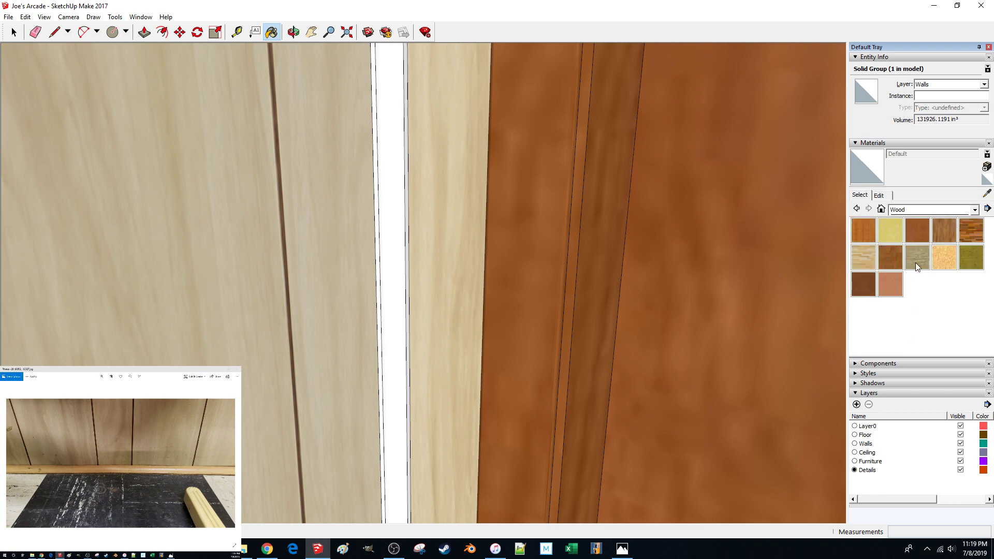
{"action": "left_click", "coordinate": [863, 285]}
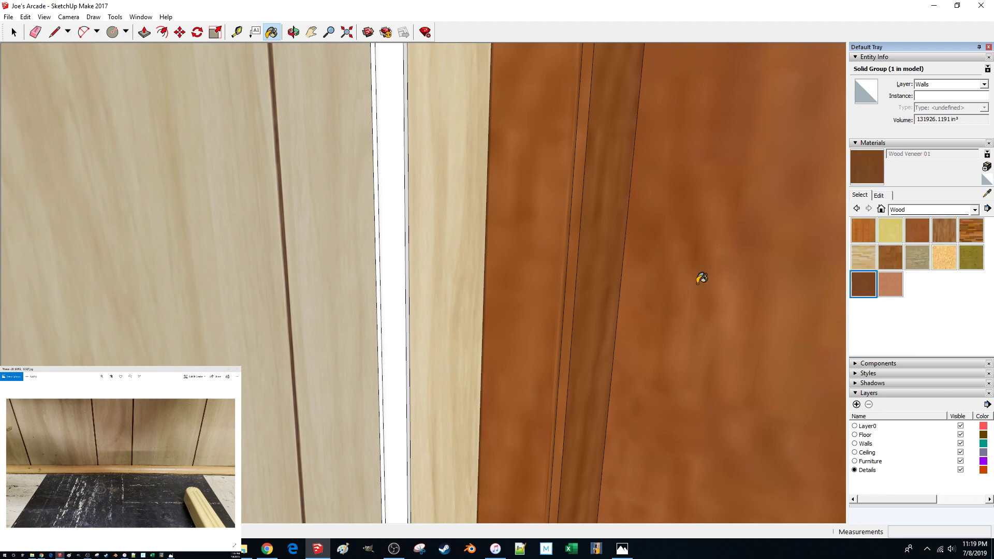
{"action": "left_click", "coordinate": [402, 270]}
{"action": "scroll", "coordinate": [541, 285], "scroll_direction": "down", "scroll_amount": 5}
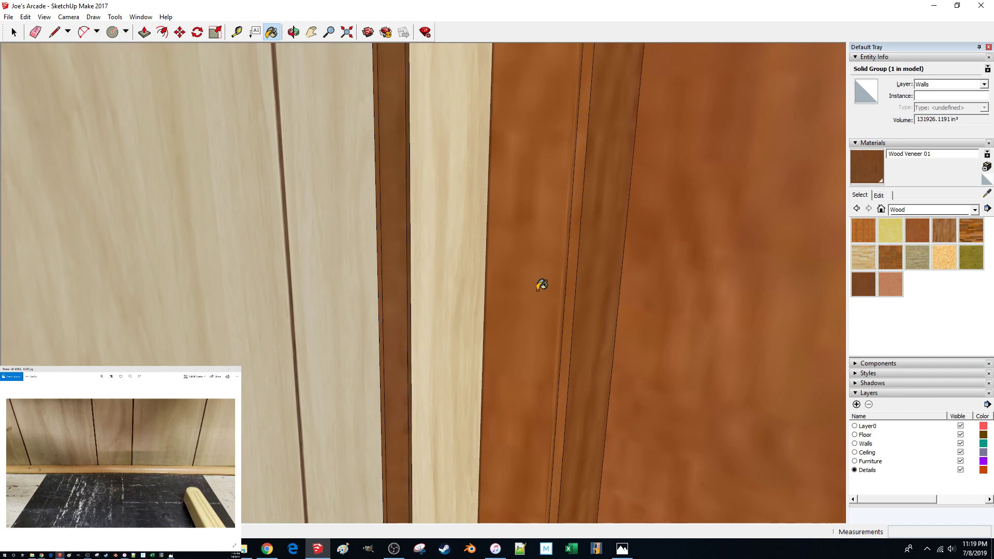
- Compare the painted corner stripping with the ceiling trim and door frame, and undo its Wood Veneer 01 paint
{"action": "scroll", "coordinate": [541, 285], "scroll_direction": "up", "scroll_amount": 5}
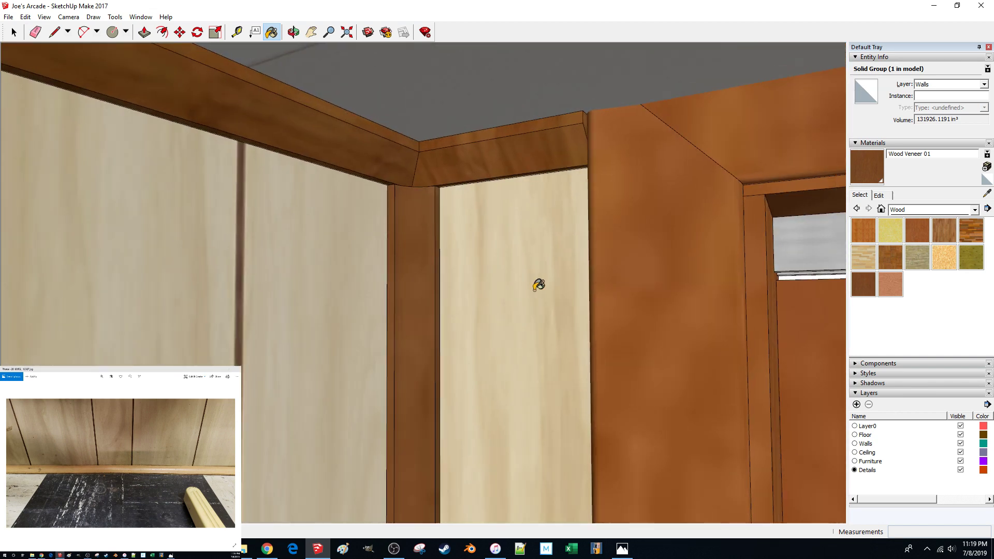
{"action": "scroll", "coordinate": [539, 285], "scroll_direction": "down", "scroll_amount": 5}
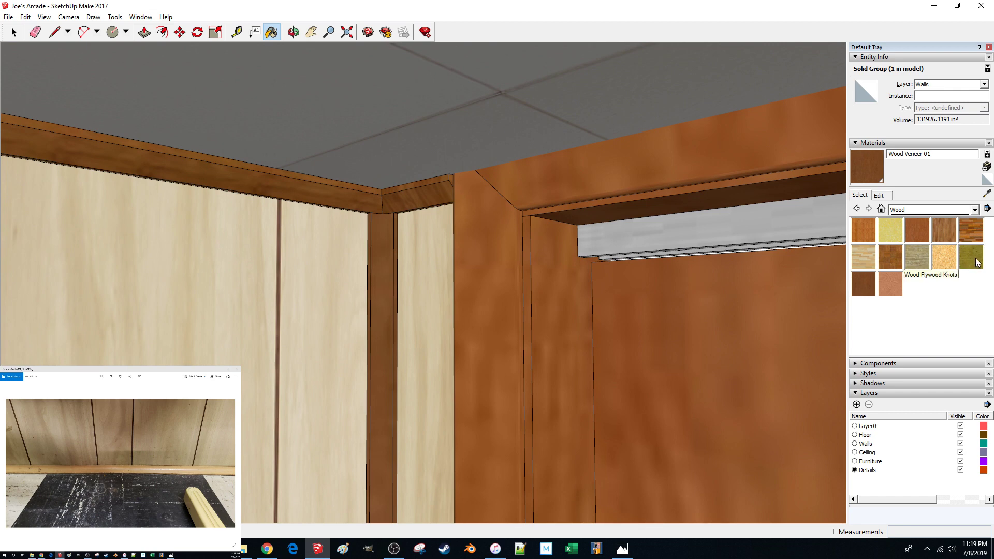
{"action": "scroll", "coordinate": [512, 186], "scroll_direction": "up", "scroll_amount": 4}
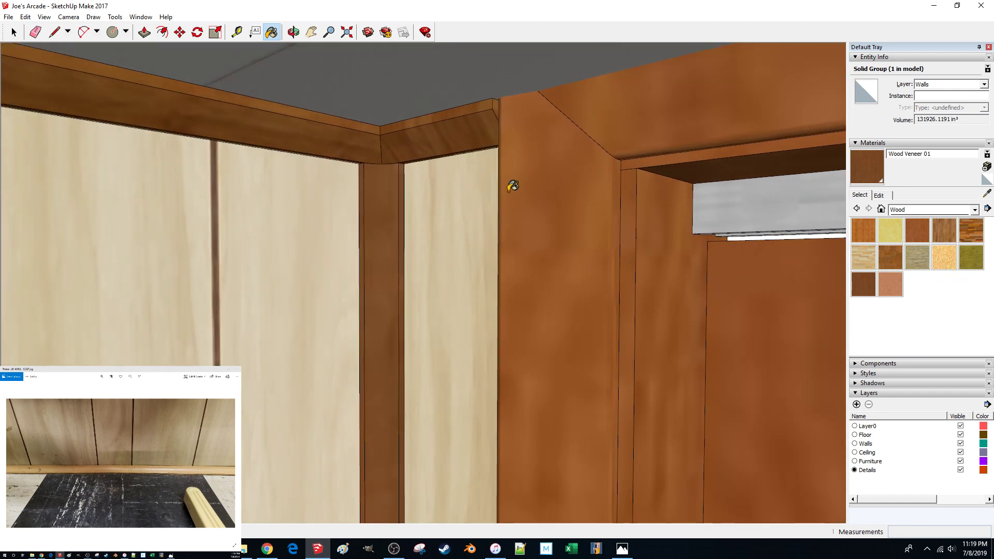
{"action": "scroll", "coordinate": [378, 160], "scroll_direction": "up", "scroll_amount": 2}
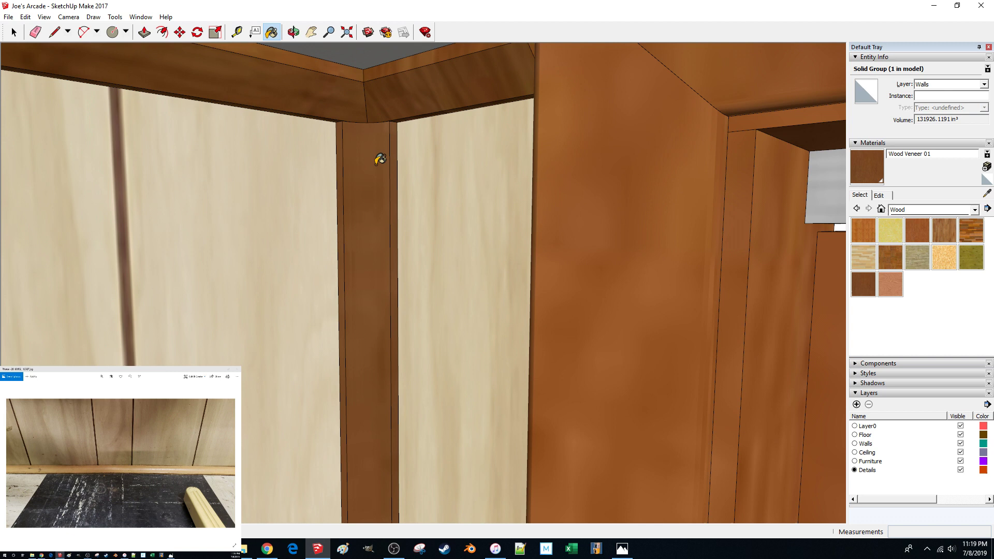
{"action": "key", "text": "ctrl+z"}
{"action": "scroll", "coordinate": [411, 184], "scroll_direction": "down", "scroll_amount": 1}
{"action": "key", "text": "space"}
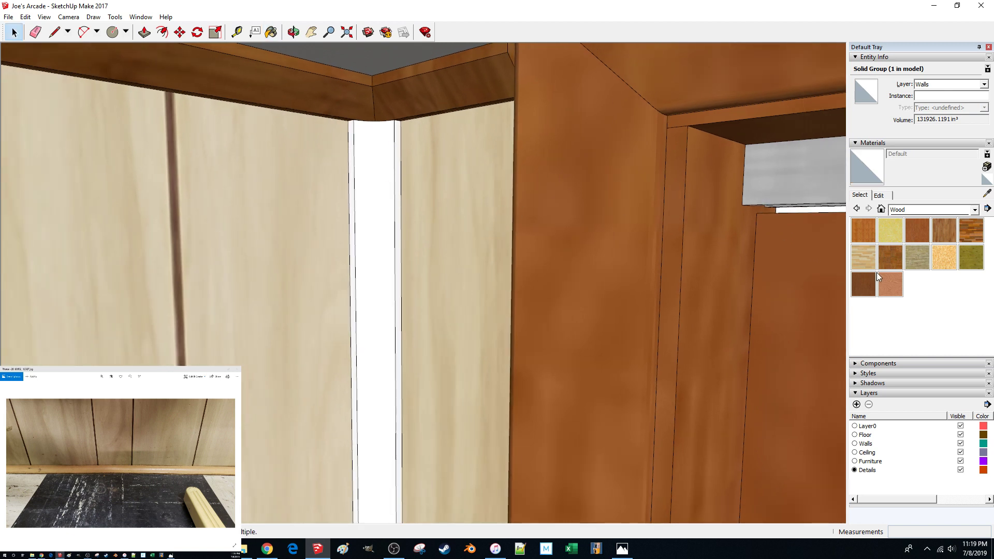
- Create a new material named Stipping - Mid based on Wood Veneer 01
{"action": "right_click", "coordinate": [861, 292]}
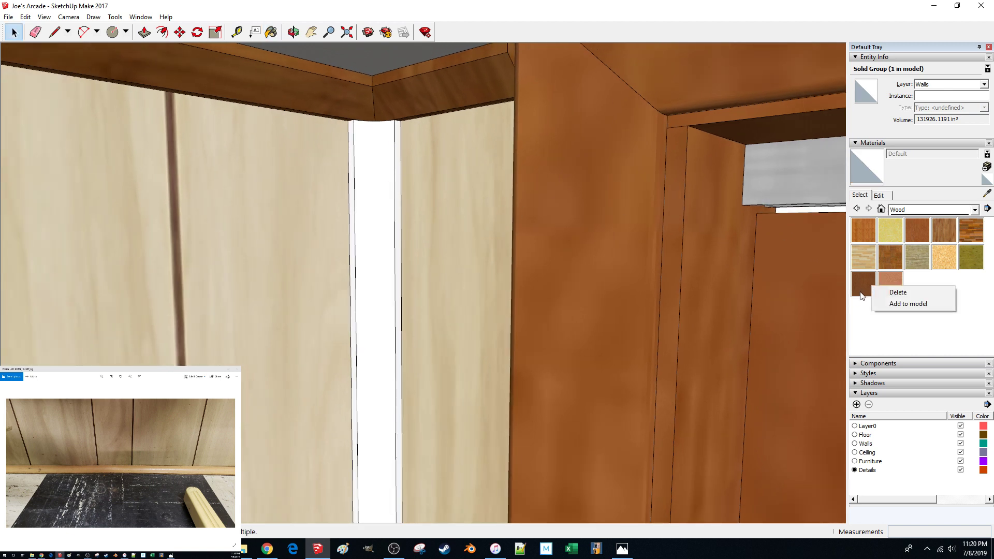
{"action": "left_click", "coordinate": [862, 290]}
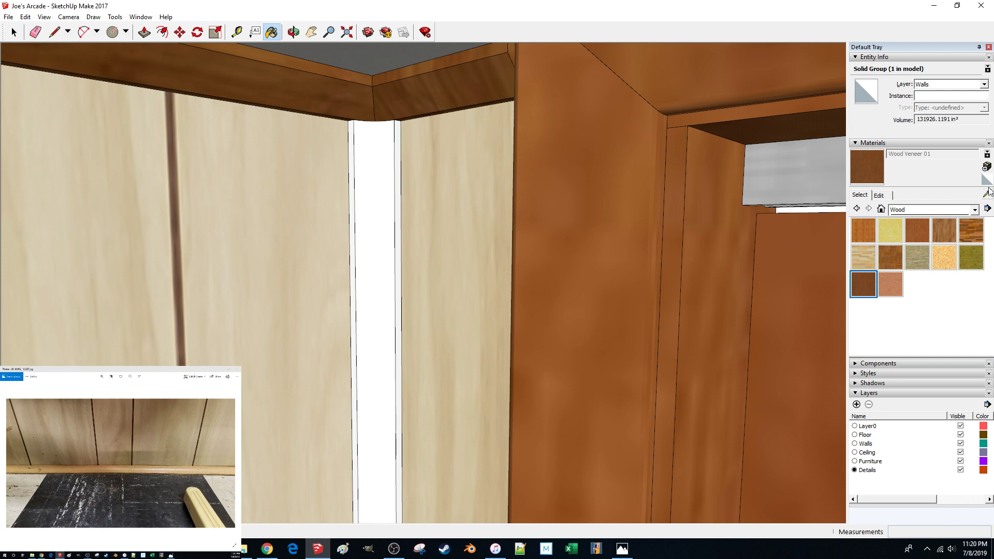
{"action": "left_click", "coordinate": [987, 167]}
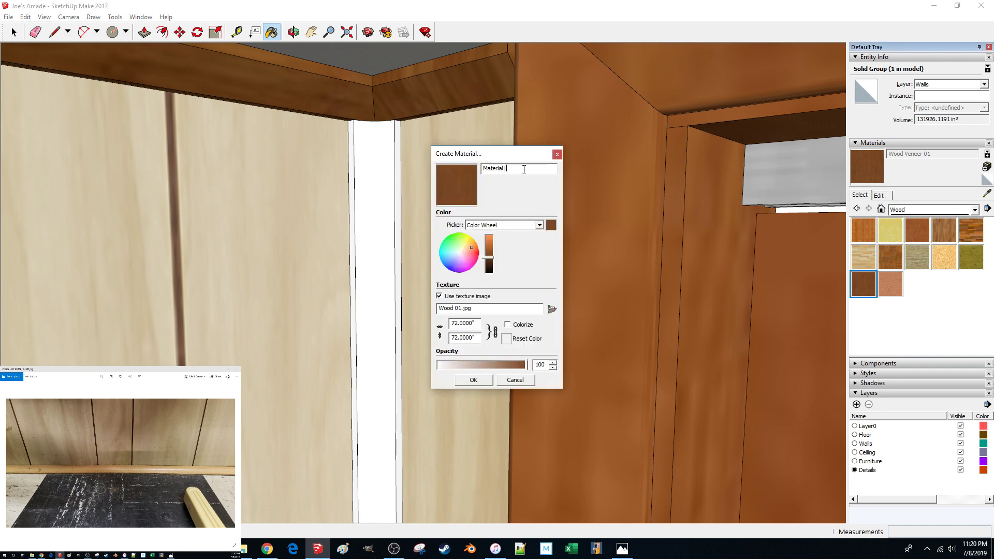
{"action": "type", "text": "ipping - Mid"}
{"action": "left_click", "coordinate": [488, 383]}
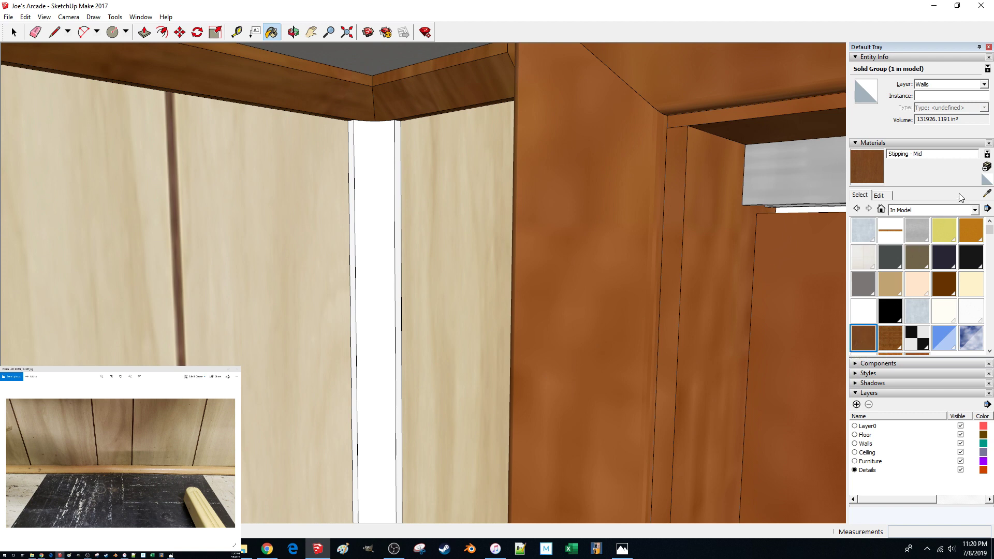
- Create another material named Stripping - Bottom from the same Wood 01.jpg texture, and make Stipping - Mid the active material
{"action": "left_click", "coordinate": [986, 166]}
{"action": "type", "text": "Stripping - Bottom"}
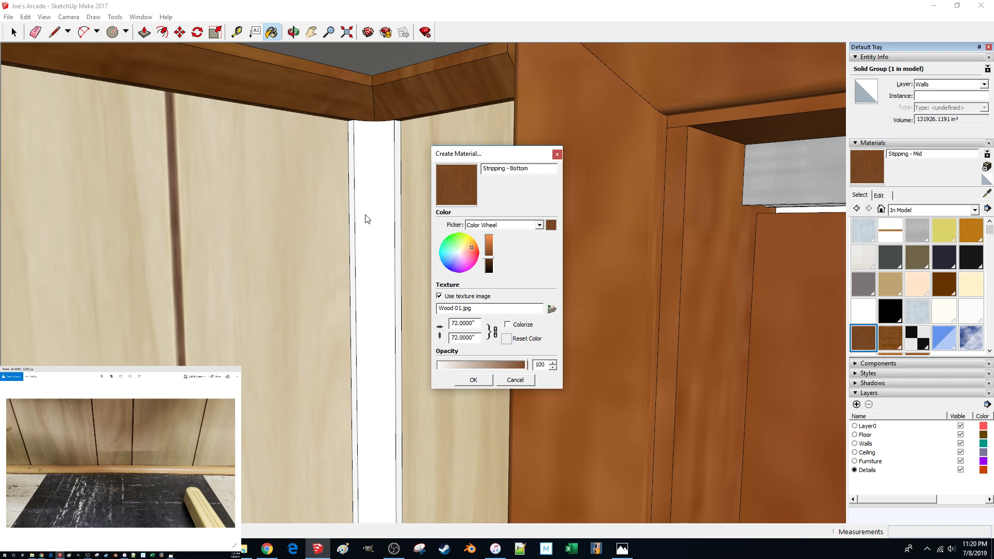
{"action": "left_click", "coordinate": [473, 380]}
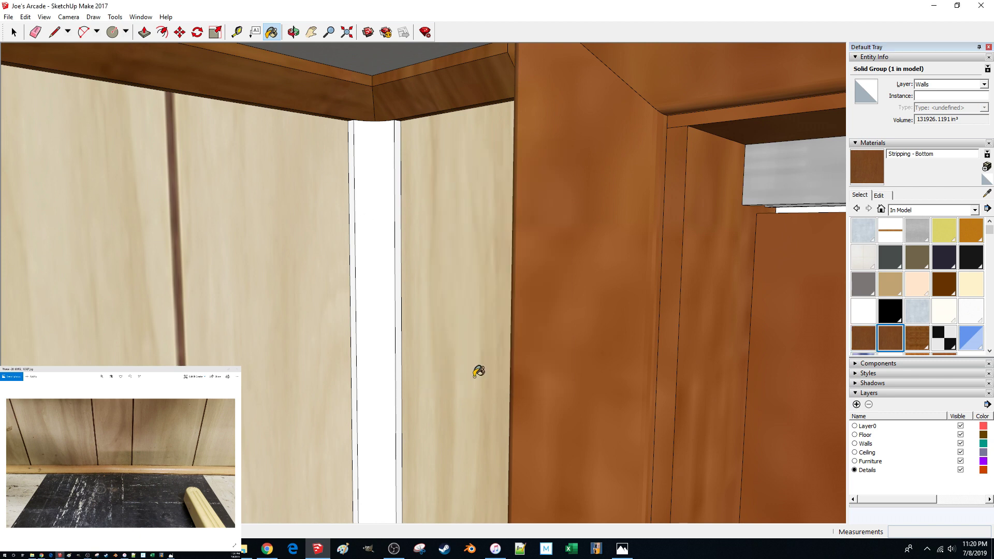
{"action": "left_click", "coordinate": [863, 335]}
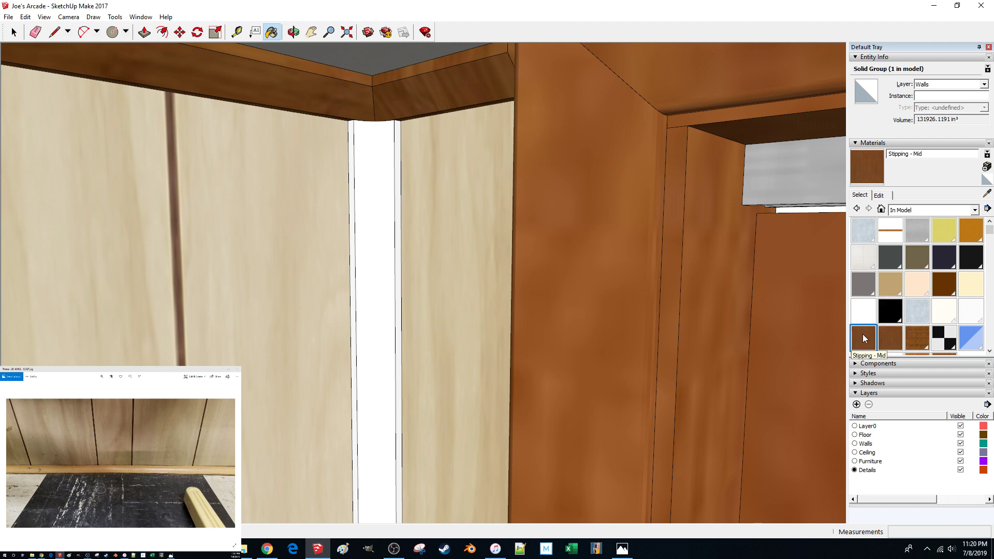
- Open the reference photo of the lower wall stripping in Paint, enlarge the window and show the whole image
{"action": "left_click", "coordinate": [109, 368]}
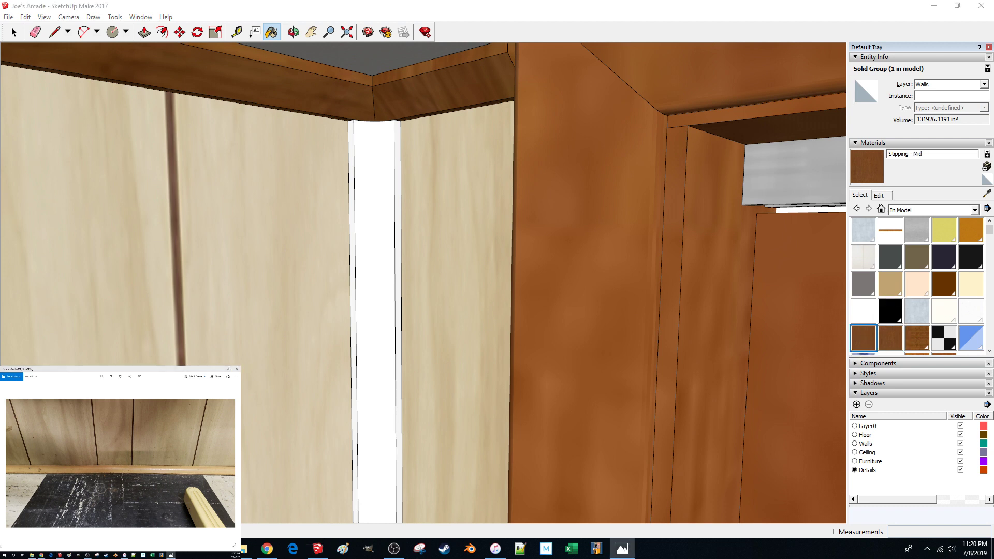
{"action": "left_click", "coordinate": [237, 377]}
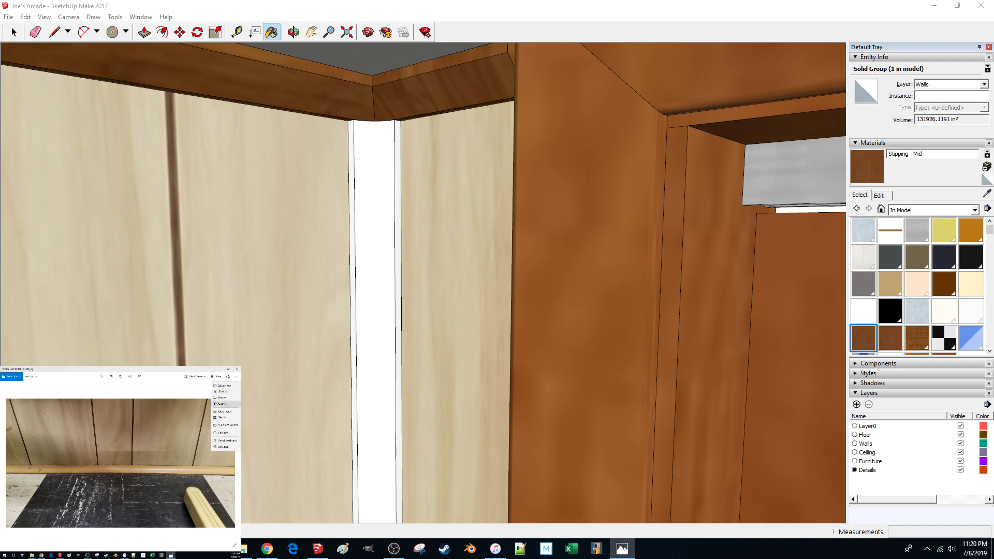
{"action": "left_click", "coordinate": [219, 404]}
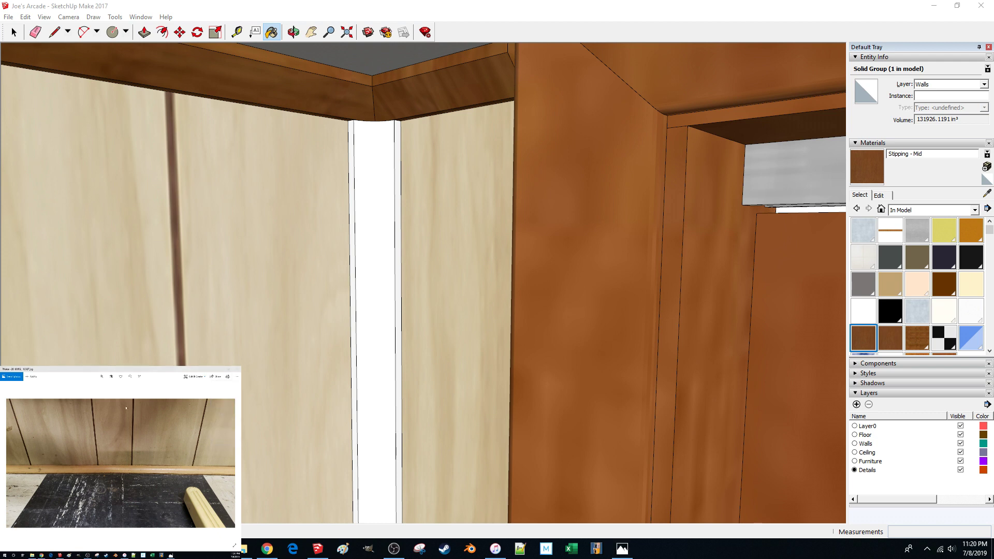
{"action": "right_click", "coordinate": [167, 409]}
{"action": "left_click", "coordinate": [192, 469]}
{"action": "mouse_move", "coordinate": [697, 3]}
{"action": "left_mouse_down"}
{"action": "mouse_move", "coordinate": [673, 54]}
{"action": "mouse_move", "coordinate": [12, 382]}
{"action": "left_mouse_up"}
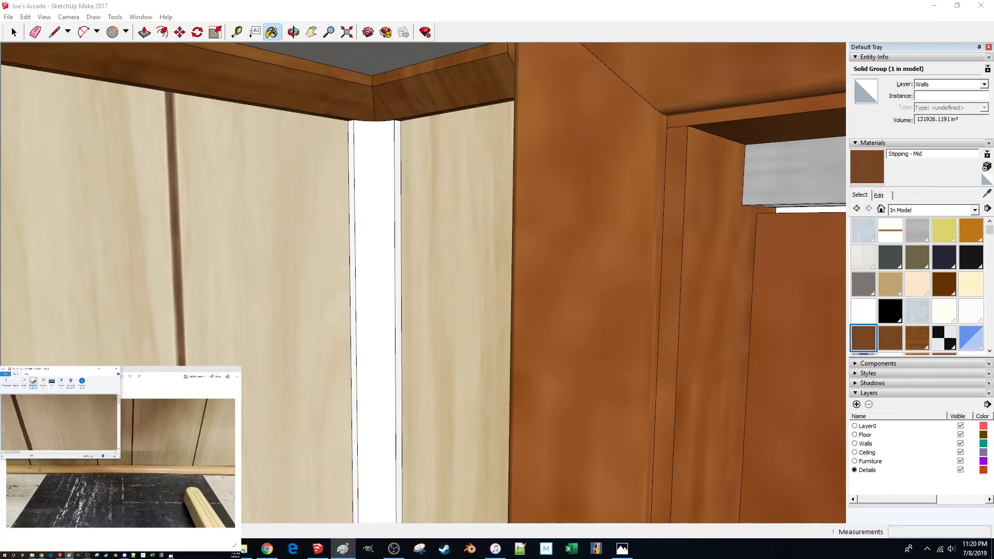
{"action": "left_click_drag", "start_coordinate": [70, 368], "coordinate": [104, 369]}
{"action": "scroll", "coordinate": [116, 486], "scroll_direction": "down", "scroll_amount": 6}
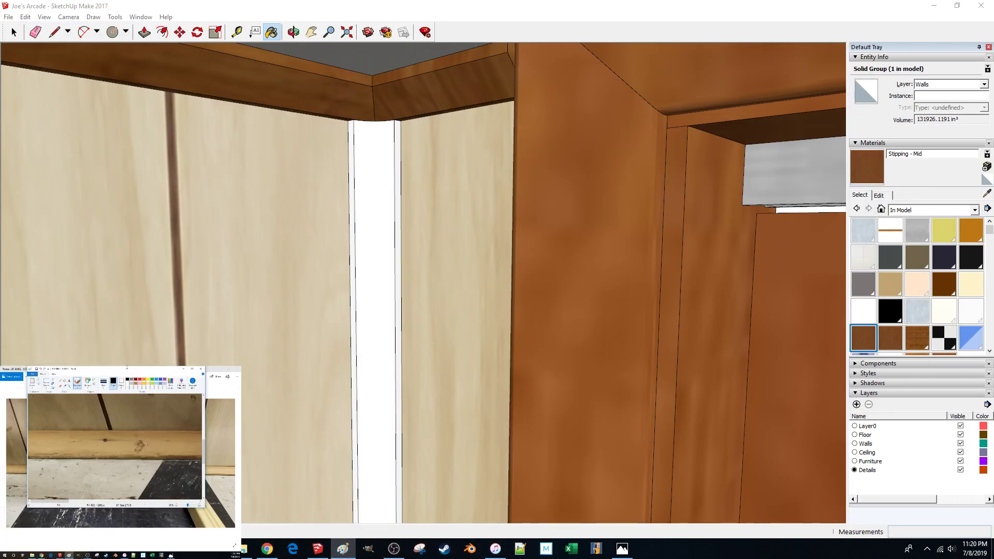
{"action": "double_click", "coordinate": [127, 366]}
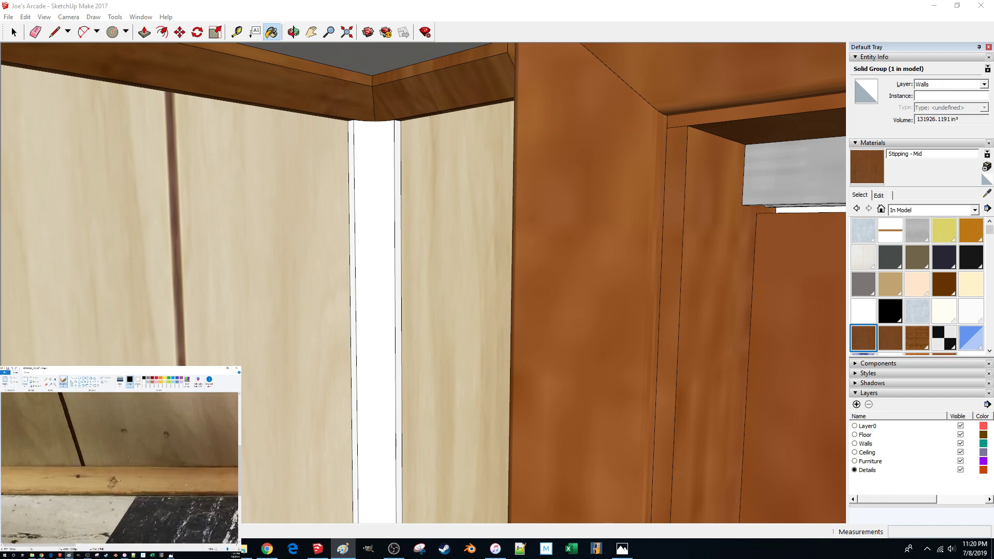
{"action": "scroll", "coordinate": [128, 456], "scroll_direction": "down", "scroll_amount": 3, "text": "ctrl"}
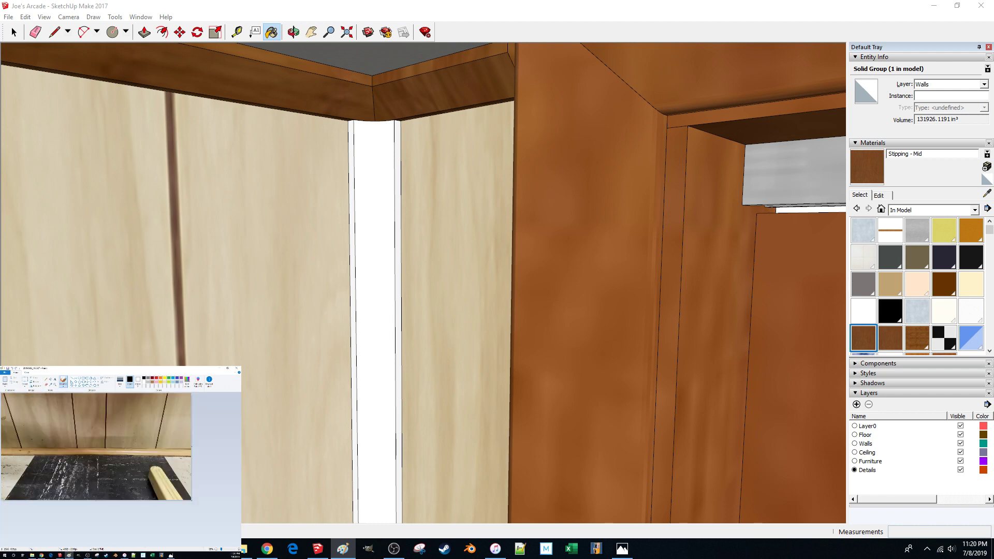
- Sample the lower stripping's tan colour from the photo and open its values in the colour editor
{"action": "left_click", "coordinate": [51, 384]}
{"action": "left_click", "coordinate": [162, 450]}
{"action": "left_click", "coordinate": [187, 382]}
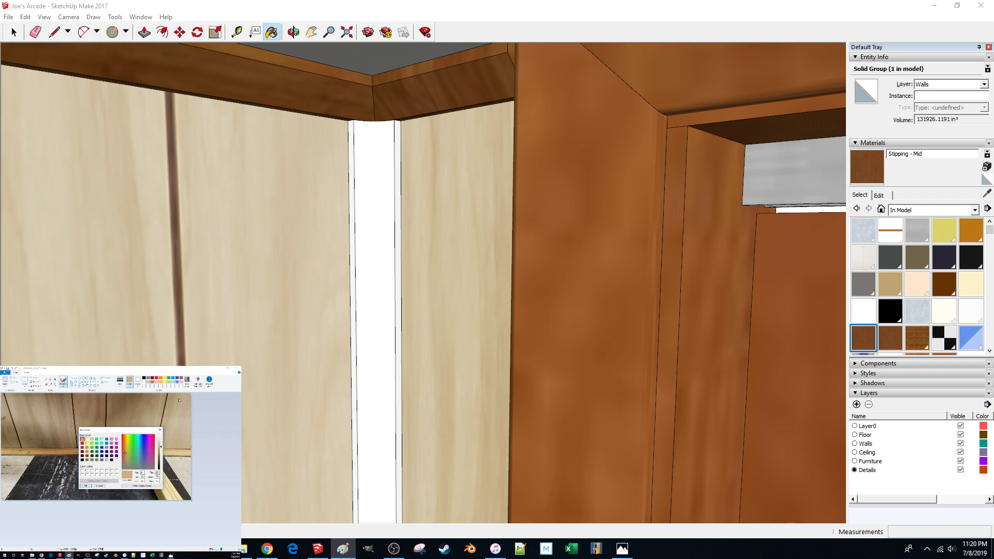
- Switch to SketchUp and open the Stripping - Bottom material for editing
{"action": "left_click", "coordinate": [831, 6]}
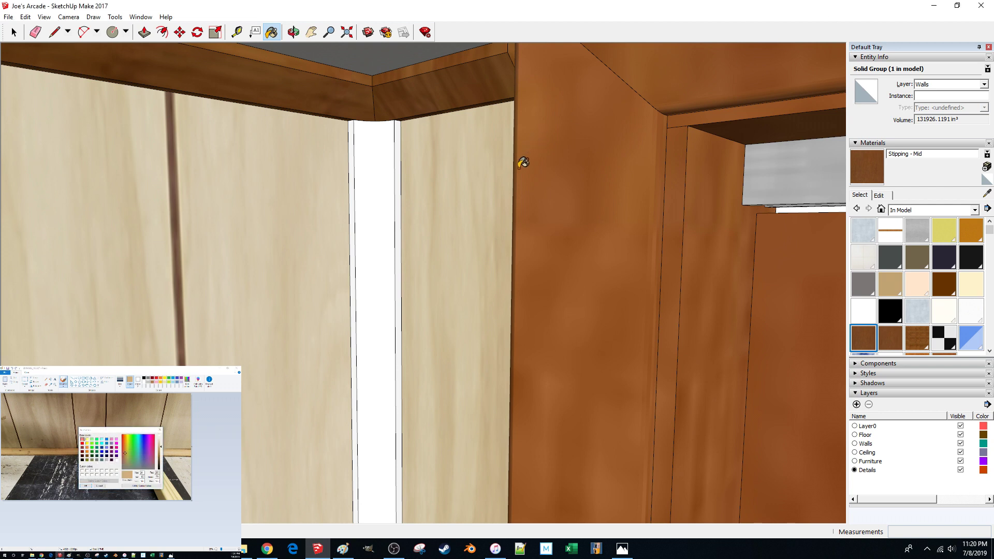
{"action": "left_click", "coordinate": [889, 339]}
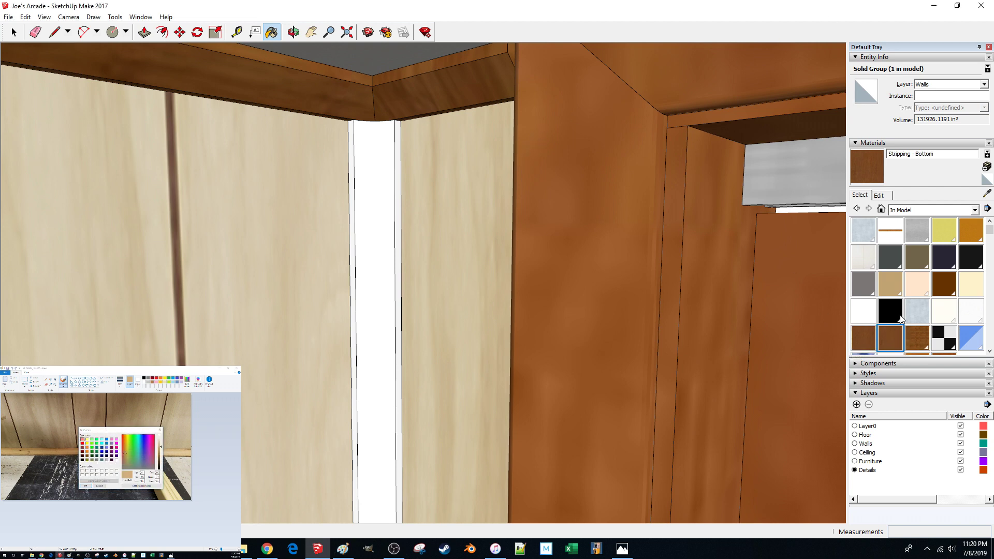
{"action": "left_click", "coordinate": [878, 196]}
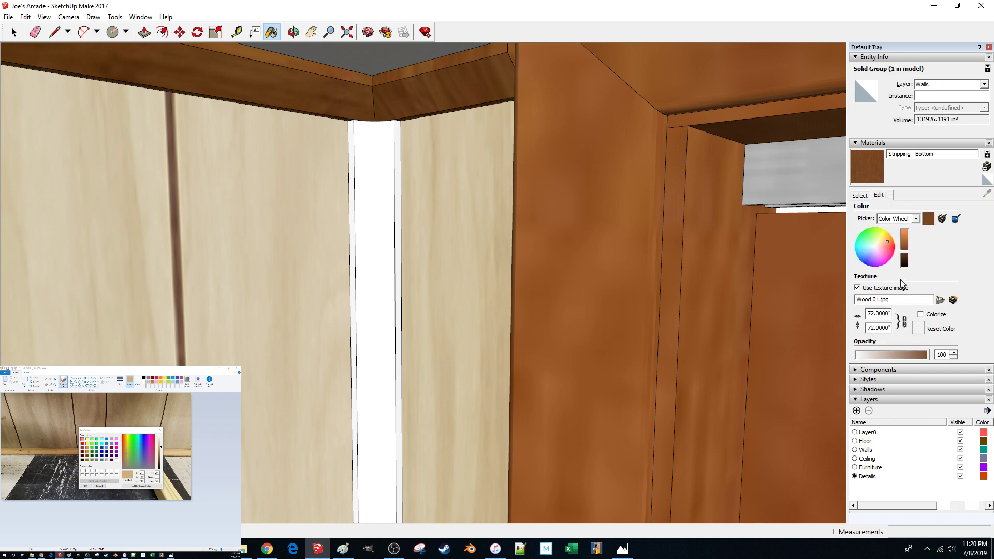
- Try to enter the sampled colour for Stripping - Bottom as HLS values, with hue 24 and saturation 109
{"action": "left_click", "coordinate": [900, 222]}
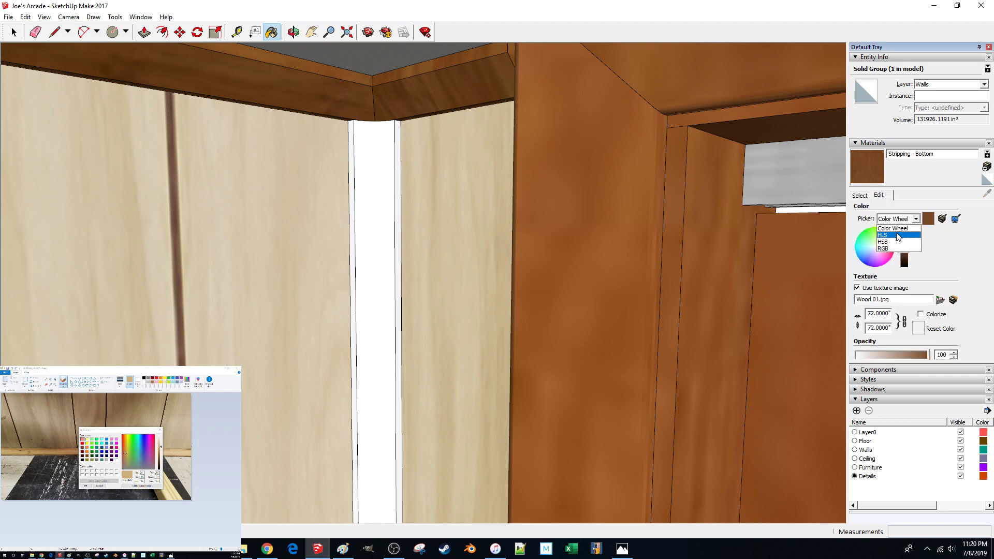
{"action": "left_click", "coordinate": [898, 236]}
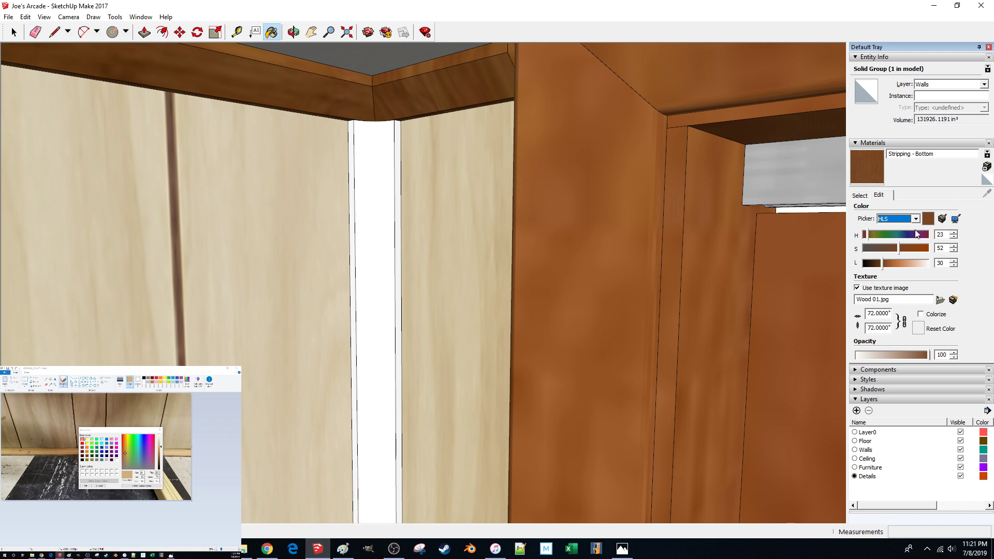
{"action": "left_click_drag", "start_coordinate": [946, 234], "coordinate": [936, 236]}
{"action": "type", "text": "24"}
{"action": "key", "text": "Tab"}
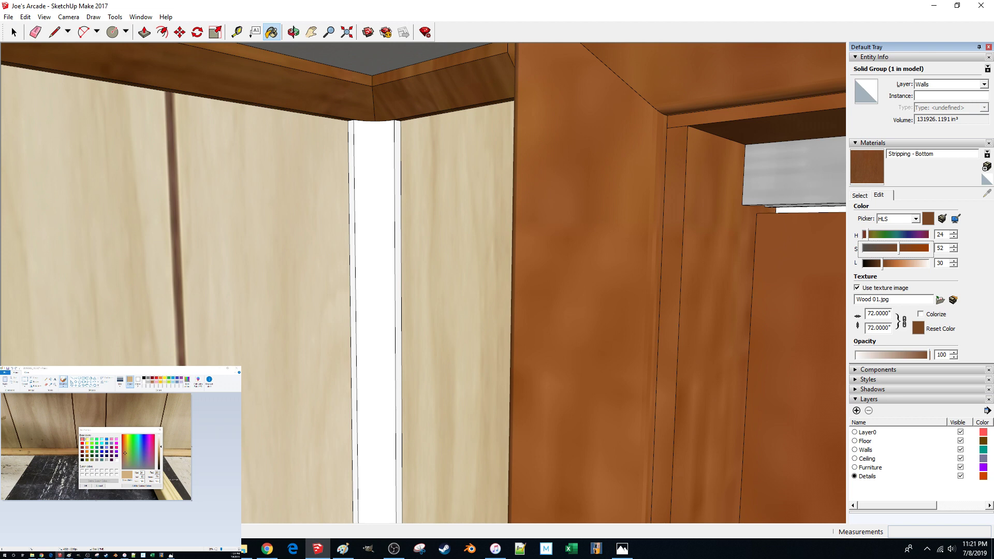
{"action": "type", "text": "109"}
{"action": "key", "text": "Tab"}
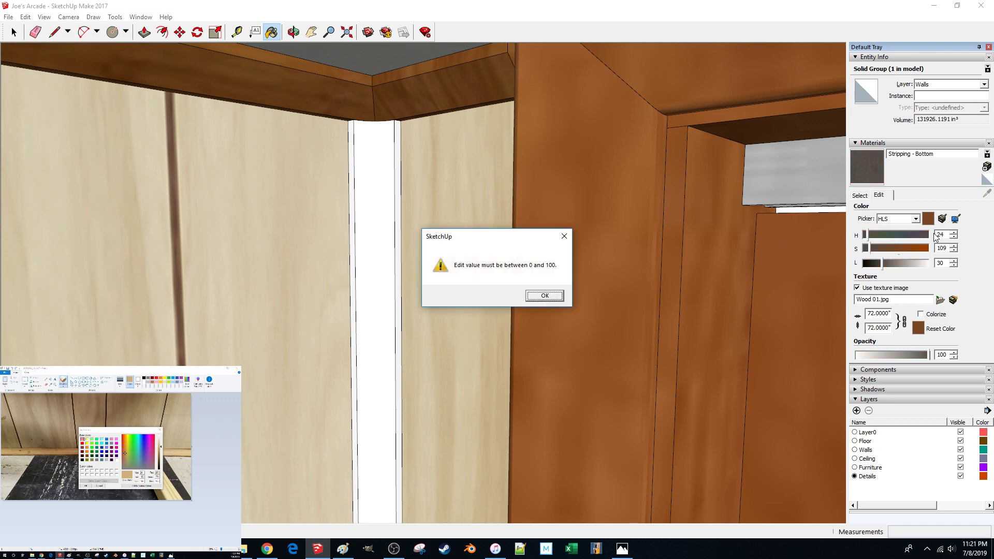
{"action": "key", "text": "Return"}
- Set the Stripping - Bottom colour to RGB 206, 174, 125
{"action": "left_click", "coordinate": [916, 219]}
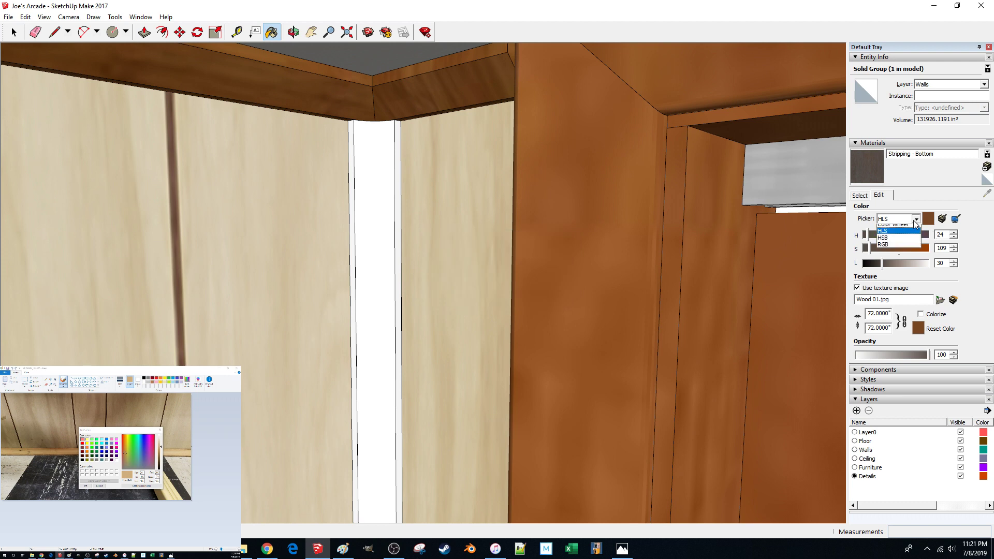
{"action": "left_click", "coordinate": [915, 249]}
{"action": "double_click", "coordinate": [946, 234]}
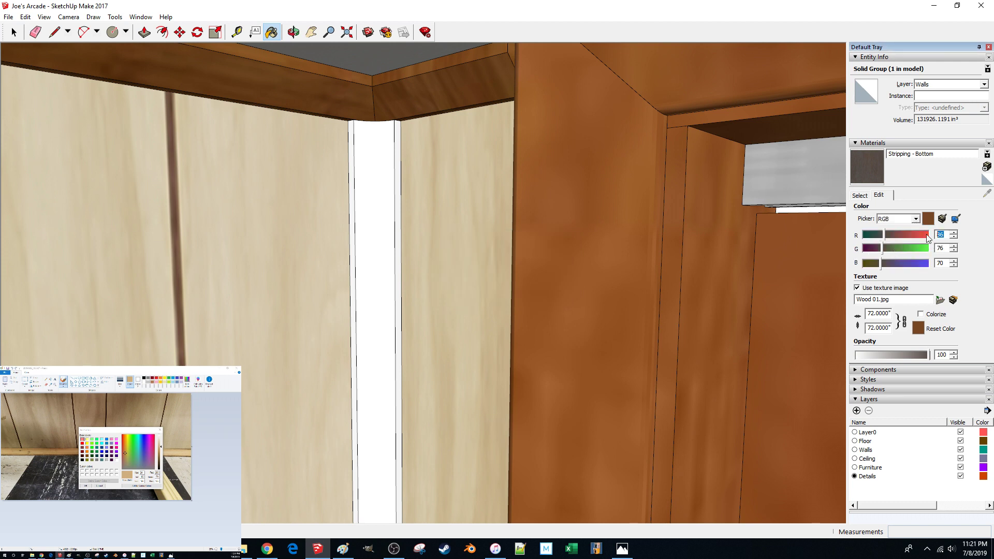
{"action": "type", "text": "206"}
{"action": "key", "text": "Tab"}
{"action": "key", "text": "Tab"}
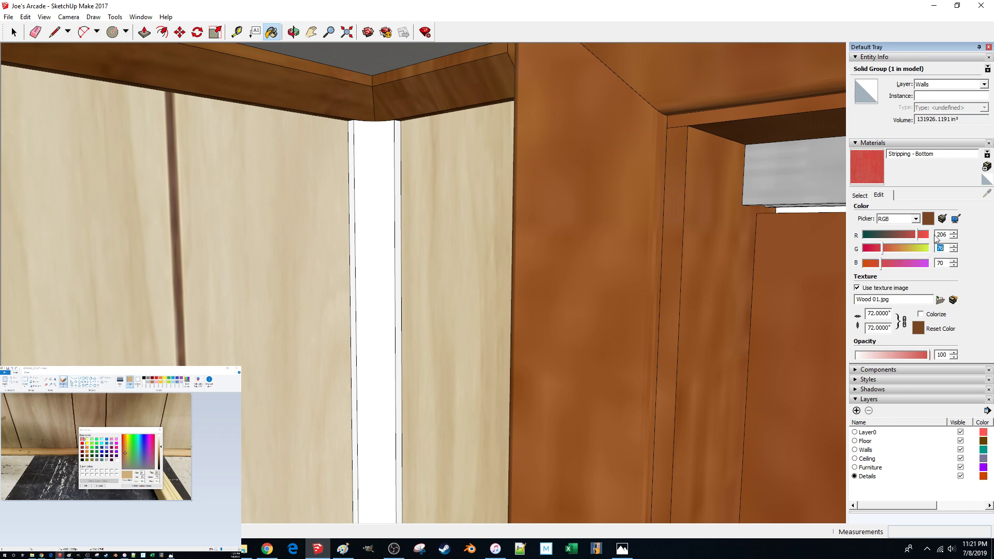
{"action": "type", "text": "174"}
{"action": "key", "text": "Tab"}
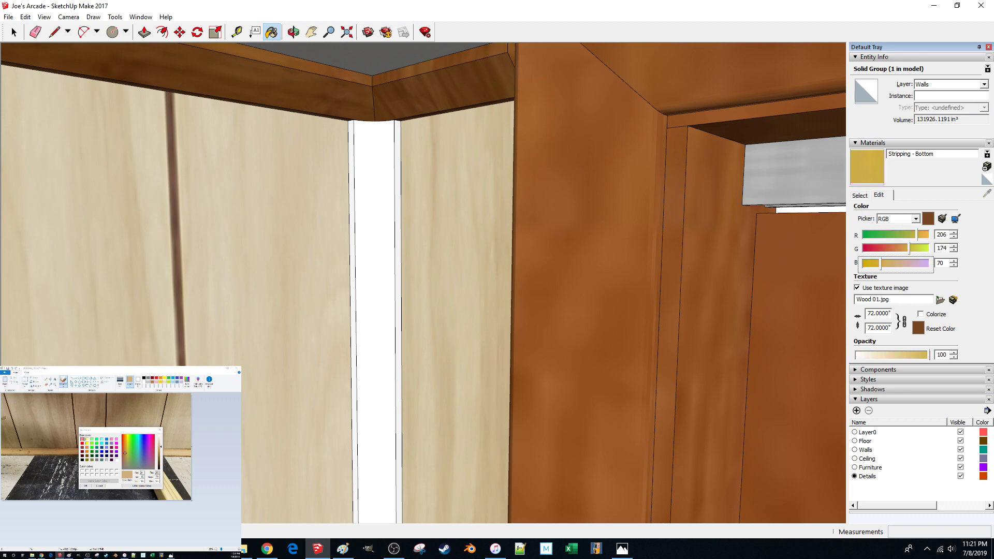
{"action": "type", "text": "125"}
- Try painting the floor stripping beside the door with Stripping - Bottom from inside its group
{"action": "scroll", "coordinate": [427, 242], "scroll_direction": "up", "scroll_amount": 4}
{"action": "scroll", "coordinate": [428, 242], "scroll_direction": "down", "scroll_amount": 5}
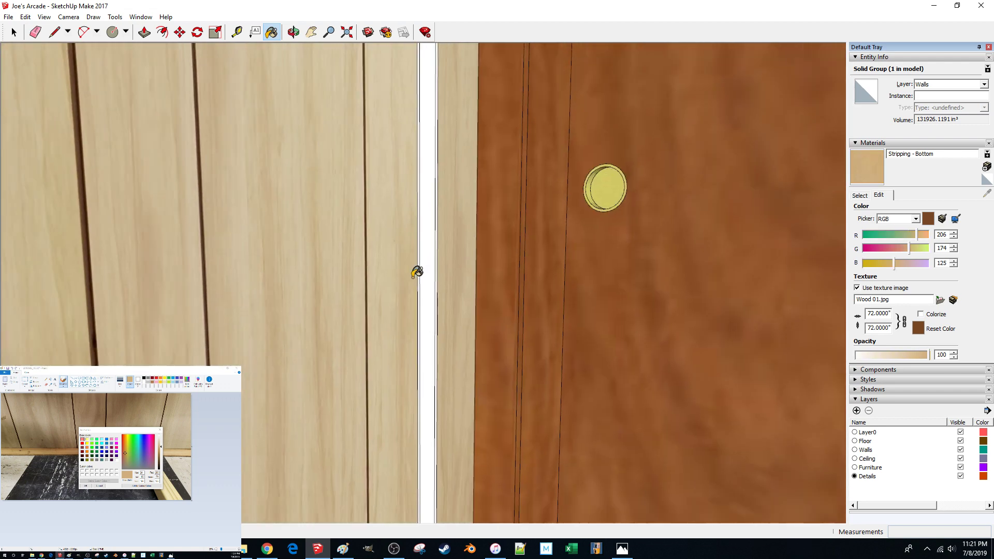
{"action": "scroll", "coordinate": [437, 380], "scroll_direction": "up", "scroll_amount": 4}
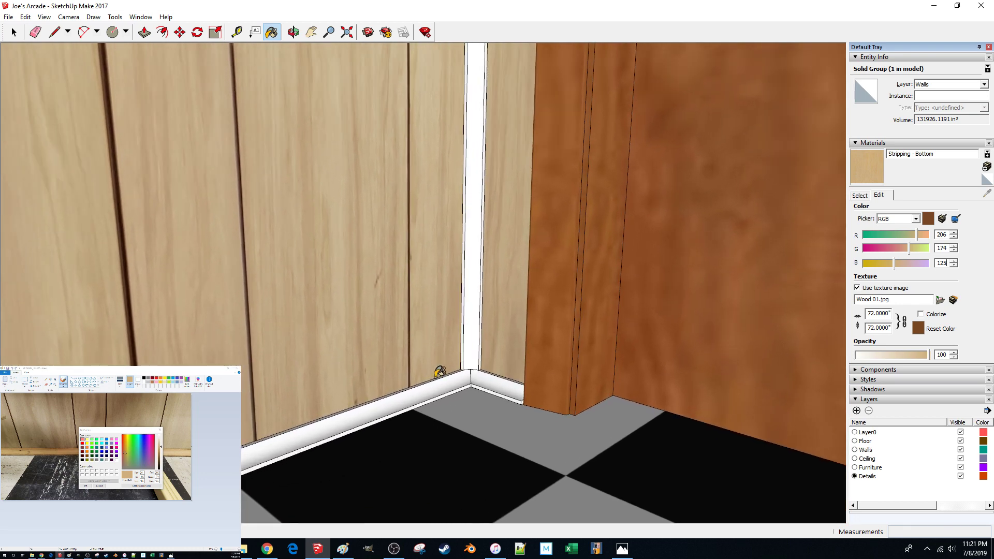
{"action": "key", "text": "space"}
{"action": "double_click", "coordinate": [455, 389]}
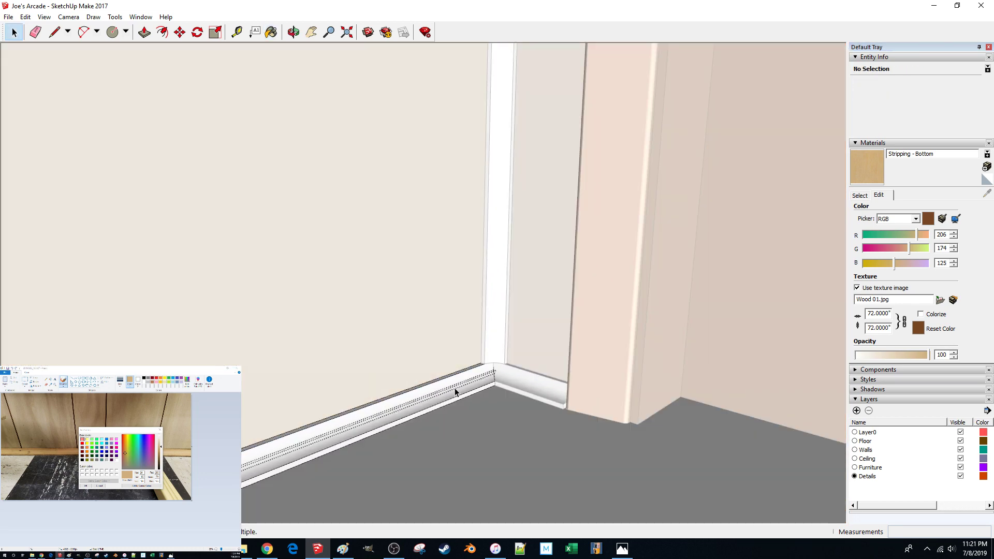
{"action": "key", "text": "b"}
{"action": "left_click", "coordinate": [461, 382]}
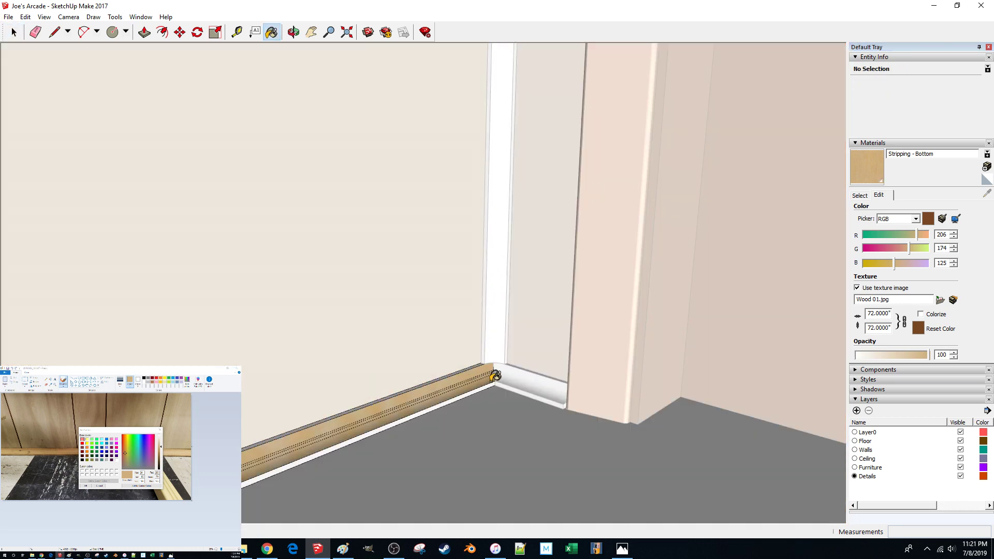
{"action": "scroll", "coordinate": [523, 378], "scroll_direction": "up", "scroll_amount": 1}
{"action": "key", "text": "space"}
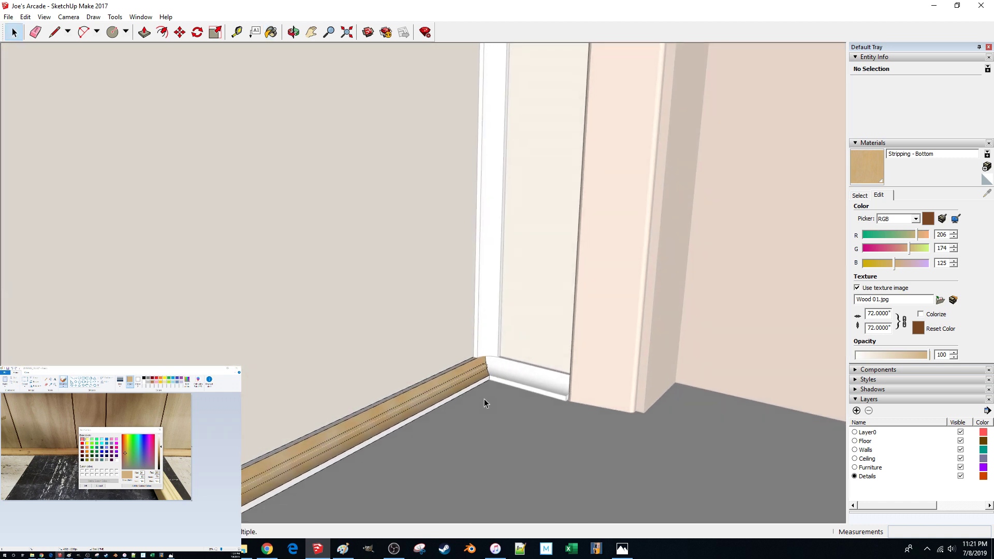
{"action": "left_click", "coordinate": [446, 392]}
{"action": "left_click", "coordinate": [503, 376]}
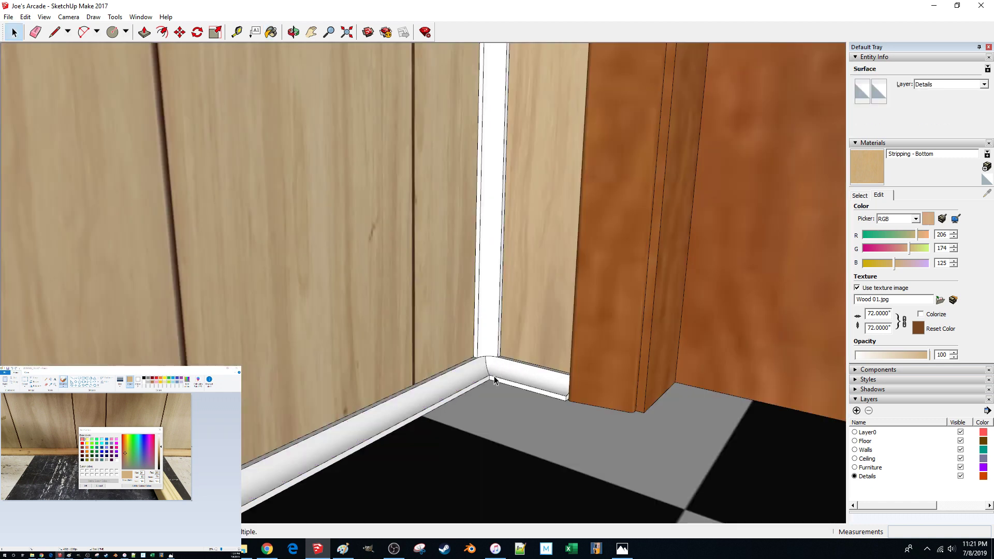
- Paint both floor stripping pieces at the corner beside the door with Stripping - Bottom
{"action": "double_click", "coordinate": [511, 368]}
{"action": "left_click", "coordinate": [506, 411]}
{"action": "left_click", "coordinate": [446, 389]}
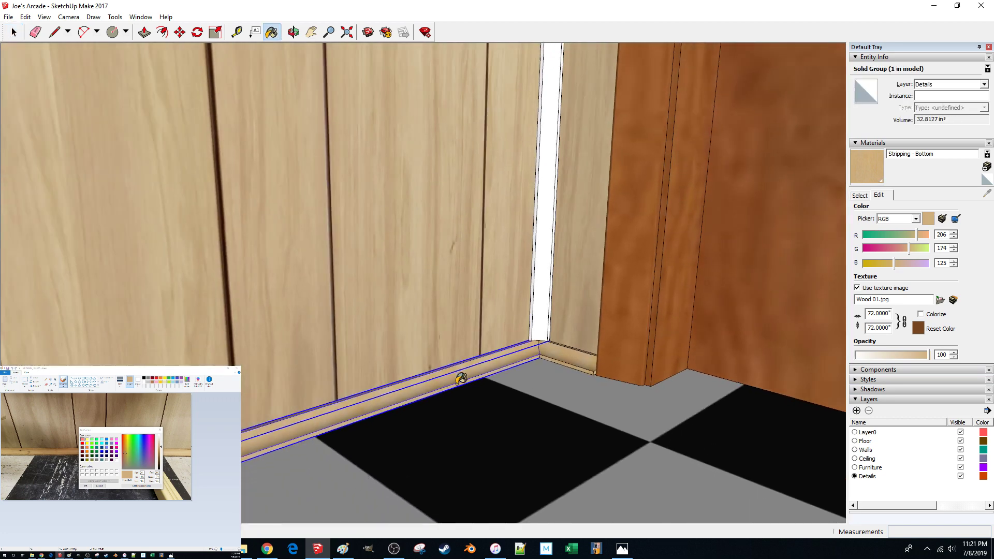
- Apply Stripping - Bottom to the remaining white floor stripping pieces along the other walls of the room
{"action": "scroll", "coordinate": [461, 379], "scroll_direction": "down", "scroll_amount": 3}
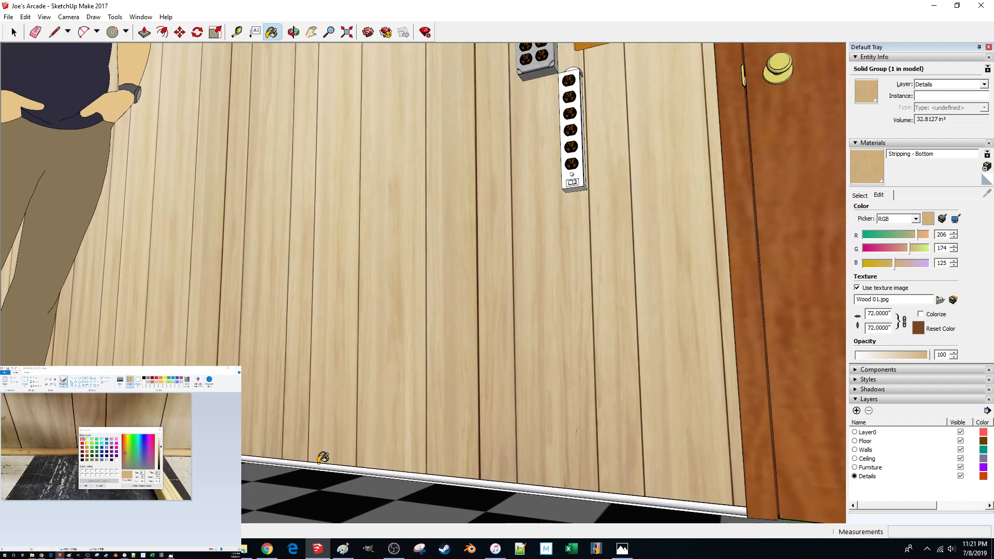
{"action": "scroll", "coordinate": [410, 450], "scroll_direction": "up", "scroll_amount": 5}
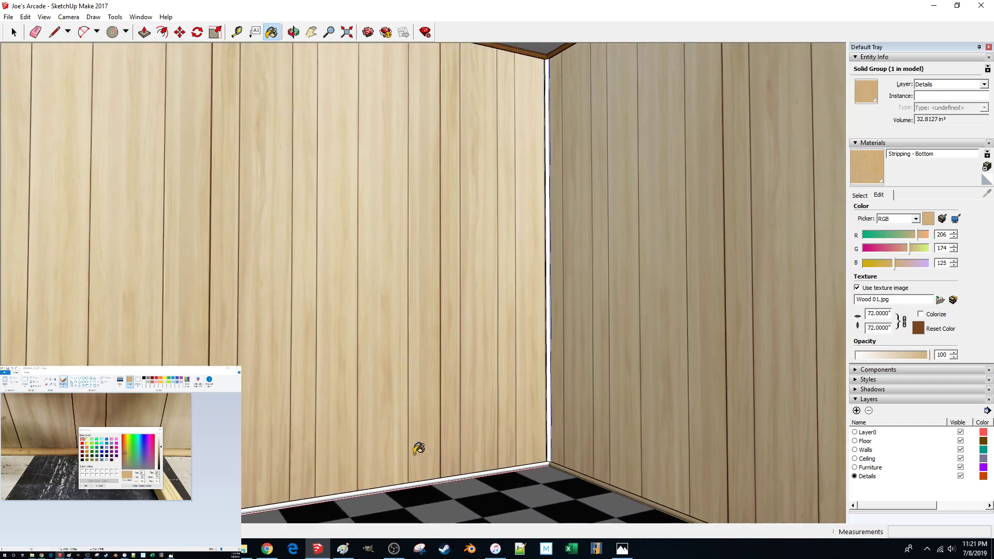
{"action": "scroll", "coordinate": [566, 482], "scroll_direction": "down", "scroll_amount": 3}
{"action": "scroll", "coordinate": [548, 475], "scroll_direction": "up", "scroll_amount": 8}
{"action": "scroll", "coordinate": [464, 458], "scroll_direction": "down", "scroll_amount": 5}
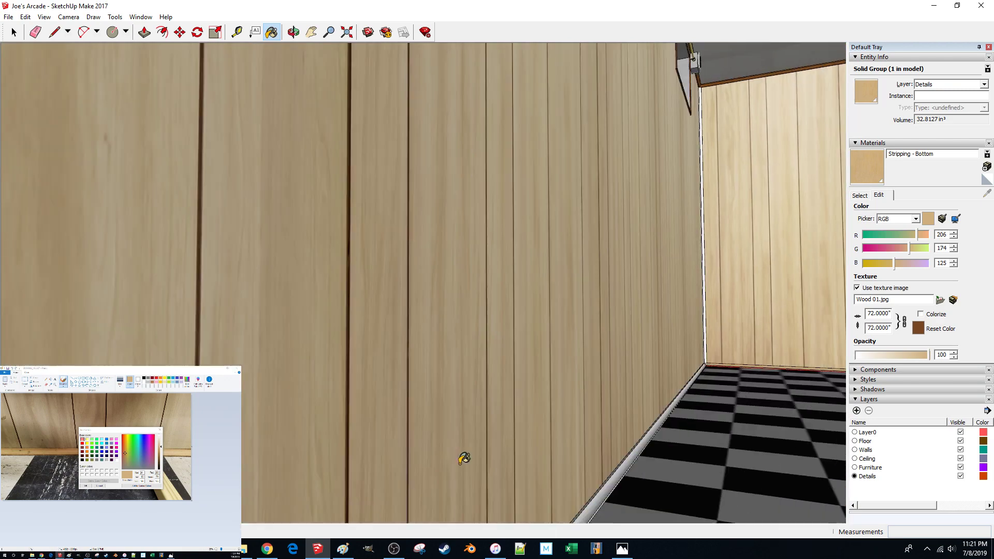
{"action": "scroll", "coordinate": [461, 430], "scroll_direction": "up", "scroll_amount": 3}
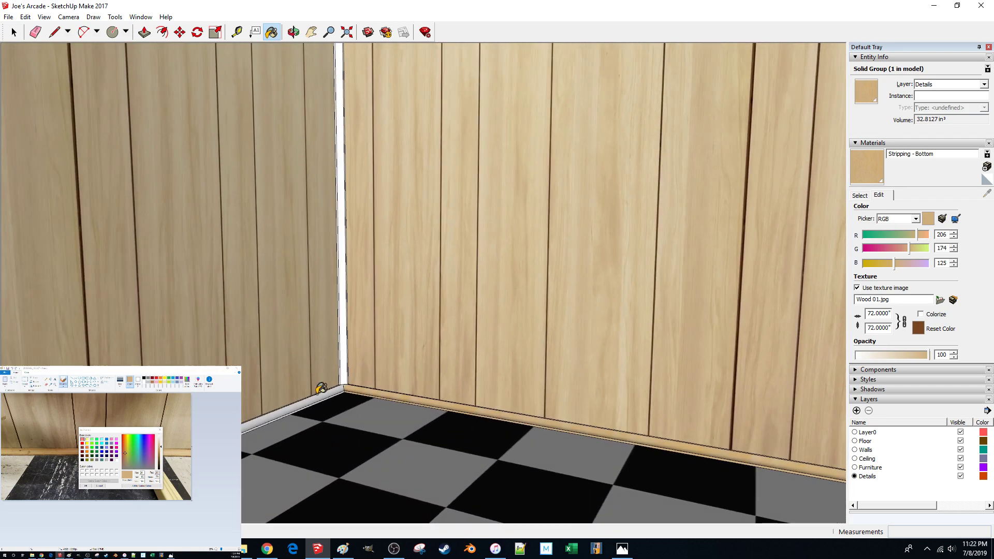
{"action": "left_click", "coordinate": [316, 397]}
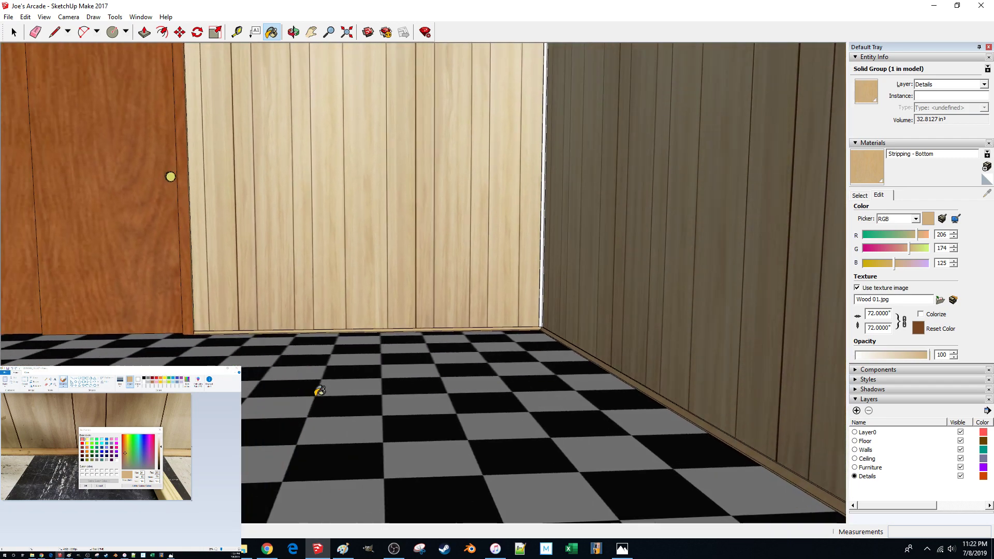
{"action": "key", "text": "space"}
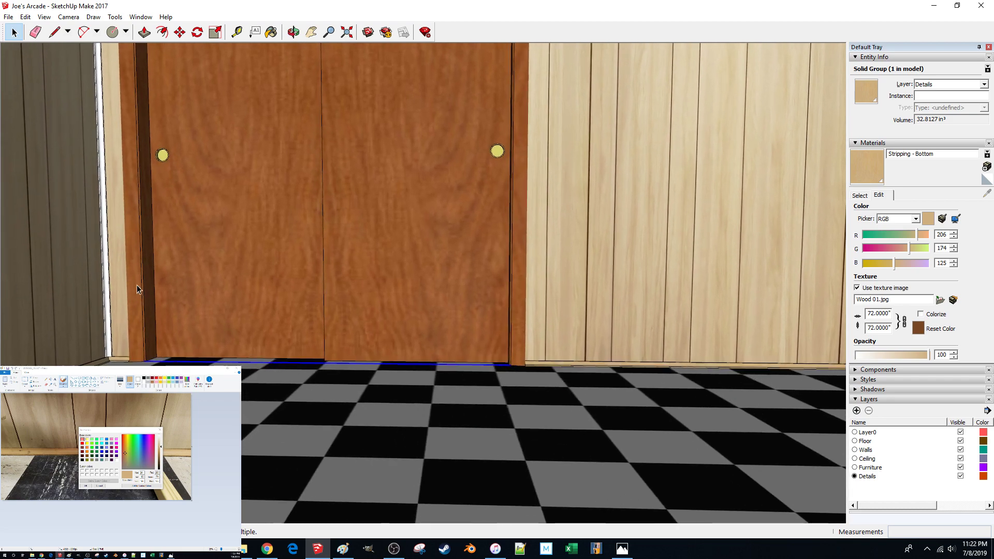
{"action": "left_click", "coordinate": [253, 334]}
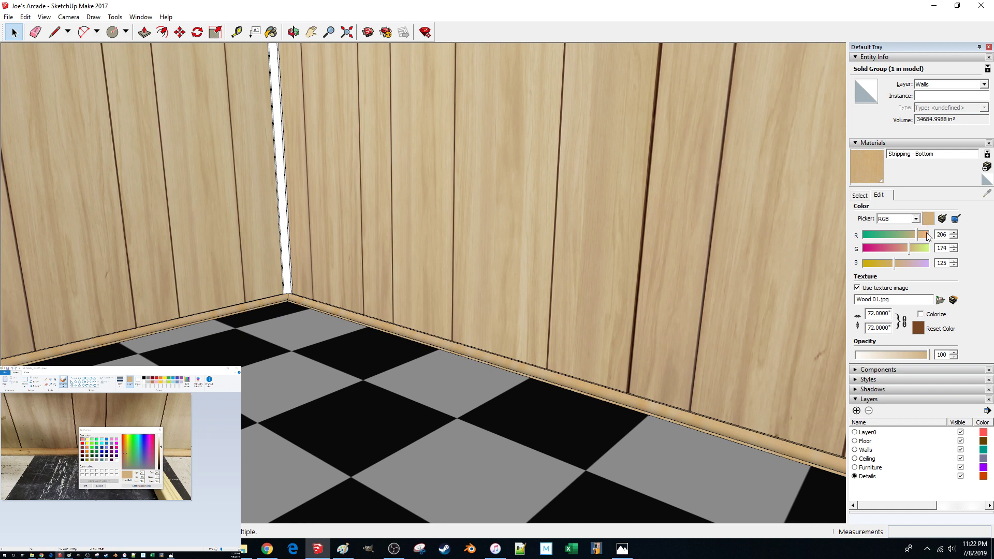
- Slightly darken the Stripping - Bottom colour with the Color Wheel picker's brightness control
{"action": "left_click", "coordinate": [916, 218]}
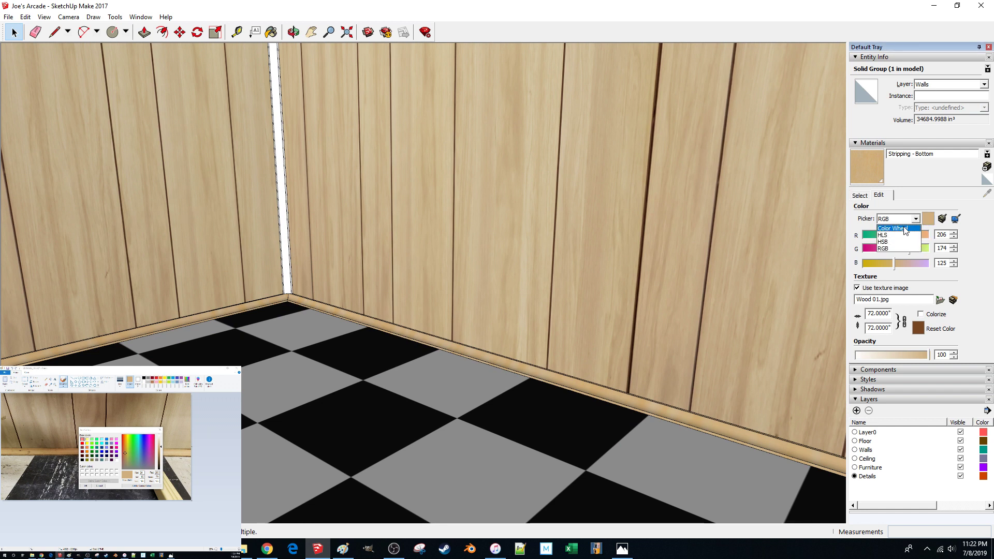
{"action": "left_click", "coordinate": [905, 229]}
{"action": "left_click_drag", "start_coordinate": [904, 238], "coordinate": [907, 244]}
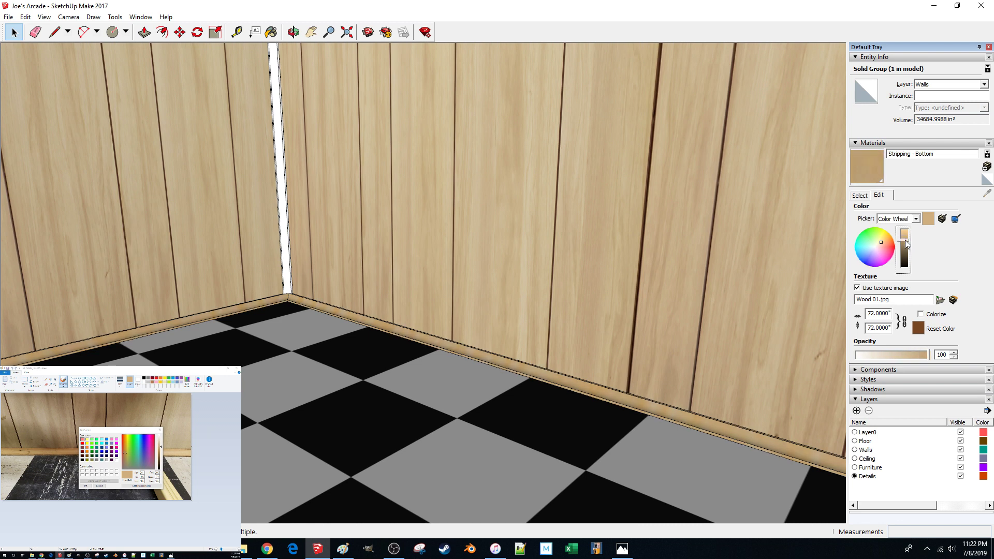
{"action": "left_click_drag", "start_coordinate": [906, 244], "coordinate": [908, 241]}
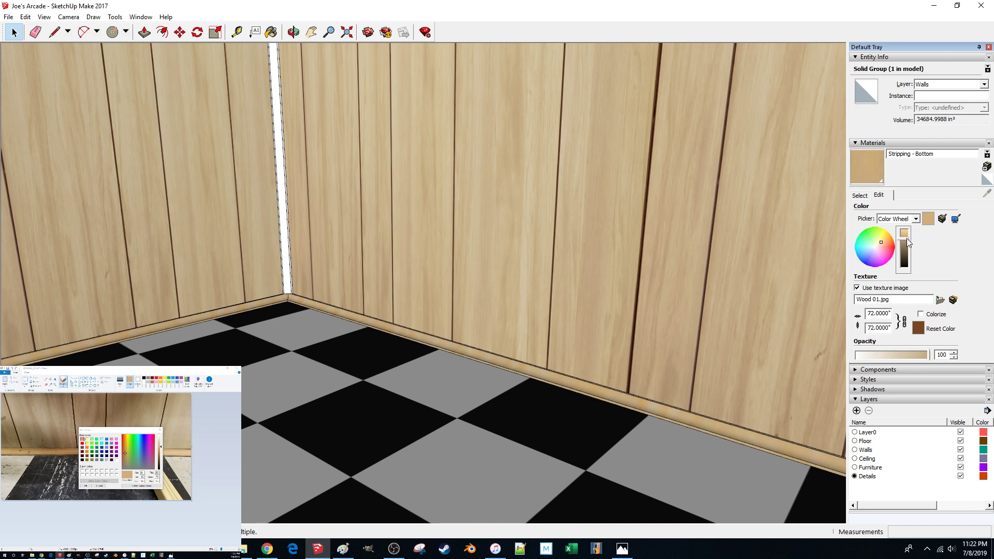
- Fine-tune the Stripping - Bottom colour in RGB, lowering green to 164 and blue to 100
{"action": "left_click", "coordinate": [915, 219]}
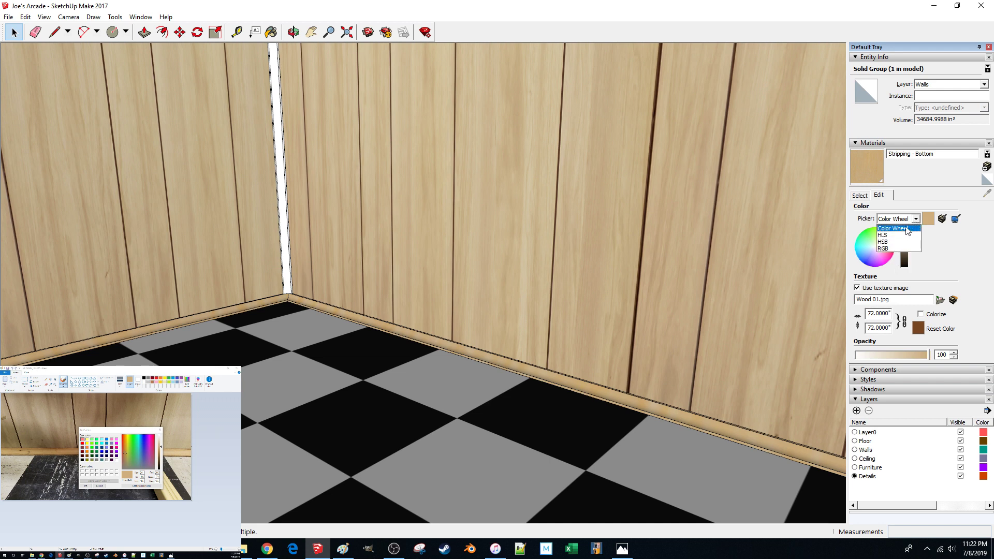
{"action": "left_click", "coordinate": [894, 247]}
{"action": "left_click_drag", "start_coordinate": [894, 264], "coordinate": [884, 267]}
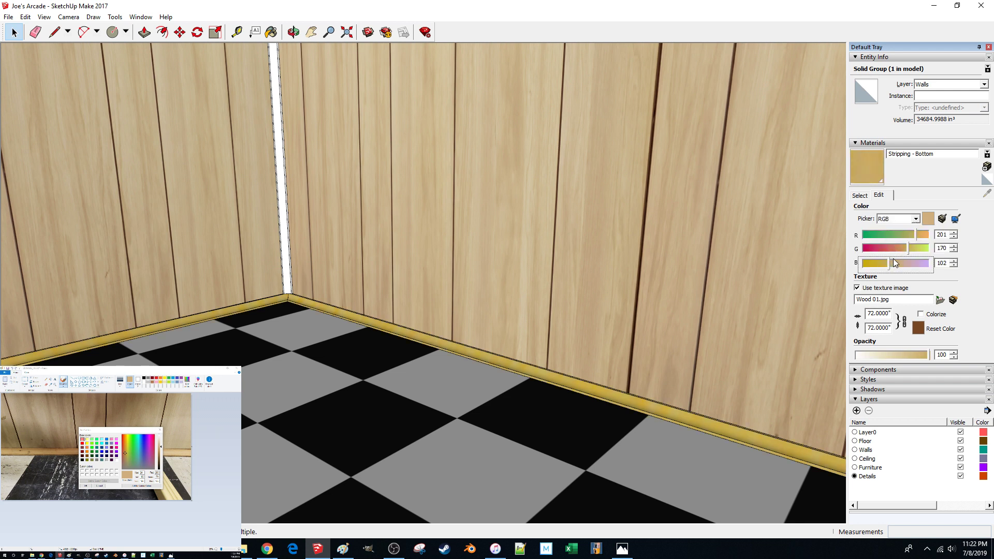
{"action": "left_click", "coordinate": [894, 259]}
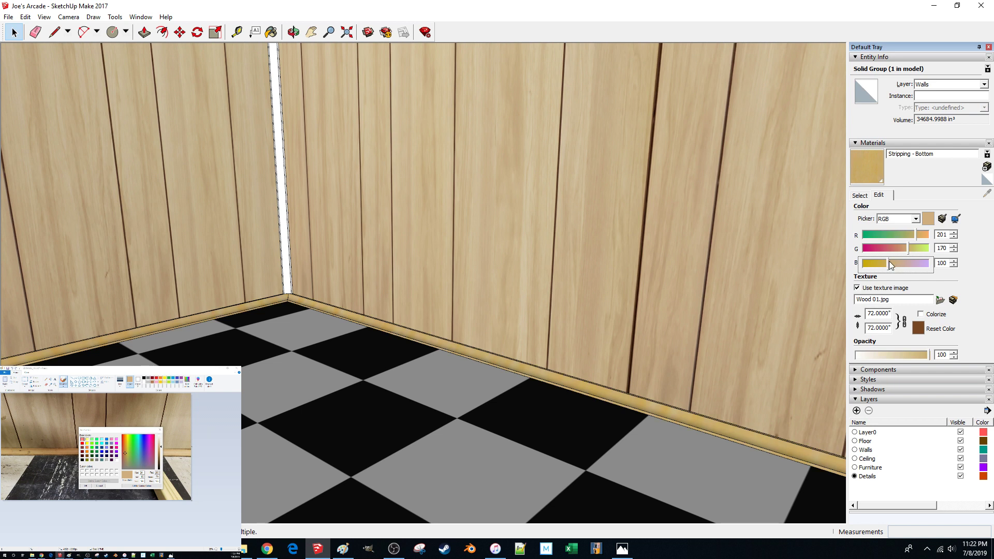
{"action": "left_click", "coordinate": [905, 250]}
{"action": "mouse_move", "coordinate": [904, 250]}
{"action": "left_mouse_down"}
{"action": "mouse_move", "coordinate": [893, 250]}
{"action": "mouse_move", "coordinate": [905, 247]}
{"action": "left_mouse_up"}
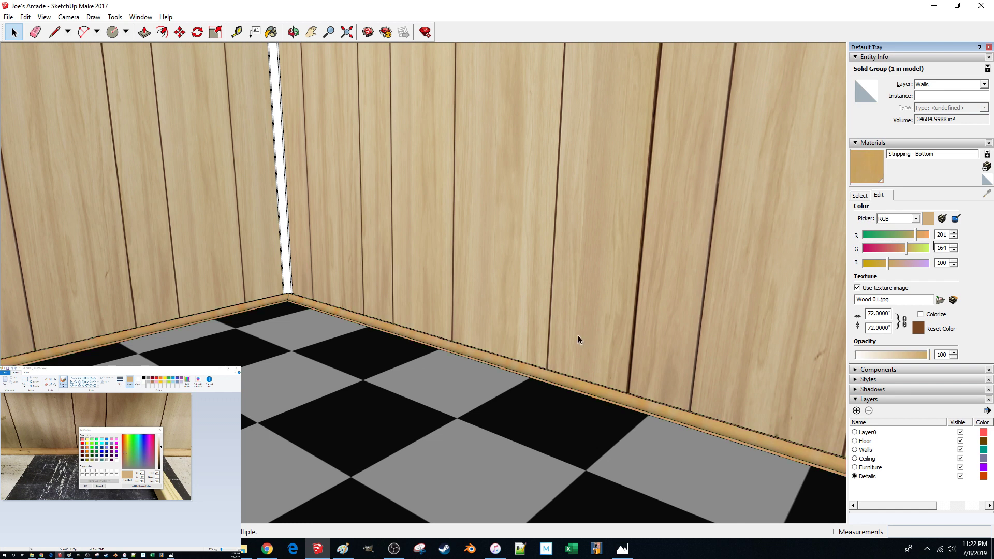
- Review the recoloured floor stripping across the room and bring up the reference photo in the Photos viewer
{"action": "middle_click_drag", "start_coordinate": [530, 309], "coordinate": [434, 169]}
{"action": "scroll", "coordinate": [483, 350], "scroll_direction": "down", "scroll_amount": 7}
{"action": "scroll", "coordinate": [434, 169], "scroll_direction": "up", "scroll_amount": 5}
{"action": "scroll", "coordinate": [434, 169], "scroll_direction": "up", "scroll_amount": 2}
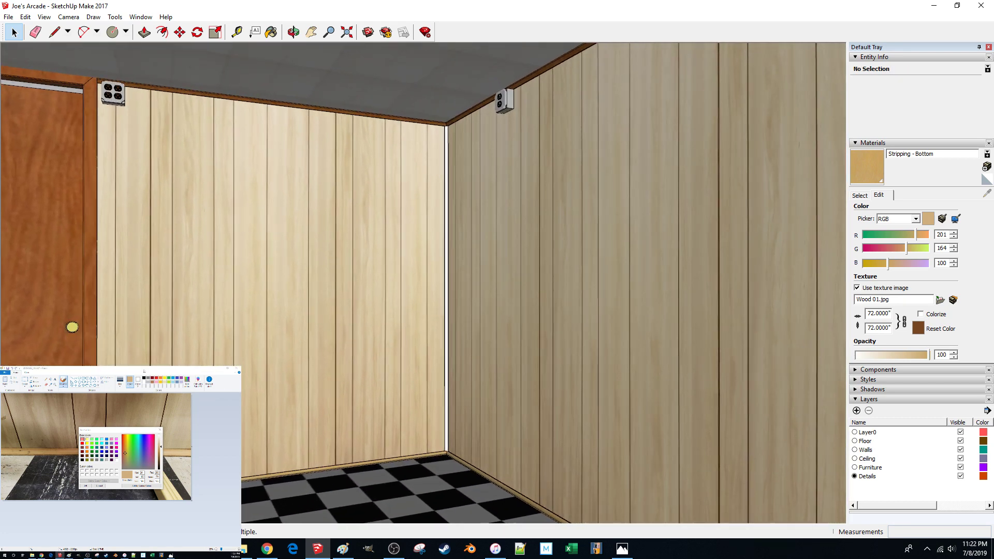
{"action": "left_click", "coordinate": [127, 404]}
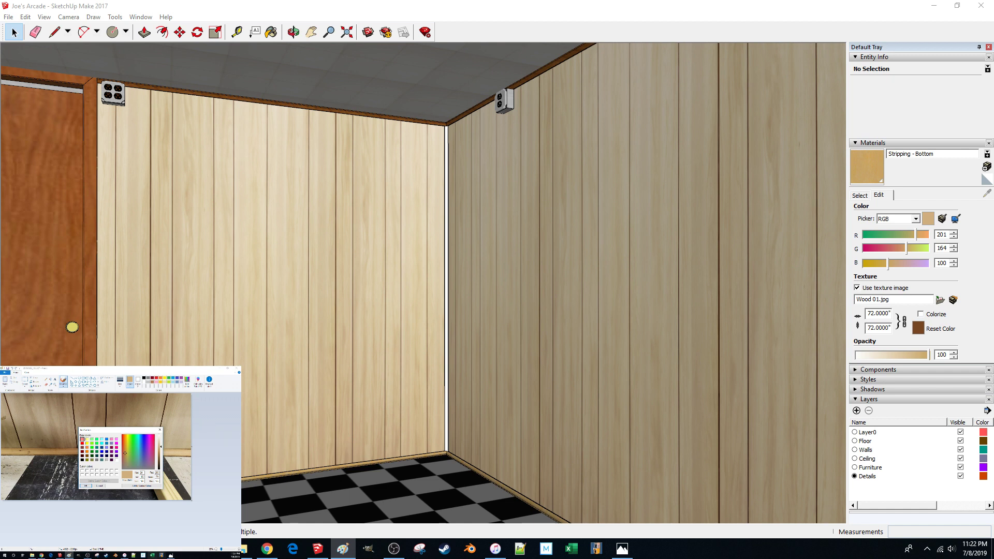
{"action": "left_click", "coordinate": [170, 556]}
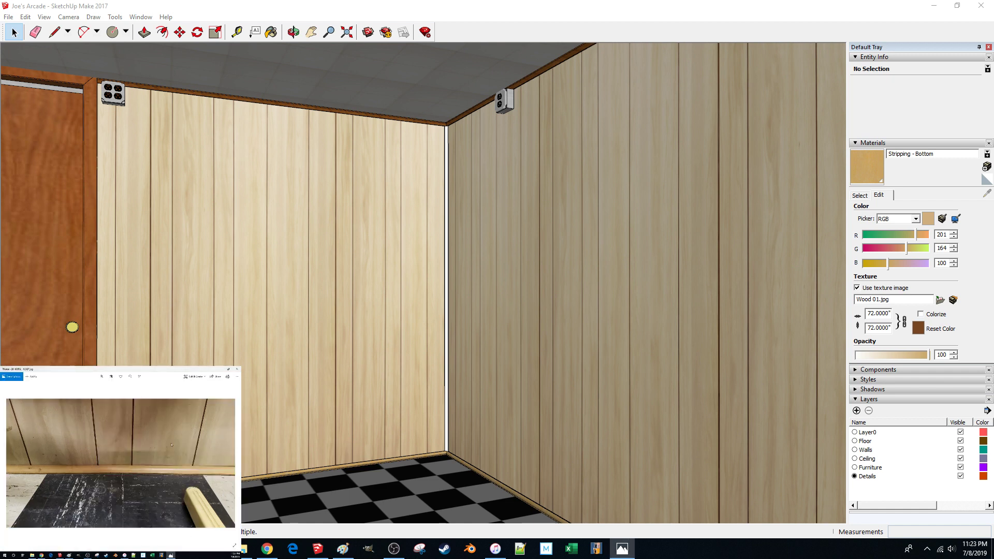
- Bring up the reference photo of the room's vertical corner stripping and select the Stipping - Mid material for painting
{"action": "key", "text": "Right"}
{"action": "key", "text": "Right"}
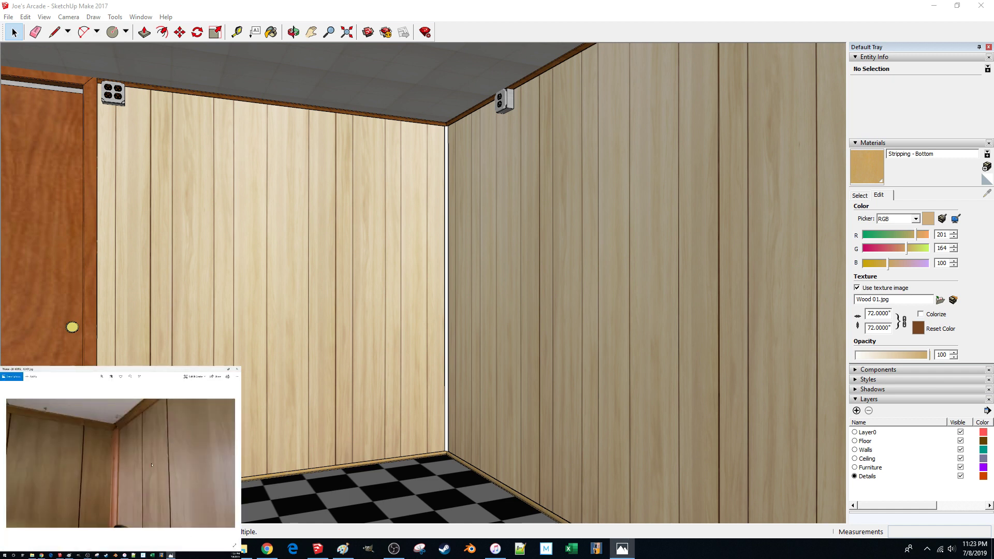
{"action": "left_click", "coordinate": [859, 195]}
{"action": "left_click", "coordinate": [863, 338]}
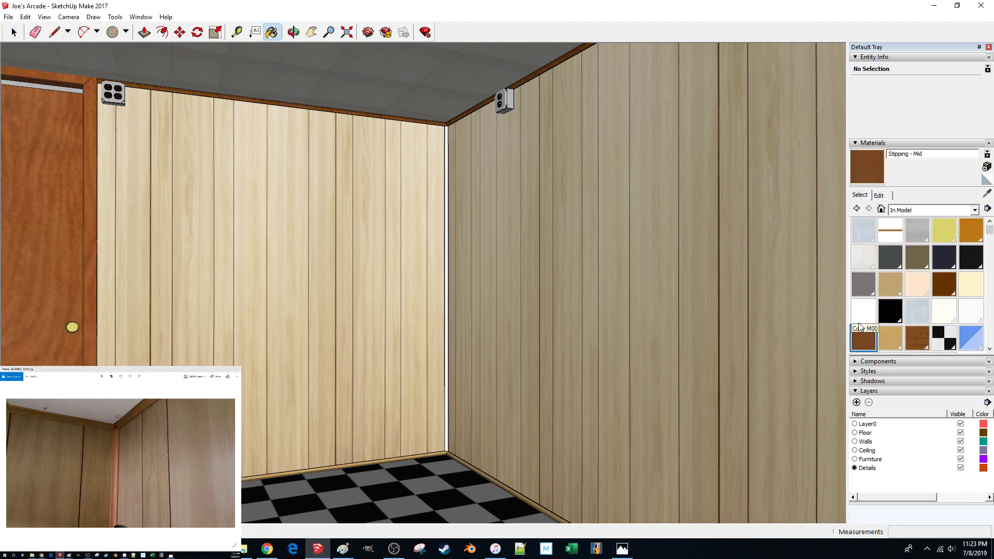
- Open the corner stripping reference photo in Paint and fit its window over the reference screen
{"action": "left_click", "coordinate": [121, 369]}
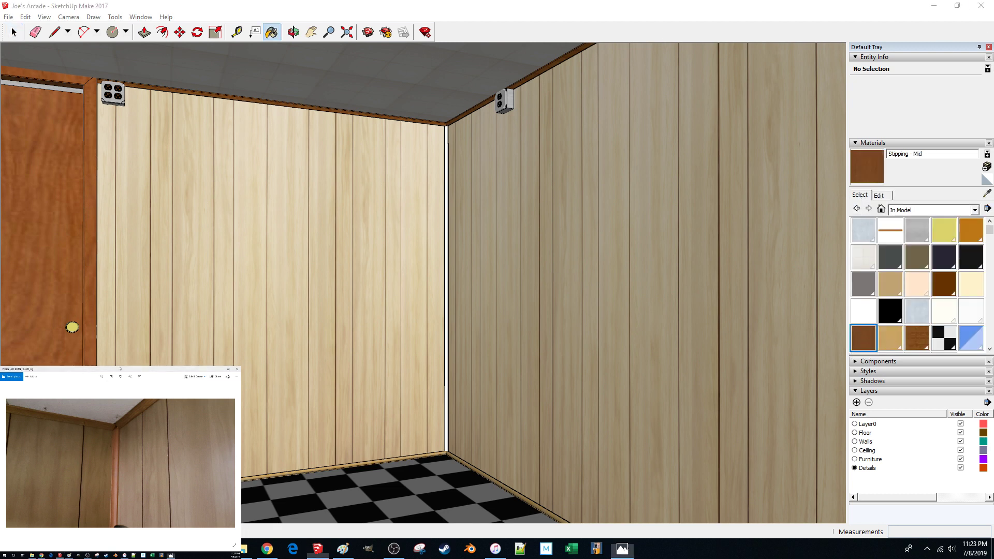
{"action": "left_click", "coordinate": [237, 377]}
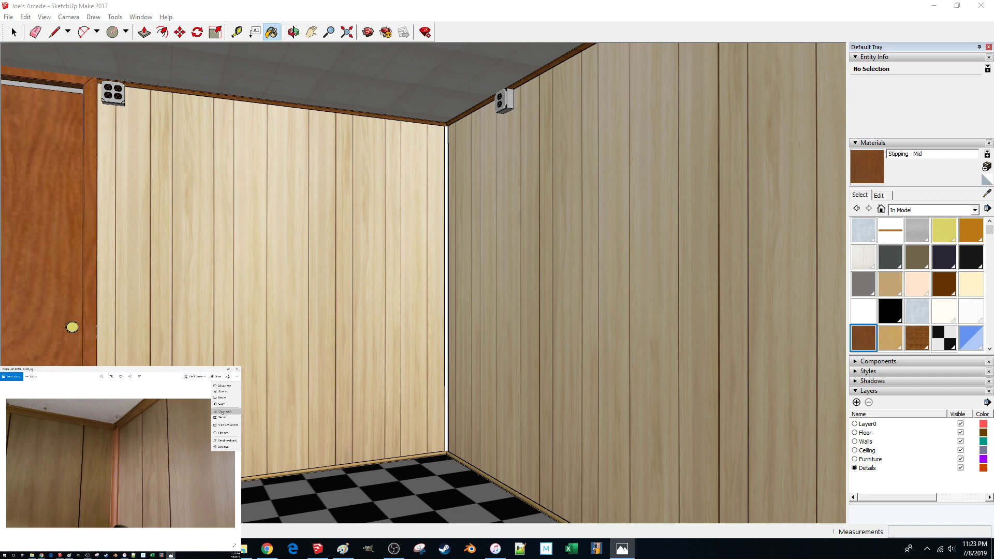
{"action": "left_click", "coordinate": [224, 412]}
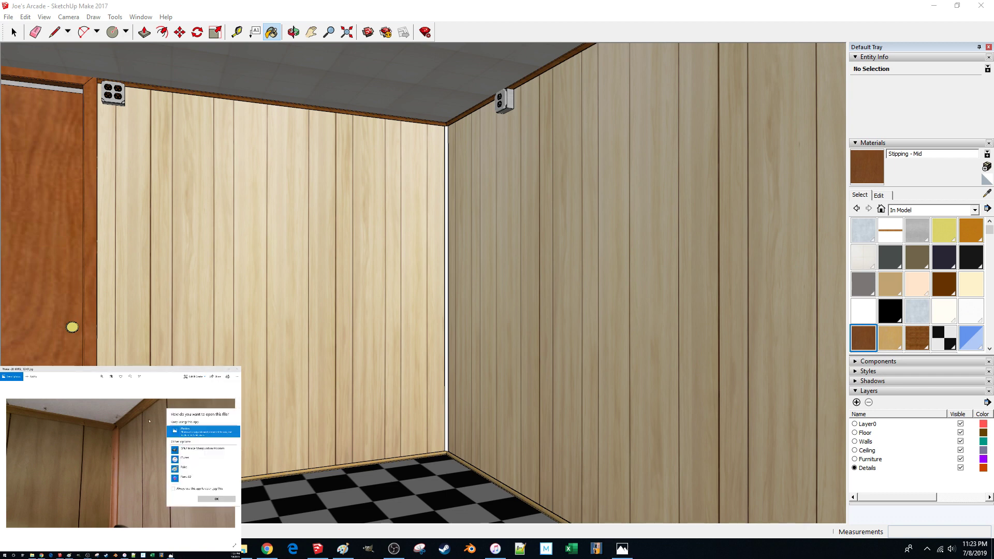
{"action": "double_click", "coordinate": [177, 467]}
{"action": "mouse_move", "coordinate": [409, 4]}
{"action": "left_mouse_down"}
{"action": "mouse_move", "coordinate": [369, 60]}
{"action": "mouse_move", "coordinate": [47, 370]}
{"action": "left_mouse_up"}
{"action": "double_click", "coordinate": [51, 371]}
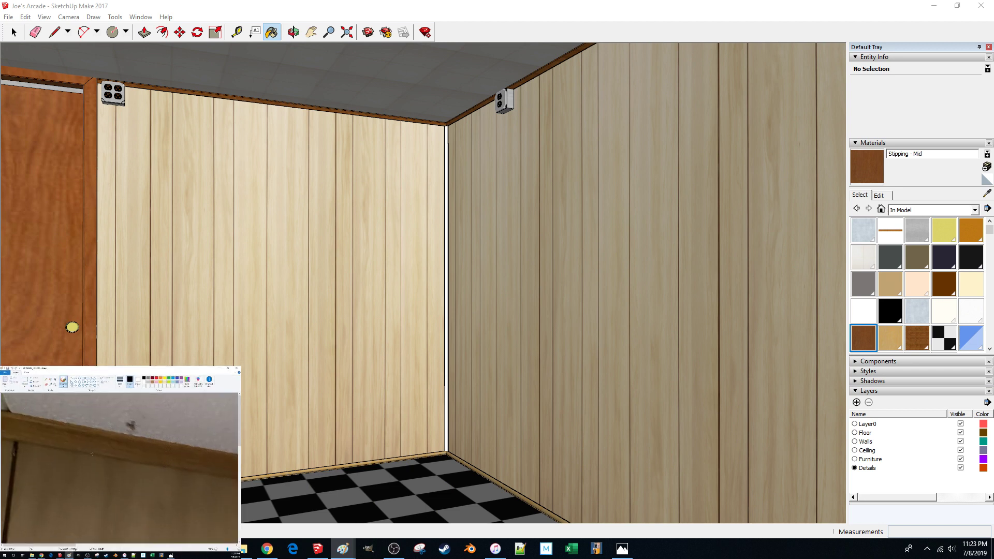
- Sample the reddish corner stripping's colour from the photo and bring up its RGB values in the colour editor
{"action": "scroll", "coordinate": [119, 466], "scroll_direction": "down", "scroll_amount": 3}
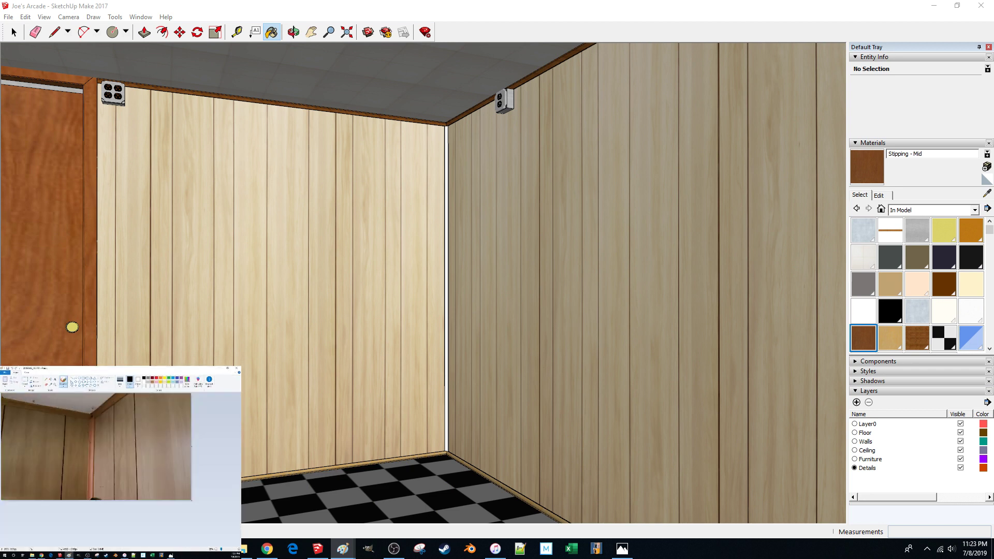
{"action": "scroll", "coordinate": [119, 466], "scroll_direction": "down", "scroll_amount": 3}
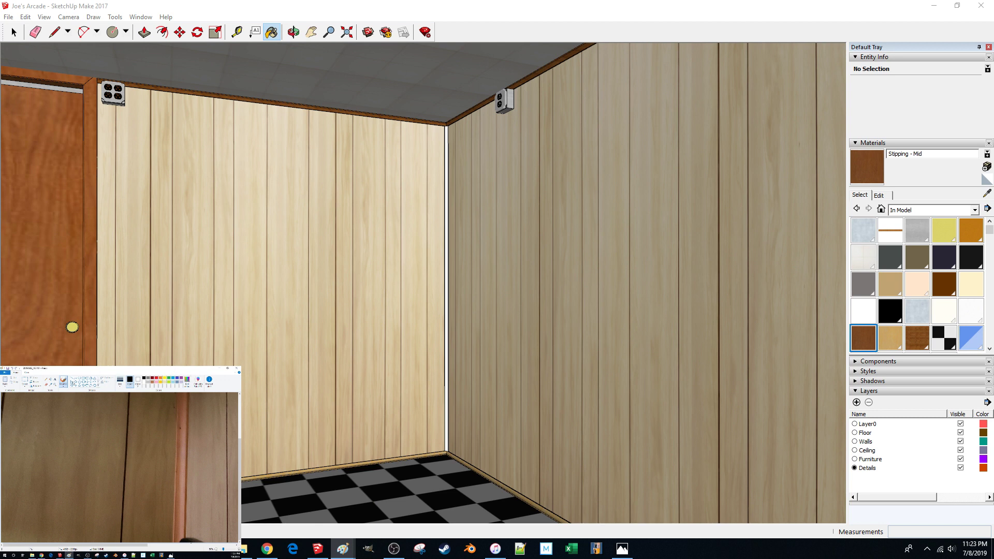
{"action": "left_click", "coordinate": [50, 384]}
{"action": "left_click", "coordinate": [179, 490]}
{"action": "left_click", "coordinate": [50, 384]}
{"action": "left_click", "coordinate": [180, 468]}
{"action": "left_click", "coordinate": [187, 382]}
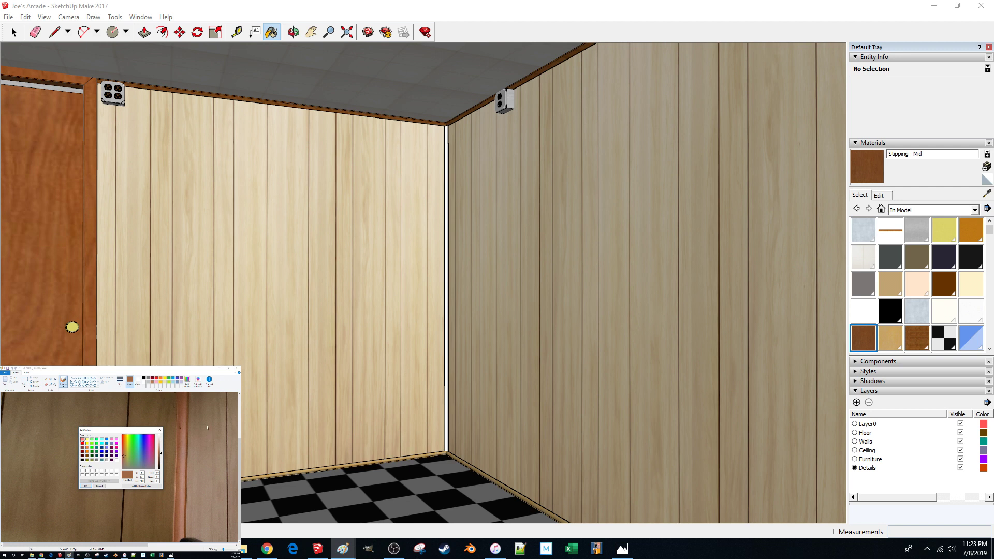
- Switch back to SketchUp and set the Stipping - Mid colour to red 159, green 103 and blue 70
{"action": "left_click", "coordinate": [480, 5]}
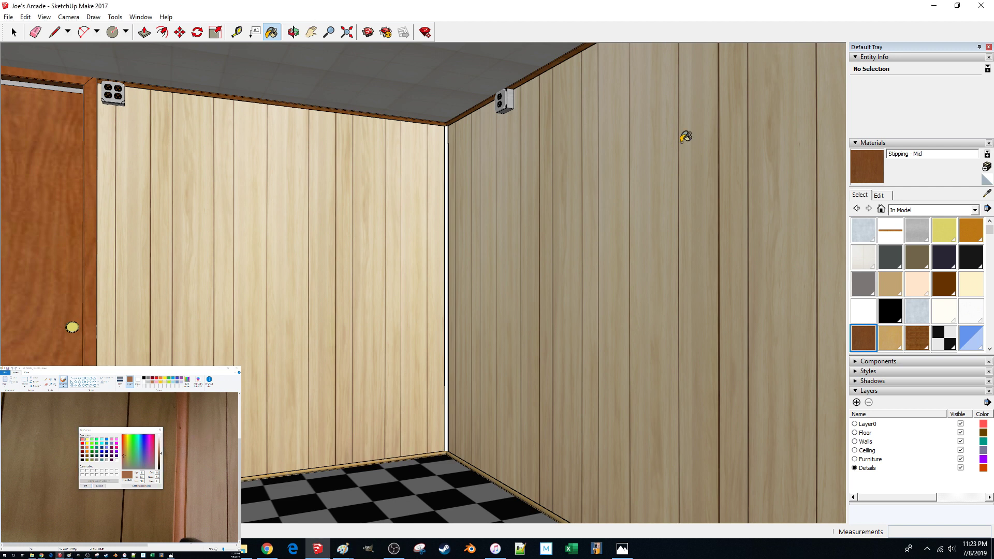
{"action": "left_click", "coordinate": [879, 196]}
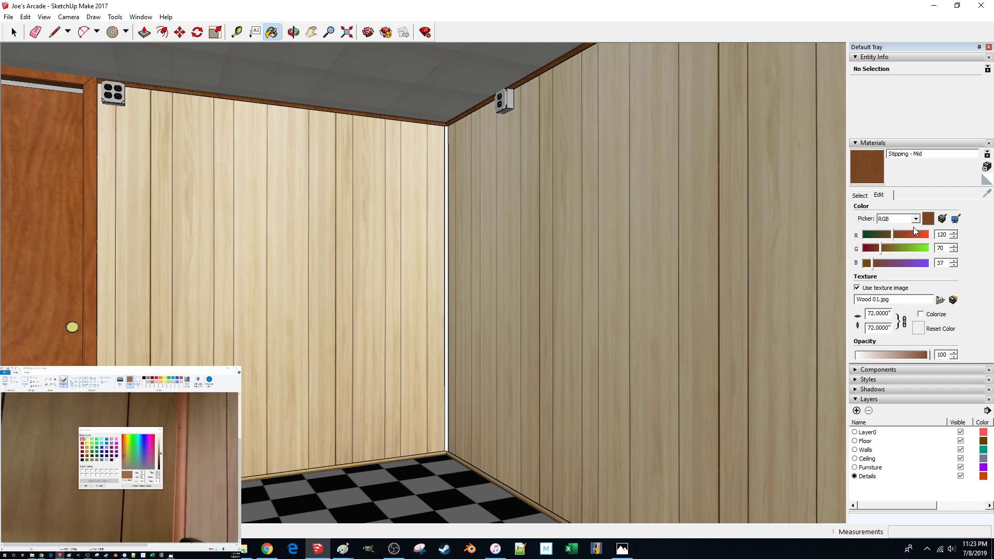
{"action": "double_click", "coordinate": [946, 235]}
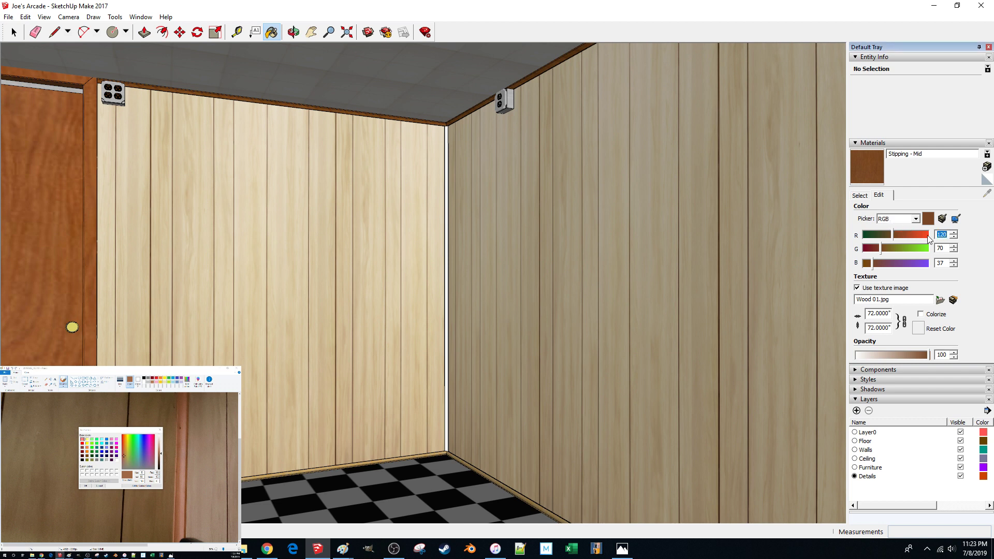
{"action": "type", "text": "159"}
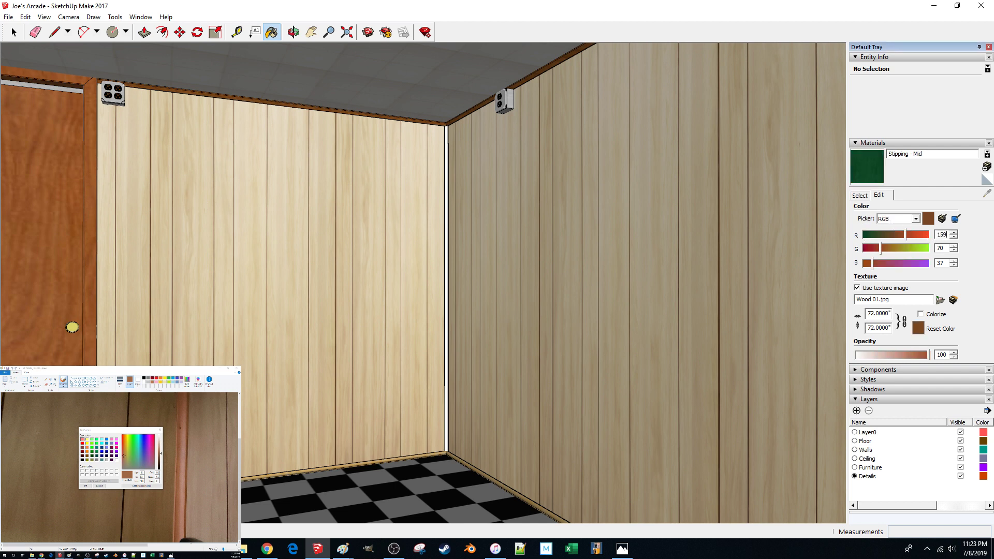
{"action": "key", "text": "Tab"}
{"action": "type", "text": "103"}
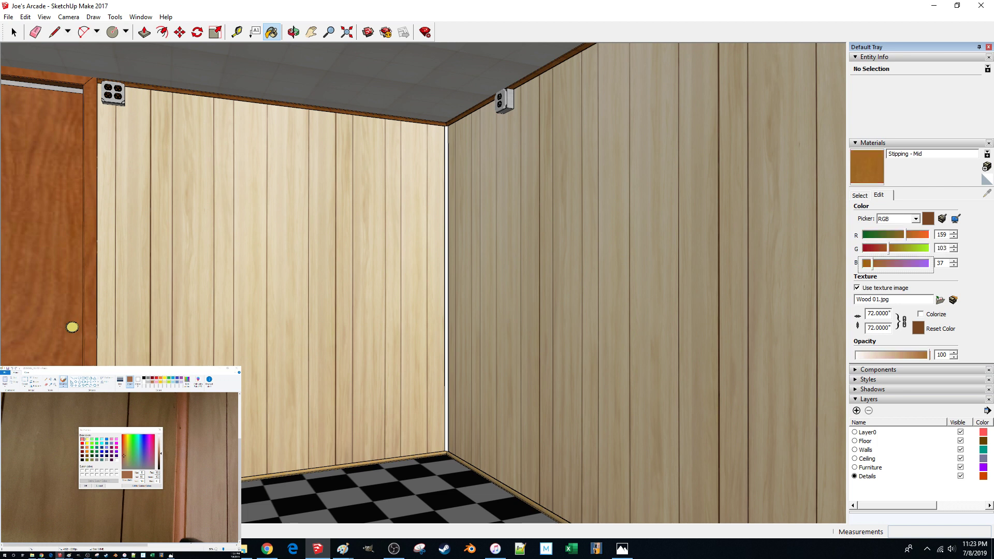
{"action": "key", "text": "Tab"}
{"action": "type", "text": "70"}
- Apply Stipping - Mid to the white vertical corner stripping on the wall beside the door
{"action": "scroll", "coordinate": [458, 162], "scroll_direction": "up", "scroll_amount": 8}
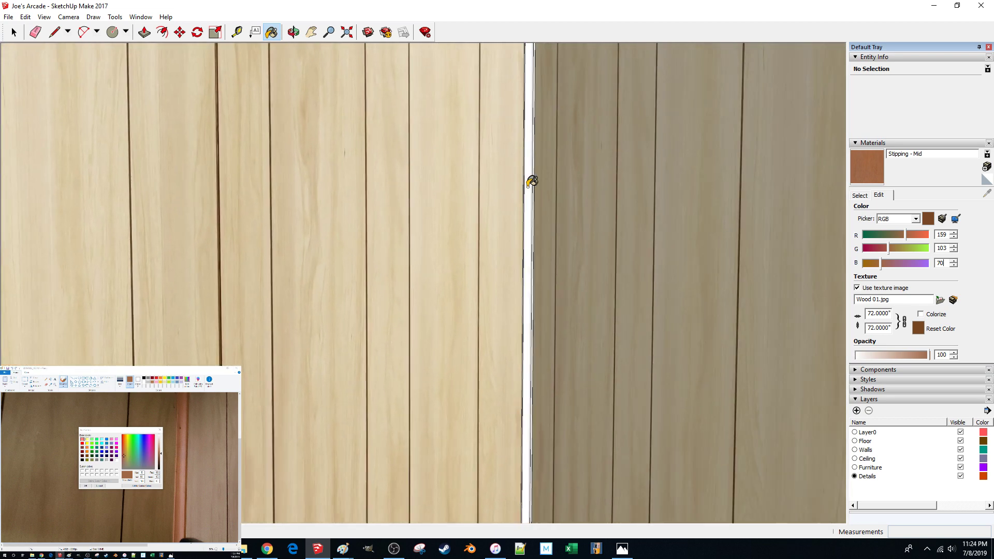
{"action": "left_click", "coordinate": [530, 180]}
{"action": "scroll", "coordinate": [535, 186], "scroll_direction": "down", "scroll_amount": 5}
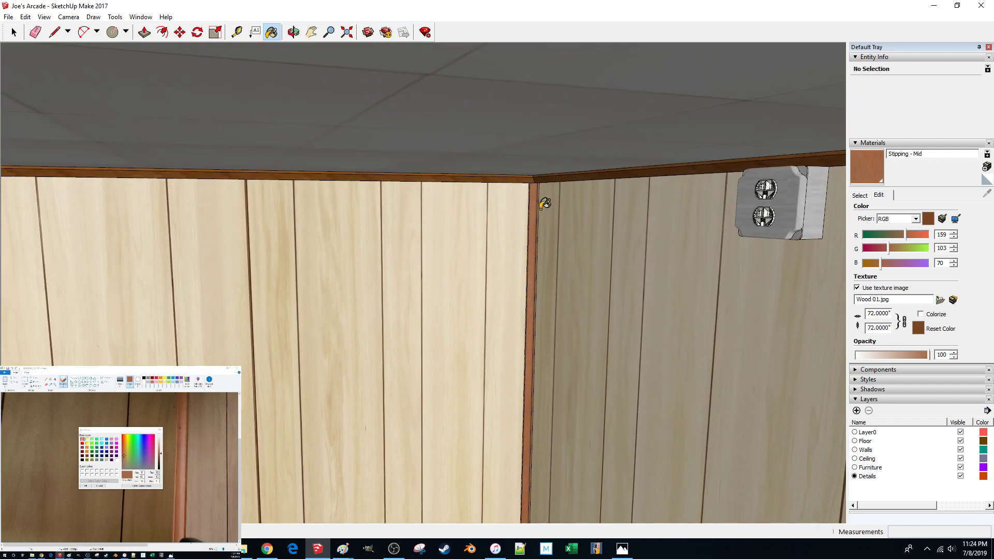
{"action": "scroll", "coordinate": [541, 210], "scroll_direction": "down", "scroll_amount": 3}
{"action": "middle_click_drag", "start_coordinate": [543, 209], "coordinate": [545, 208]}
{"action": "scroll", "coordinate": [406, 193], "scroll_direction": "up", "scroll_amount": 5}
{"action": "scroll", "coordinate": [271, 164], "scroll_direction": "down", "scroll_amount": 10}
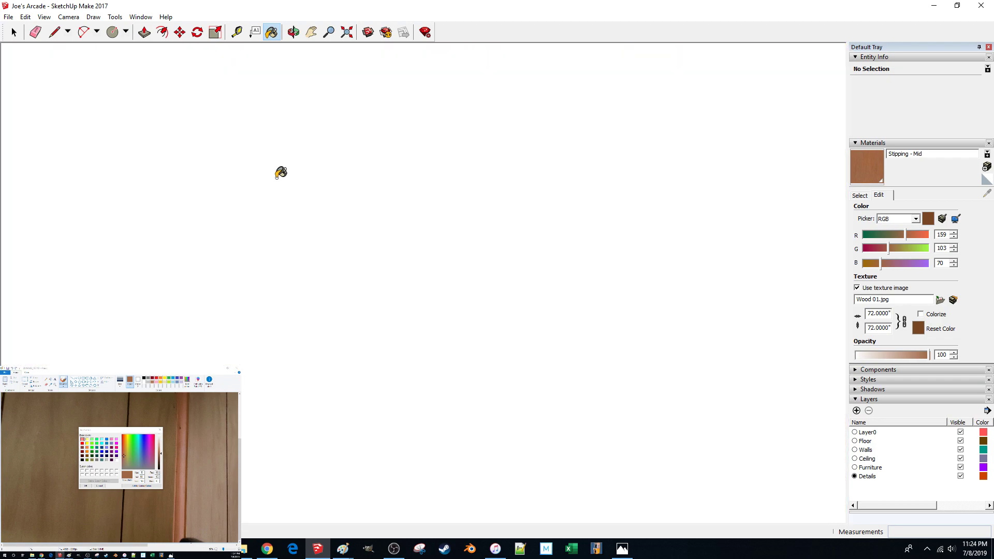
- Apply Stipping - Mid to the white vertical stripping in the room's other corners
{"action": "scroll", "coordinate": [280, 172], "scroll_direction": "down", "scroll_amount": 5}
{"action": "mouse_move", "coordinate": [279, 173]}
{"action": "middle_mouse_down"}
{"action": "mouse_move", "coordinate": [274, 185]}
{"action": "mouse_move", "coordinate": [326, 194]}
{"action": "middle_mouse_up"}
{"action": "scroll", "coordinate": [327, 193], "scroll_direction": "up", "scroll_amount": 6}
{"action": "left_click", "coordinate": [678, 270]}
{"action": "scroll", "coordinate": [678, 270], "scroll_direction": "down", "scroll_amount": 3}
{"action": "middle_click_drag", "start_coordinate": [678, 271], "coordinate": [312, 250]}
{"action": "left_click", "coordinate": [285, 247]}
{"action": "scroll", "coordinate": [284, 247], "scroll_direction": "down", "scroll_amount": 2}
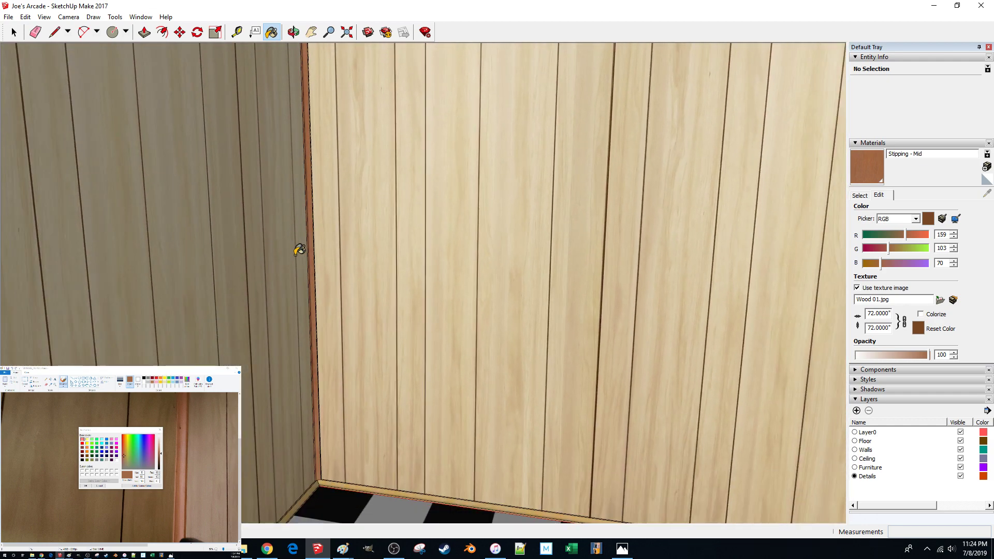
{"action": "key", "text": "space"}
- Raise the red value of the Stipping - Mid colour to 196
{"action": "scroll", "coordinate": [352, 266], "scroll_direction": "down", "scroll_amount": 3}
{"action": "scroll", "coordinate": [352, 265], "scroll_direction": "up", "scroll_amount": 6}
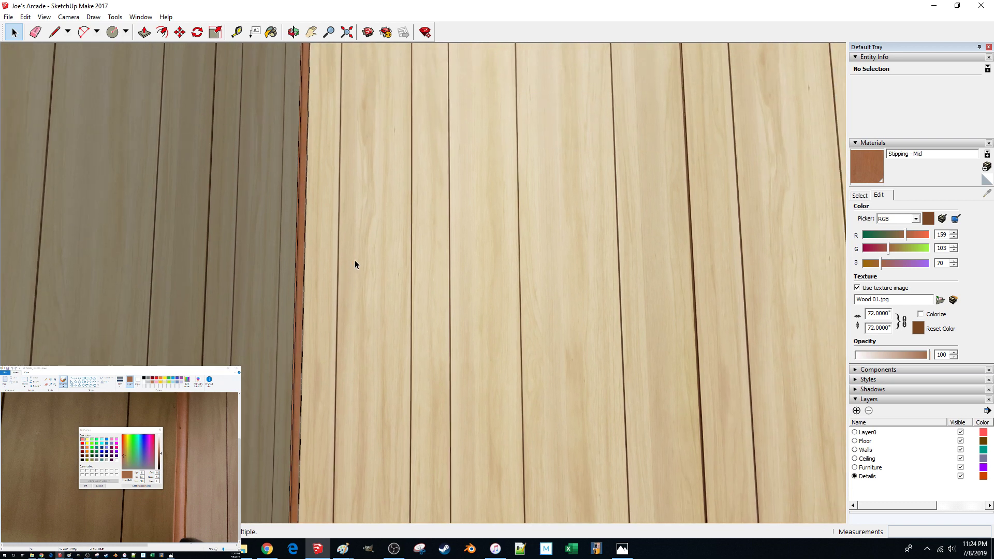
{"action": "middle_click_drag", "start_coordinate": [355, 260], "coordinate": [368, 257]}
{"action": "scroll", "coordinate": [367, 257], "scroll_direction": "down", "scroll_amount": 3}
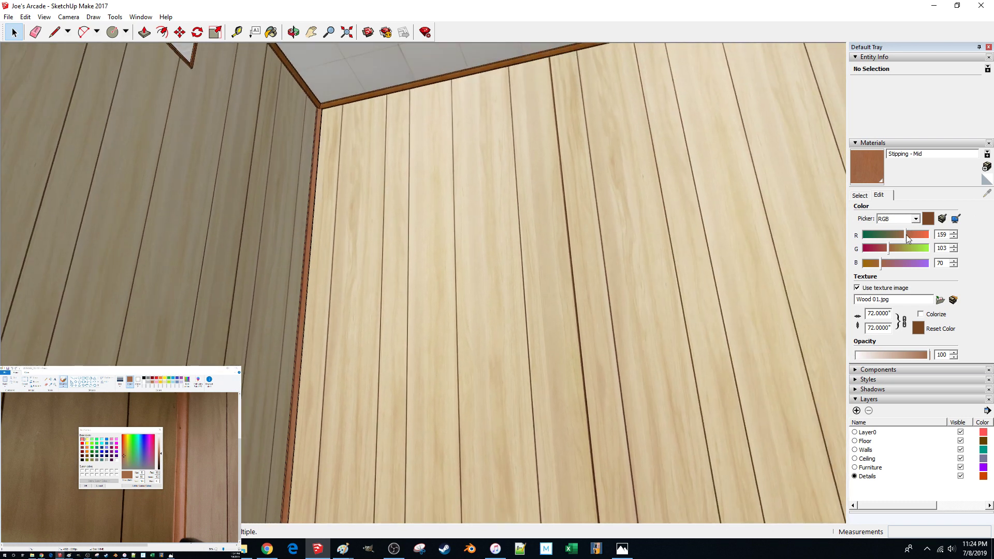
{"action": "left_click", "coordinate": [905, 237]}
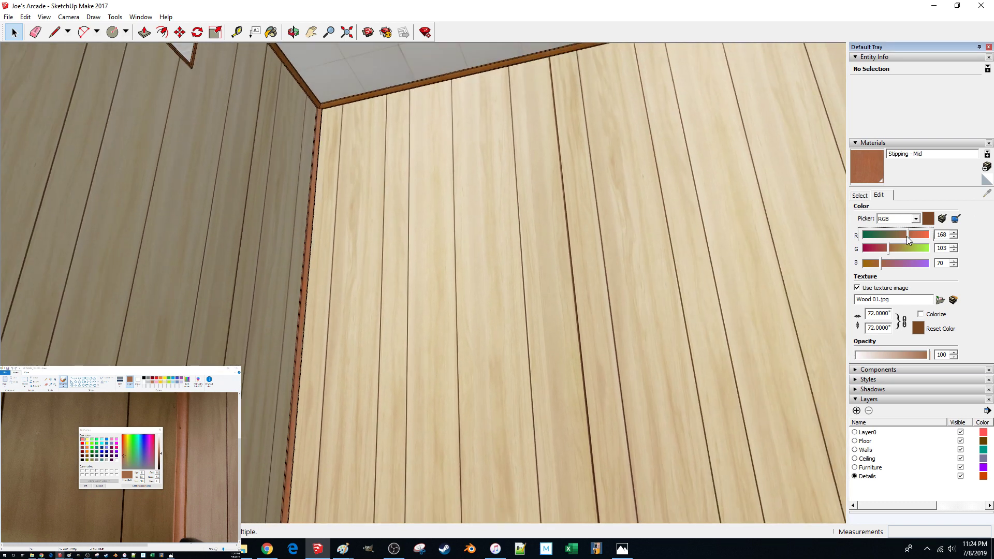
{"action": "mouse_move", "coordinate": [909, 234]}
{"action": "left_mouse_down"}
{"action": "mouse_move", "coordinate": [929, 236]}
{"action": "mouse_move", "coordinate": [911, 239]}
{"action": "left_mouse_up"}
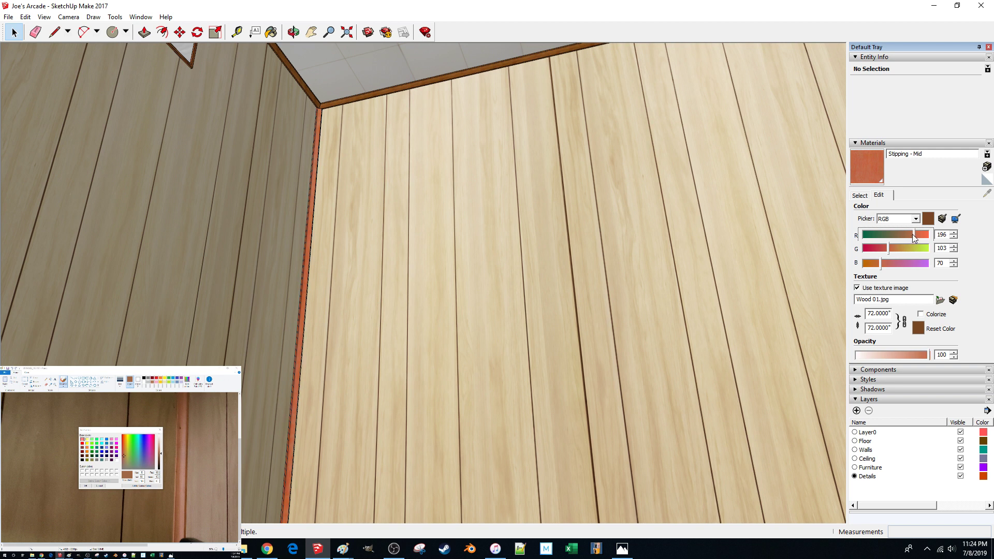
- Try other green values for the Stipping - Mid colour and set green back to 103
{"action": "left_click", "coordinate": [887, 250]}
{"action": "left_click_drag", "start_coordinate": [883, 251], "coordinate": [890, 253]}
{"action": "key", "text": "Tab"}
{"action": "type", "text": "102"}
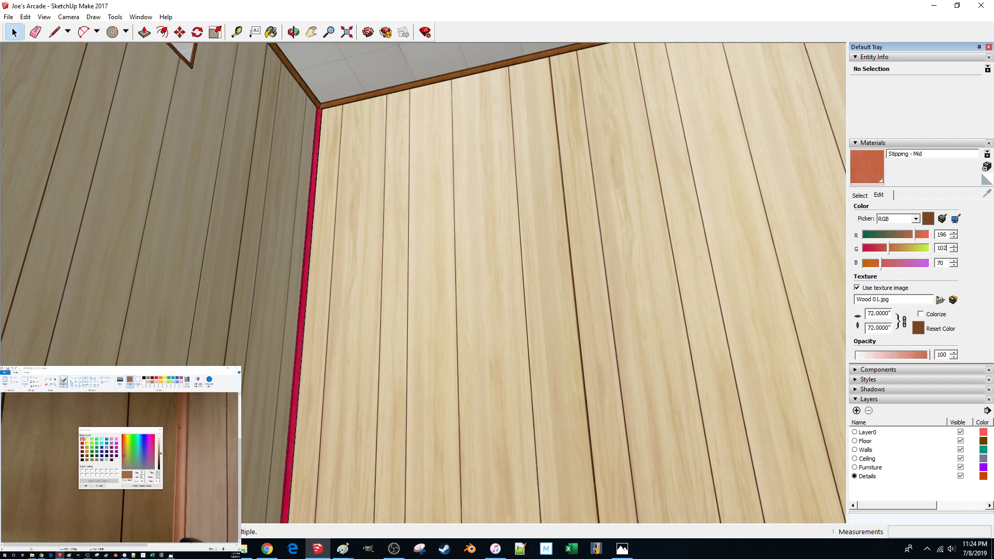
{"action": "key", "text": "BackSpace"}
{"action": "type", "text": "3"}
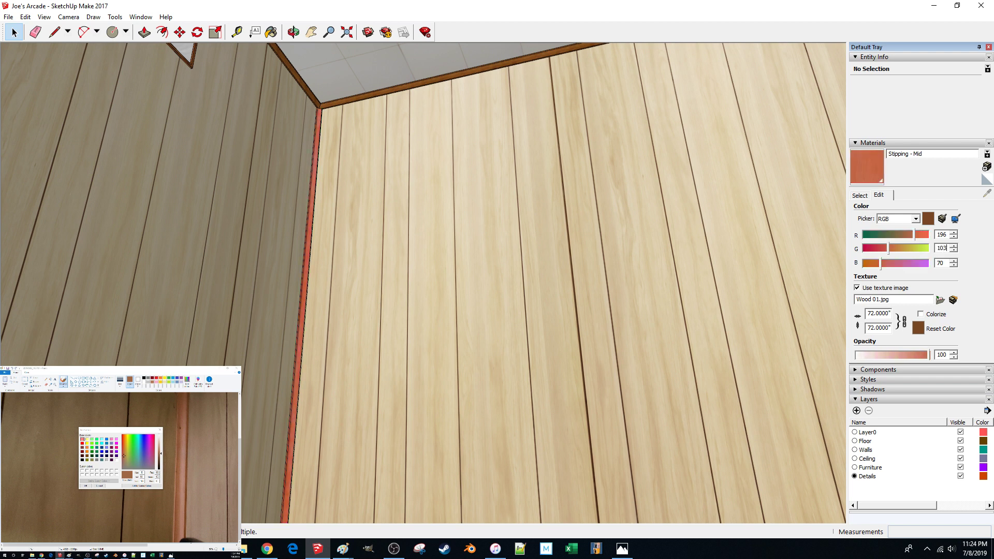
- Lower the red value of Stipping - Mid to 190 and check the corner stripping
{"action": "left_click", "coordinate": [954, 232]}
{"action": "left_click", "coordinate": [954, 239]}
{"action": "scroll", "coordinate": [454, 217], "scroll_direction": "down", "scroll_amount": 10}
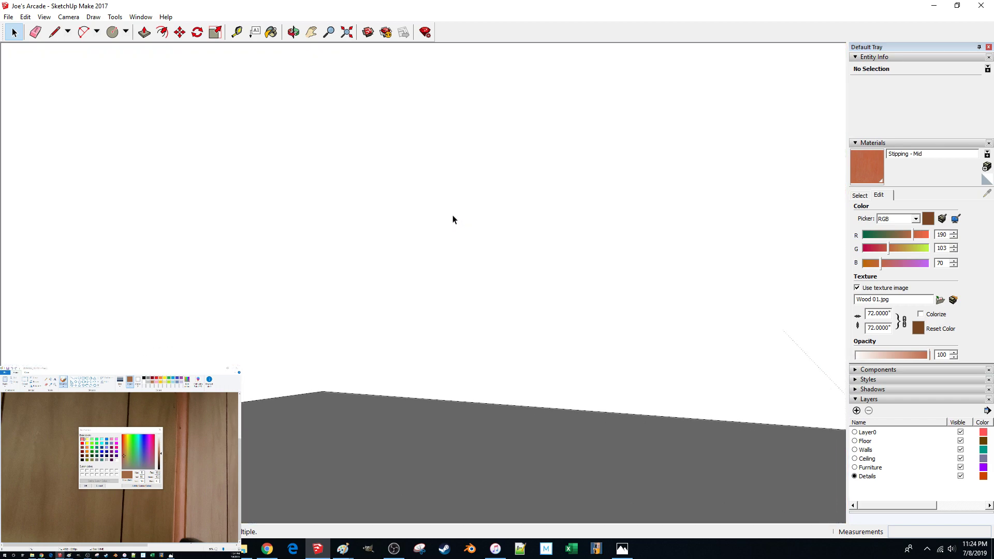
{"action": "scroll", "coordinate": [454, 220], "scroll_direction": "up", "scroll_amount": 10}
{"action": "scroll", "coordinate": [452, 220], "scroll_direction": "down", "scroll_amount": 5}
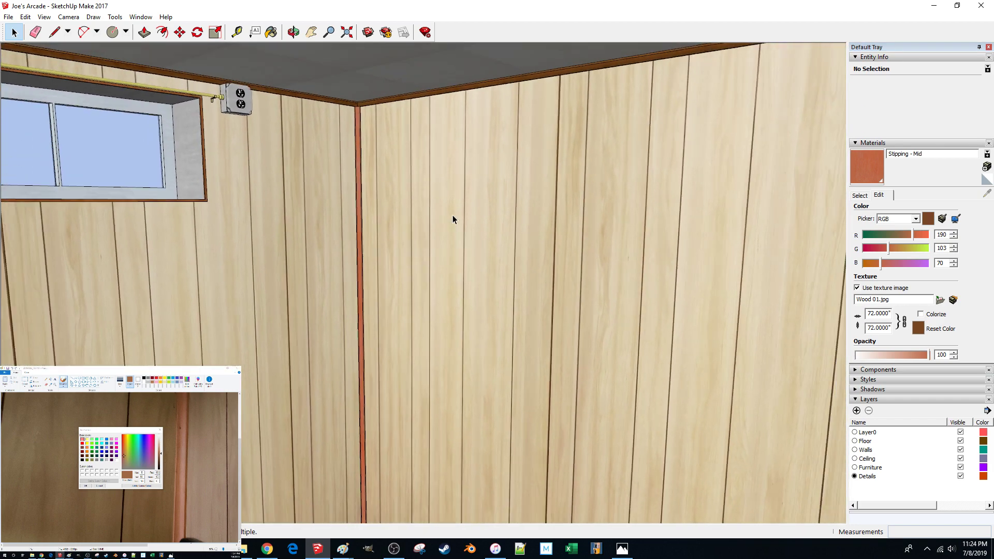
{"action": "scroll", "coordinate": [453, 219], "scroll_direction": "up", "scroll_amount": 5}
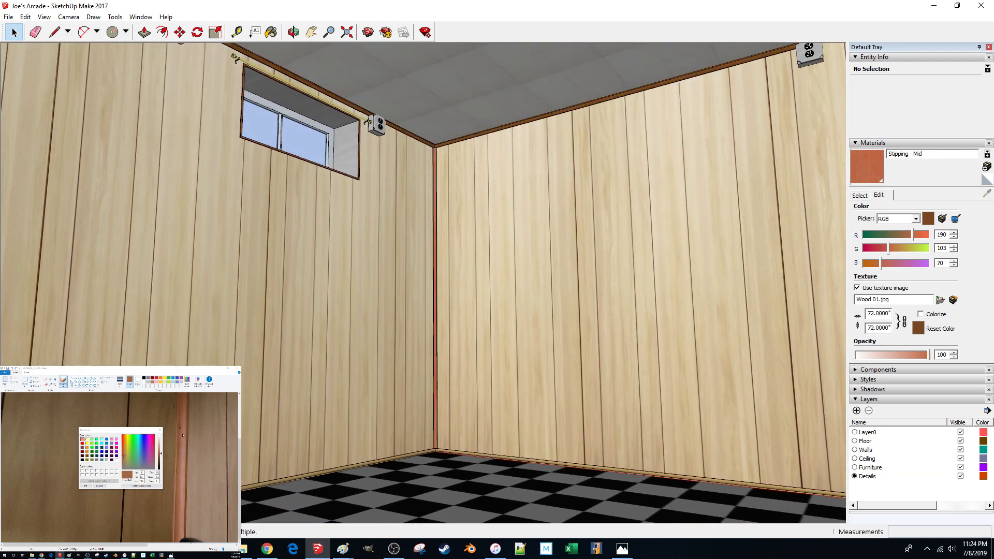
- Compare the recoloured vertical corner stripping around the room with the reference photo
{"action": "left_click", "coordinate": [183, 435]}
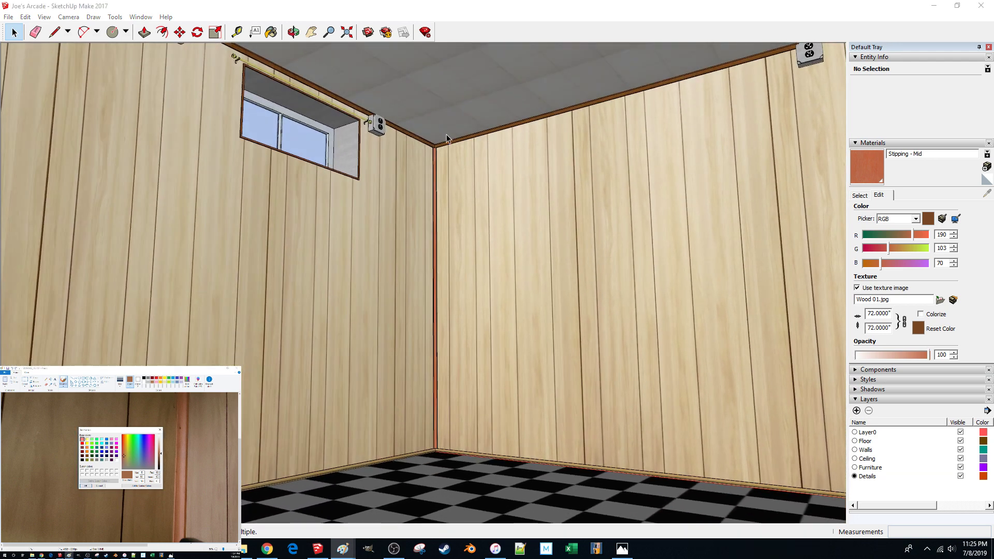
{"action": "scroll", "coordinate": [447, 138], "scroll_direction": "up", "scroll_amount": 1}
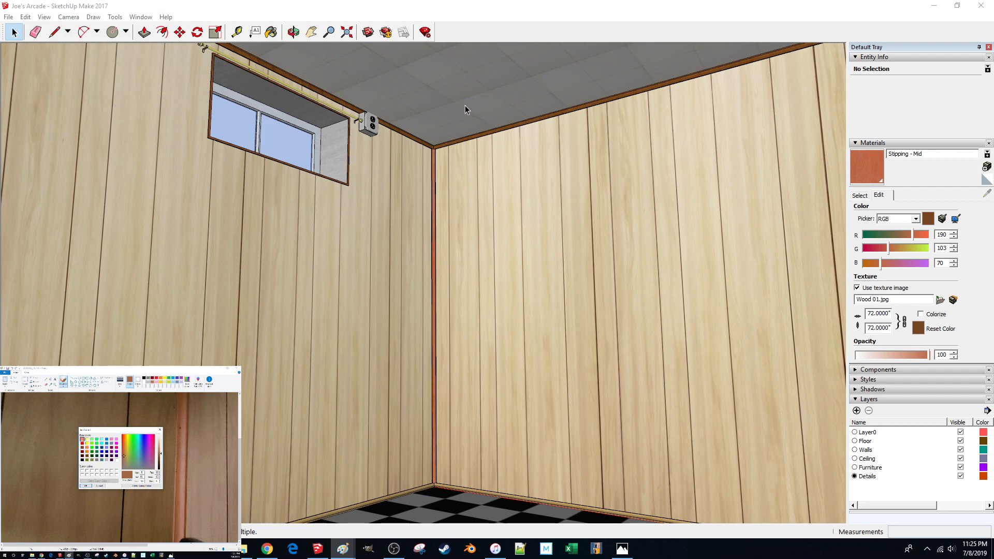
{"action": "left_click", "coordinate": [461, 160]}
{"action": "middle_click_drag", "start_coordinate": [458, 167], "coordinate": [446, 197]}
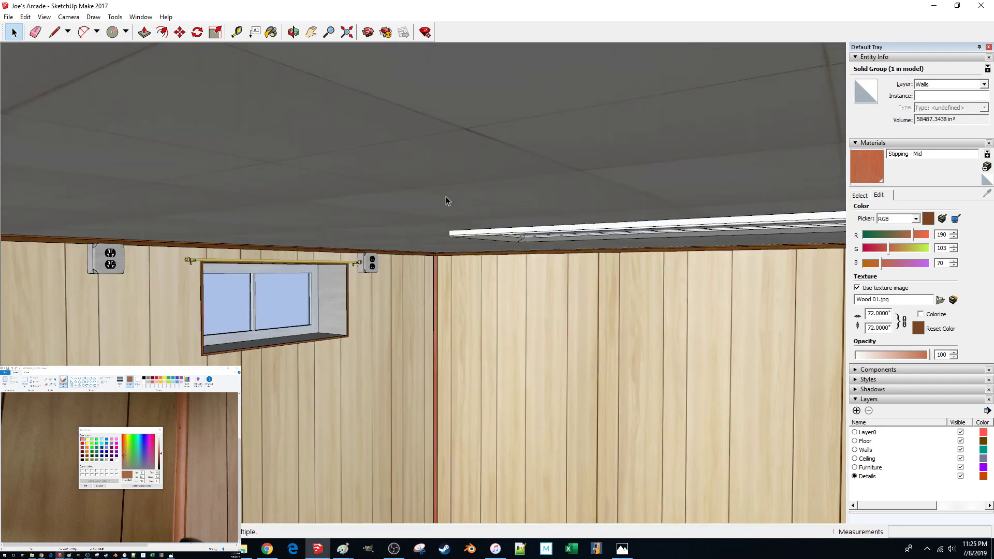
{"action": "scroll", "coordinate": [445, 195], "scroll_direction": "down", "scroll_amount": 3}
{"action": "scroll", "coordinate": [443, 194], "scroll_direction": "up", "scroll_amount": 4}
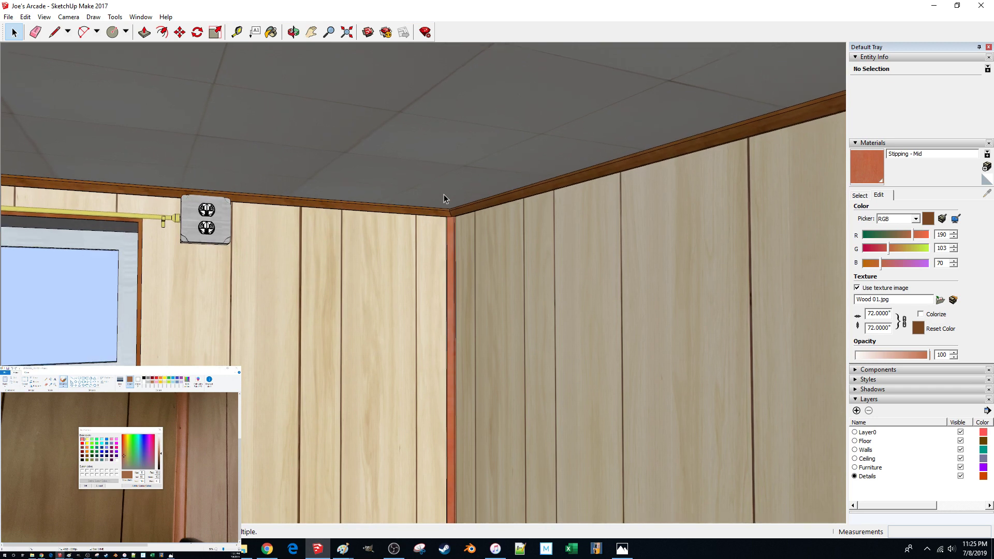
{"action": "scroll", "coordinate": [443, 194], "scroll_direction": "up", "scroll_amount": 3}
{"action": "scroll", "coordinate": [443, 195], "scroll_direction": "down", "scroll_amount": 3}
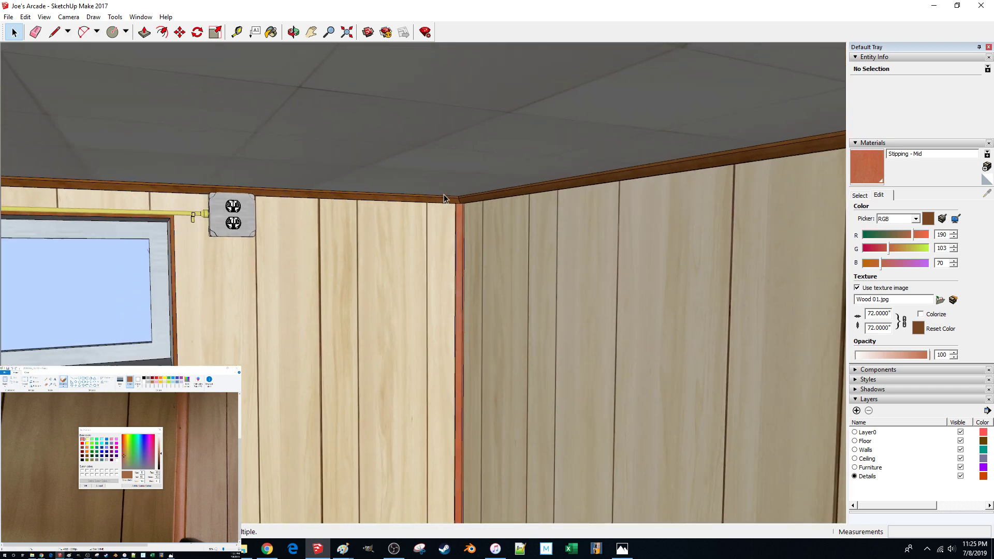
{"action": "scroll", "coordinate": [443, 194], "scroll_direction": "down", "scroll_amount": 3}
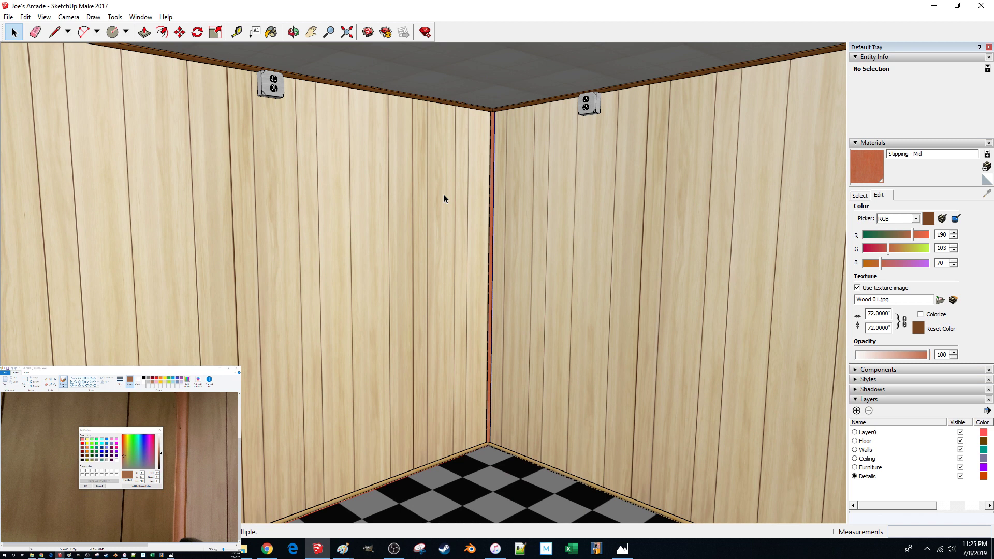
- Set the red value of the Stipping - Mid colour to 180
{"action": "left_click_drag", "start_coordinate": [948, 235], "coordinate": [928, 234]}
{"action": "type", "text": "180"}
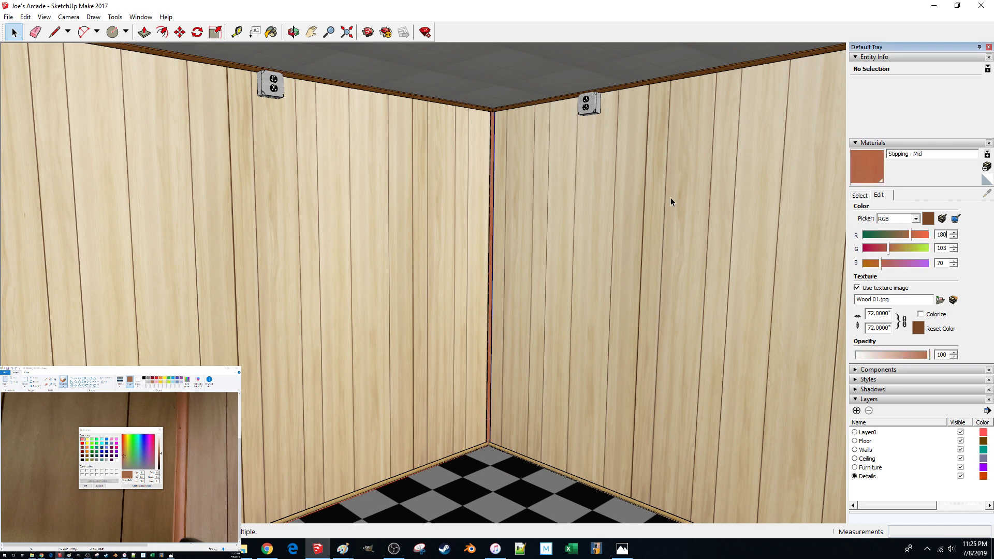
{"action": "scroll", "coordinate": [656, 201], "scroll_direction": "down", "scroll_amount": 6}
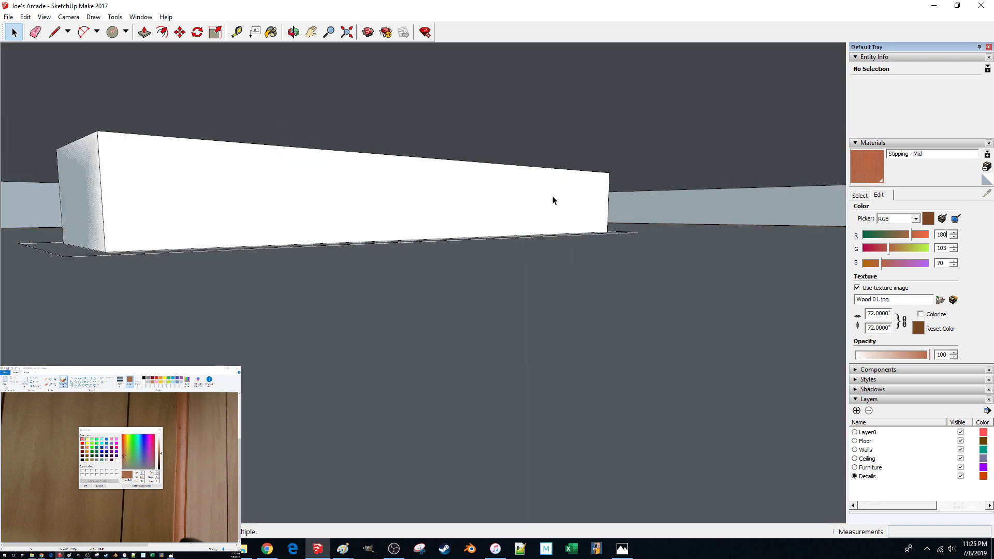
- Check the recoloured corner stripping and close the colour editor and Paint image used for its reference
{"action": "scroll", "coordinate": [652, 210], "scroll_direction": "up", "scroll_amount": 8}
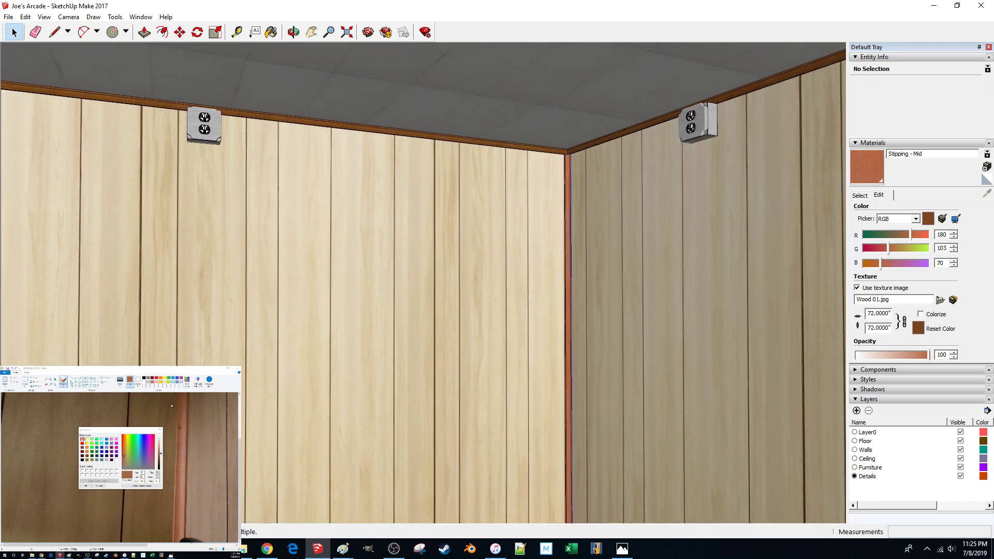
{"action": "left_click", "coordinate": [160, 430]}
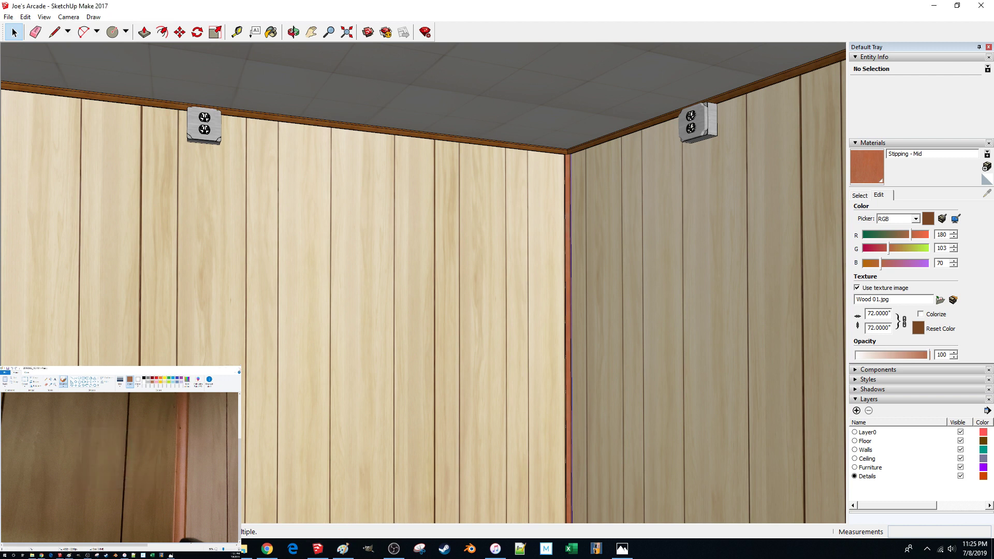
{"action": "left_click", "coordinate": [236, 368]}
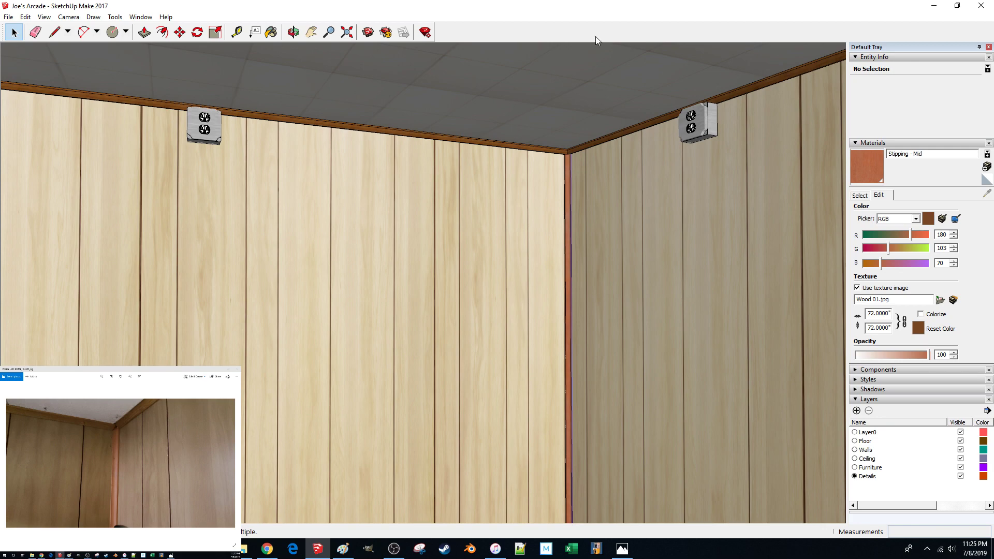
{"action": "middle_click_drag", "start_coordinate": [570, 206], "coordinate": [568, 211]}
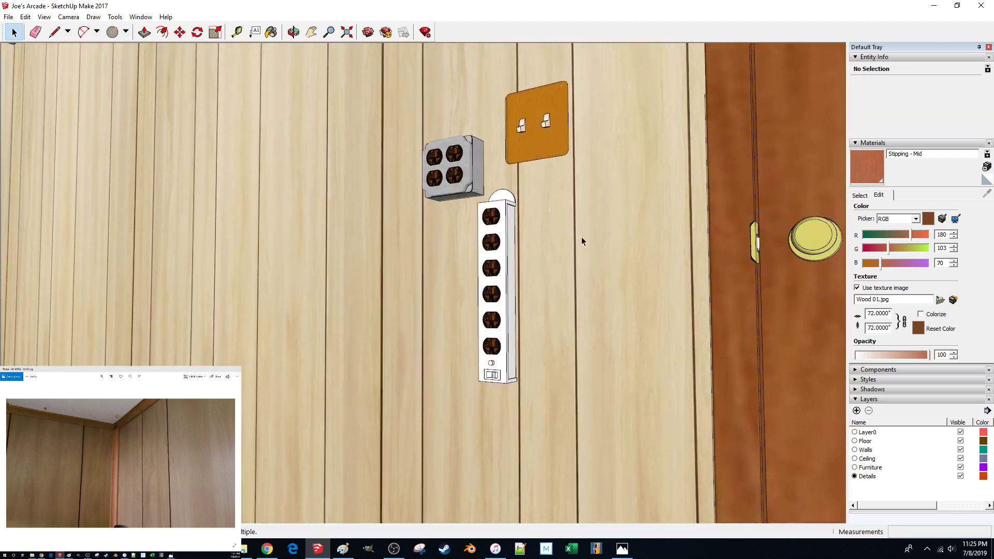
- Close the remaining stripping reference photos and Paint windows to get back to the textures folder
{"action": "left_click", "coordinate": [235, 368]}
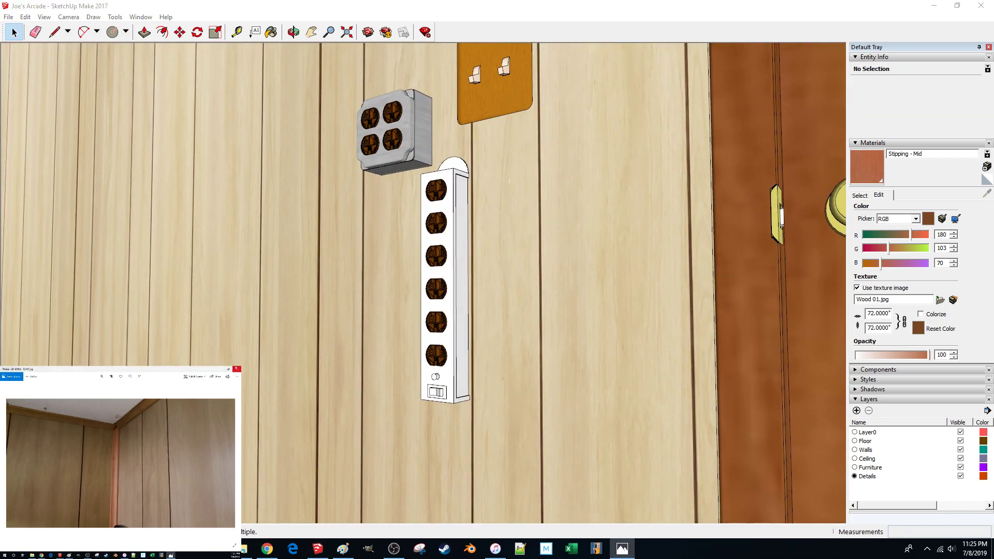
{"action": "left_click", "coordinate": [237, 368]}
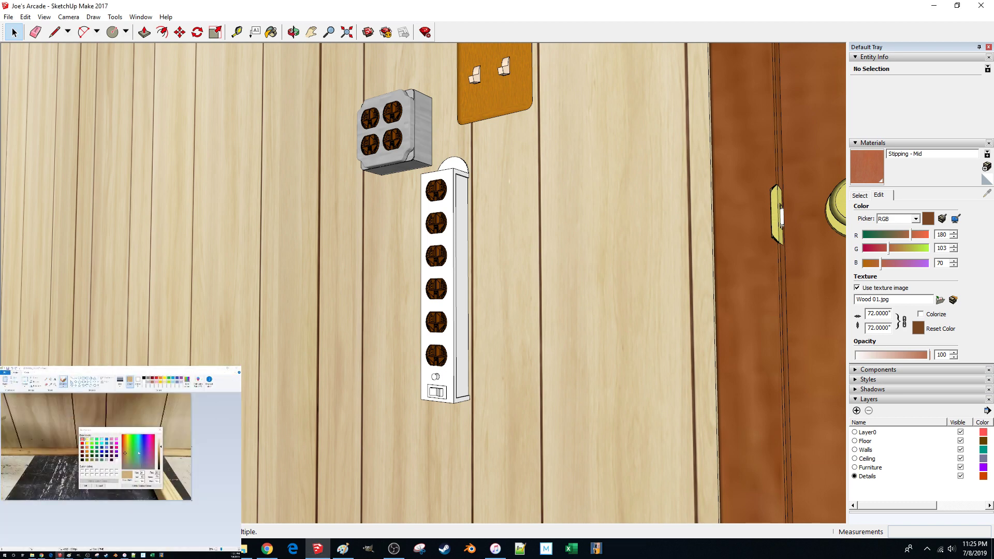
{"action": "left_click", "coordinate": [160, 430]}
{"action": "left_click", "coordinate": [237, 368]}
{"action": "left_click", "coordinate": [187, 368]}
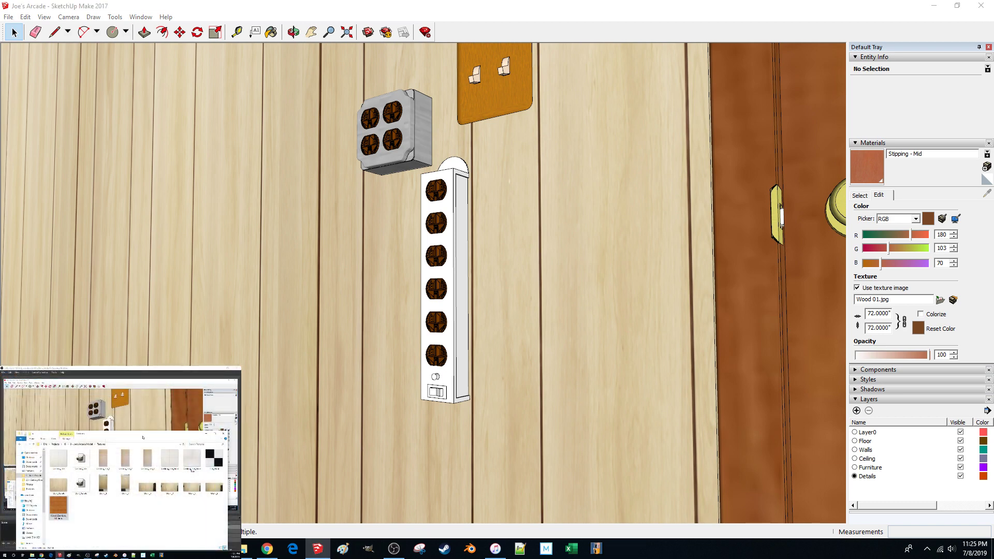
{"action": "left_click", "coordinate": [218, 368]}
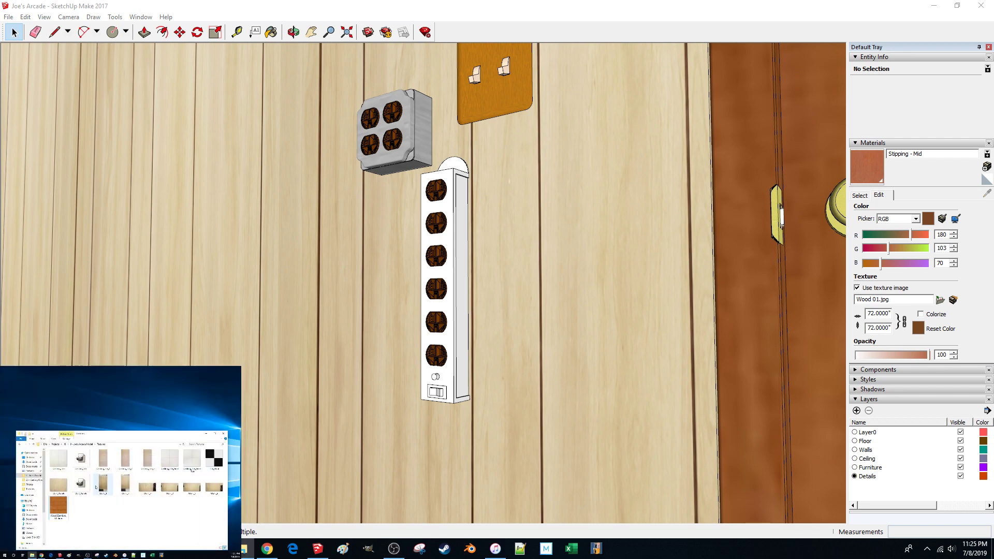
- Open the power strip's reference photo from the Photos folder and load it in Paint to sample the casing colour
{"action": "key", "text": "alt+Up"}
{"action": "double_click", "coordinate": [77, 456]}
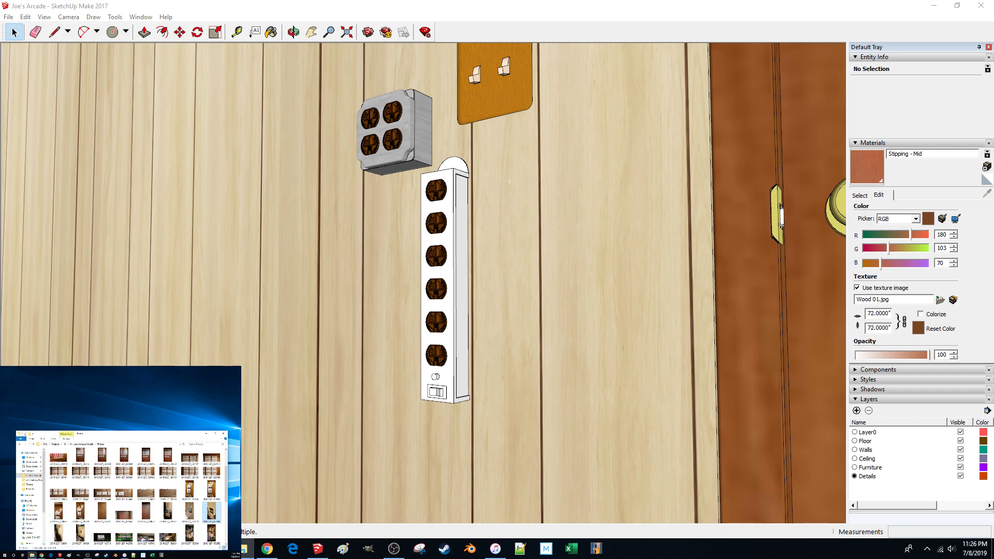
{"action": "double_click", "coordinate": [214, 513]}
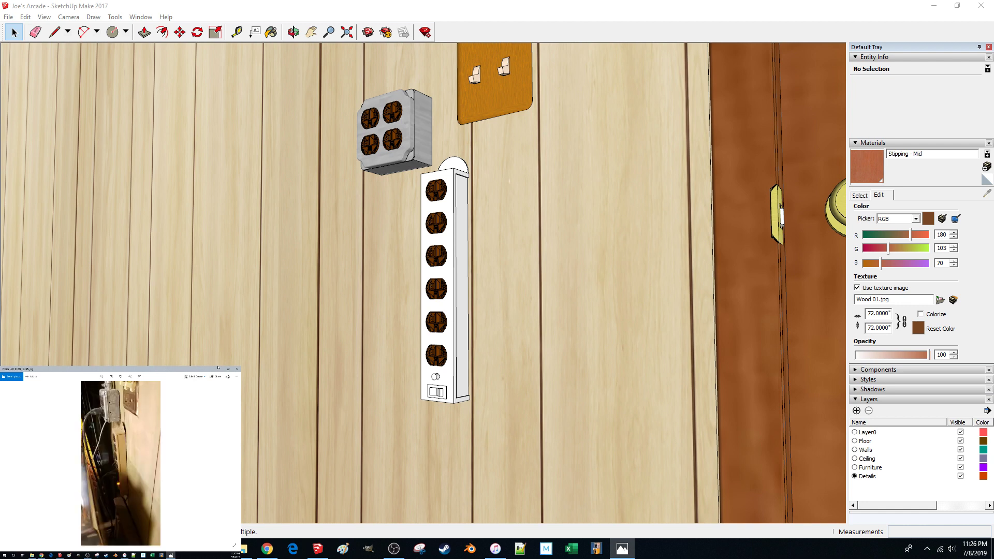
{"action": "left_click", "coordinate": [237, 376]}
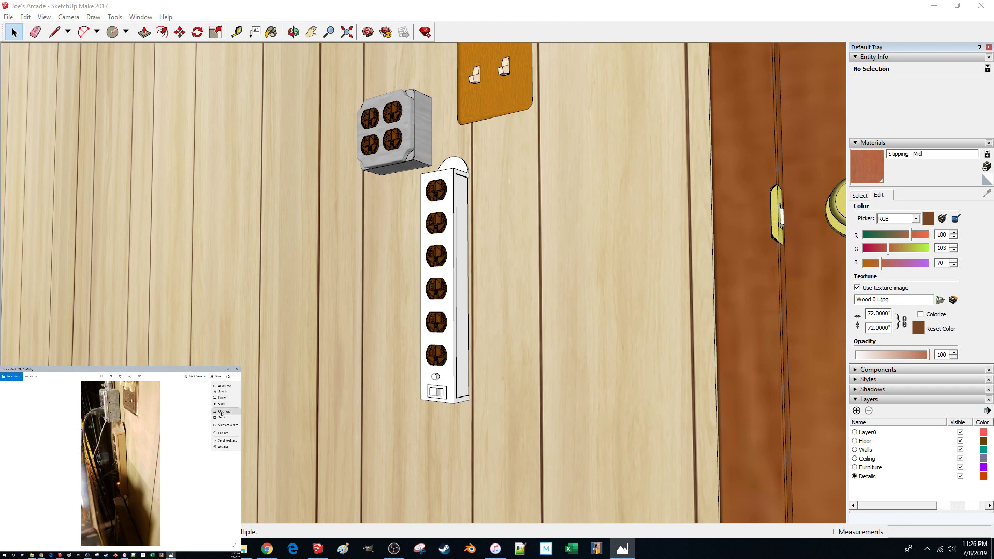
{"action": "left_click", "coordinate": [221, 413]}
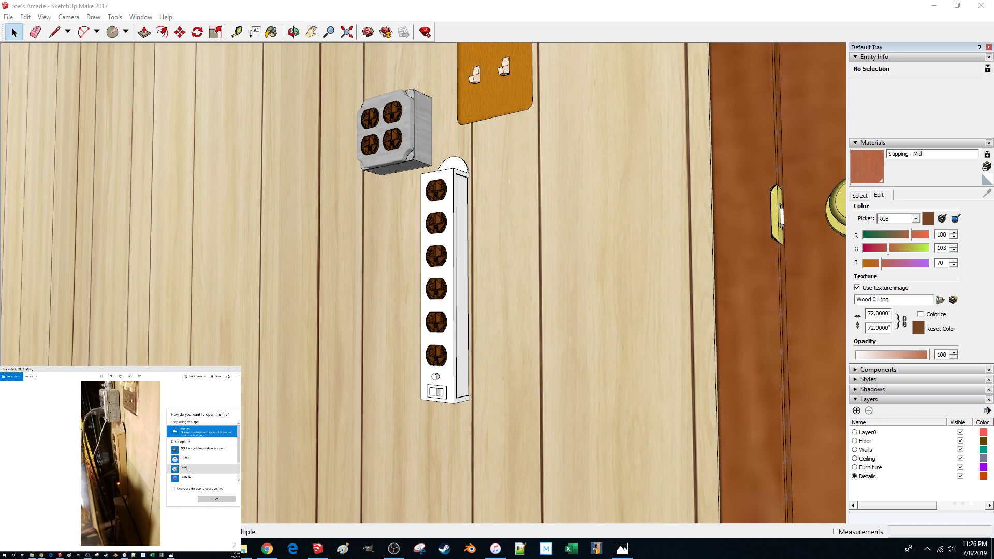
{"action": "left_click", "coordinate": [186, 469]}
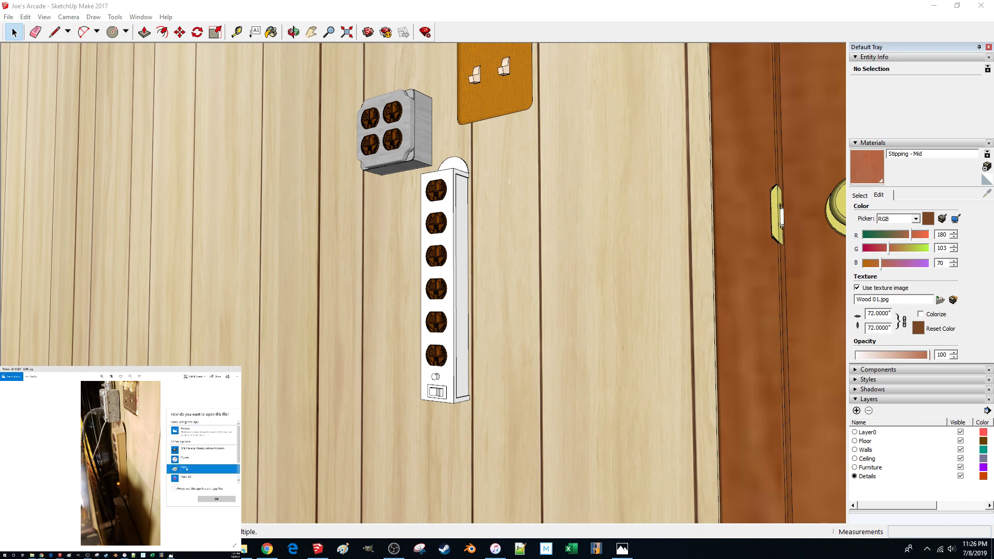
{"action": "double_click", "coordinate": [186, 468]}
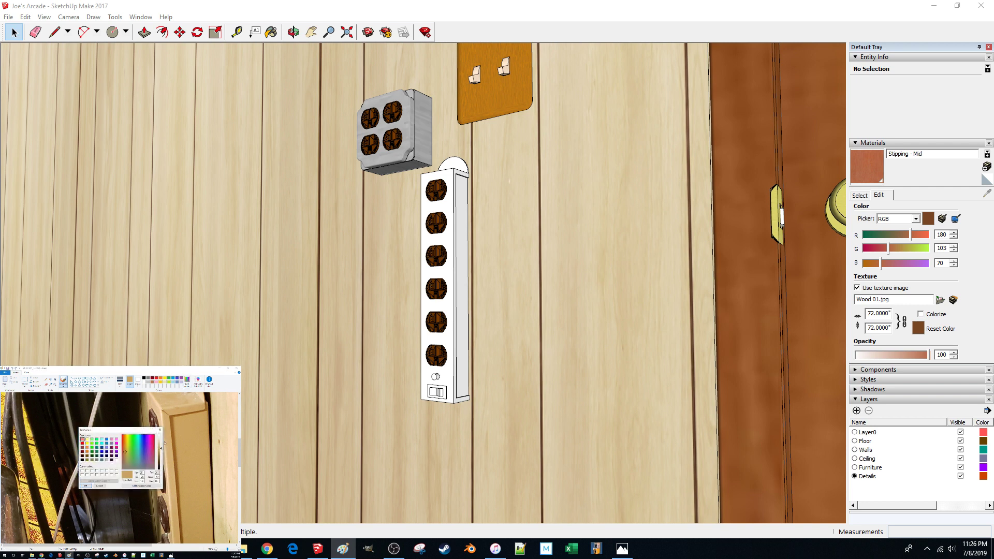
- Back in SketchUp, start a new material named Outlet - 6V Casing without a texture image
{"action": "left_click", "coordinate": [721, 5]}
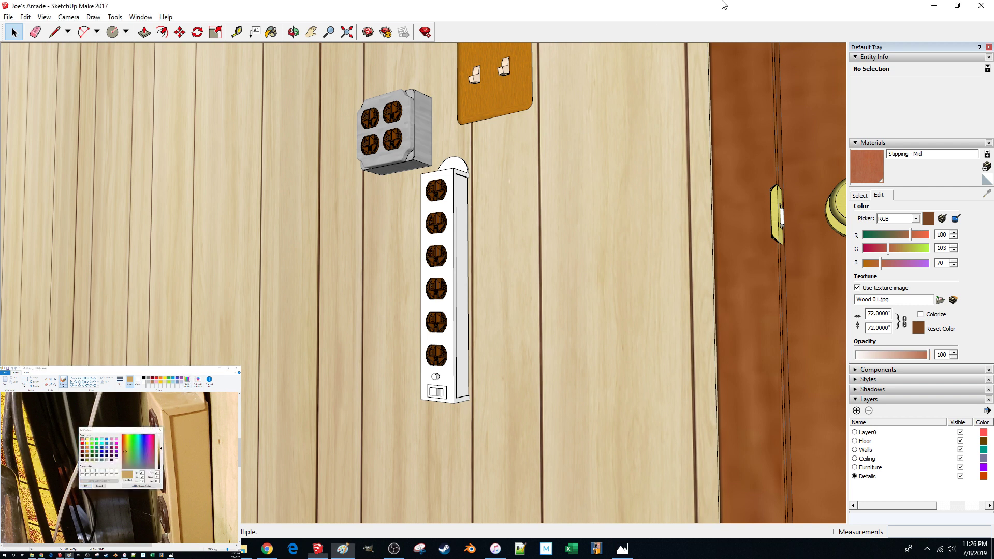
{"action": "left_click", "coordinate": [864, 195]}
{"action": "left_click", "coordinate": [987, 167]}
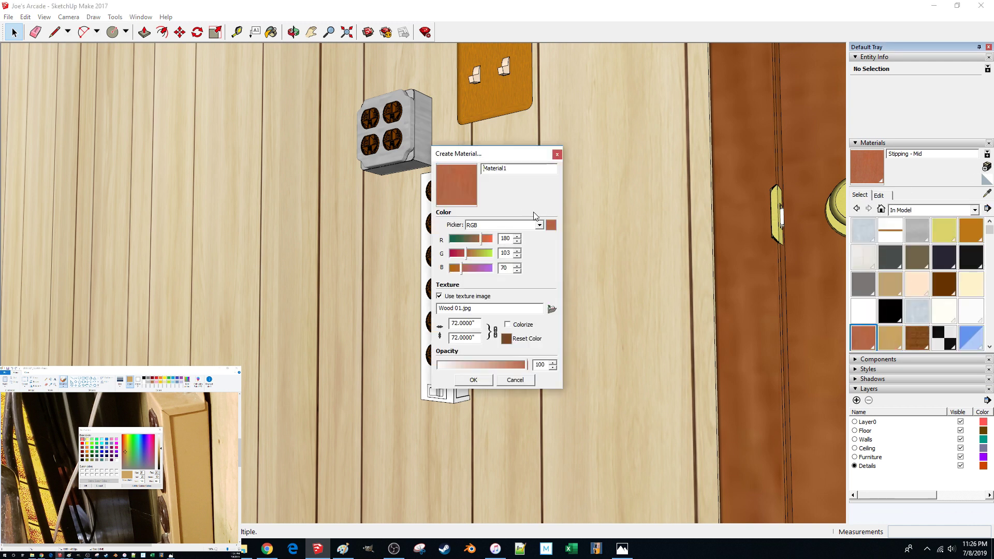
{"action": "type", "text": "Outlet"}
{"action": "type", "text": "- 6V Casing"}
{"action": "left_click", "coordinate": [449, 299]}
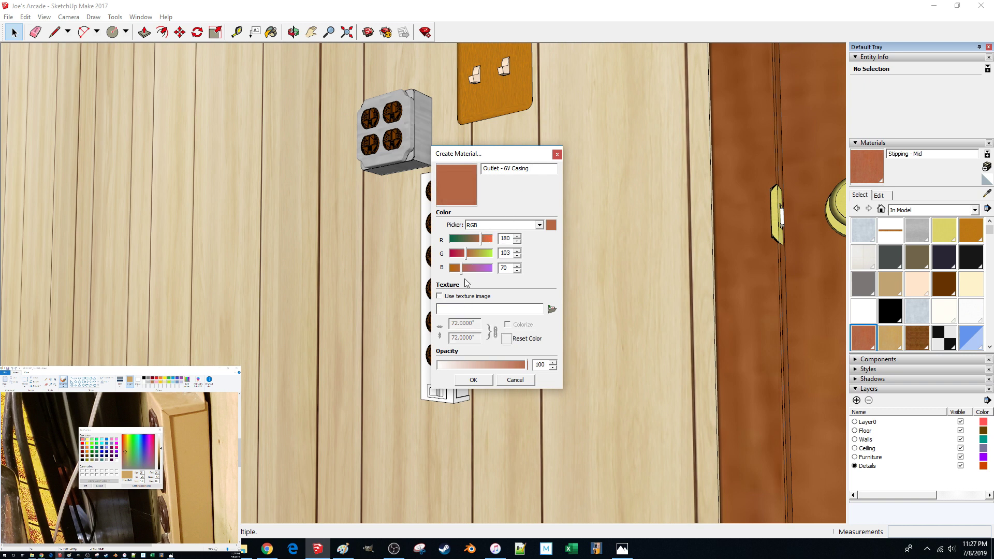
- Set the casing material's colour to RGB 203, 164, 99 and create it
{"action": "double_click", "coordinate": [505, 239]}
{"action": "type", "text": "203"}
{"action": "key", "text": "Tab"}
{"action": "type", "text": "164"}
{"action": "key", "text": "Tab"}
{"action": "key", "text": "Tab"}
{"action": "type", "text": "99"}
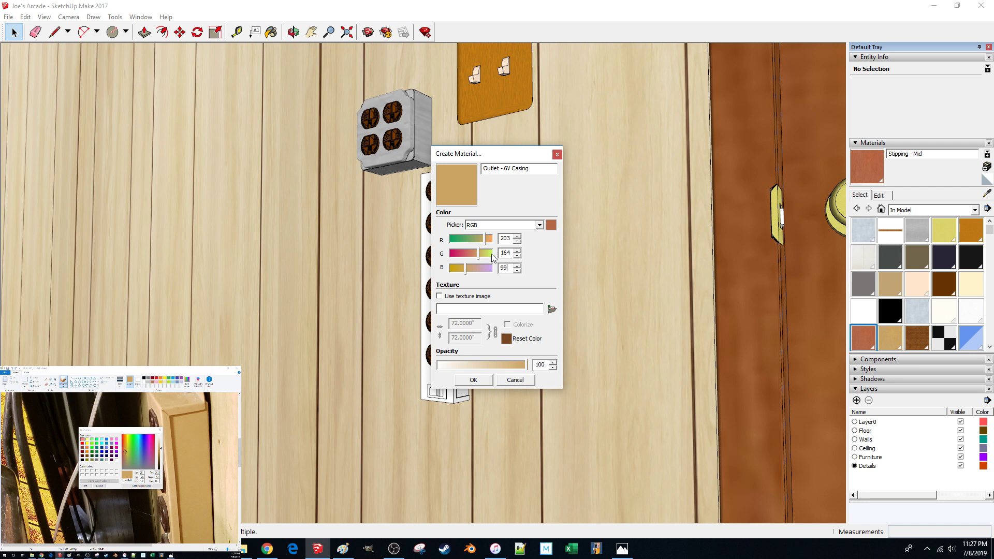
{"action": "left_click", "coordinate": [473, 379]}
- Paint the power strip's casing group with the Outlet - 6V Casing material
{"action": "double_click", "coordinate": [464, 364]}
{"action": "left_click", "coordinate": [464, 364]}
{"action": "key", "text": "b"}
{"action": "left_click", "coordinate": [465, 358]}
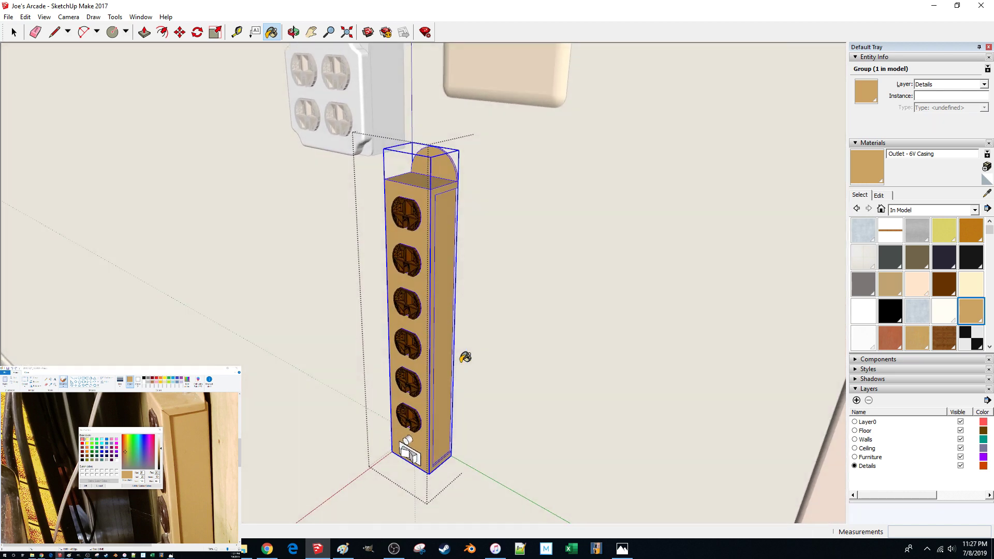
{"action": "key", "text": "space"}
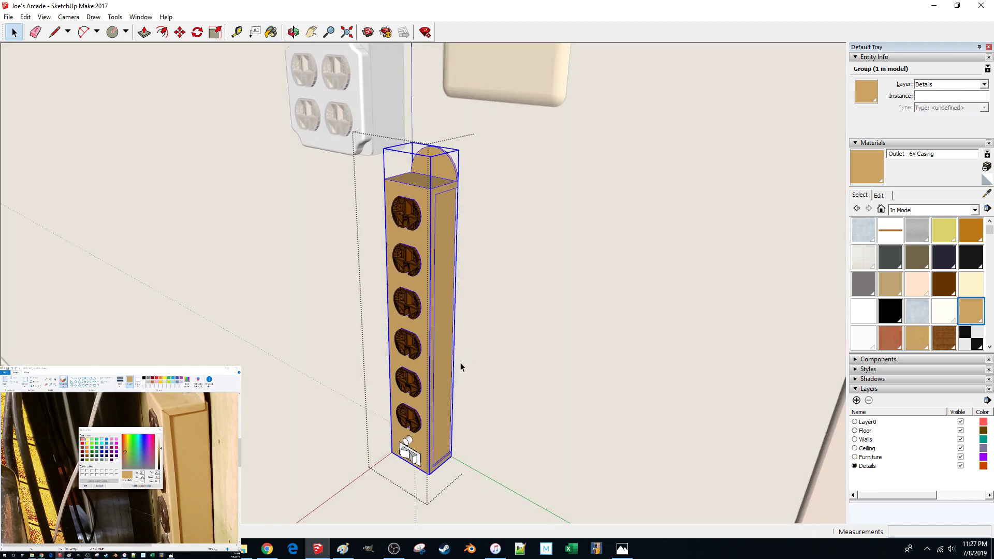
- Lower the green value of Outlet - 6V Casing to 140 and check the power strip against the wall
{"action": "left_click", "coordinate": [878, 196]}
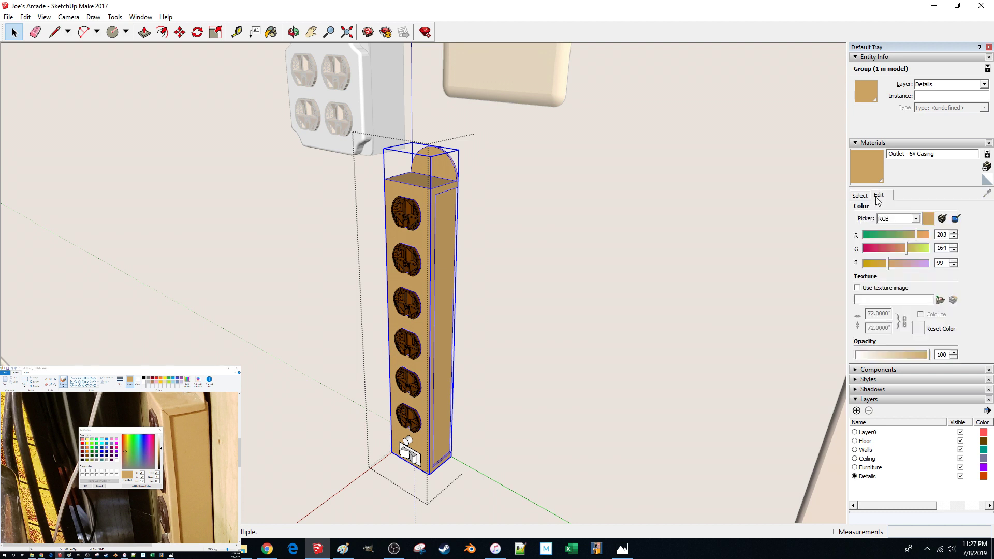
{"action": "mouse_move", "coordinate": [905, 249]}
{"action": "left_mouse_down"}
{"action": "mouse_move", "coordinate": [888, 249]}
{"action": "mouse_move", "coordinate": [898, 245]}
{"action": "left_mouse_up"}
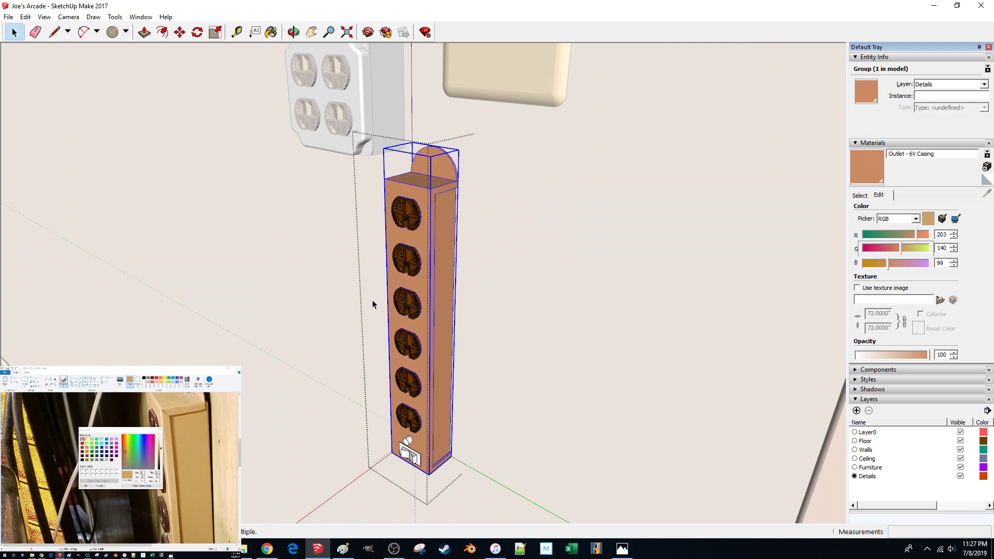
{"action": "scroll", "coordinate": [372, 298], "scroll_direction": "up", "scroll_amount": 10}
{"action": "scroll", "coordinate": [266, 248], "scroll_direction": "down", "scroll_amount": 5}
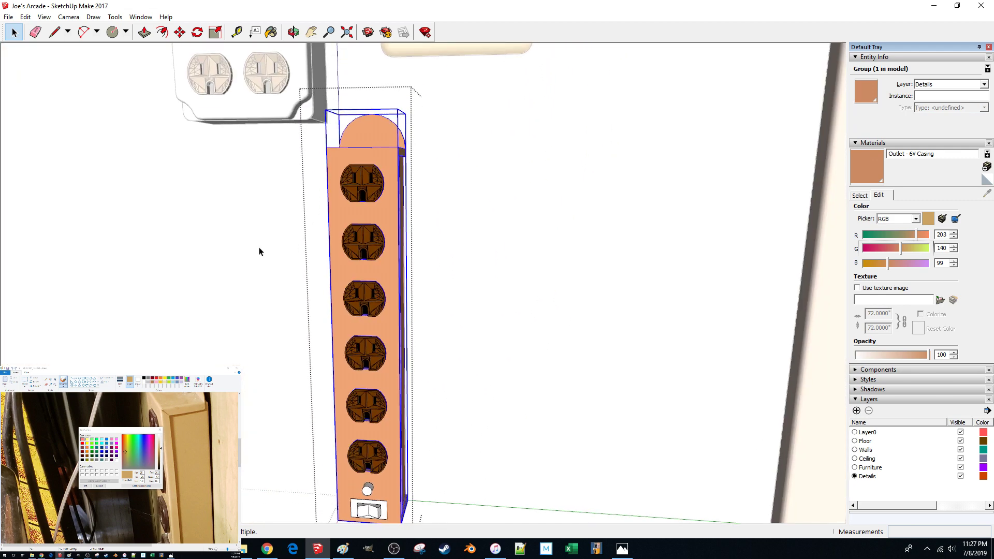
{"action": "left_click", "coordinate": [268, 249]}
{"action": "middle_click_drag", "start_coordinate": [269, 249], "coordinate": [383, 250]}
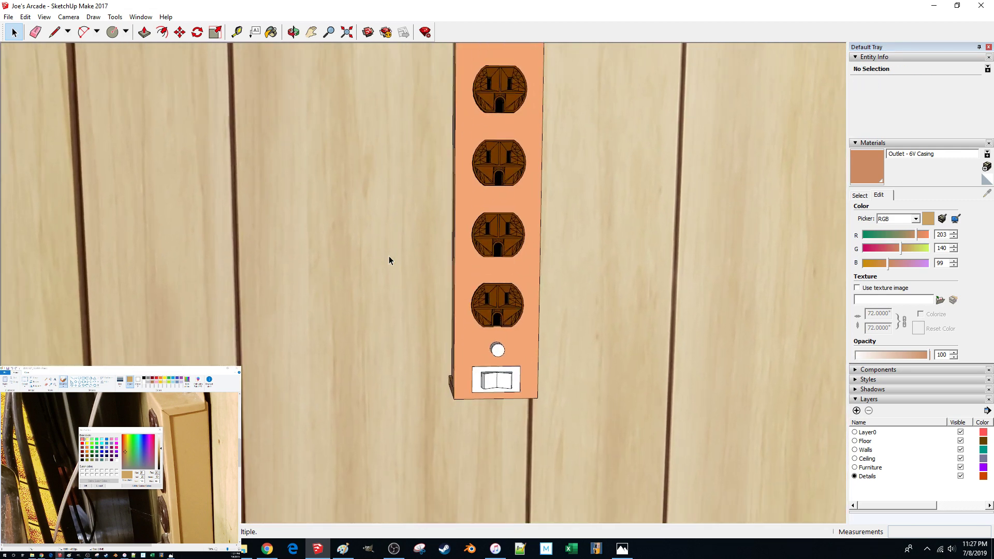
- Close the colour editor in Paint and examine the power strip's indicator light in the reference photo
{"action": "left_click", "coordinate": [78, 368]}
{"action": "key", "text": "Right"}
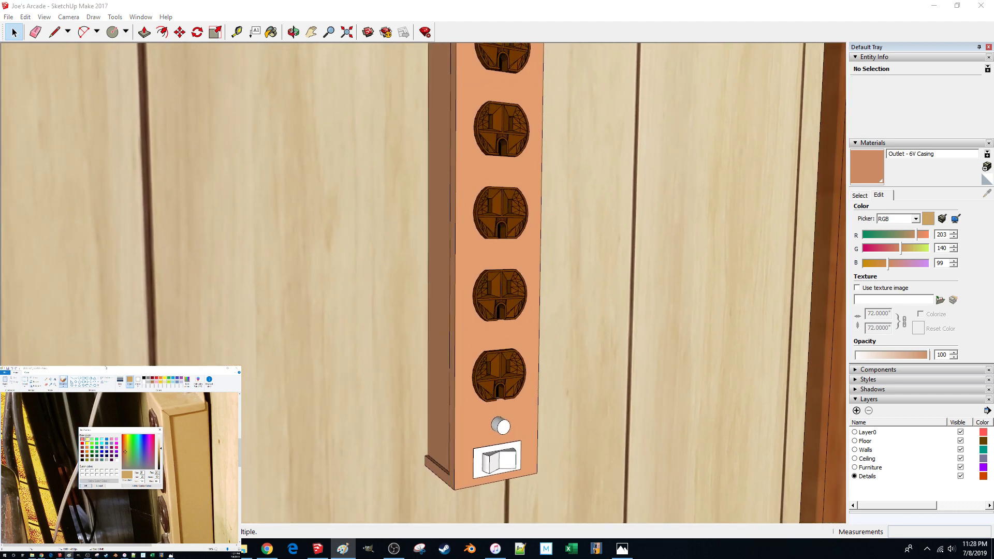
{"action": "left_click", "coordinate": [160, 430]}
{"action": "scroll", "coordinate": [190, 475], "scroll_direction": "down", "scroll_amount": 9}
{"action": "scroll", "coordinate": [190, 476], "scroll_direction": "up", "scroll_amount": 4}
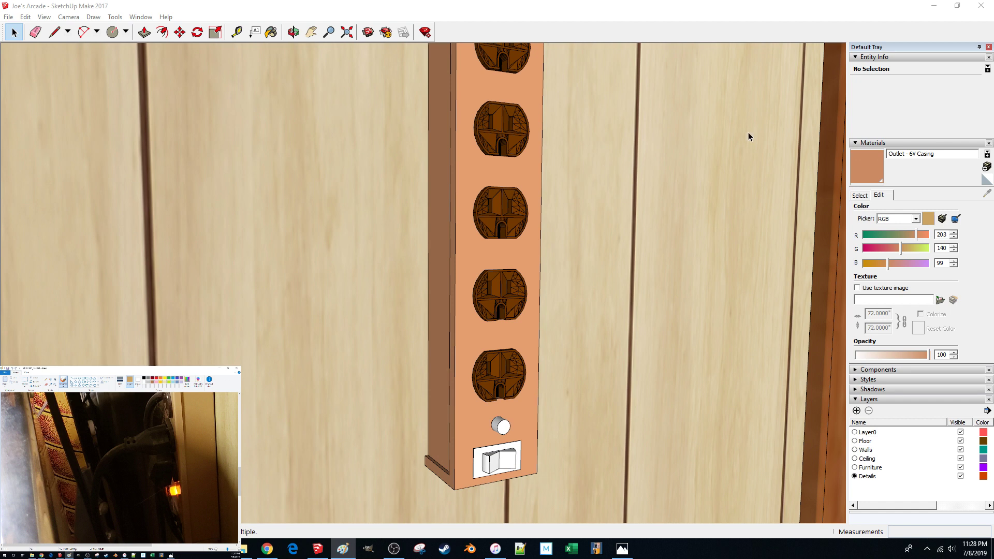
- Choose Translucent Glass Blue from the Glass and Mirrors materials
{"action": "left_click", "coordinate": [866, 197]}
{"action": "left_click", "coordinate": [900, 209]}
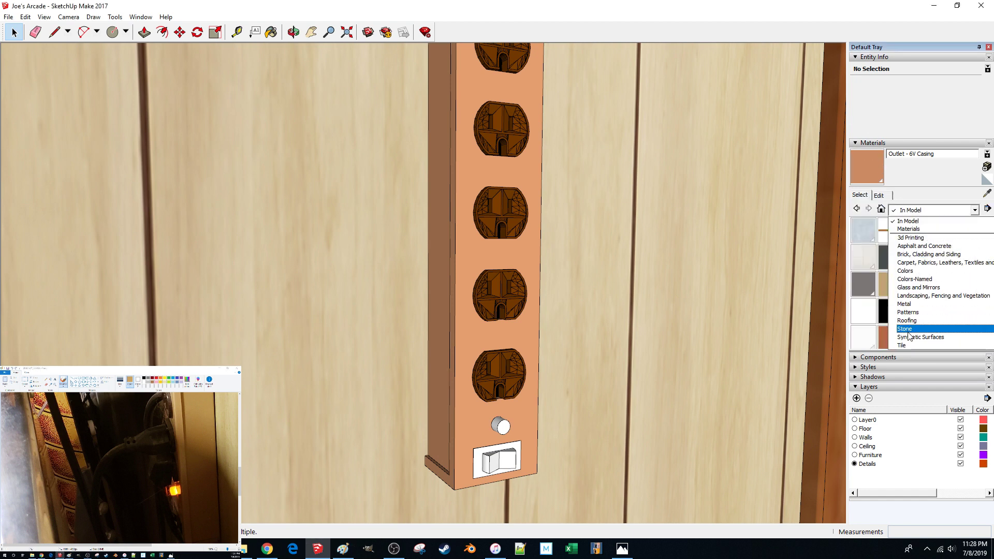
{"action": "left_click", "coordinate": [914, 288]}
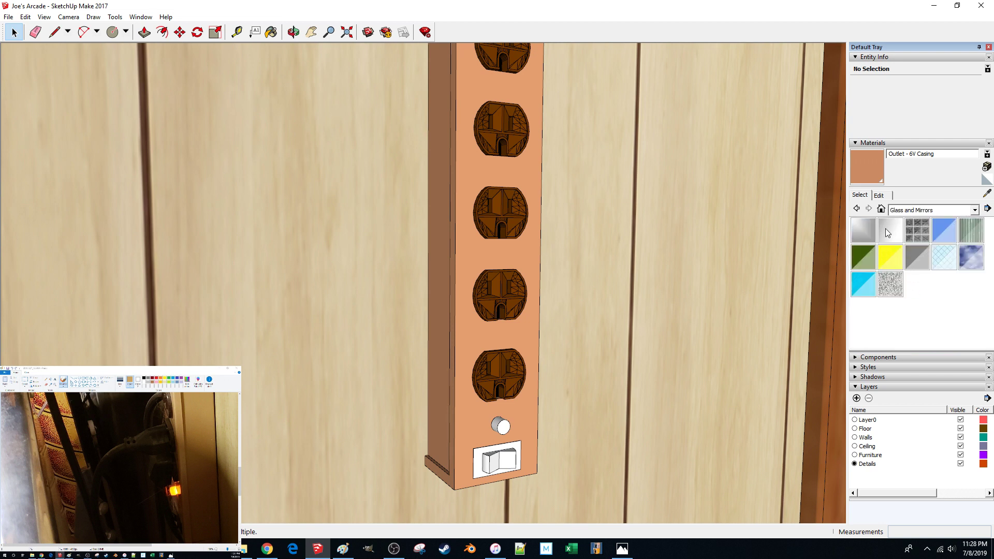
{"action": "left_click", "coordinate": [950, 229]}
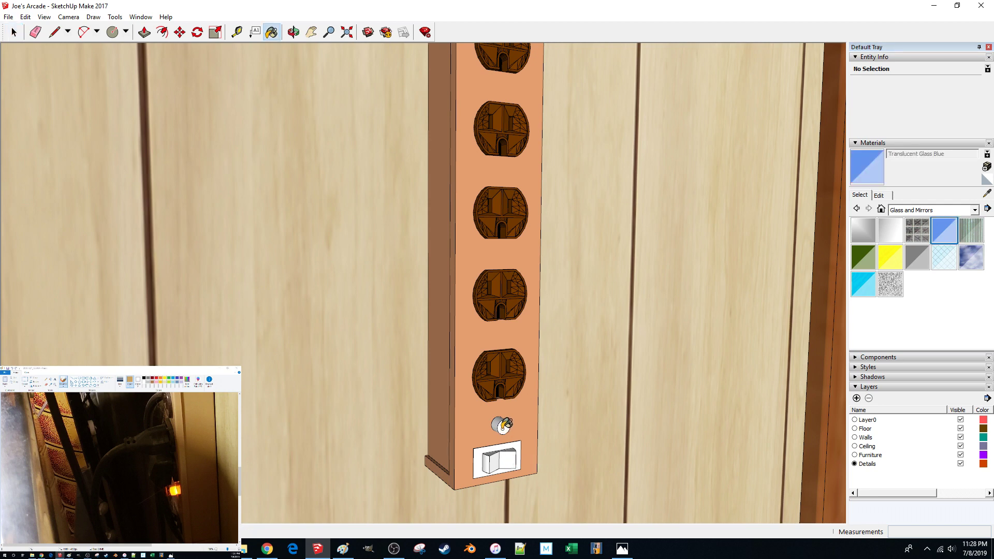
- Open the power strip's nested groups and paint the round indicator light above the switch with Translucent Glass Blue
{"action": "key", "text": "space"}
{"action": "double_click", "coordinate": [502, 430]}
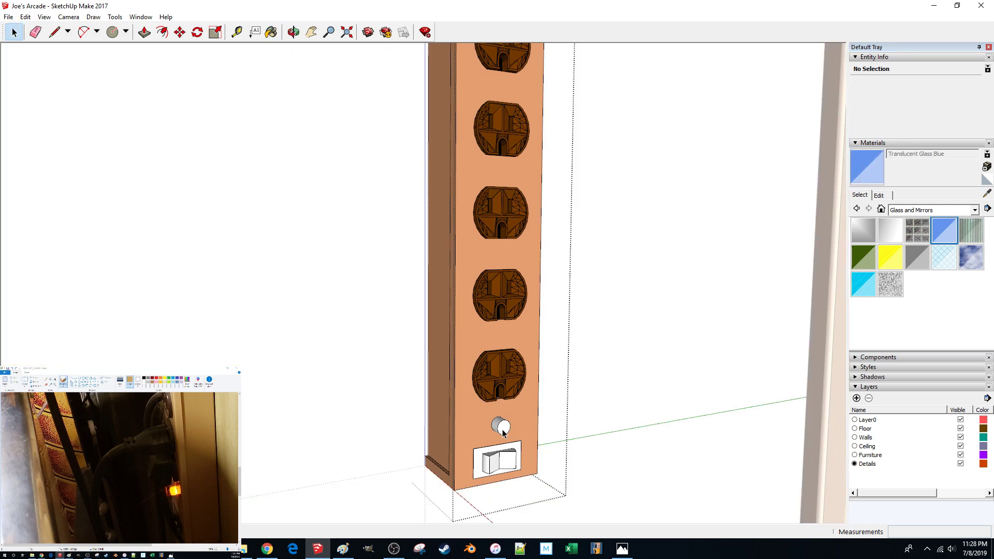
{"action": "left_click", "coordinate": [503, 431]}
{"action": "double_click", "coordinate": [504, 431]}
{"action": "left_click", "coordinate": [503, 430]}
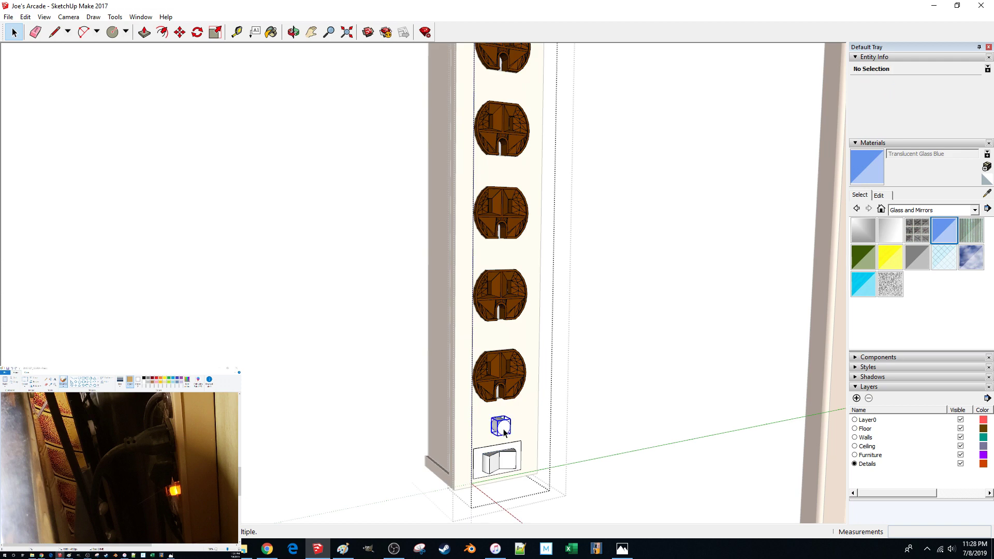
{"action": "key", "text": "b"}
{"action": "left_click", "coordinate": [504, 429]}
{"action": "middle_click_drag", "start_coordinate": [504, 429], "coordinate": [537, 446]}
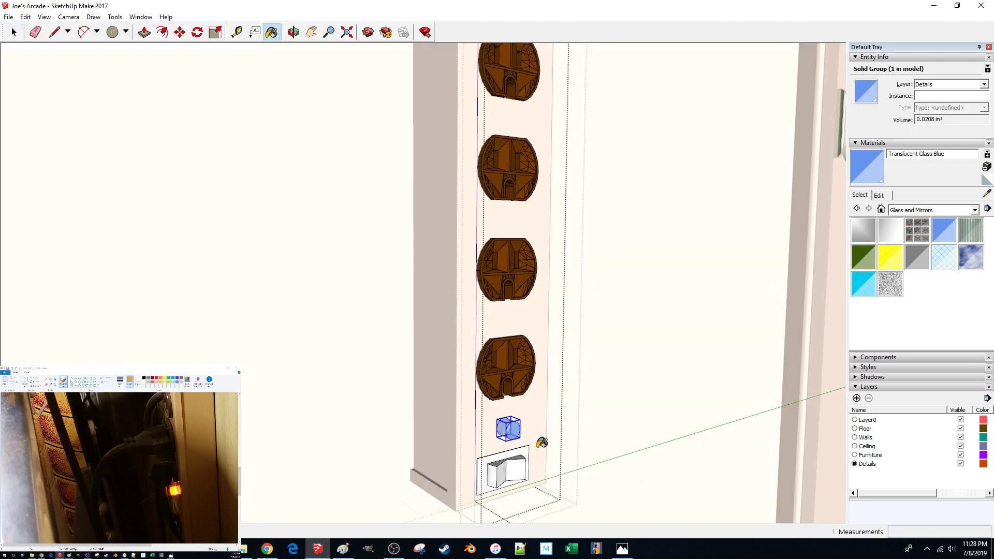
{"action": "scroll", "coordinate": [541, 443], "scroll_direction": "up", "scroll_amount": 5}
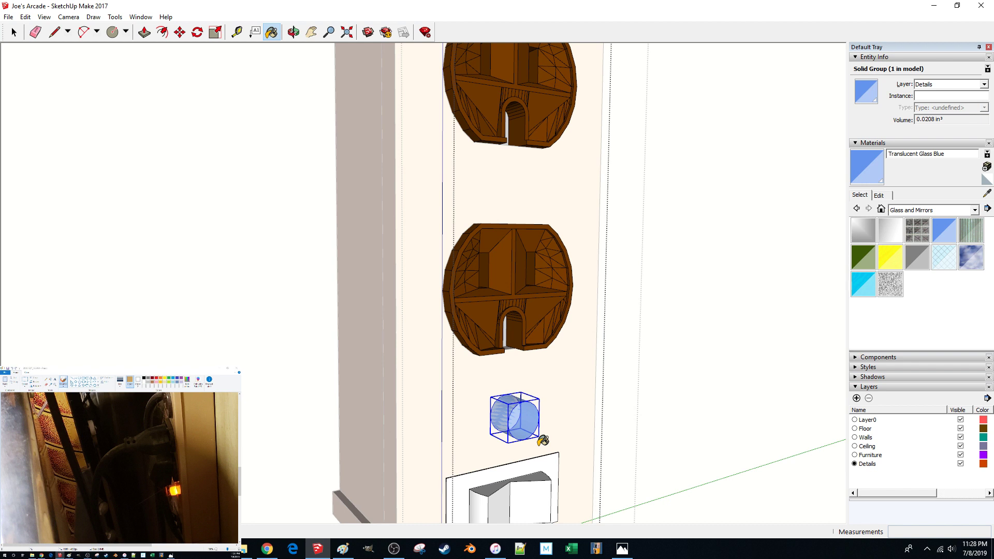
- Create a translucent orange material named Outlet - 6V - Light, choosing its colour on the colour wheel and keeping 50 opacity
{"action": "key", "text": "space"}
{"action": "left_click", "coordinate": [987, 166]}
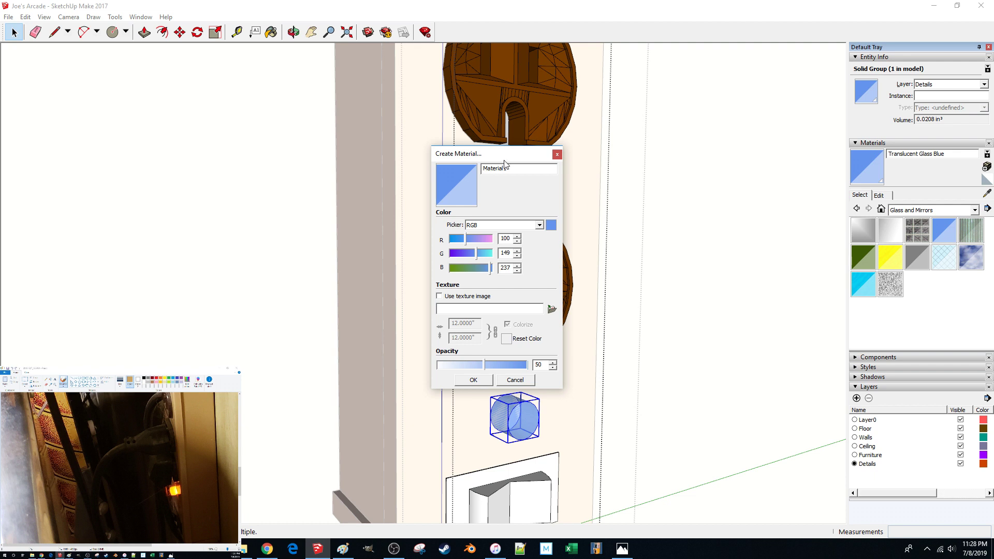
{"action": "type", "text": "Outlet - 6V - Light"}
{"action": "left_click", "coordinate": [519, 226]}
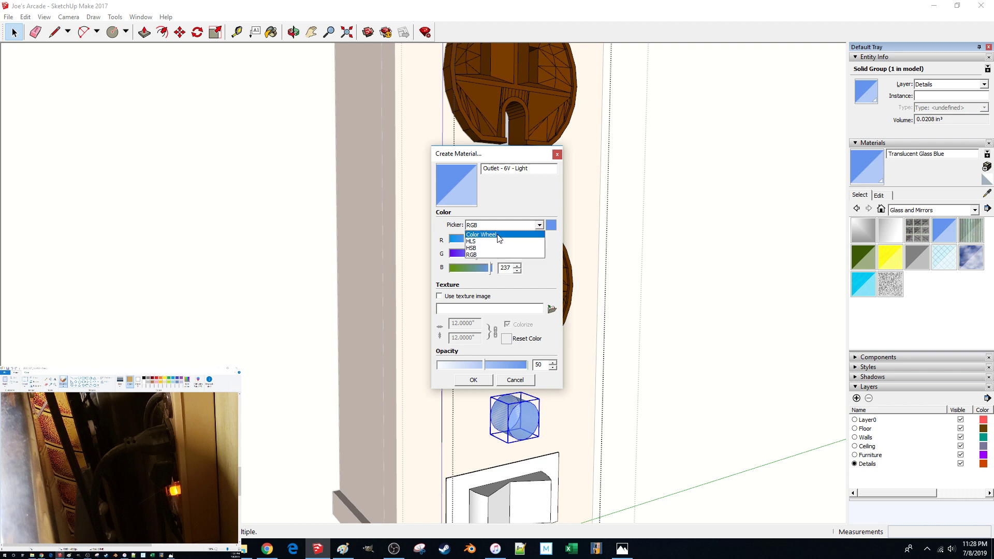
{"action": "left_click", "coordinate": [493, 234]}
{"action": "mouse_move", "coordinate": [454, 256]}
{"action": "left_mouse_down"}
{"action": "mouse_move", "coordinate": [469, 241]}
{"action": "mouse_move", "coordinate": [474, 249]}
{"action": "left_mouse_up"}
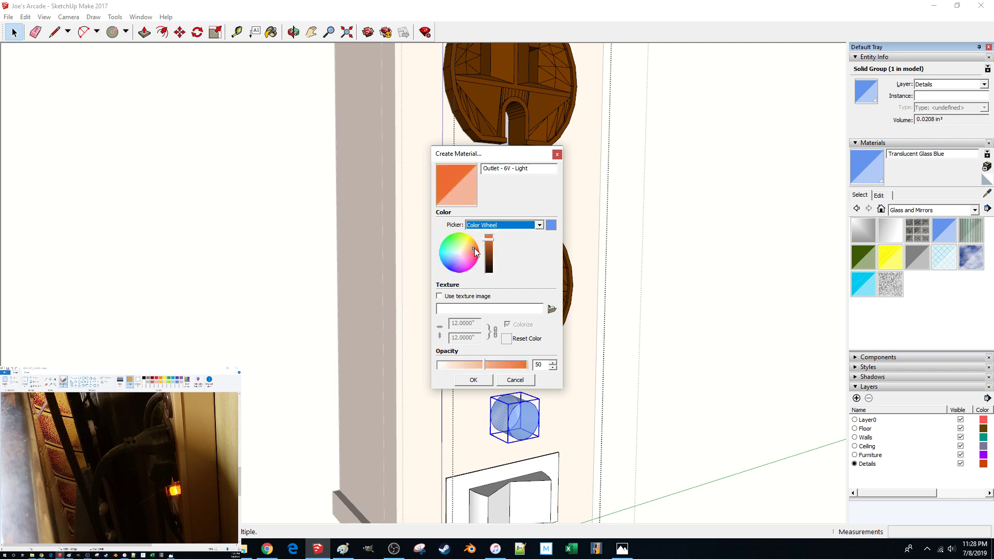
{"action": "left_click_drag", "start_coordinate": [474, 248], "coordinate": [477, 244]}
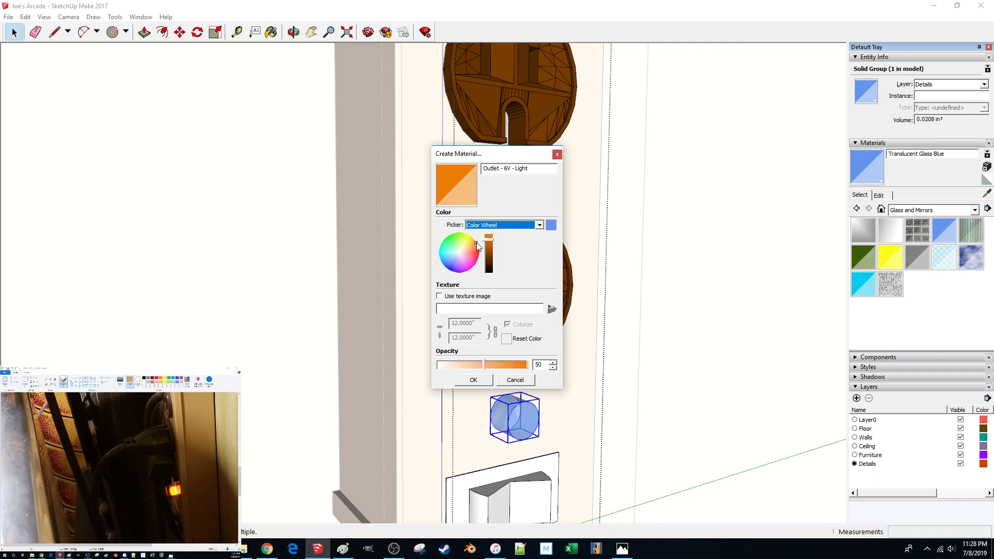
{"action": "left_click", "coordinate": [477, 379]}
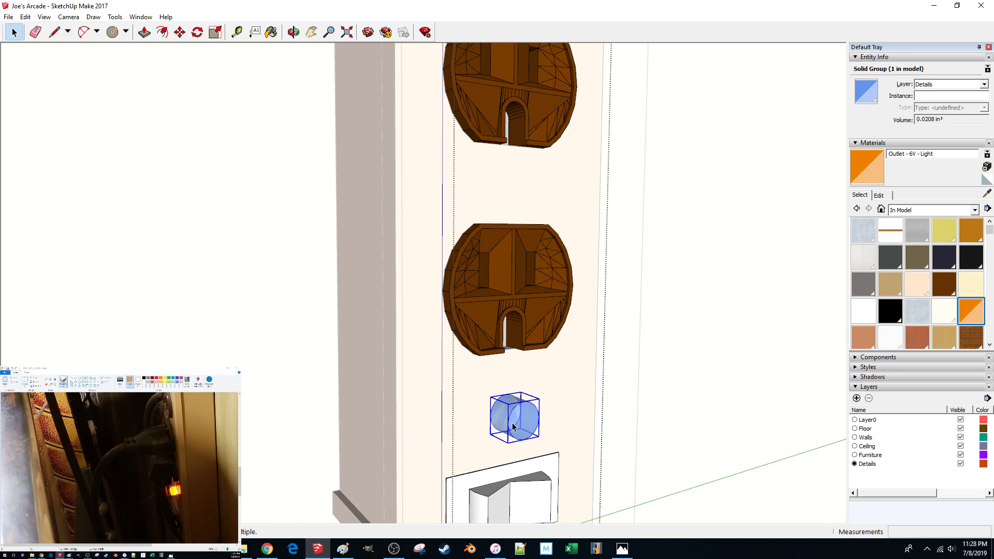
- Paint the power strip's round indicator light with Outlet - 6V - Light, leave its group and check the strip
{"action": "key", "text": "b"}
{"action": "left_click", "coordinate": [529, 409]}
{"action": "middle_click_drag", "start_coordinate": [530, 409], "coordinate": [715, 366]}
{"action": "key", "text": "space"}
{"action": "left_click", "coordinate": [728, 357]}
{"action": "scroll", "coordinate": [643, 380], "scroll_direction": "down", "scroll_amount": 6}
{"action": "middle_click_drag", "start_coordinate": [644, 379], "coordinate": [475, 360]}
{"action": "scroll", "coordinate": [475, 360], "scroll_direction": "up", "scroll_amount": 5}
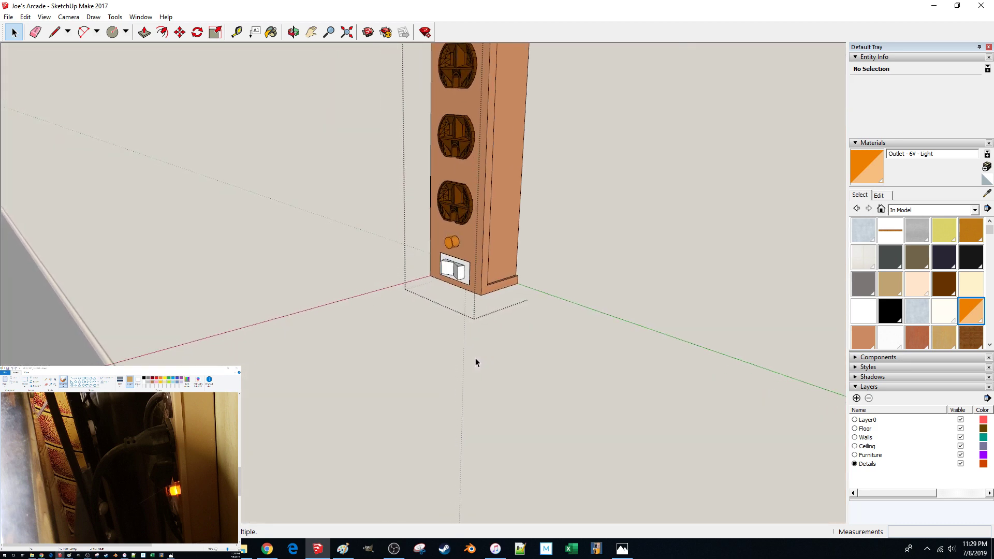
{"action": "middle_click_drag", "start_coordinate": [473, 352], "coordinate": [472, 351]}
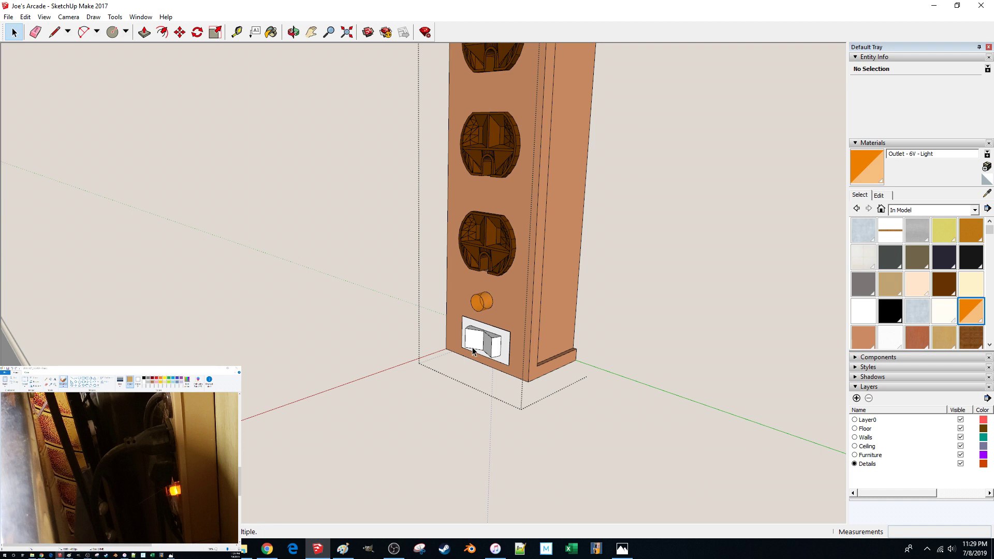
- Shift the Outlet - 6V - Light colour to red-orange on the colour wheel
{"action": "left_click", "coordinate": [878, 195]}
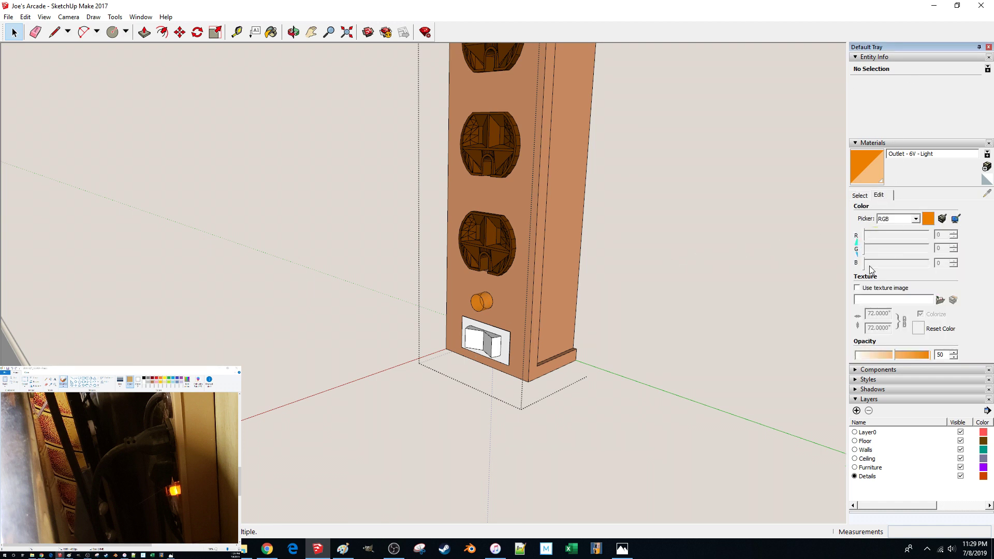
{"action": "left_click", "coordinate": [915, 218]}
{"action": "left_click", "coordinate": [891, 225]}
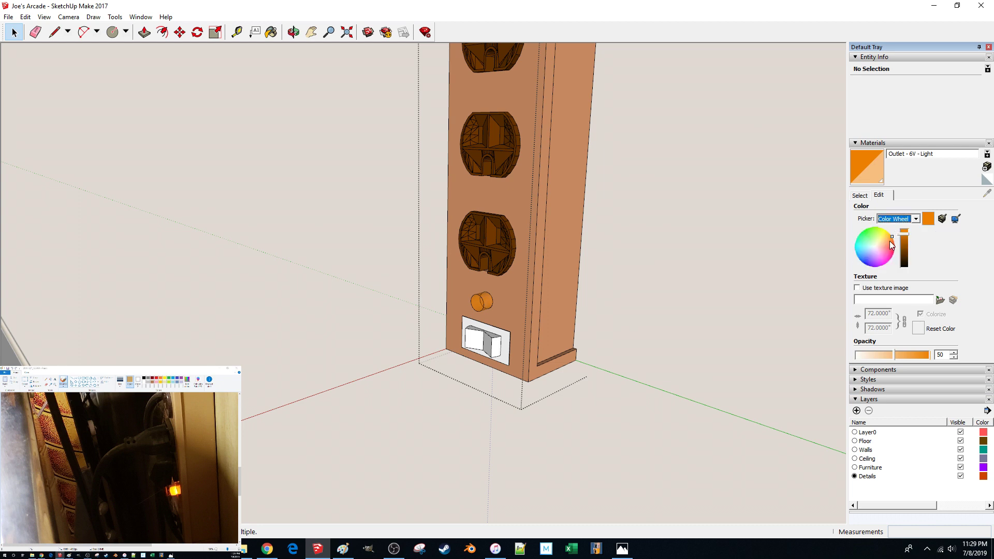
{"action": "left_click_drag", "start_coordinate": [891, 240], "coordinate": [896, 247]}
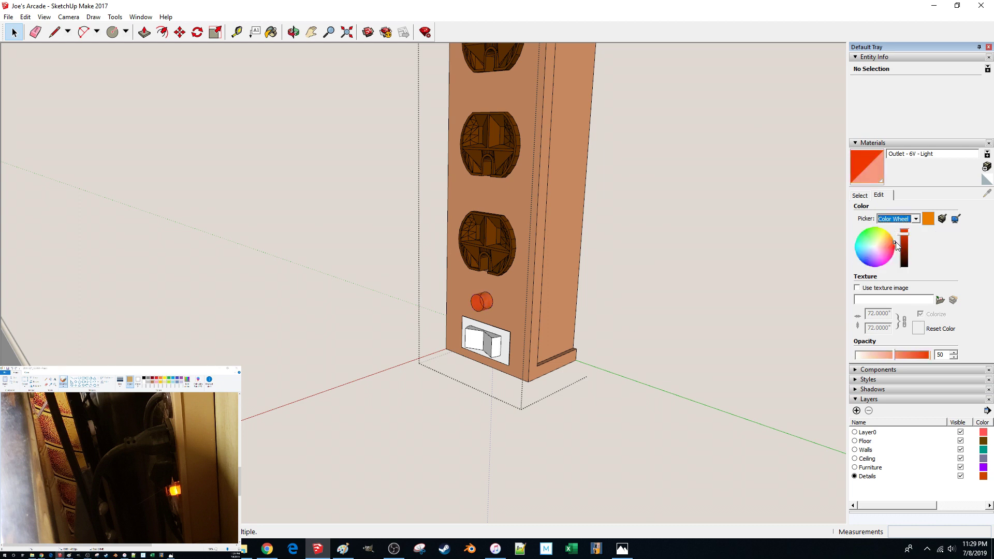
{"action": "left_click_drag", "start_coordinate": [895, 241], "coordinate": [896, 242]}
- Open the power strip's group holding the outlets and switch, and choose Color C08 from the model's materials
{"action": "double_click", "coordinate": [504, 348]}
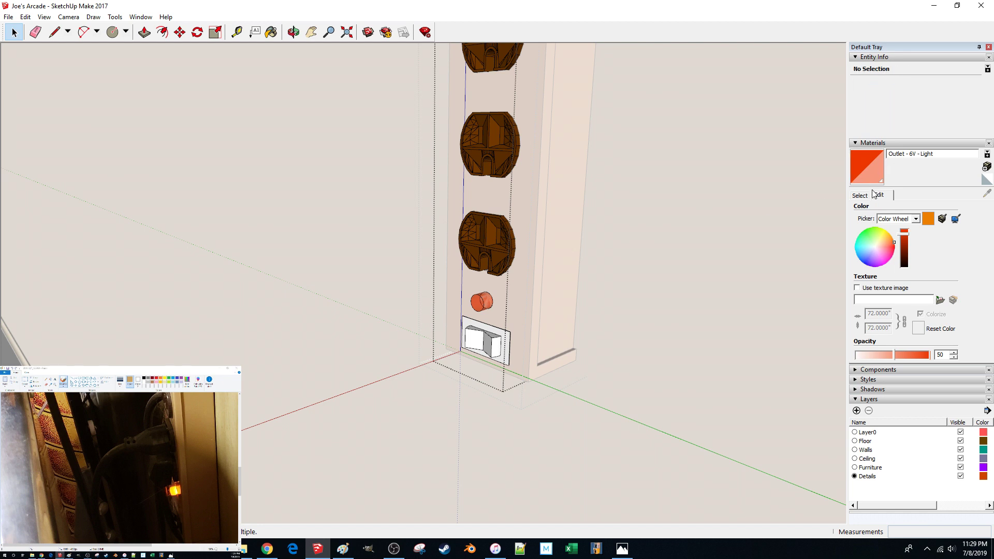
{"action": "left_click", "coordinate": [859, 197]}
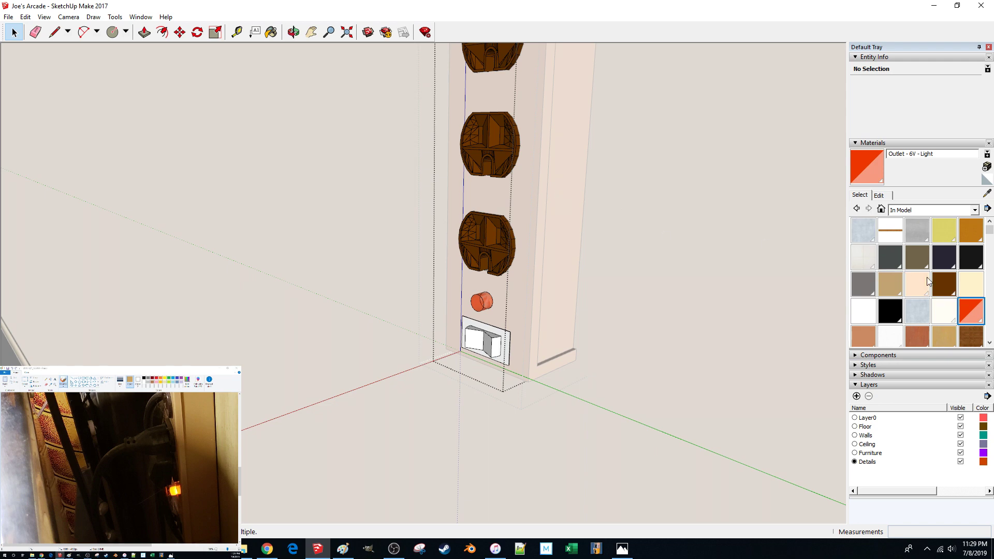
{"action": "left_click", "coordinate": [943, 284]}
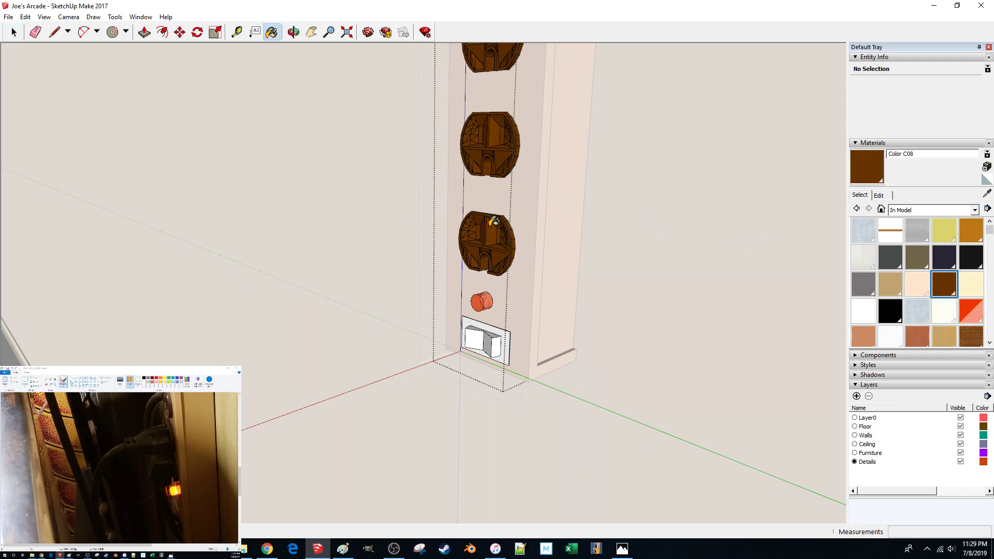
{"action": "scroll", "coordinate": [505, 282], "scroll_direction": "up", "scroll_amount": 3}
{"action": "scroll", "coordinate": [504, 282], "scroll_direction": "down", "scroll_amount": 5}
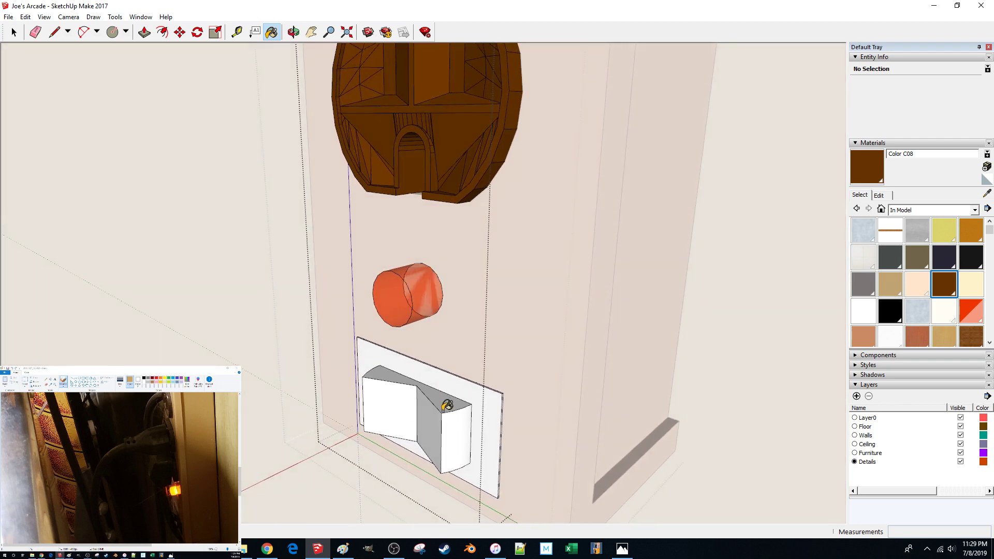
{"action": "left_click", "coordinate": [444, 427]}
{"action": "middle_click_drag", "start_coordinate": [444, 427], "coordinate": [437, 426]}
{"action": "key", "text": "space"}
{"action": "key", "text": "ctrl+z"}
{"action": "key", "text": "ctrl+z"}
- Paint the rocker of the power strip's switch with Color C08
{"action": "left_click", "coordinate": [434, 424]}
{"action": "key", "text": "b"}
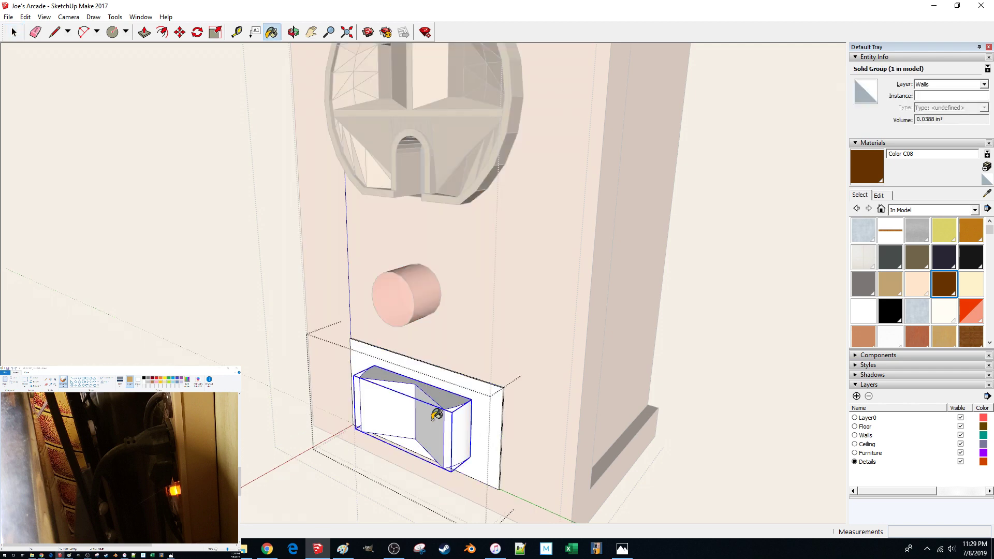
{"action": "left_click", "coordinate": [433, 415]}
{"action": "key", "text": "space"}
{"action": "middle_click_drag", "start_coordinate": [433, 415], "coordinate": [444, 386]}
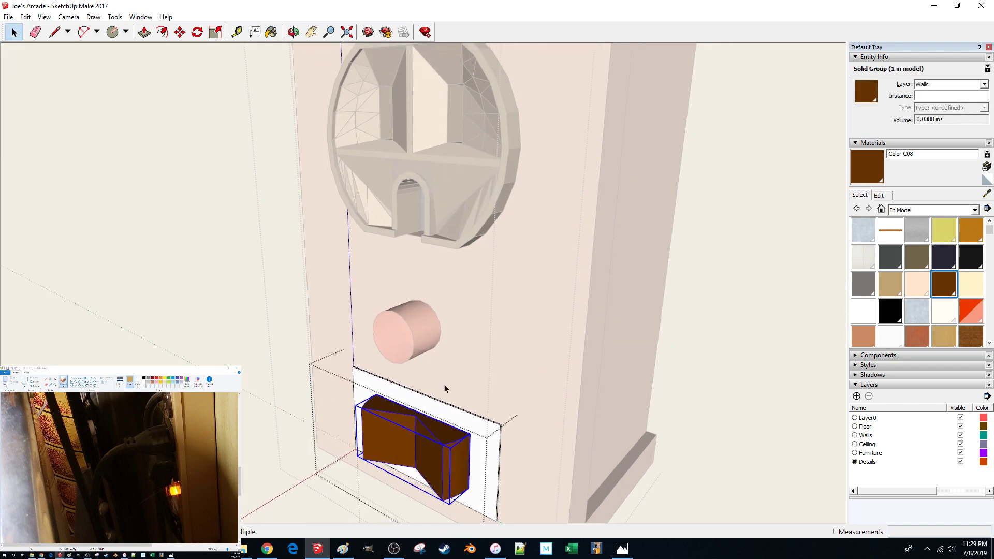
- Paint the switch's backing plate with the Chris_Shoe material and leave the switch group
{"action": "left_click", "coordinate": [971, 255]}
{"action": "left_click", "coordinate": [493, 445]}
{"action": "key", "text": "space"}
{"action": "mouse_move", "coordinate": [642, 399]}
{"action": "middle_mouse_down"}
{"action": "mouse_move", "coordinate": [672, 396]}
{"action": "mouse_move", "coordinate": [615, 384]}
{"action": "middle_mouse_up"}
{"action": "scroll", "coordinate": [671, 394], "scroll_direction": "down", "scroll_amount": 5}
{"action": "left_click", "coordinate": [623, 384]}
{"action": "scroll", "coordinate": [615, 383], "scroll_direction": "up", "scroll_amount": 1}
{"action": "scroll", "coordinate": [615, 388], "scroll_direction": "up", "scroll_amount": 6}
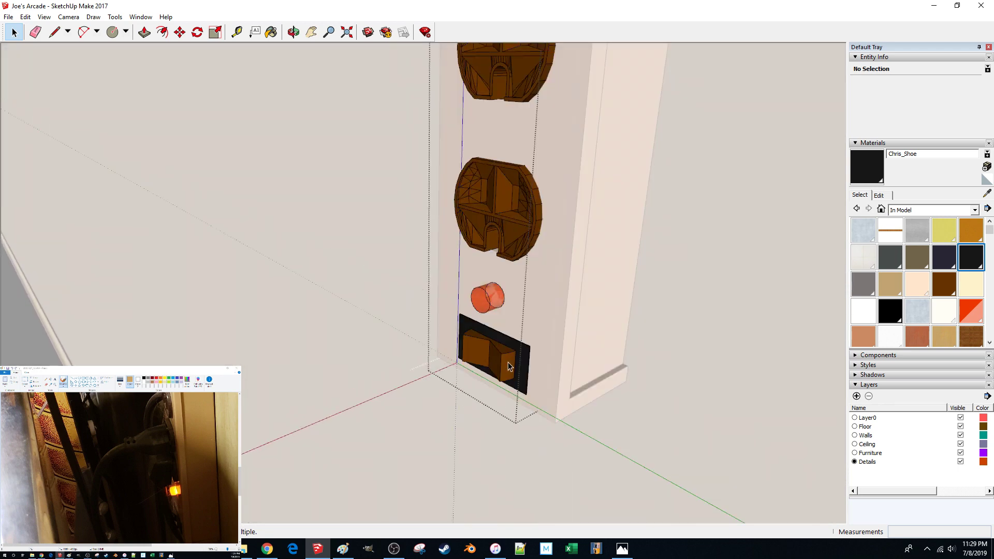
- Repaint the switch's backing plate with Color M09, leave the nested groups and check the whole power strip
{"action": "left_click", "coordinate": [886, 306]}
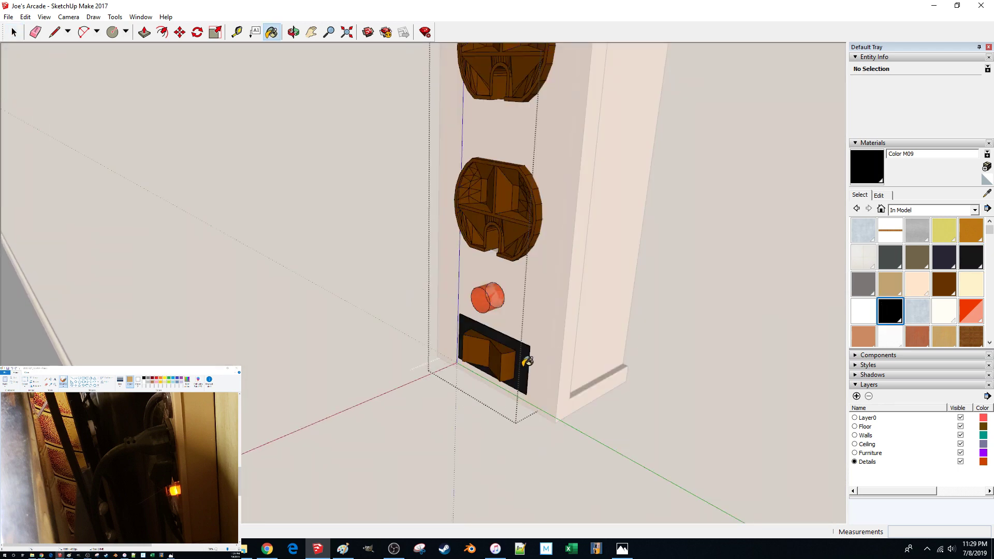
{"action": "key", "text": "space"}
{"action": "double_click", "coordinate": [524, 366]}
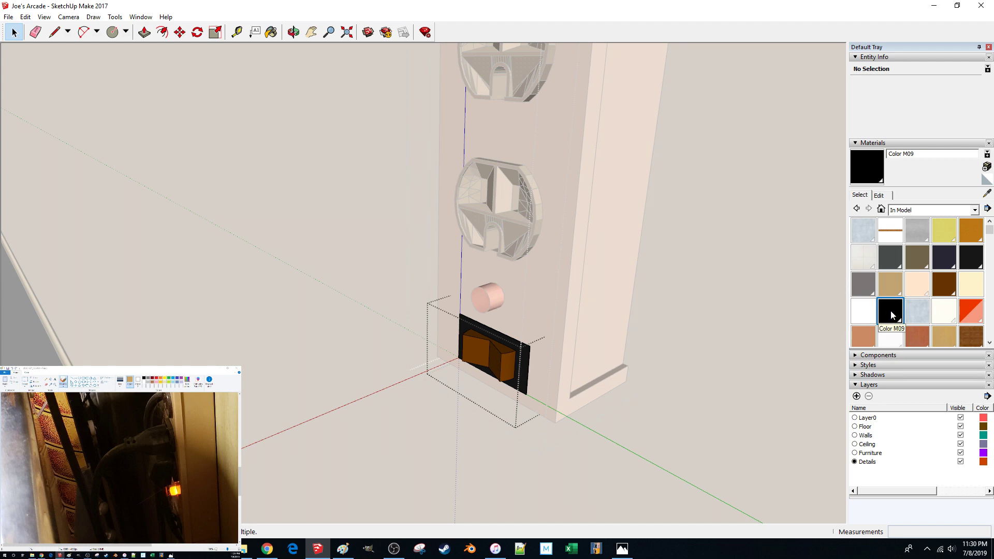
{"action": "key", "text": "b"}
{"action": "key", "text": "space"}
{"action": "left_click", "coordinate": [731, 372]}
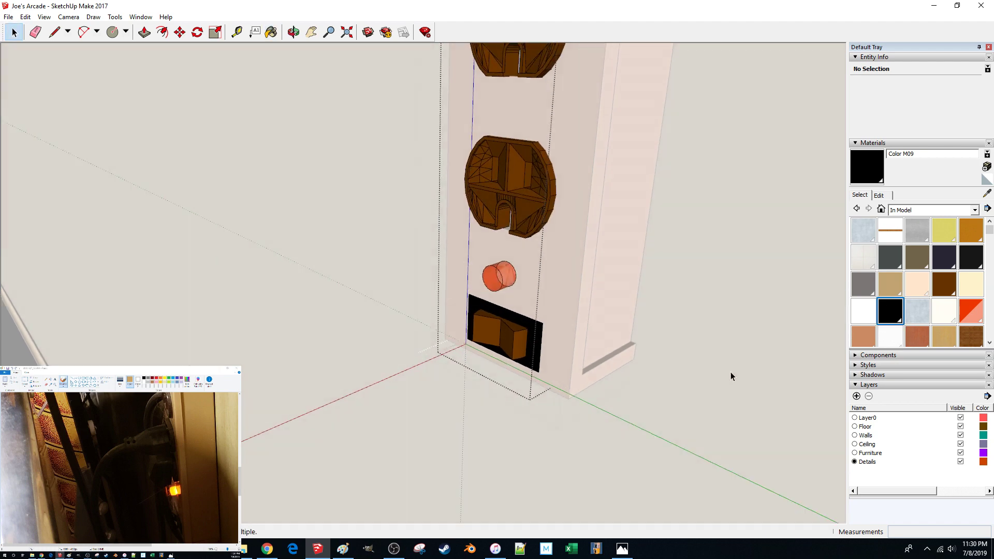
{"action": "scroll", "coordinate": [699, 377], "scroll_direction": "up", "scroll_amount": 5}
{"action": "scroll", "coordinate": [698, 376], "scroll_direction": "down", "scroll_amount": 6}
{"action": "scroll", "coordinate": [635, 367], "scroll_direction": "up", "scroll_amount": 3}
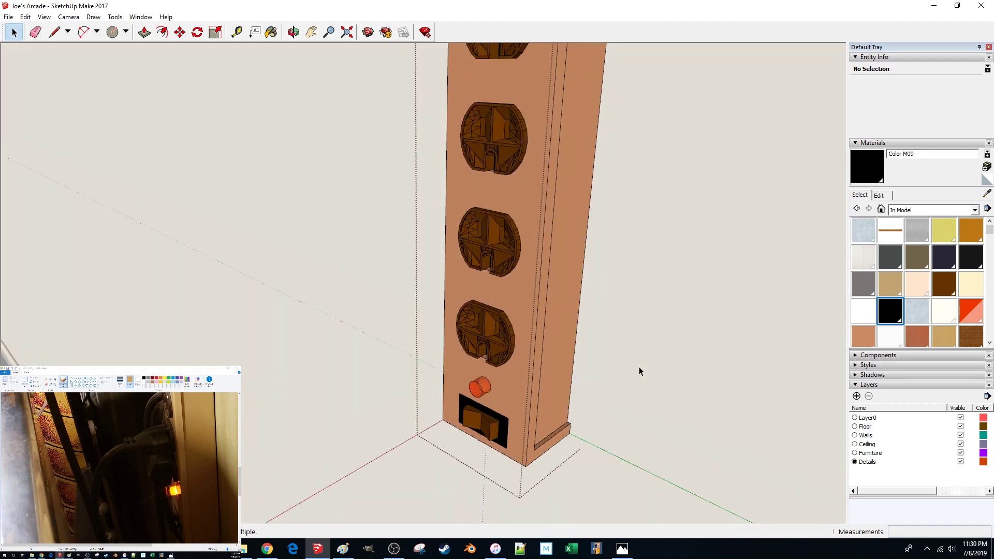
{"action": "scroll", "coordinate": [639, 367], "scroll_direction": "down", "scroll_amount": 4}
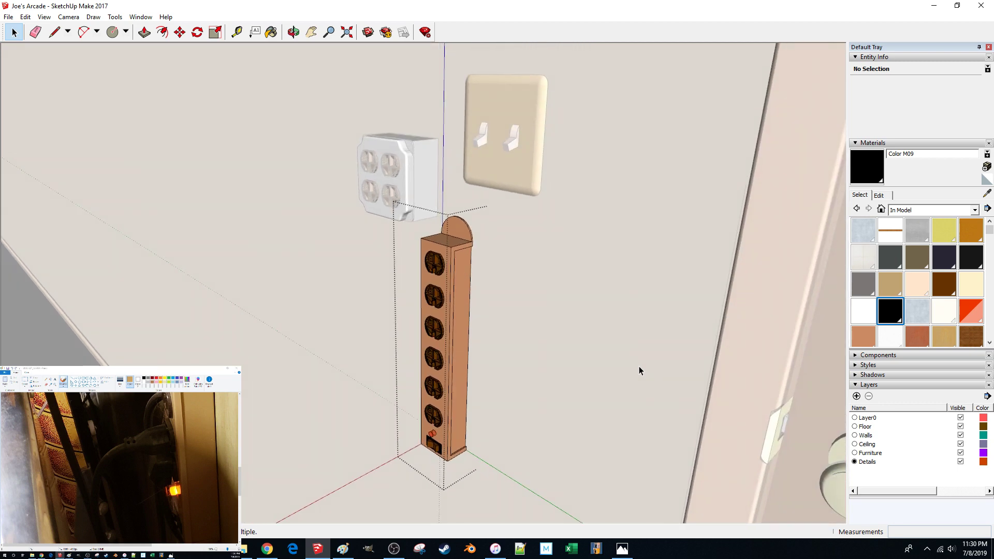
{"action": "left_click", "coordinate": [641, 367]}
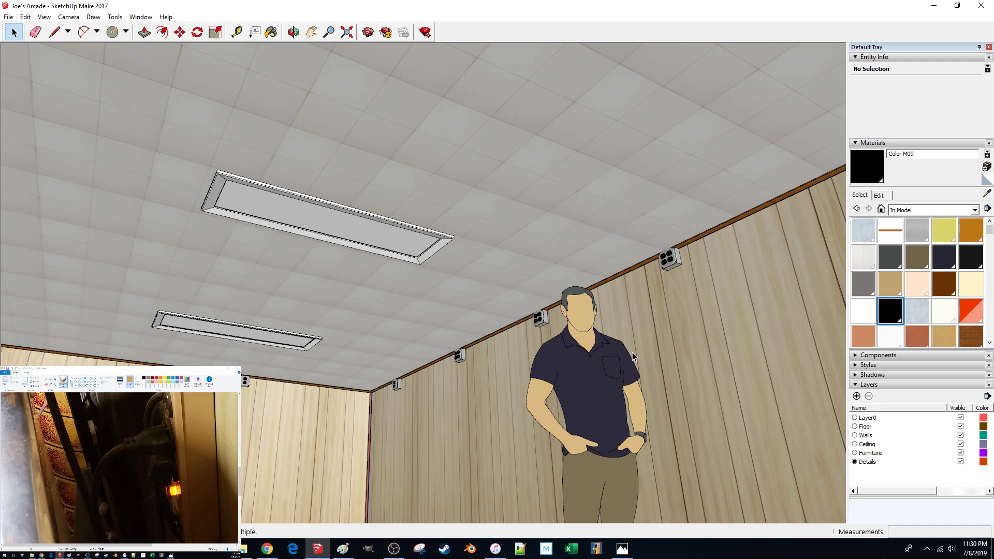
- Close the power strip's reference photo in both Paint and Photos
{"action": "middle_click_drag", "start_coordinate": [632, 356], "coordinate": [460, 326]}
{"action": "scroll", "coordinate": [458, 328], "scroll_direction": "up", "scroll_amount": 2}
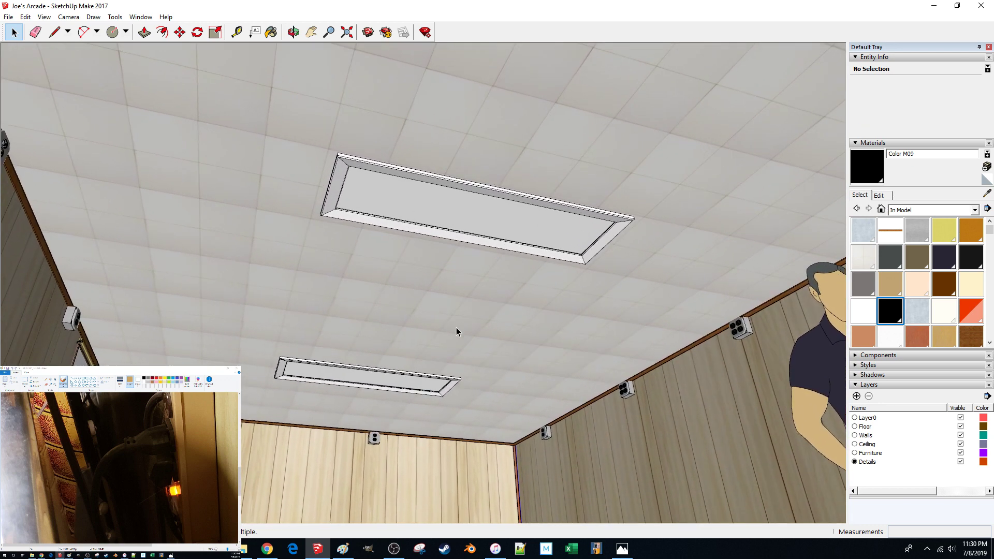
{"action": "scroll", "coordinate": [456, 331], "scroll_direction": "up", "scroll_amount": 2}
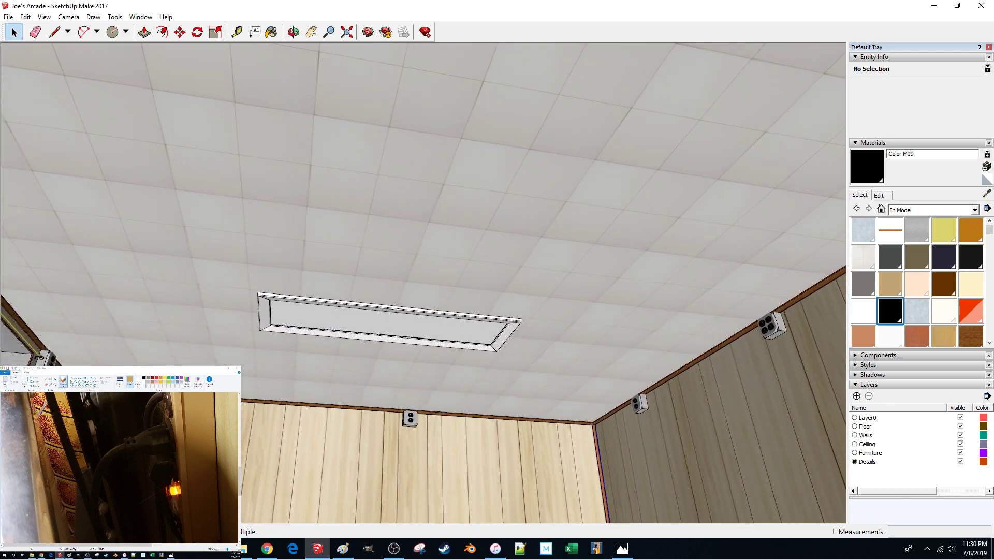
{"action": "left_click", "coordinate": [228, 369]}
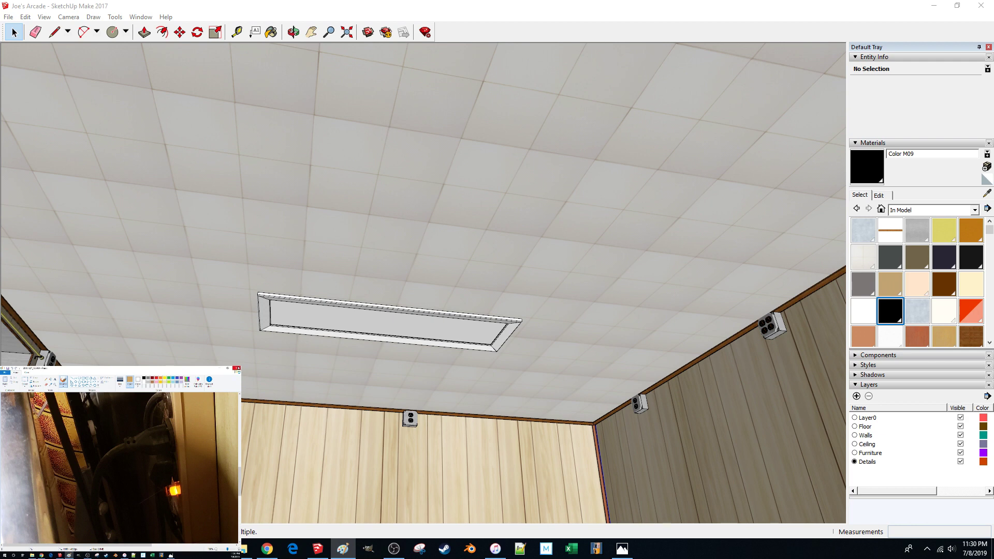
{"action": "left_click", "coordinate": [238, 369]}
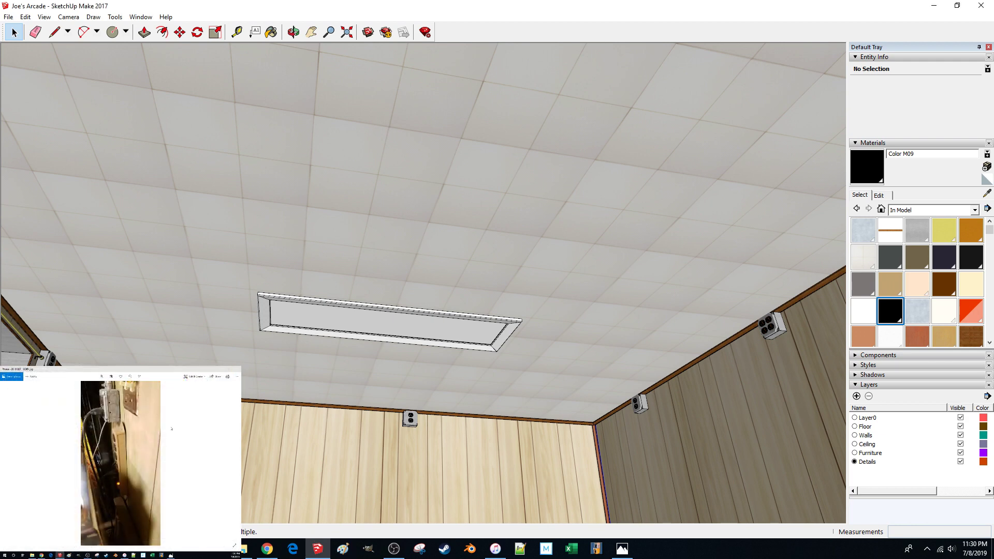
{"action": "left_click", "coordinate": [237, 369]}
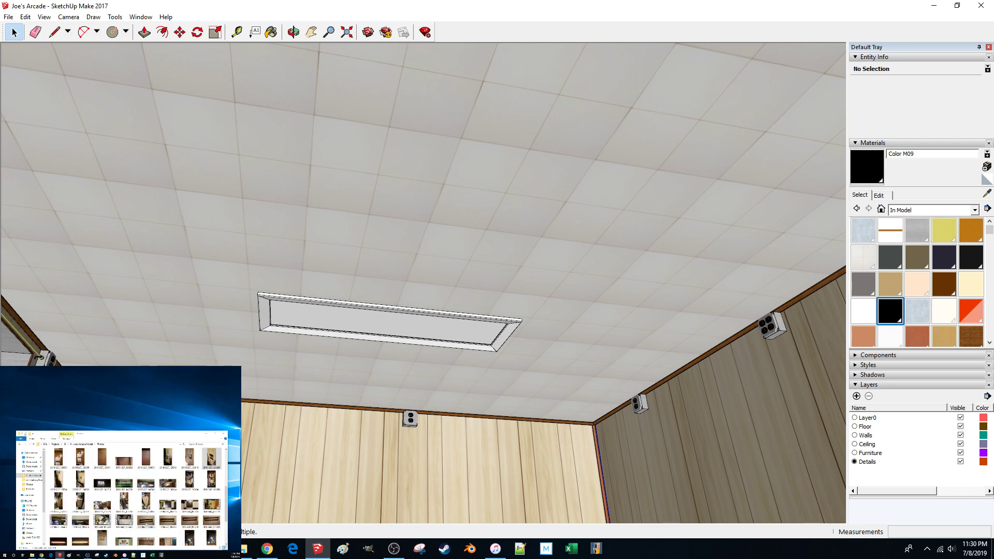
- Open the ceiling light photo 20190602_095813.jpg, examine the fixture's tubes and wooden frame, and close it
{"action": "left_click", "coordinate": [168, 520]}
{"action": "double_click", "coordinate": [168, 521]}
{"action": "left_click_drag", "start_coordinate": [155, 368], "coordinate": [559, 1]}
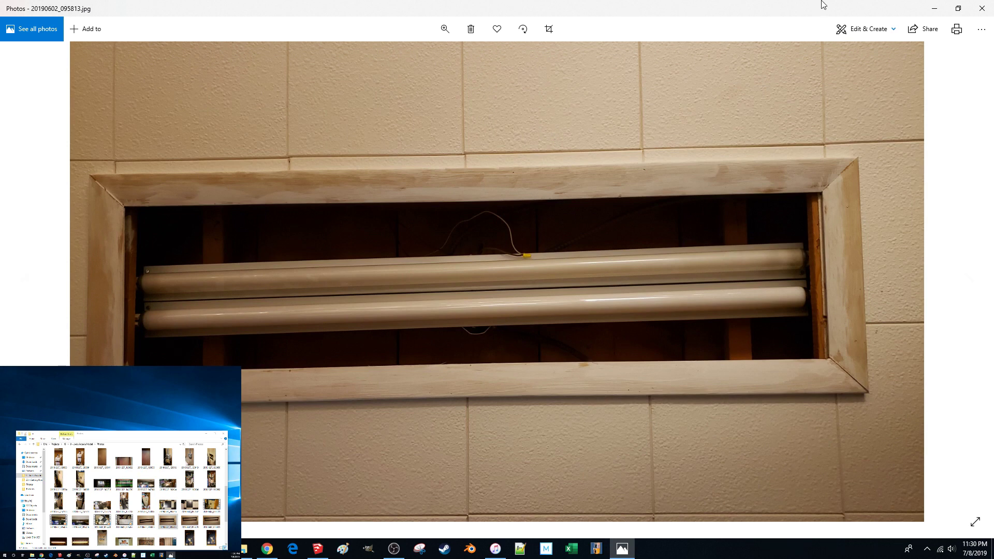
{"action": "left_click", "coordinate": [982, 8]}
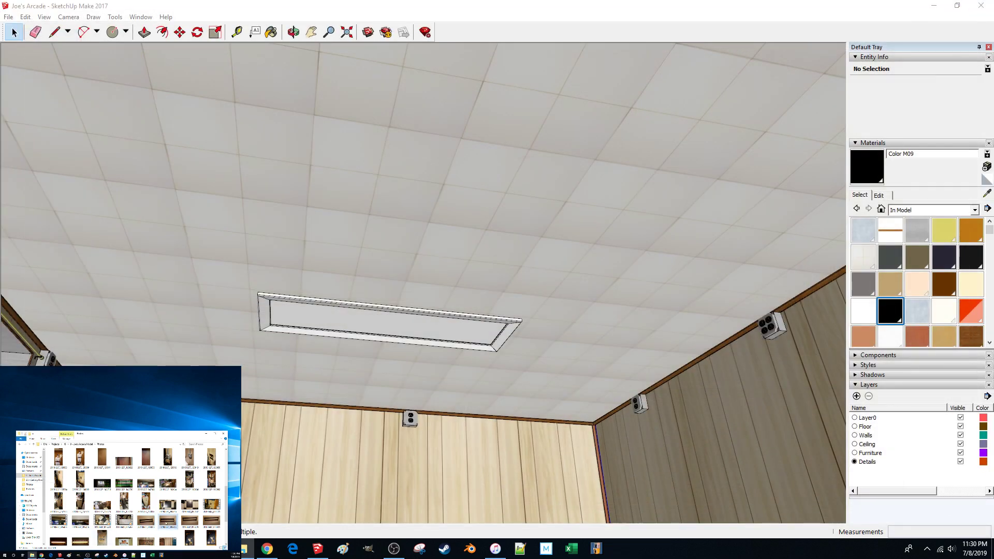
- Open the ceiling light photo from the project's textures folder in Paint
{"action": "left_click", "coordinate": [84, 444]}
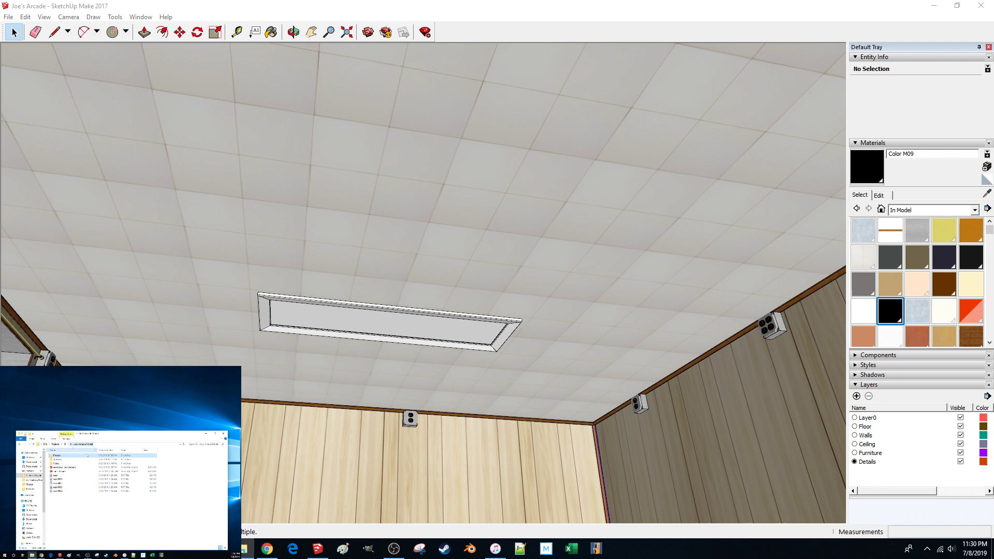
{"action": "double_click", "coordinate": [72, 460]}
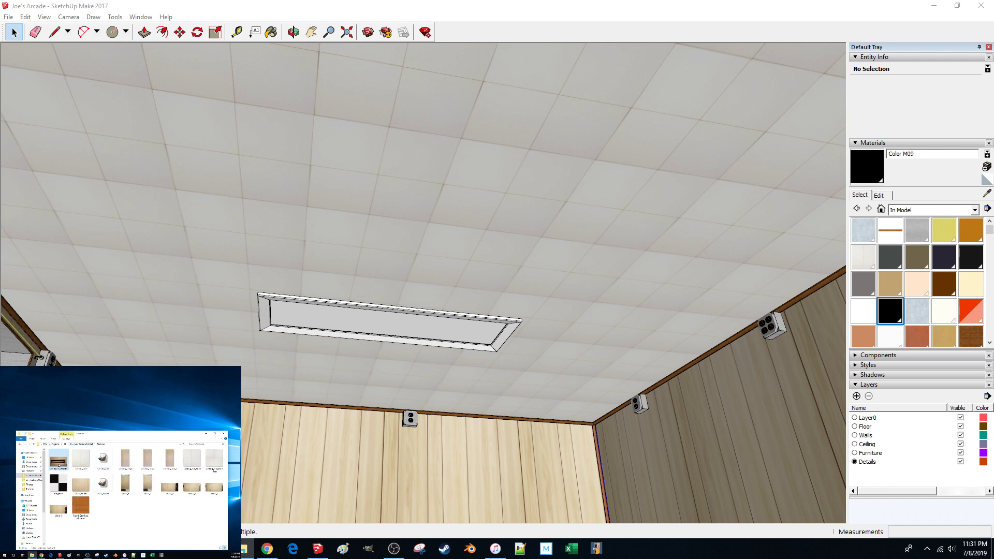
{"action": "right_click", "coordinate": [60, 465]}
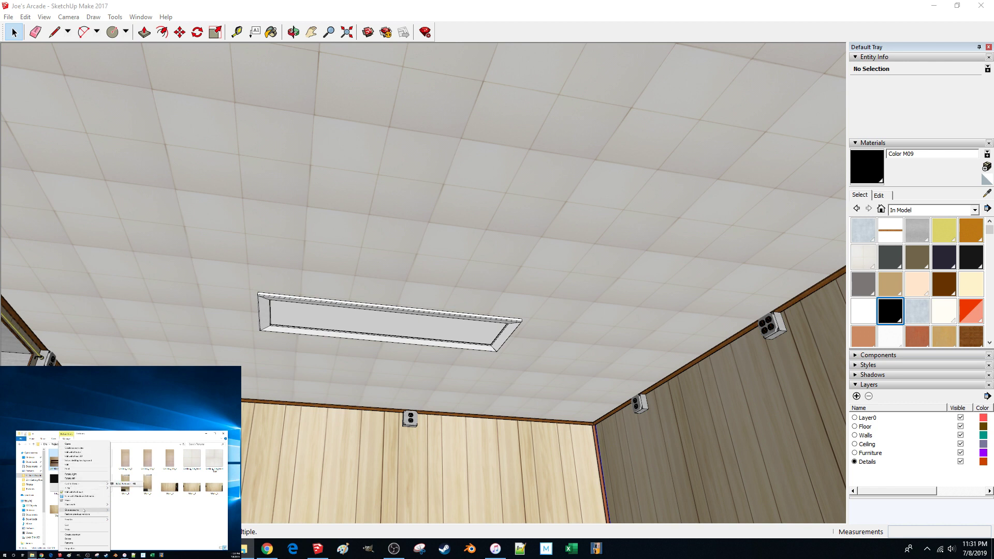
{"action": "mouse_move", "coordinate": [85, 505]}
{"action": "left_click", "coordinate": [122, 513]}
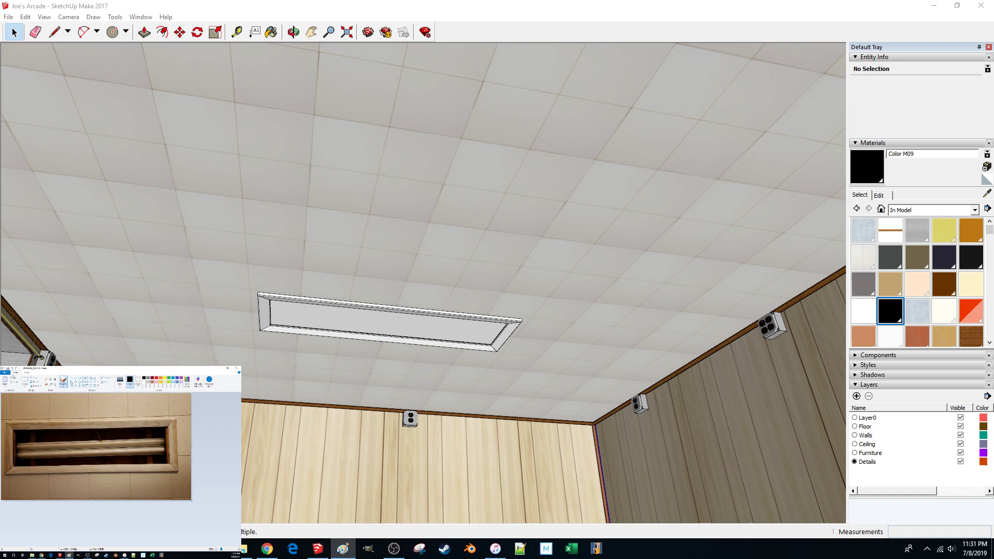
- Crop the ceiling light photo to the outer edges of the fixture's wooden frame
{"action": "left_click", "coordinate": [25, 381]}
{"action": "left_click_drag", "start_coordinate": [2, 478], "coordinate": [185, 478]}
{"action": "left_click", "coordinate": [36, 379]}
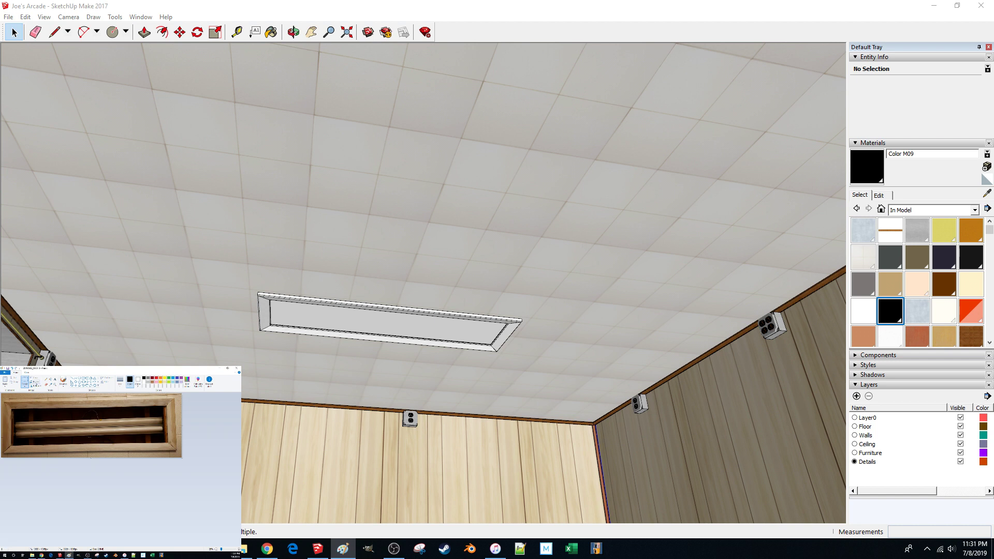
- Start resizing the cropped ceiling light image by percentage, with the horizontal scale ready to change
{"action": "left_click", "coordinate": [34, 383]}
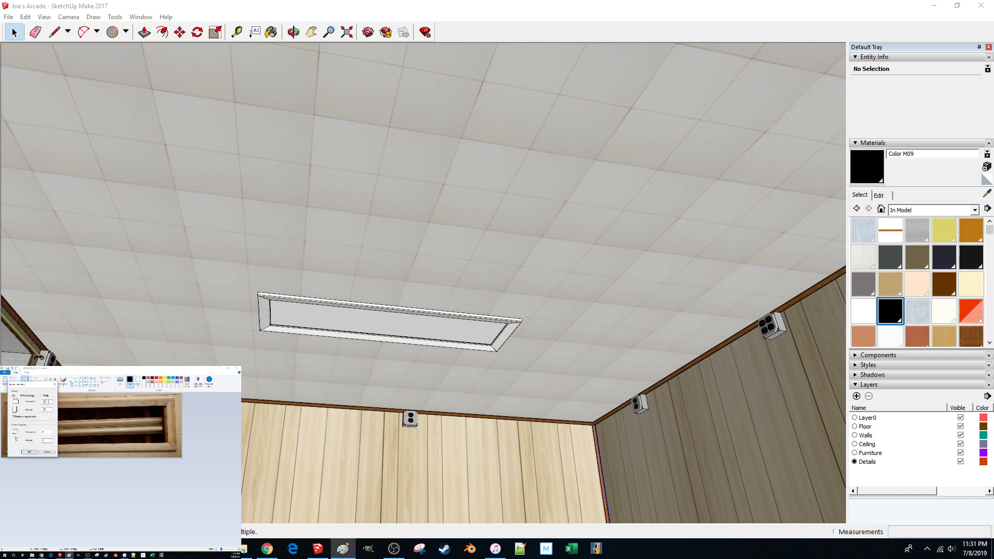
{"action": "left_click_drag", "start_coordinate": [50, 402], "coordinate": [40, 402]}
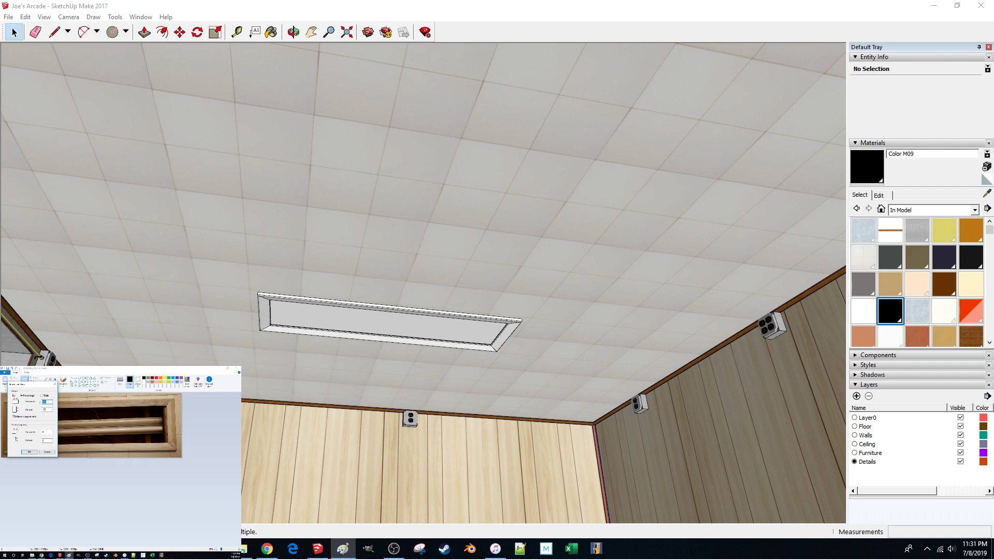
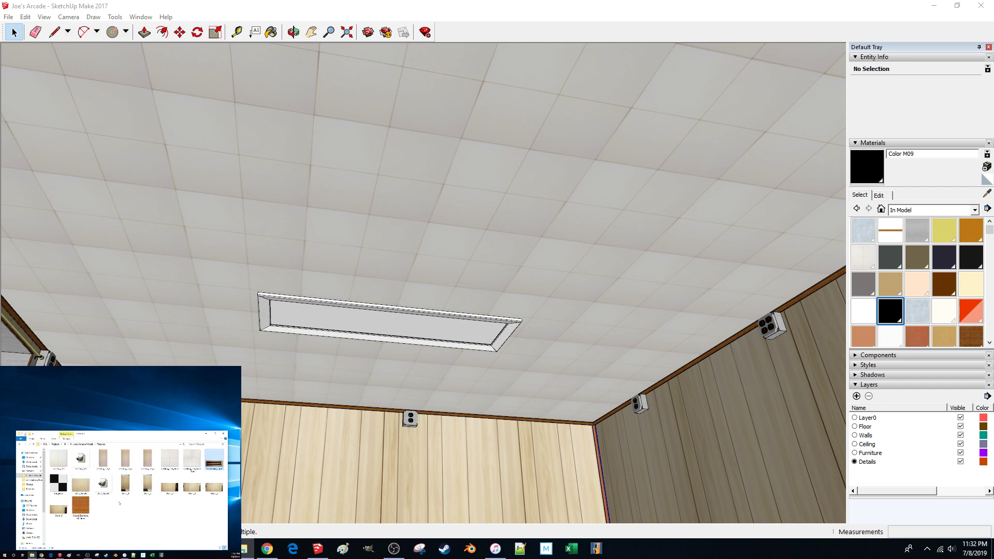
- Create a material named Overhead_Light using Overhead_Light.jpg as its texture image
{"action": "left_click", "coordinate": [986, 168]}
{"action": "type", "text": "Overhead_Light"}
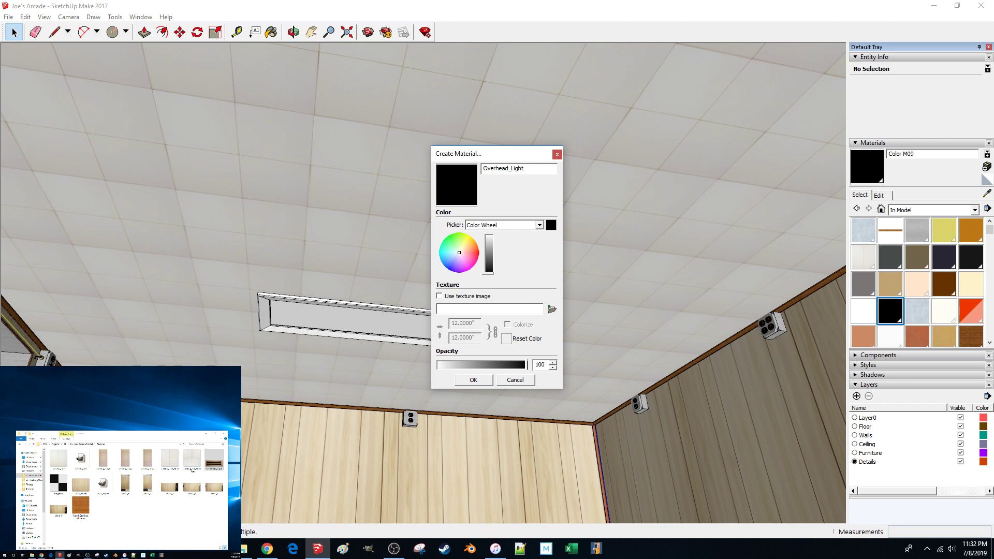
{"action": "left_click", "coordinate": [479, 298]}
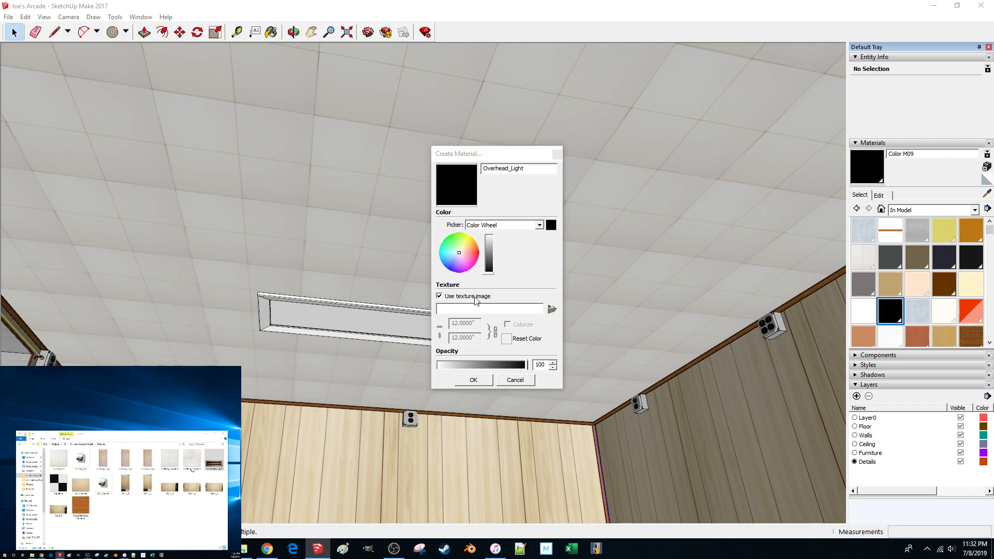
{"action": "double_click", "coordinate": [879, 253]}
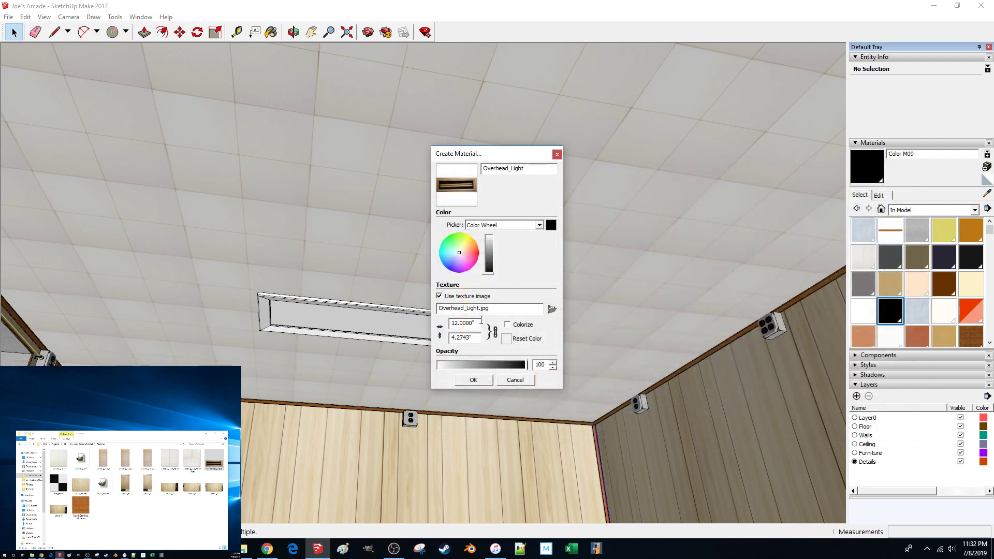
{"action": "left_click", "coordinate": [473, 380]}
{"action": "scroll", "coordinate": [302, 294], "scroll_direction": "up", "scroll_amount": 6}
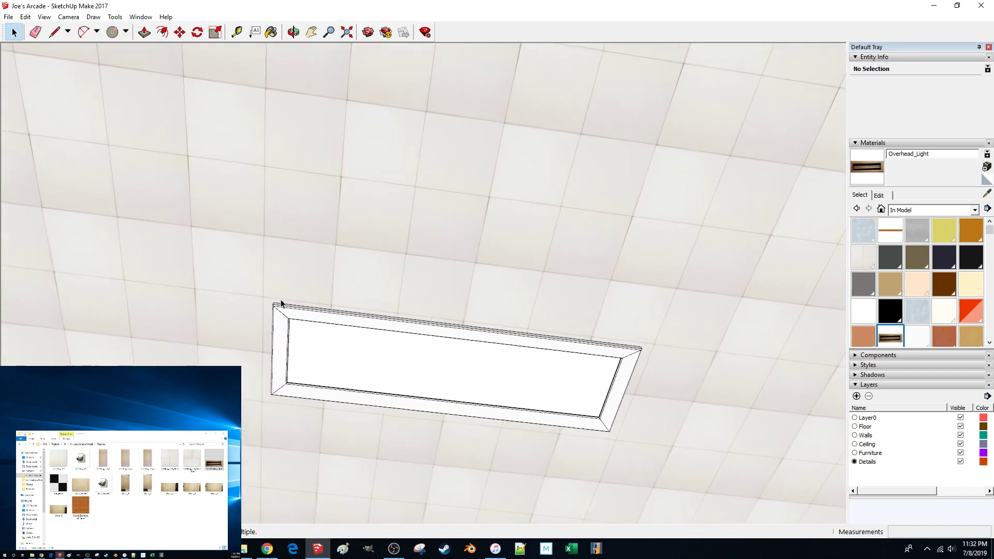
{"action": "middle_click_drag", "start_coordinate": [281, 303], "coordinate": [237, 395]}
{"action": "left_click", "coordinate": [233, 399]}
{"action": "left_click", "coordinate": [233, 398]}
{"action": "key", "text": "m"}
{"action": "left_click", "coordinate": [193, 358]}
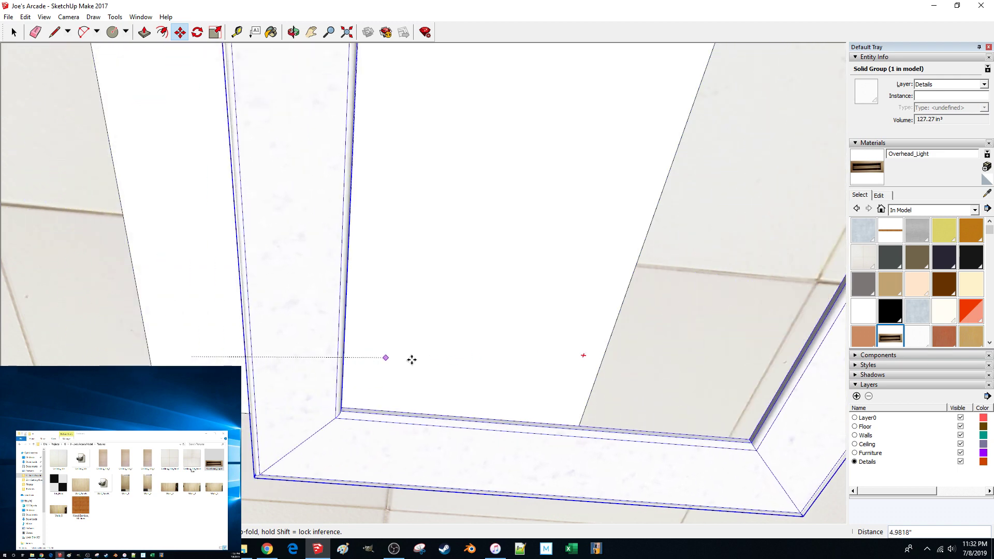
{"action": "middle_click_drag", "start_coordinate": [287, 367], "coordinate": [178, 362]}
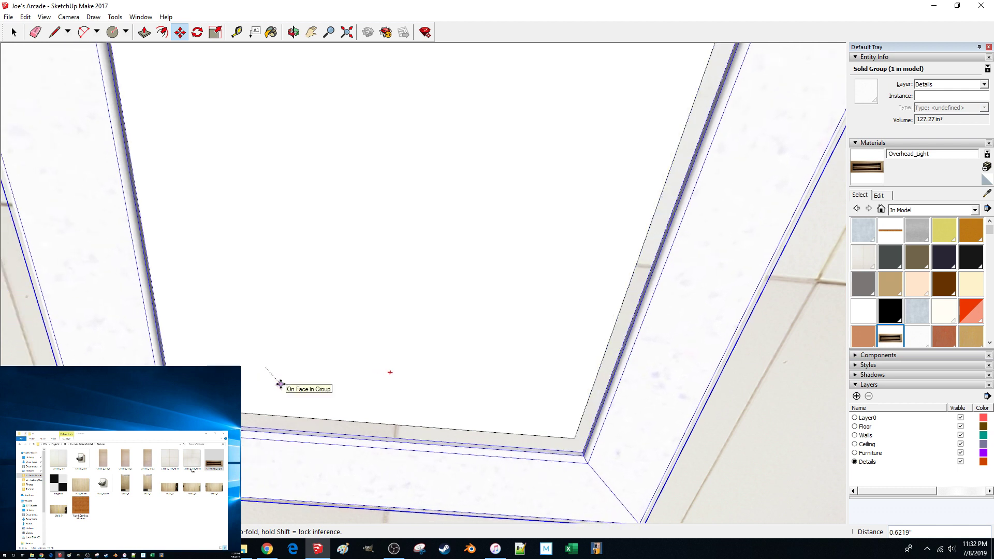
{"action": "key", "text": "Escape"}
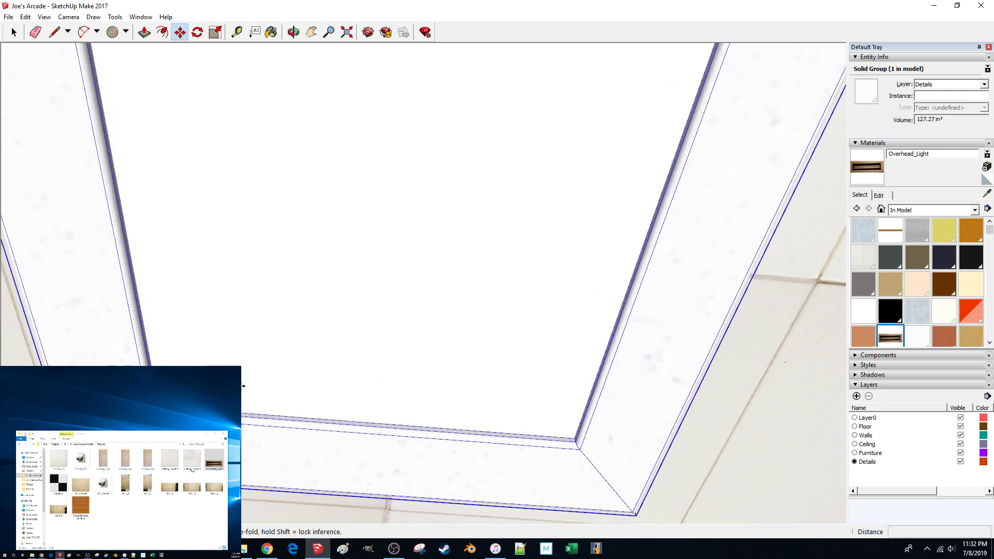
{"action": "key", "text": "space"}
- Measure the width of the light frame's inner opening and set the Overhead_Light texture's height to 11 inches
{"action": "key", "text": "l"}
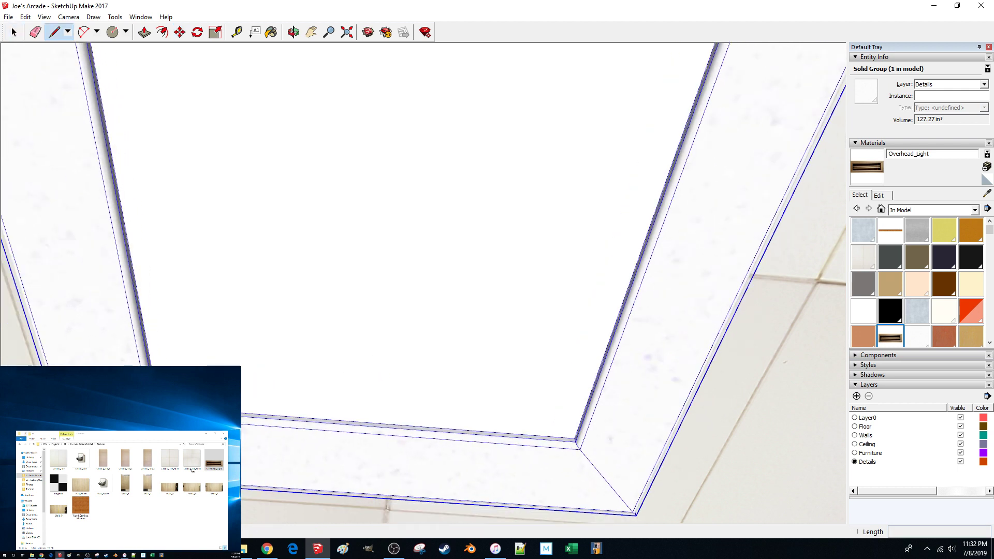
{"action": "left_click", "coordinate": [157, 407]}
{"action": "left_click", "coordinate": [572, 438]}
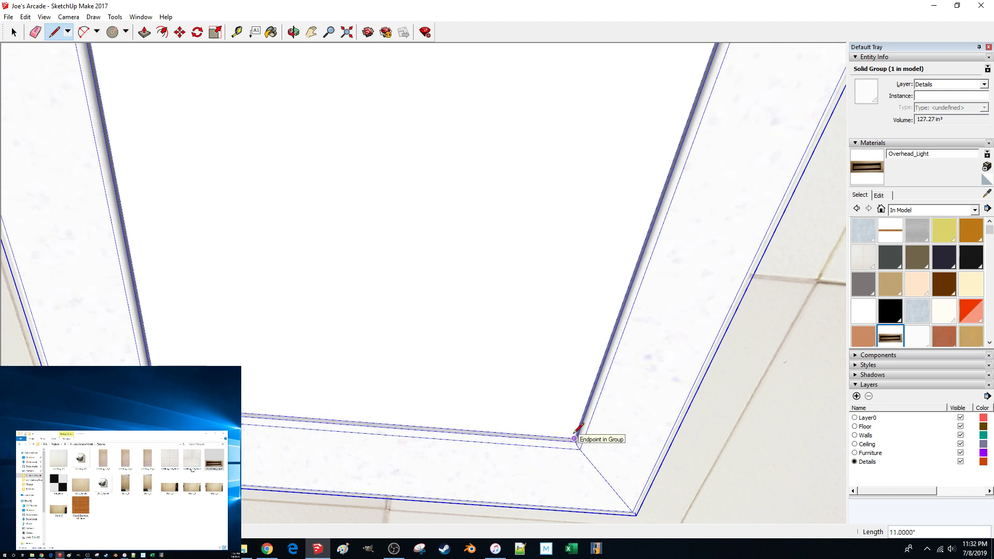
{"action": "key", "text": "space"}
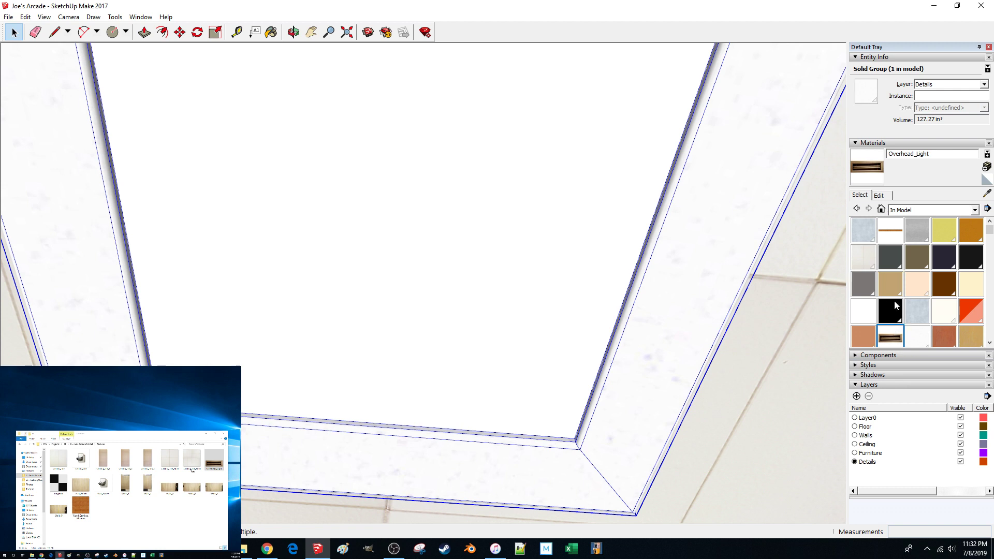
{"action": "left_click", "coordinate": [884, 195]}
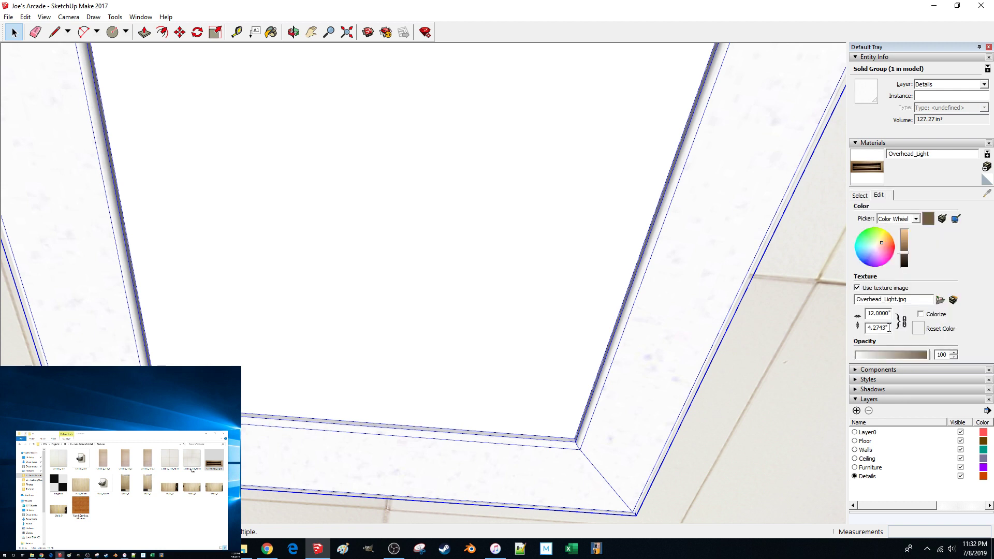
{"action": "left_click_drag", "start_coordinate": [889, 328], "coordinate": [846, 330]}
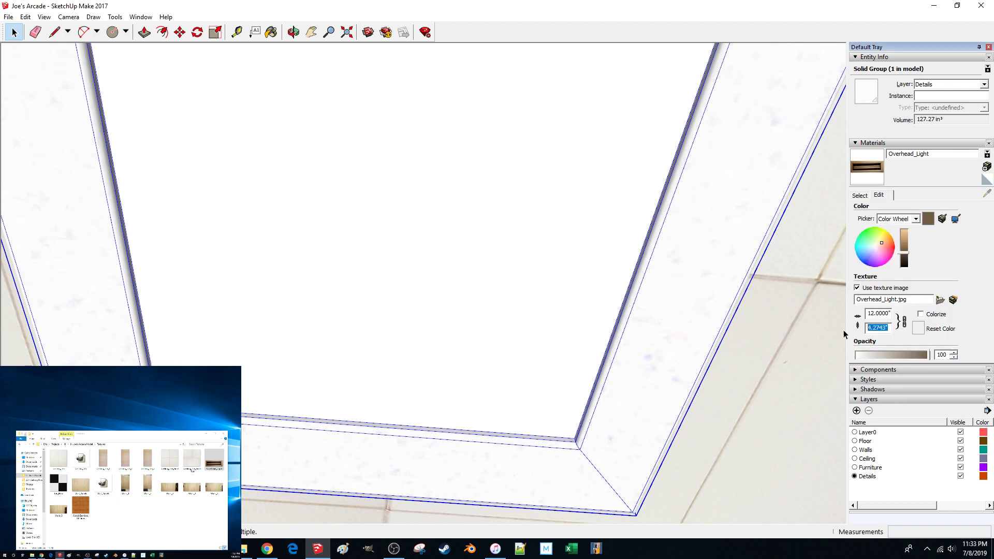
{"action": "type", "text": "11"}
- Make Ceiling the active layer and move the light's recessed box 10 inches down out of the ceiling opening
{"action": "left_click", "coordinate": [580, 324]}
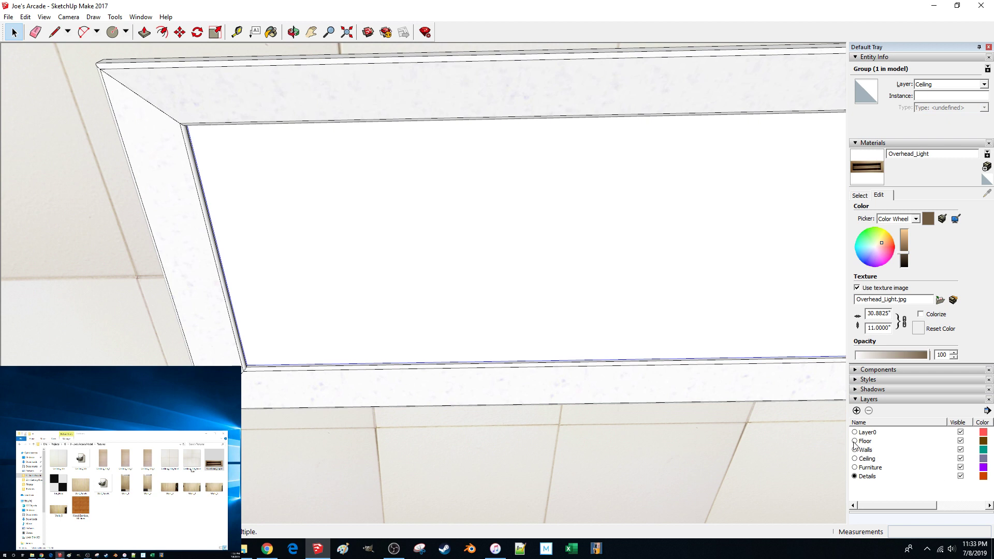
{"action": "left_click", "coordinate": [854, 458]}
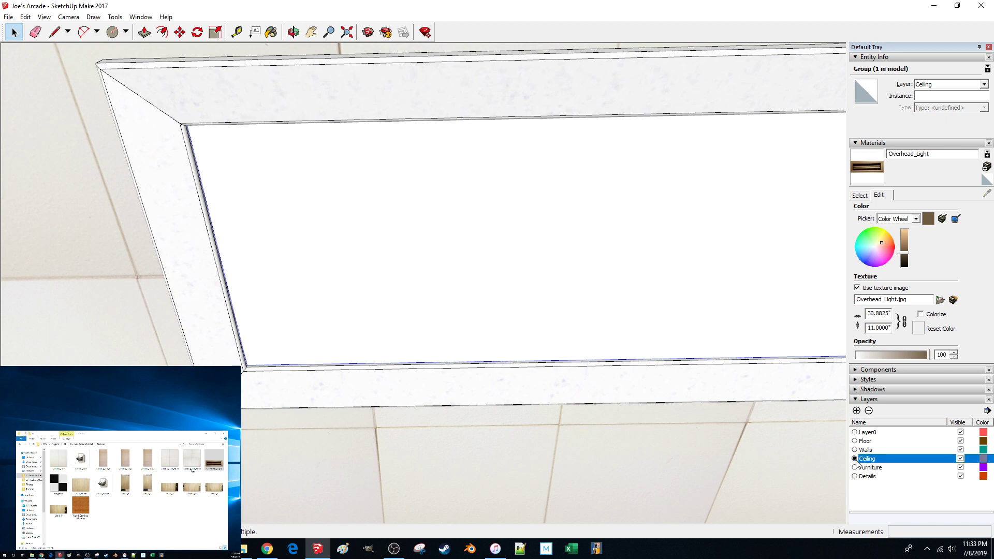
{"action": "double_click", "coordinate": [463, 215]}
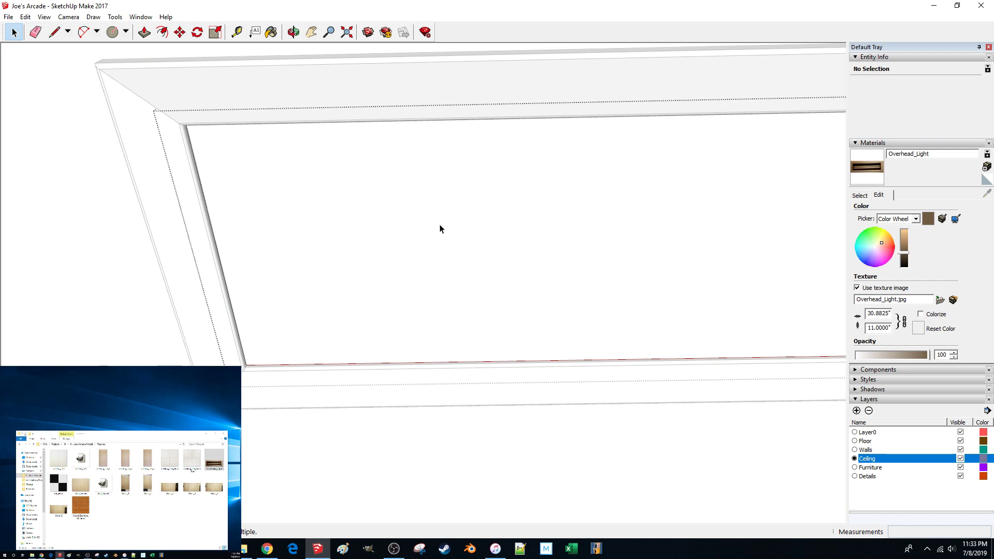
{"action": "left_click", "coordinate": [291, 437]}
{"action": "left_click", "coordinate": [368, 284]}
{"action": "key", "text": "m"}
{"action": "left_click", "coordinate": [366, 266]}
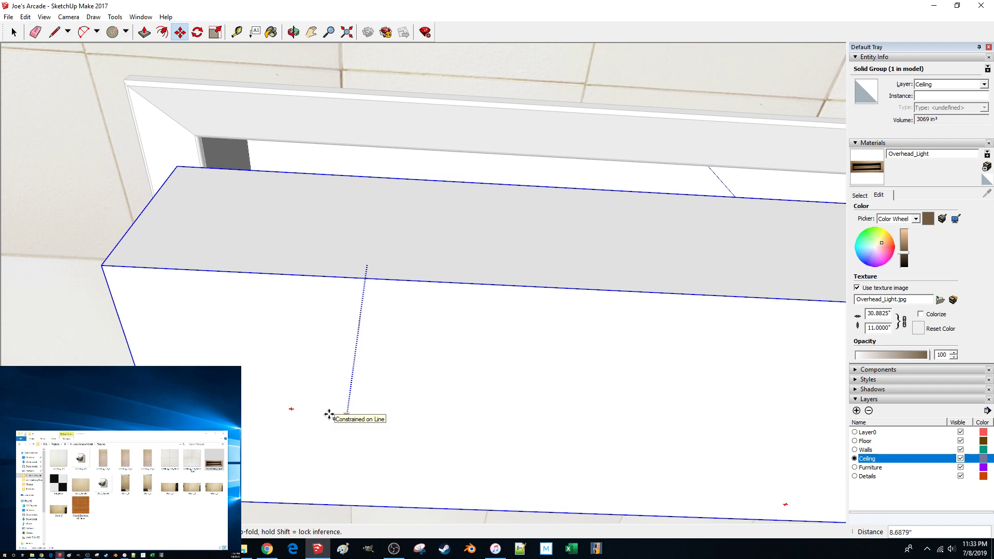
{"action": "type", "text": "10"}
{"action": "key", "text": "Return"}
{"action": "middle_click_drag", "start_coordinate": [329, 414], "coordinate": [470, 346]}
{"action": "key", "text": "space"}
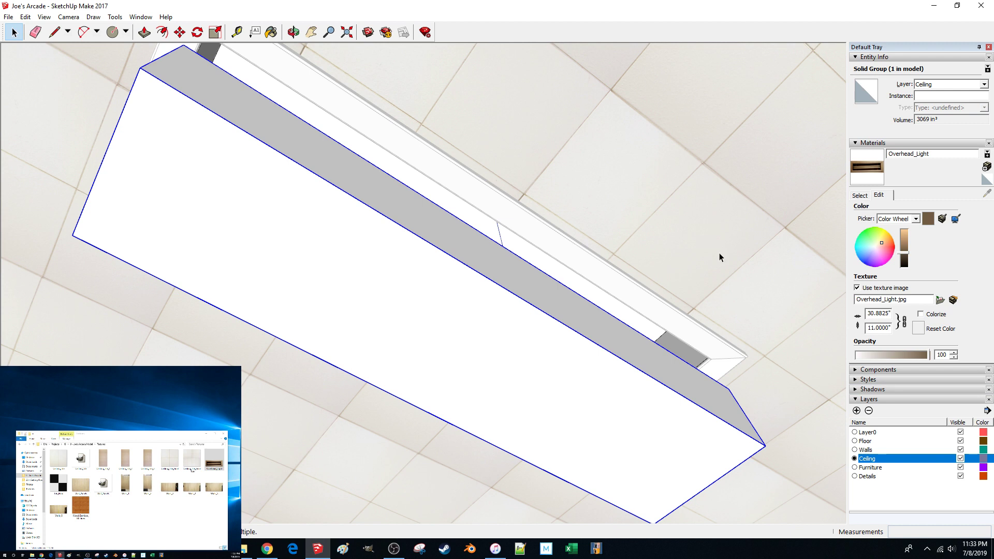
- Open the light box group for editing and paint its sides with the black Color M09 material
{"action": "double_click", "coordinate": [476, 384]}
{"action": "left_click", "coordinate": [860, 194]}
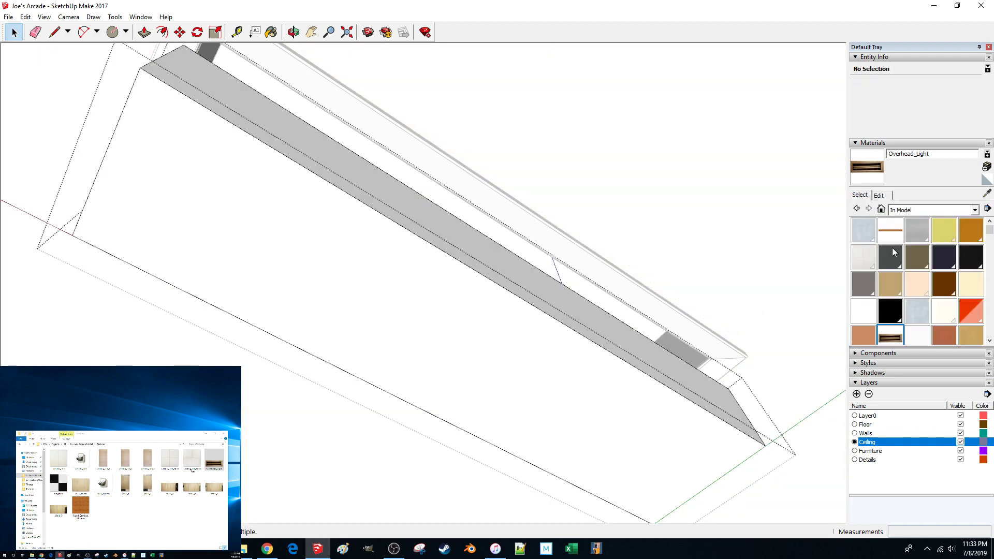
{"action": "left_click", "coordinate": [890, 306]}
{"action": "left_click", "coordinate": [639, 350]}
- Apply the Overhead_Light material to the bottom face of the light box
{"action": "mouse_move", "coordinate": [638, 348]}
{"action": "middle_mouse_down"}
{"action": "mouse_move", "coordinate": [406, 184]}
{"action": "mouse_move", "coordinate": [390, 224]}
{"action": "mouse_move", "coordinate": [344, 238]}
{"action": "mouse_move", "coordinate": [349, 357]}
{"action": "mouse_move", "coordinate": [492, 275]}
{"action": "middle_mouse_up"}
{"action": "left_click", "coordinate": [890, 336]}
{"action": "scroll", "coordinate": [381, 178], "scroll_direction": "up", "scroll_amount": 5}
{"action": "left_click", "coordinate": [378, 178]}
{"action": "scroll", "coordinate": [381, 181], "scroll_direction": "down", "scroll_amount": 10}
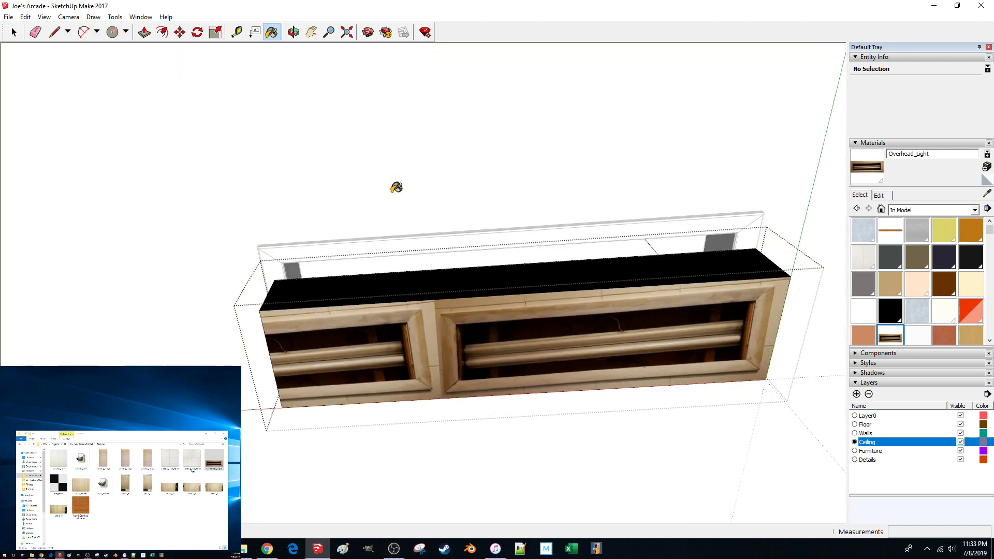
- Reposition the light texture on the box's bottom face and enlarge it so a single fixture opening covers the face
{"action": "middle_click_drag", "start_coordinate": [396, 187], "coordinate": [435, 200]}
{"action": "key", "text": "space"}
{"action": "left_click", "coordinate": [463, 329]}
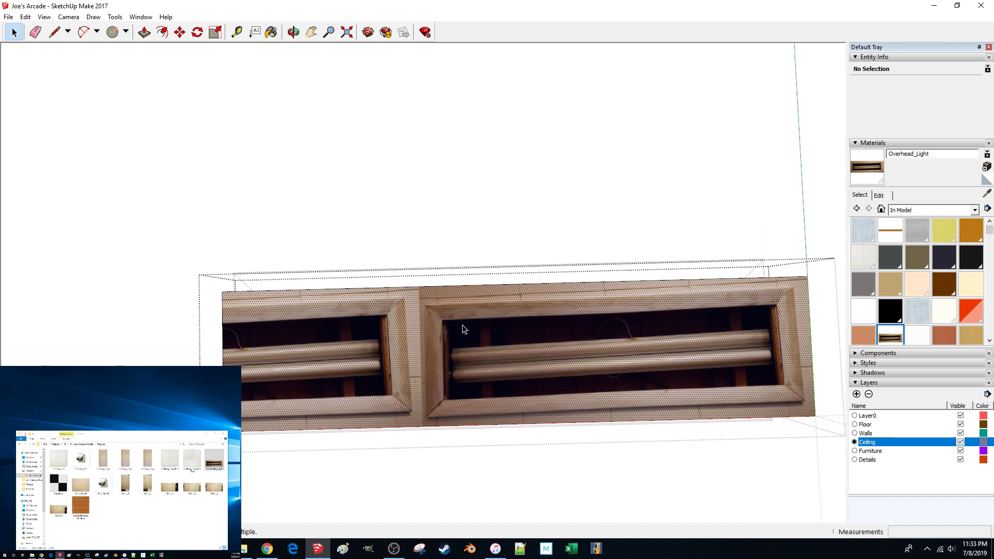
{"action": "right_click", "coordinate": [463, 329]}
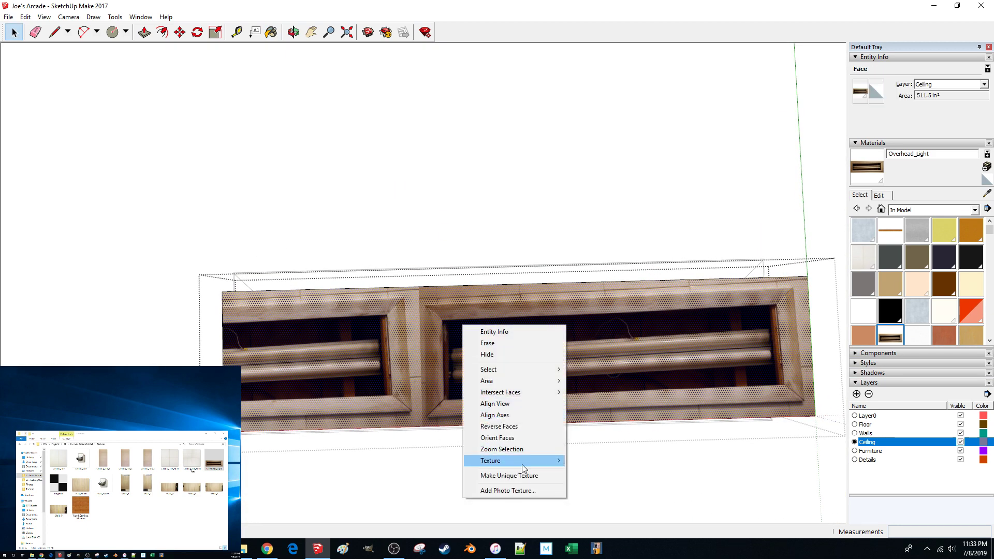
{"action": "mouse_move", "coordinate": [523, 461]}
{"action": "left_click", "coordinate": [593, 460]}
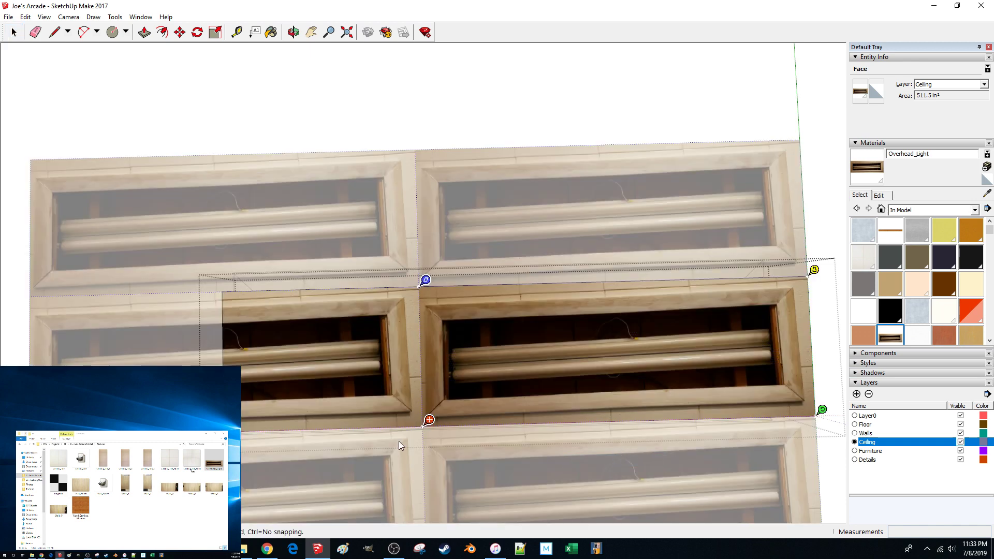
{"action": "left_click_drag", "start_coordinate": [429, 420], "coordinate": [215, 450]}
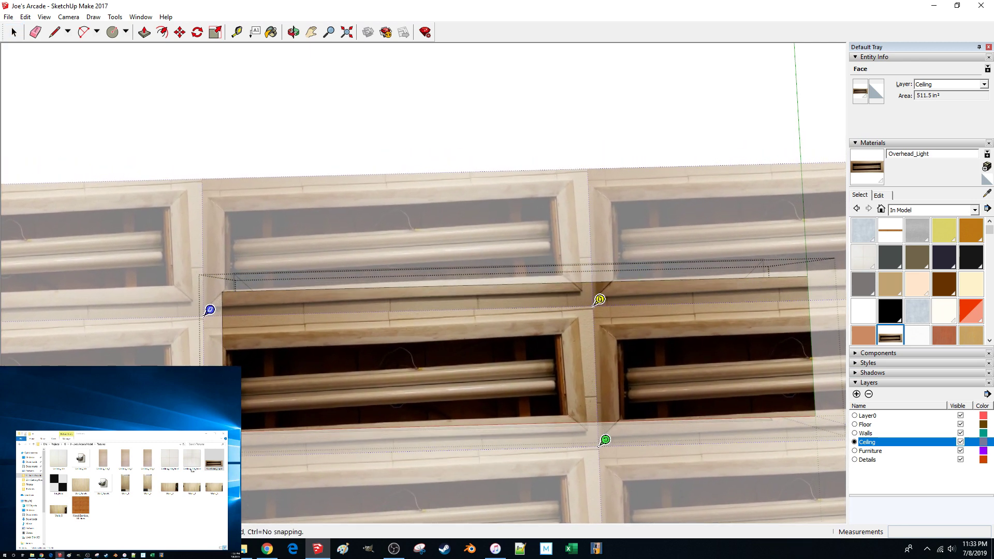
{"action": "middle_click_drag", "start_coordinate": [222, 401], "coordinate": [113, 425], "text": "shift"}
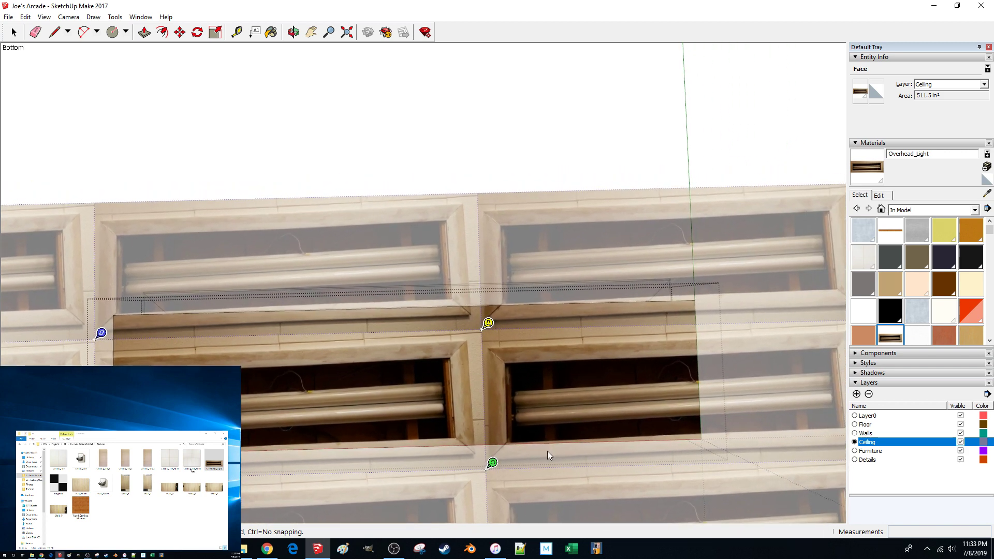
{"action": "left_click_drag", "start_coordinate": [489, 470], "coordinate": [782, 475]}
{"action": "left_click_drag", "start_coordinate": [353, 380], "coordinate": [336, 397]}
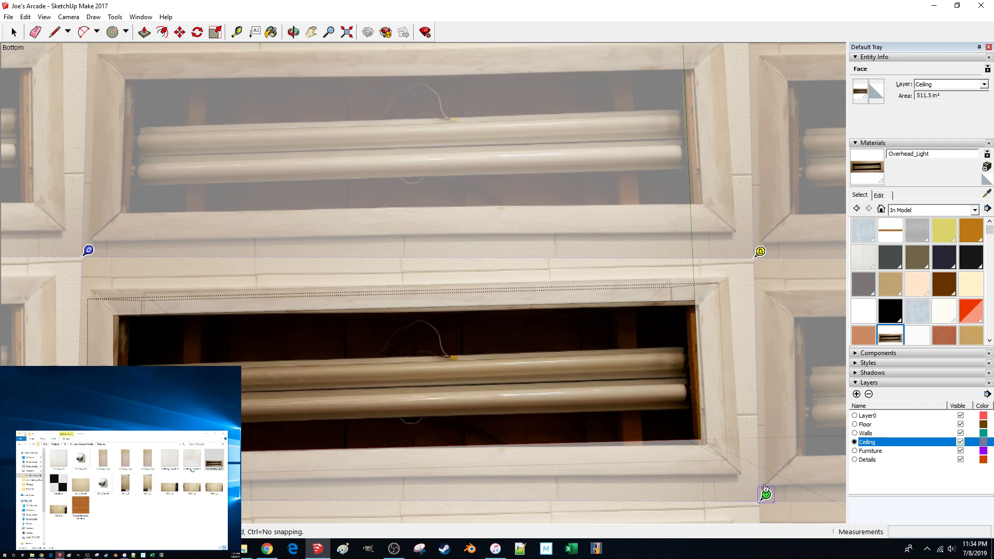
- Fine-tune the texture's scale, rotation and offset until the photo's inner frame edges match the bottom face, and finish positioning
{"action": "left_click_drag", "start_coordinate": [766, 492], "coordinate": [767, 485]}
{"action": "left_click_drag", "start_coordinate": [433, 452], "coordinate": [426, 453]}
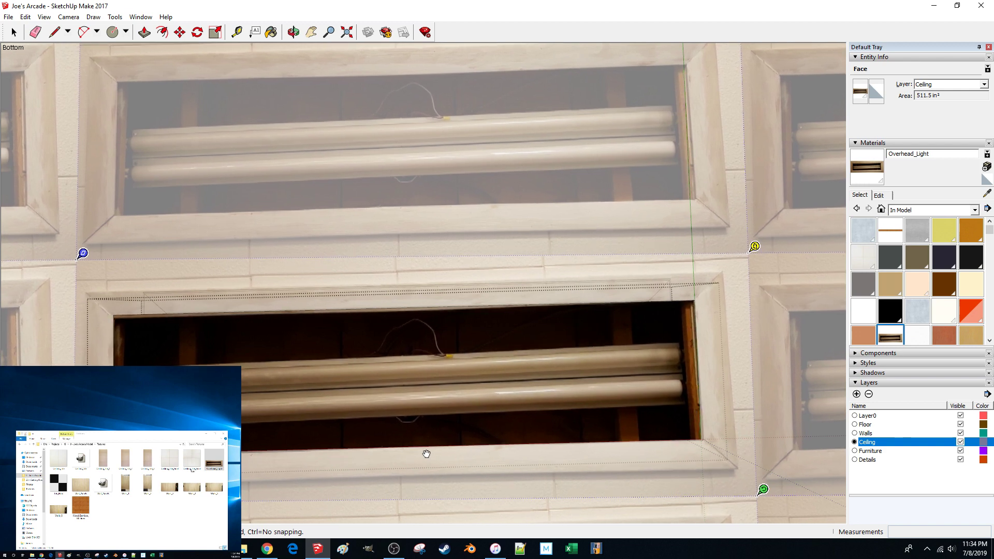
{"action": "left_click_drag", "start_coordinate": [426, 454], "coordinate": [427, 454]}
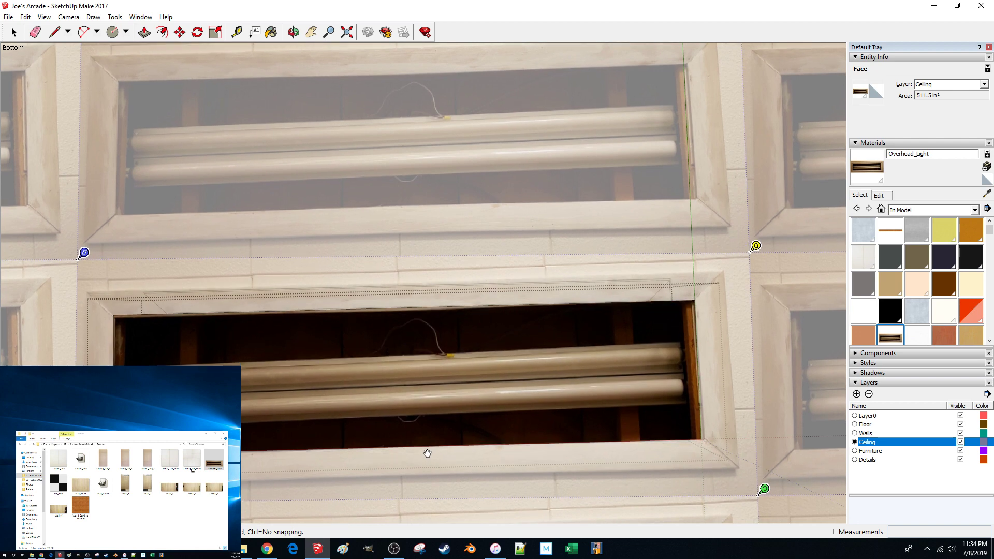
{"action": "left_click_drag", "start_coordinate": [764, 489], "coordinate": [774, 493]}
{"action": "left_click_drag", "start_coordinate": [405, 400], "coordinate": [396, 402]}
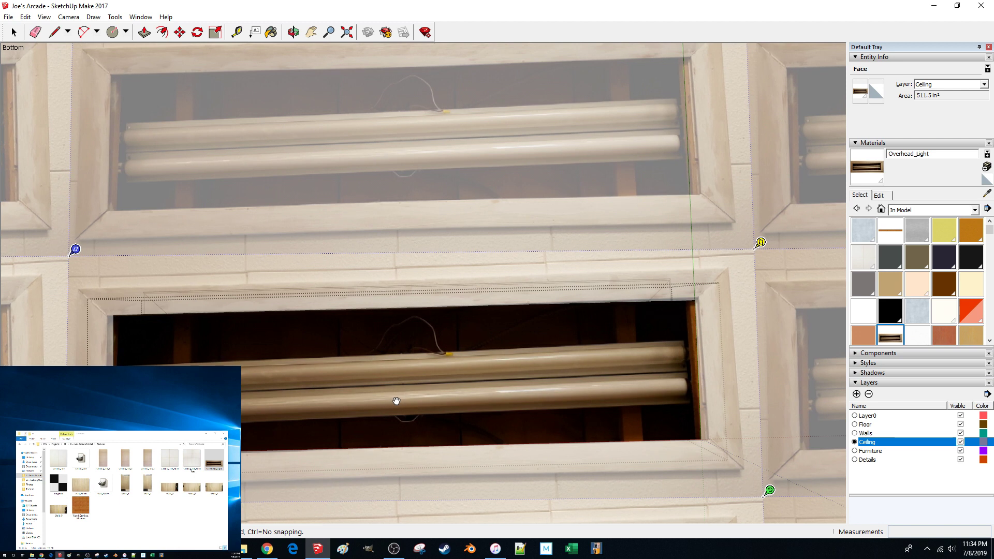
{"action": "left_click_drag", "start_coordinate": [396, 402], "coordinate": [396, 400]}
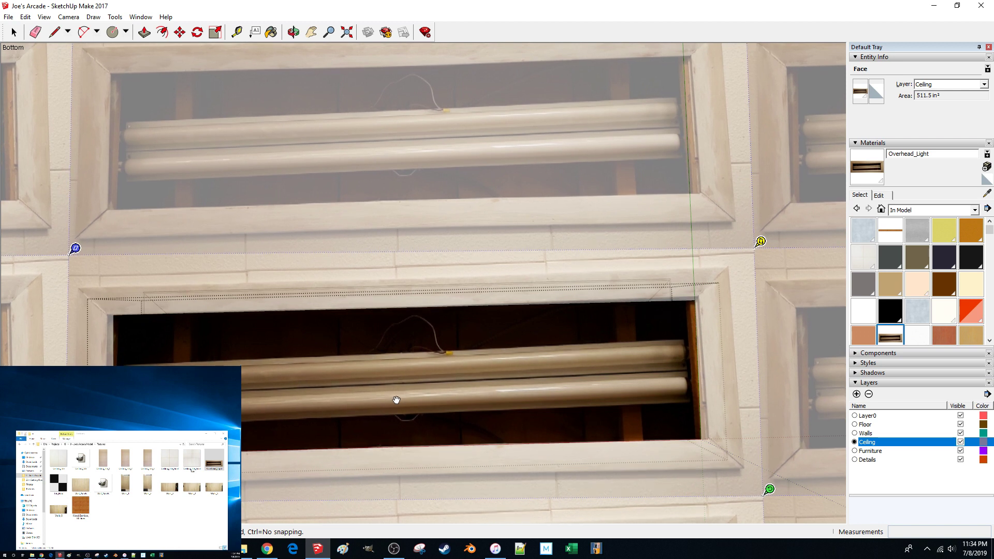
{"action": "left_click_drag", "start_coordinate": [396, 399], "coordinate": [396, 401]}
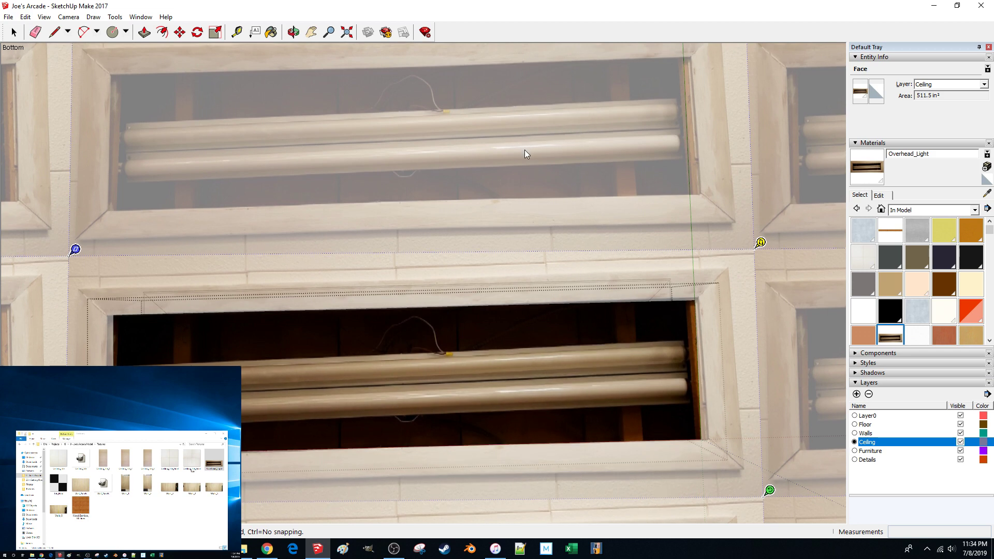
{"action": "middle_click_drag", "start_coordinate": [524, 147], "coordinate": [526, 153]}
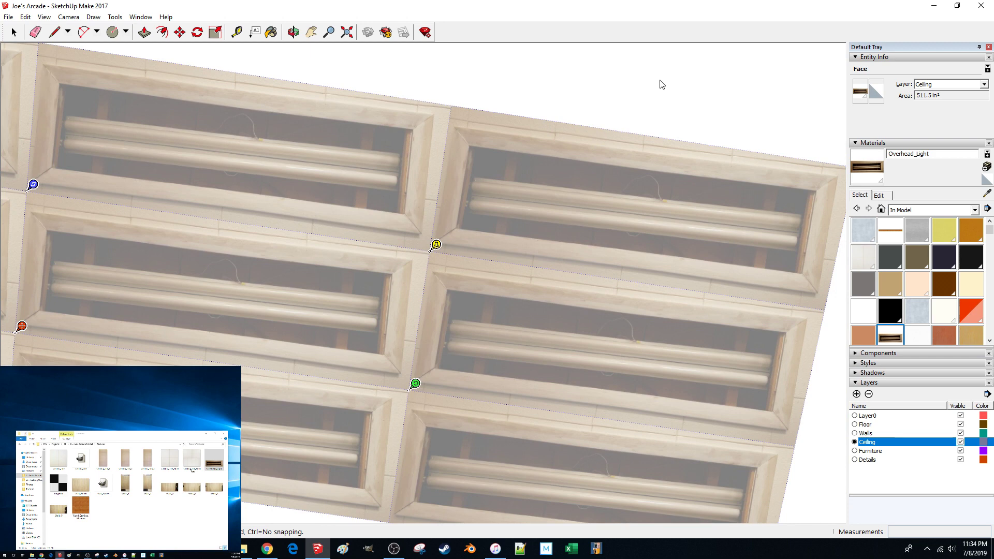
{"action": "left_click", "coordinate": [660, 80]}
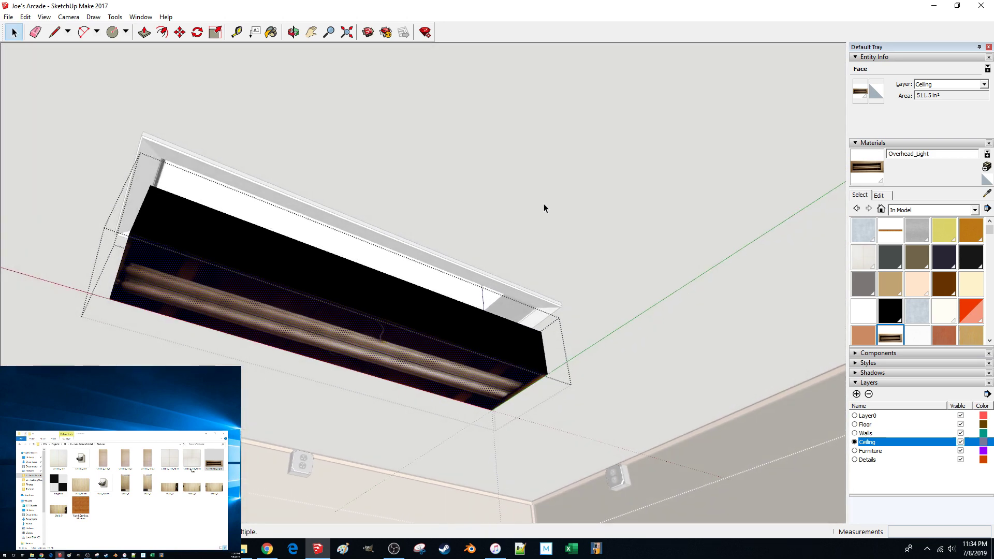
- Finish editing the textured light box and move it up into its recessed ceiling frame
{"action": "left_click", "coordinate": [544, 204]}
{"action": "middle_click_drag", "start_coordinate": [542, 203], "coordinate": [528, 291]}
{"action": "left_click", "coordinate": [515, 284]}
{"action": "key", "text": "m"}
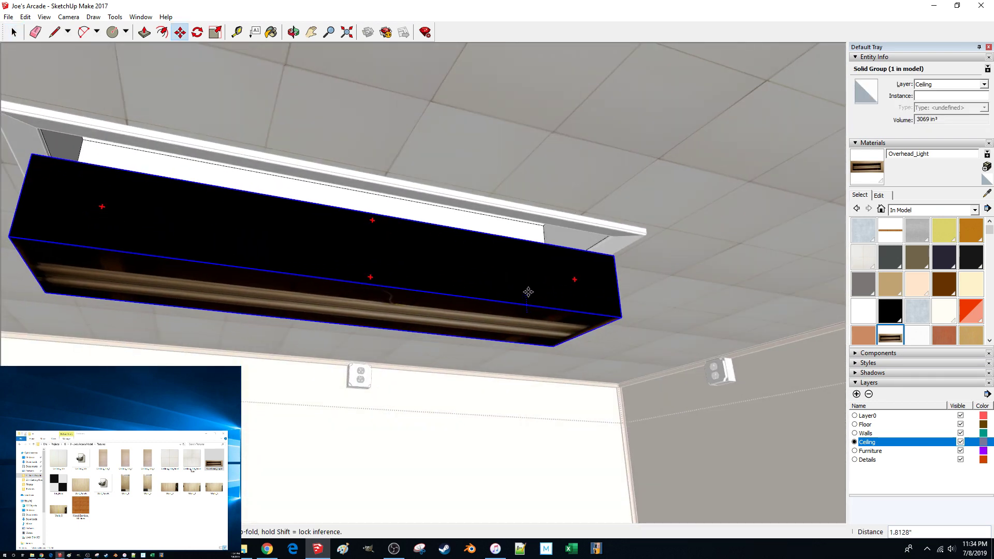
{"action": "key", "text": "Escape"}
{"action": "key", "text": "space"}
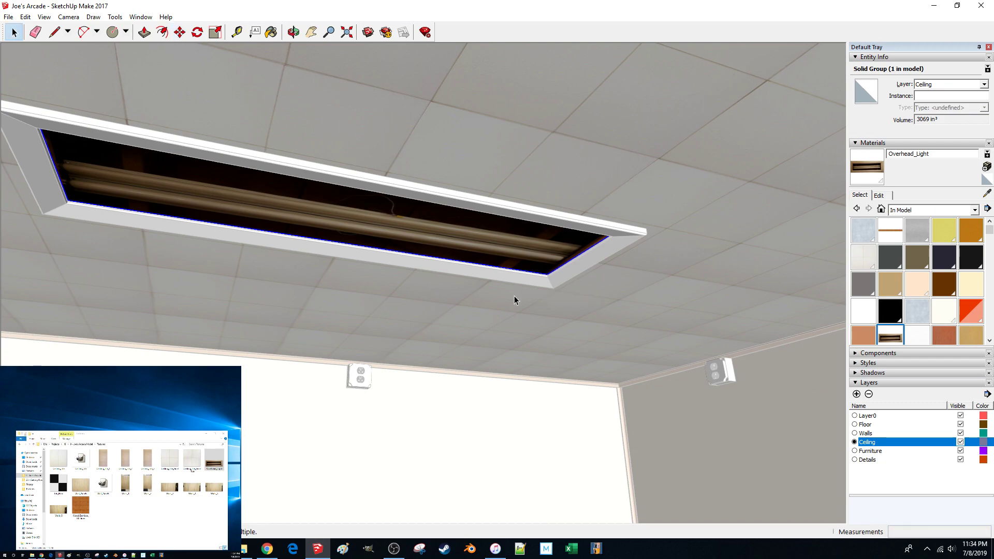
{"action": "scroll", "coordinate": [514, 296], "scroll_direction": "up", "scroll_amount": 5}
{"action": "left_click", "coordinate": [532, 267]}
- Start a new material named Overhead_Light_On for the other ceiling light
{"action": "scroll", "coordinate": [532, 266], "scroll_direction": "down", "scroll_amount": 5}
{"action": "middle_click_drag", "start_coordinate": [531, 267], "coordinate": [518, 189]}
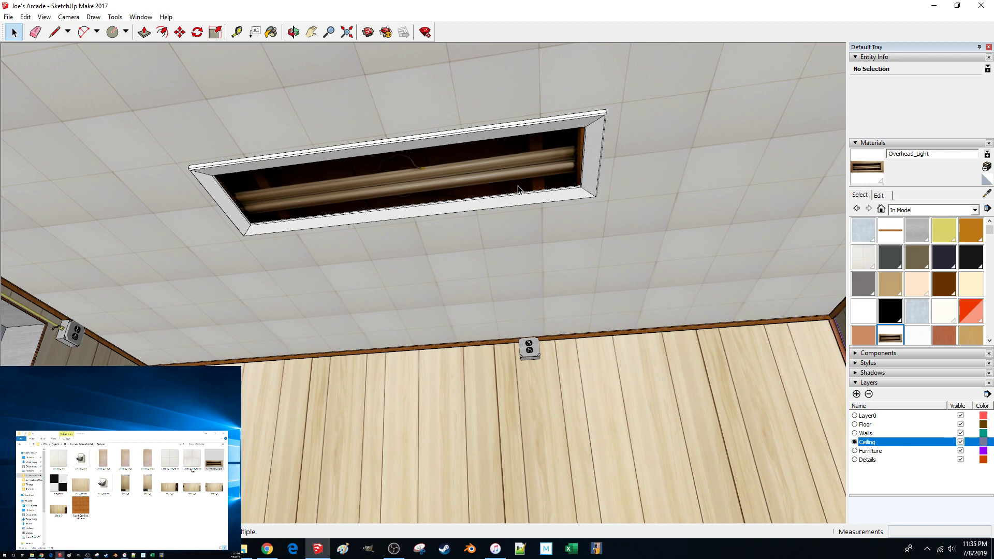
{"action": "scroll", "coordinate": [519, 189], "scroll_direction": "down", "scroll_amount": 6}
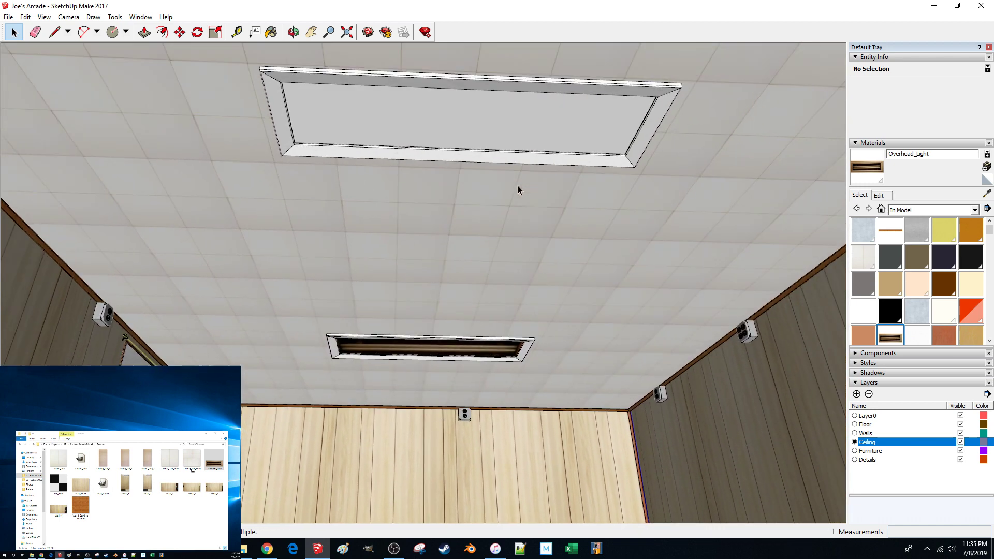
{"action": "middle_click_drag", "start_coordinate": [518, 187], "coordinate": [519, 189]}
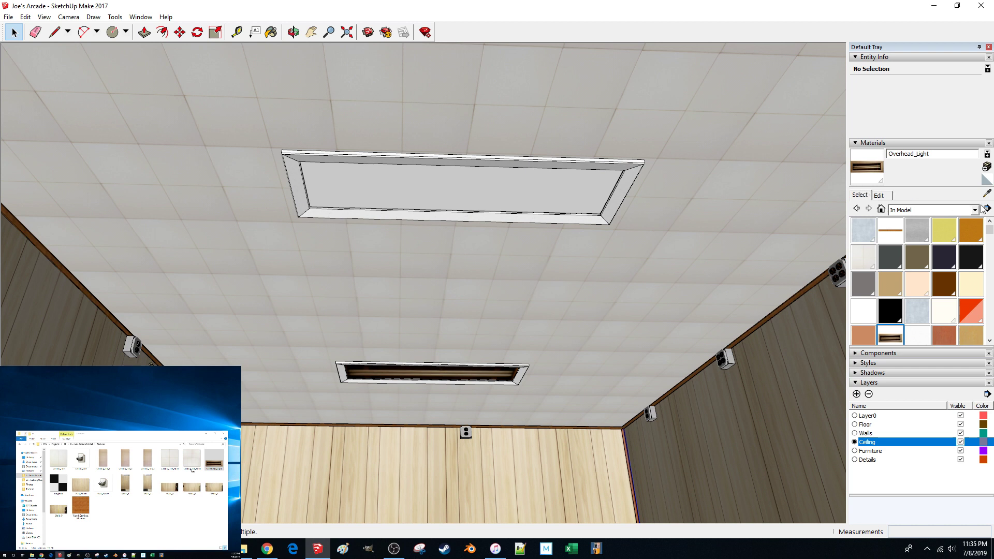
{"action": "left_click", "coordinate": [987, 167]}
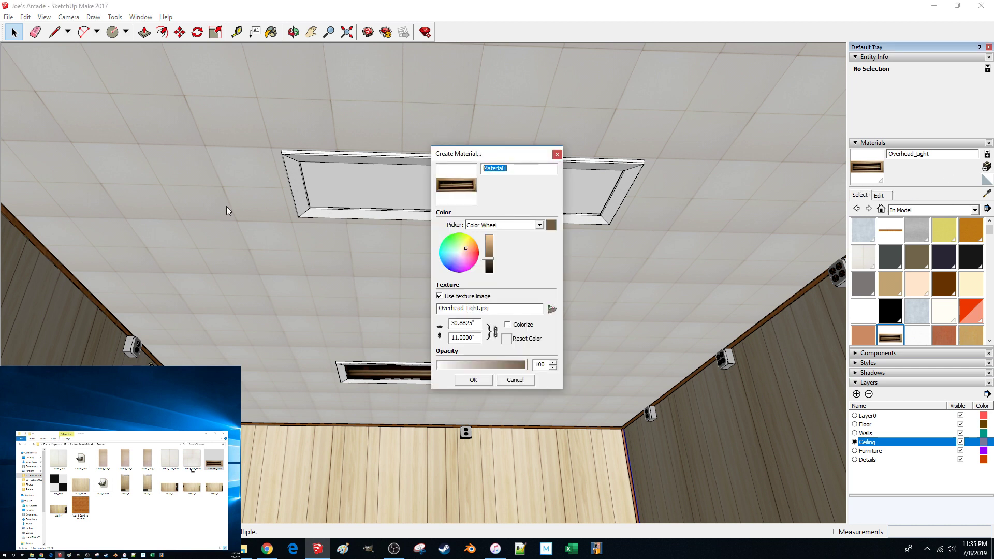
{"action": "type", "text": "L"}
{"action": "type", "text": "verhead"}
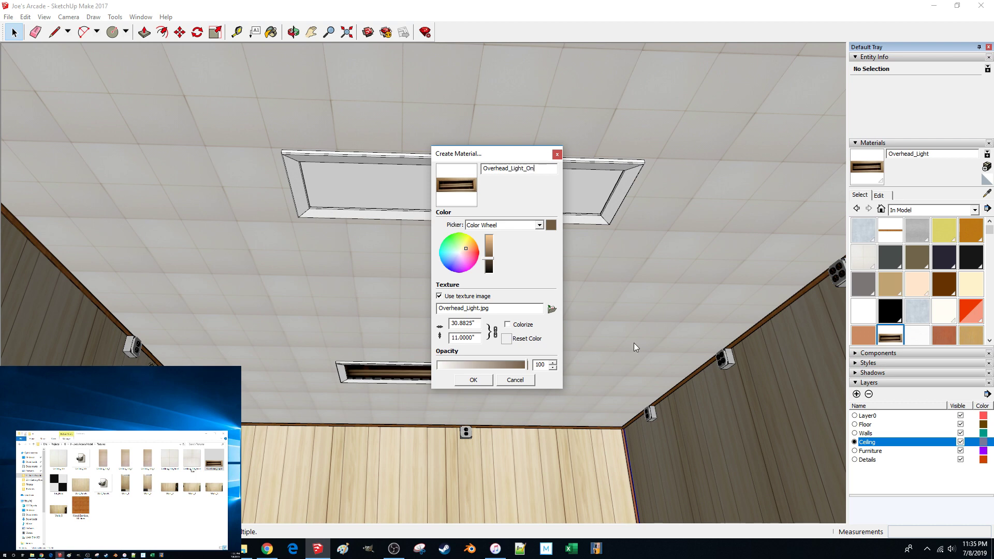
- Assign the photo 20190602_095947 from the project's Photos folder as the texture image and create the material
{"action": "left_click", "coordinate": [552, 310]}
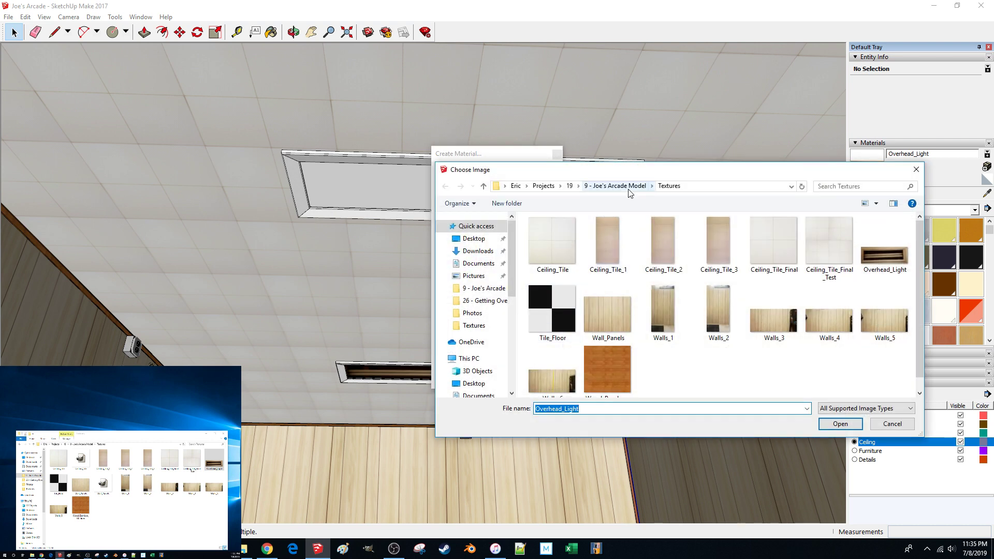
{"action": "left_click", "coordinate": [619, 185]}
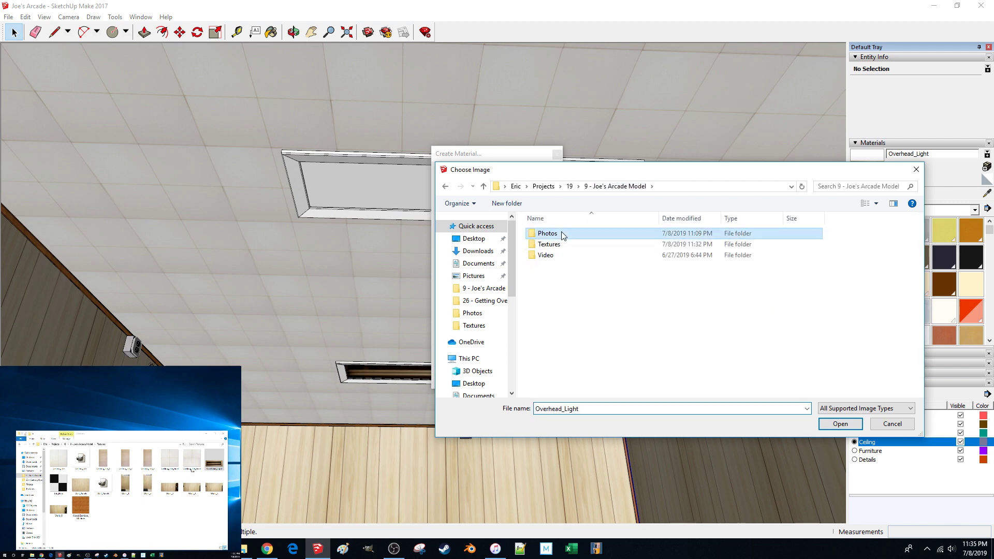
{"action": "double_click", "coordinate": [566, 230]}
{"action": "scroll", "coordinate": [597, 285], "scroll_direction": "down", "scroll_amount": 3}
{"action": "scroll", "coordinate": [597, 281], "scroll_direction": "down", "scroll_amount": 5}
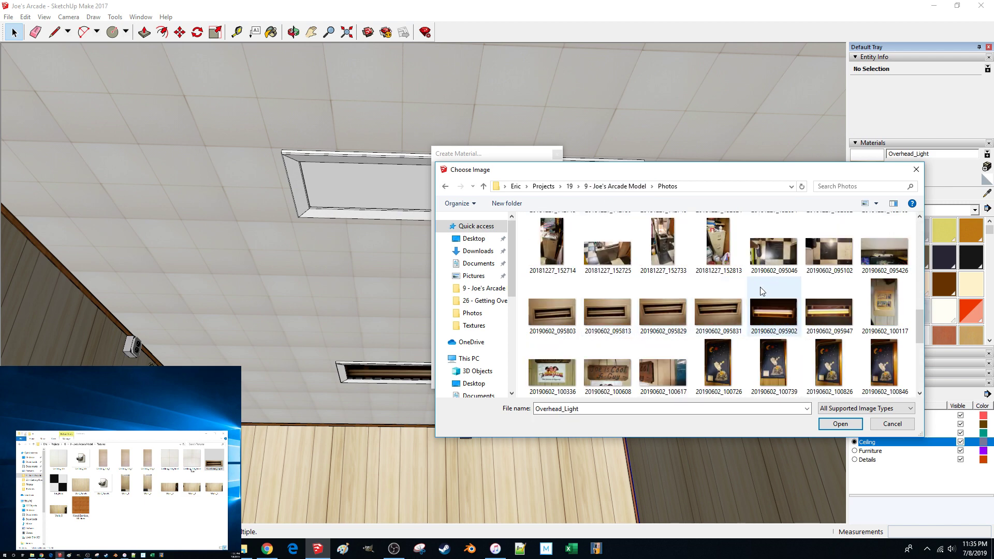
{"action": "double_click", "coordinate": [827, 311]}
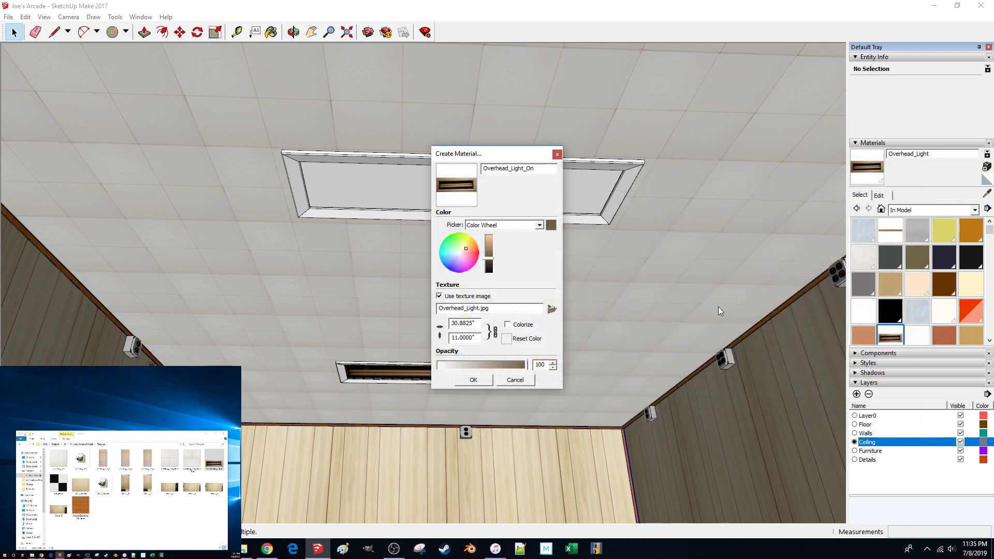
{"action": "left_click", "coordinate": [473, 380]}
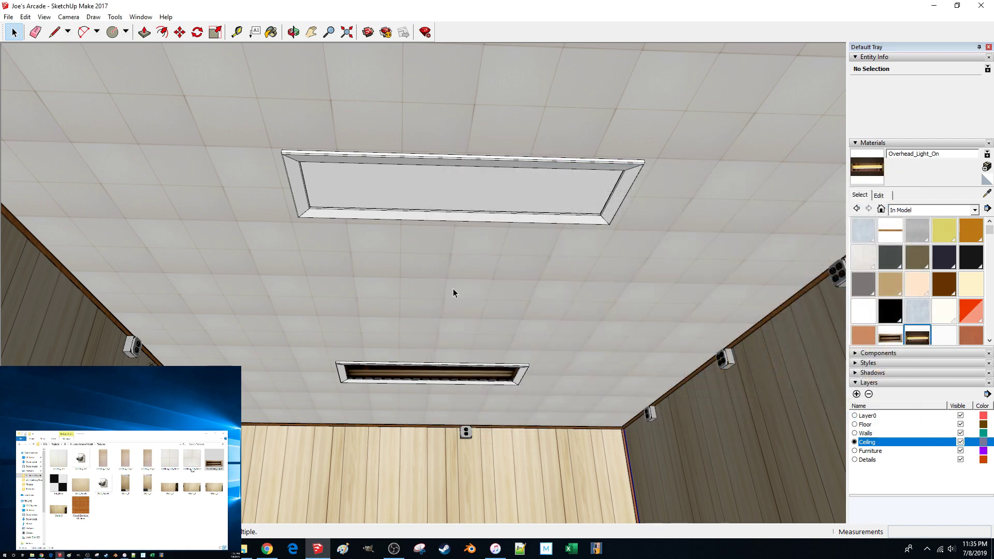
- Paint the second ceiling fixture's light box with the Overhead_Light_On material
{"action": "scroll", "coordinate": [422, 205], "scroll_direction": "up", "scroll_amount": 5}
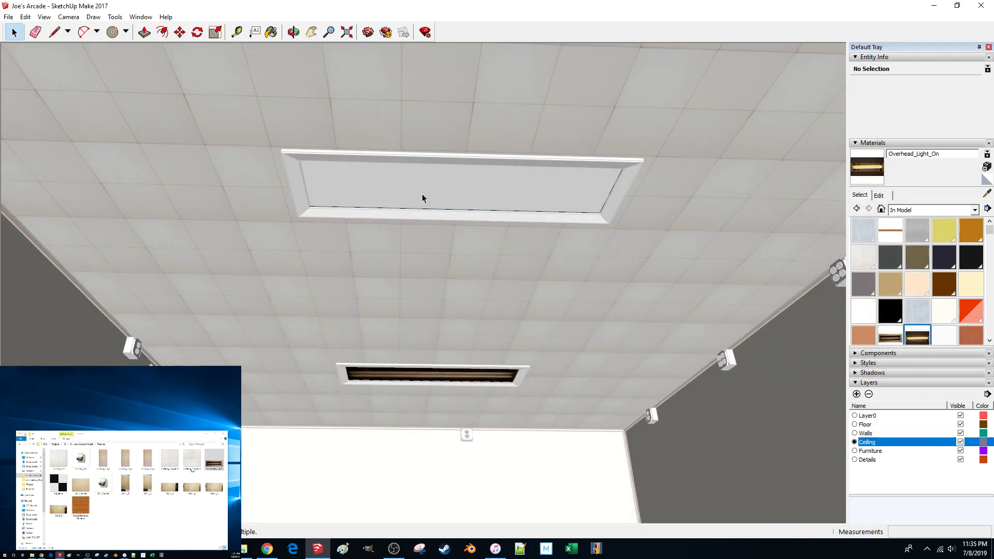
{"action": "scroll", "coordinate": [422, 195], "scroll_direction": "up", "scroll_amount": 3}
{"action": "key", "text": "b"}
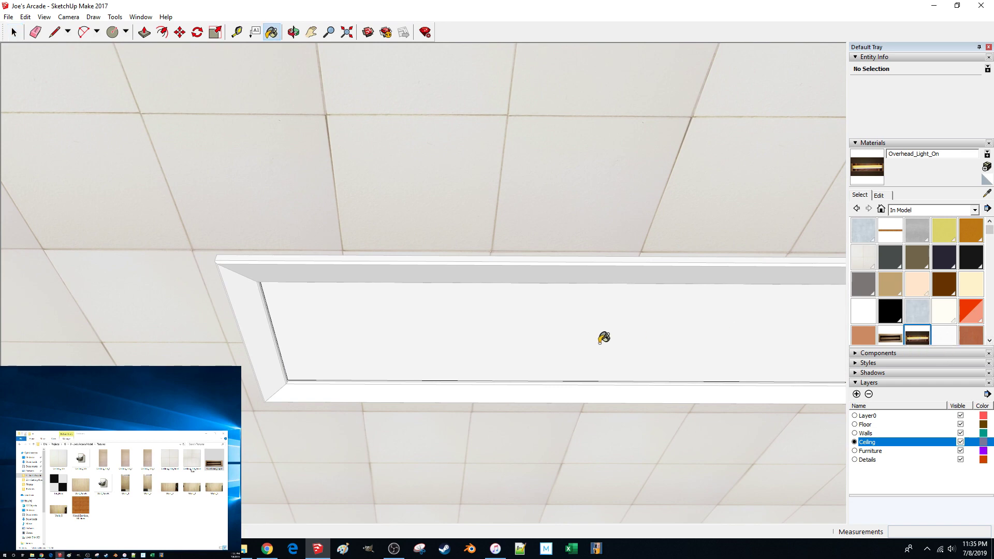
{"action": "left_click", "coordinate": [598, 342]}
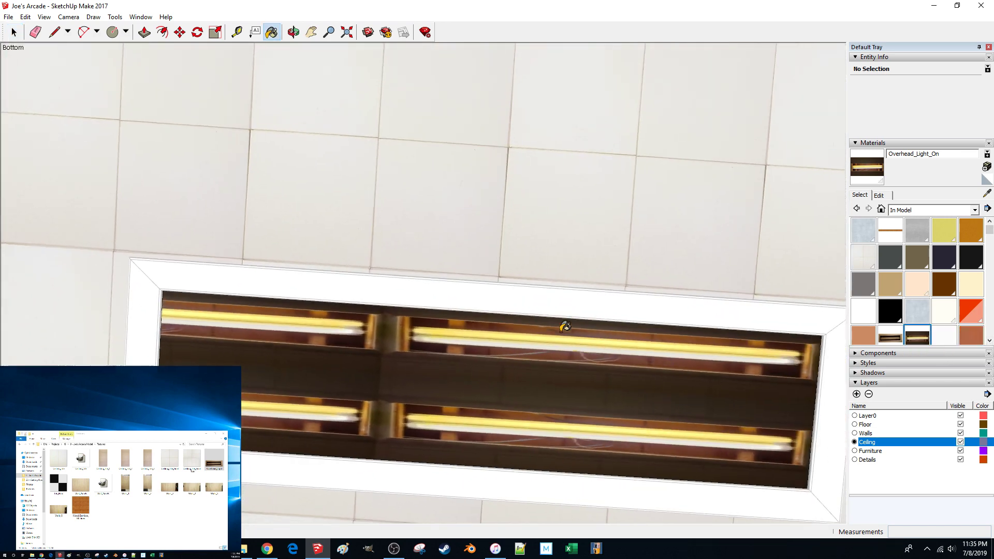
- Open the second light box group for editing and make a unique 1024 x 242 pixel texture from its bottom face
{"action": "middle_click_drag", "start_coordinate": [559, 325], "coordinate": [539, 324]}
{"action": "key", "text": "space"}
{"action": "right_click", "coordinate": [508, 333]}
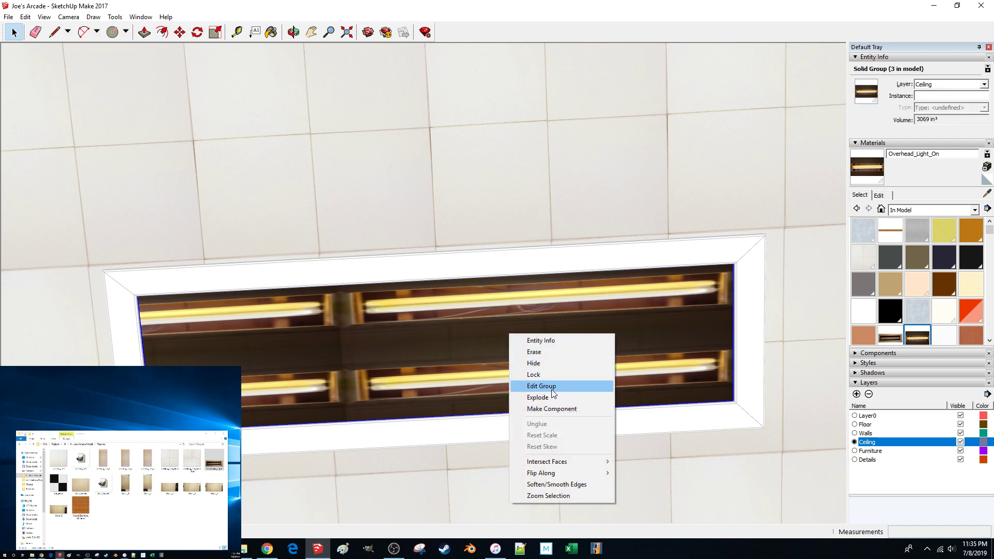
{"action": "left_click", "coordinate": [555, 390]}
{"action": "right_click", "coordinate": [391, 352]}
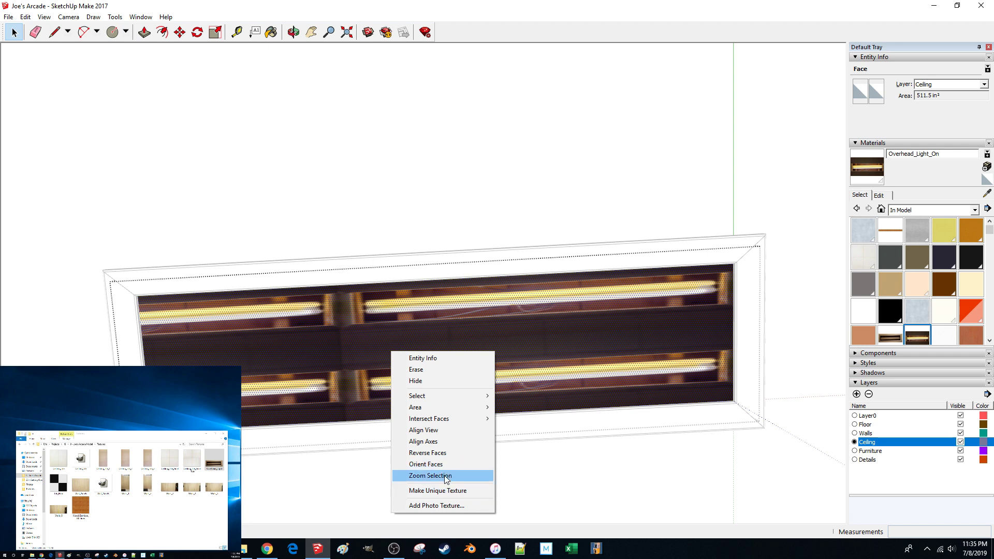
{"action": "left_click", "coordinate": [447, 489]}
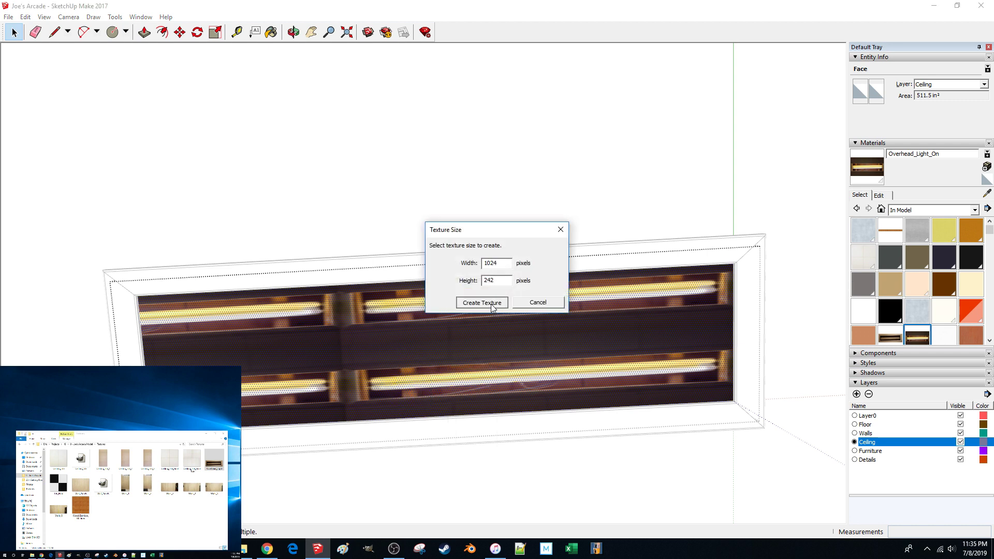
{"action": "left_click", "coordinate": [491, 306]}
- Try to fit the unique texture to the bottom face by shifting, enlarging and rotating it
{"action": "right_click", "coordinate": [428, 341]}
{"action": "mouse_move", "coordinate": [501, 477]}
{"action": "left_click", "coordinate": [570, 476]}
{"action": "left_click_drag", "start_coordinate": [322, 342], "coordinate": [276, 366]}
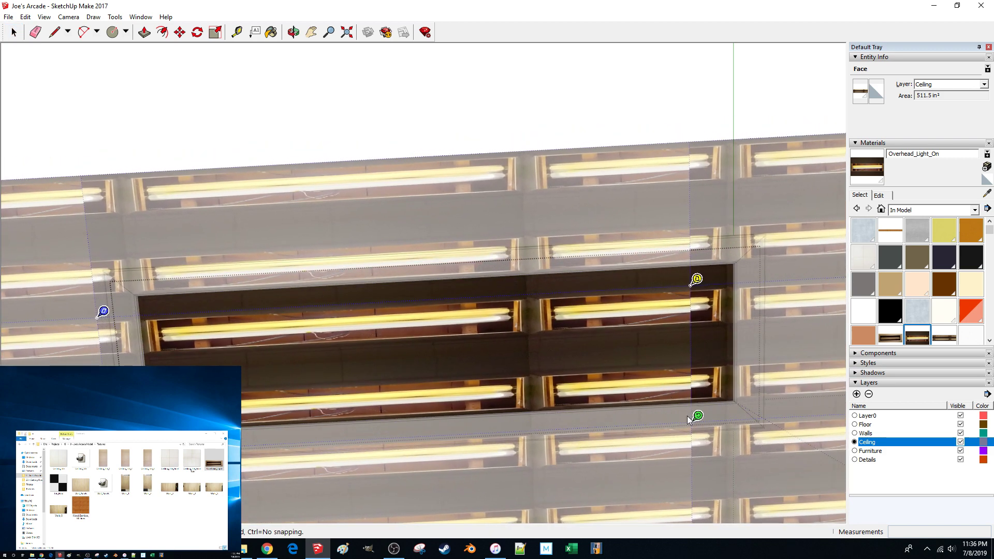
{"action": "left_click_drag", "start_coordinate": [697, 417], "coordinate": [803, 411]}
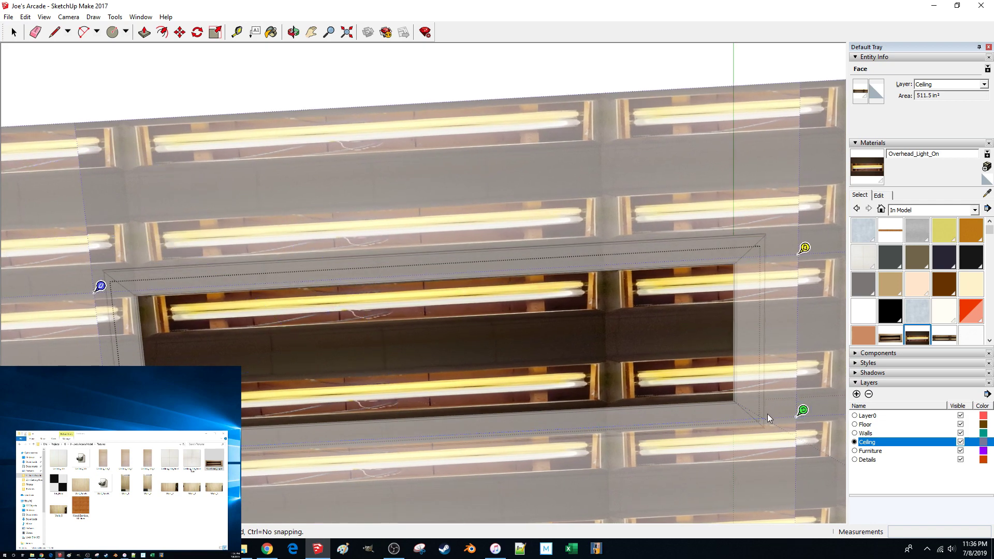
{"action": "middle_click_drag", "start_coordinate": [740, 398], "coordinate": [713, 388]}
{"action": "left_click_drag", "start_coordinate": [653, 371], "coordinate": [802, 361]}
{"action": "left_click_drag", "start_coordinate": [522, 355], "coordinate": [492, 369]}
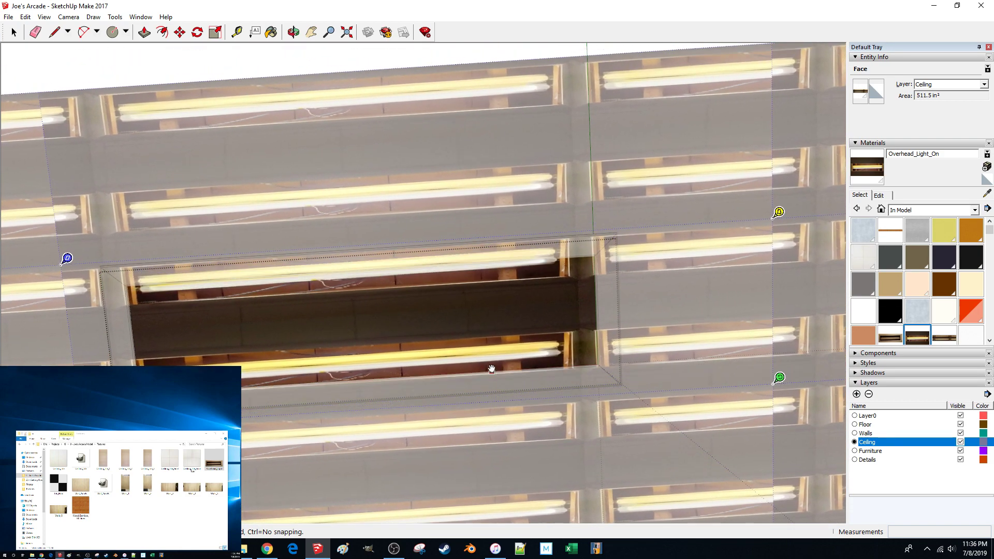
{"action": "middle_click_drag", "start_coordinate": [497, 371], "coordinate": [700, 372]}
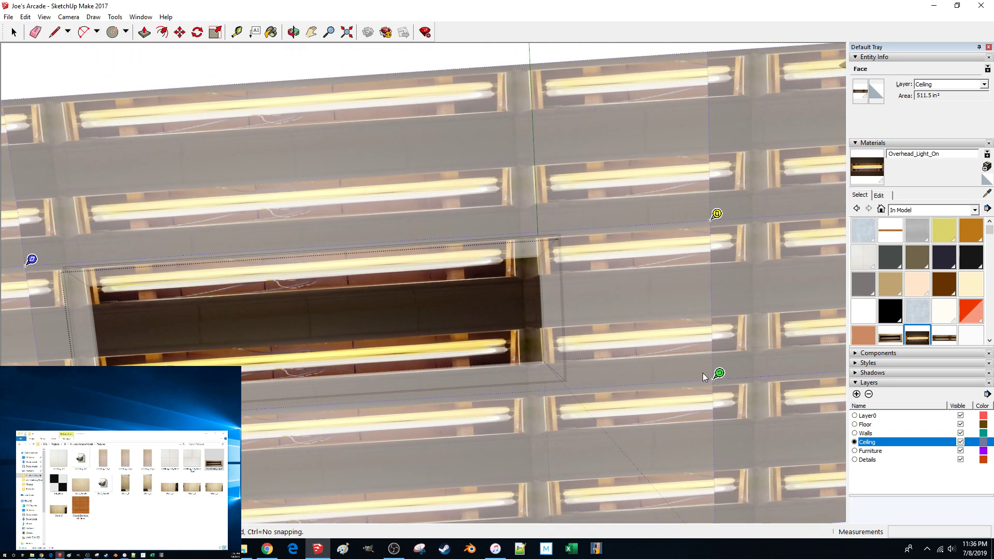
{"action": "left_click_drag", "start_coordinate": [718, 372], "coordinate": [758, 371]}
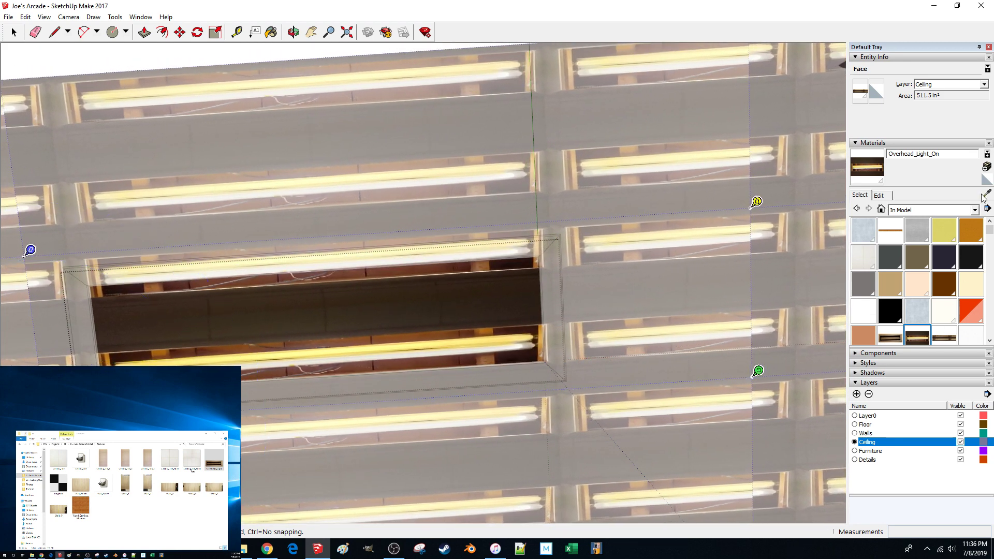
- Unlock the Overhead_Light_On texture's aspect ratio, set its height to 11 inches, and close the light box group
{"action": "left_click", "coordinate": [879, 195]}
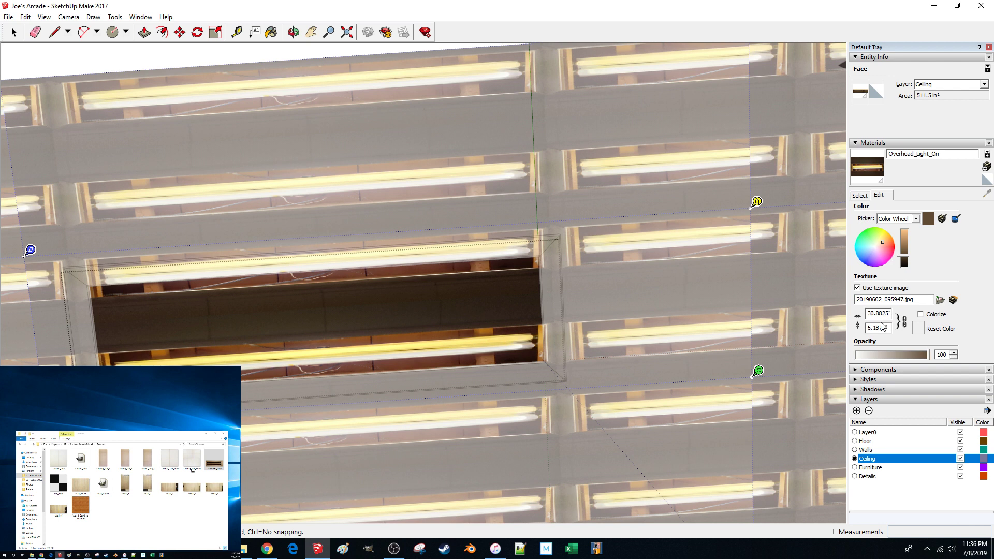
{"action": "left_click", "coordinate": [901, 321]}
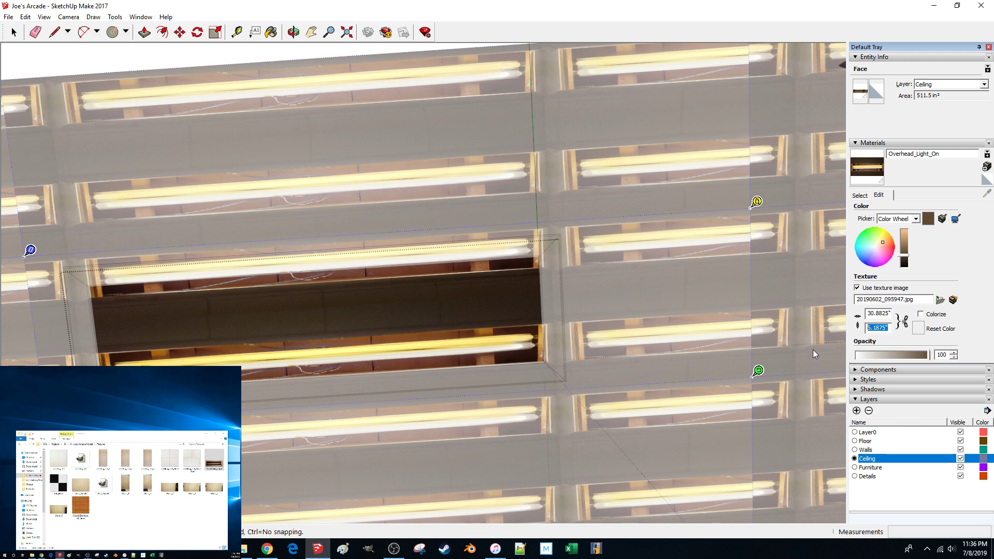
{"action": "type", "text": "1"}
{"action": "key", "text": "Return"}
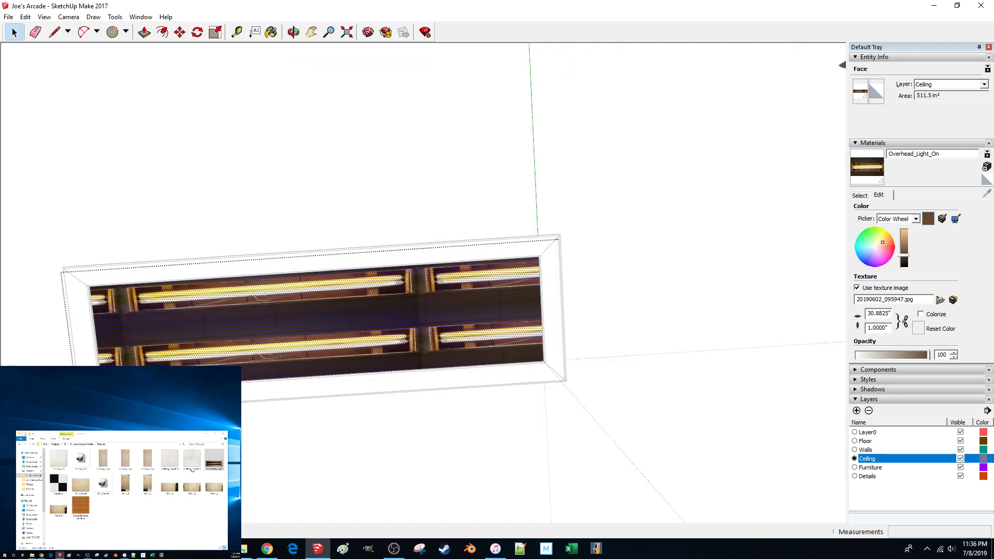
{"action": "left_click", "coordinate": [891, 329]}
{"action": "type", "text": "11"}
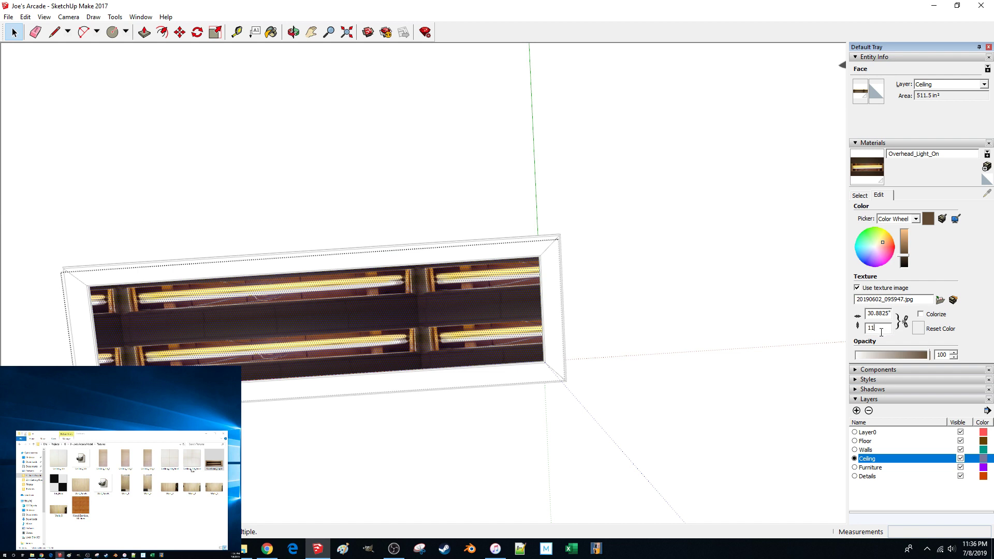
{"action": "key", "text": "Return"}
{"action": "left_click", "coordinate": [813, 336]}
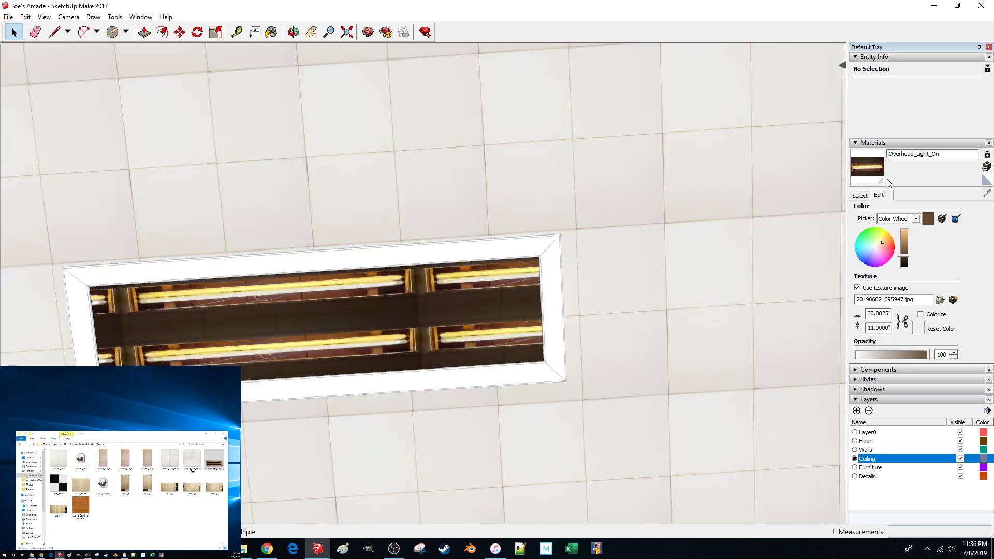
- Choose the original Overhead_Light_On material in the model's materials and reopen the light box group with its bottom face selected
{"action": "left_click", "coordinate": [859, 197]}
{"action": "left_click", "coordinate": [879, 195]}
{"action": "left_click", "coordinate": [856, 199]}
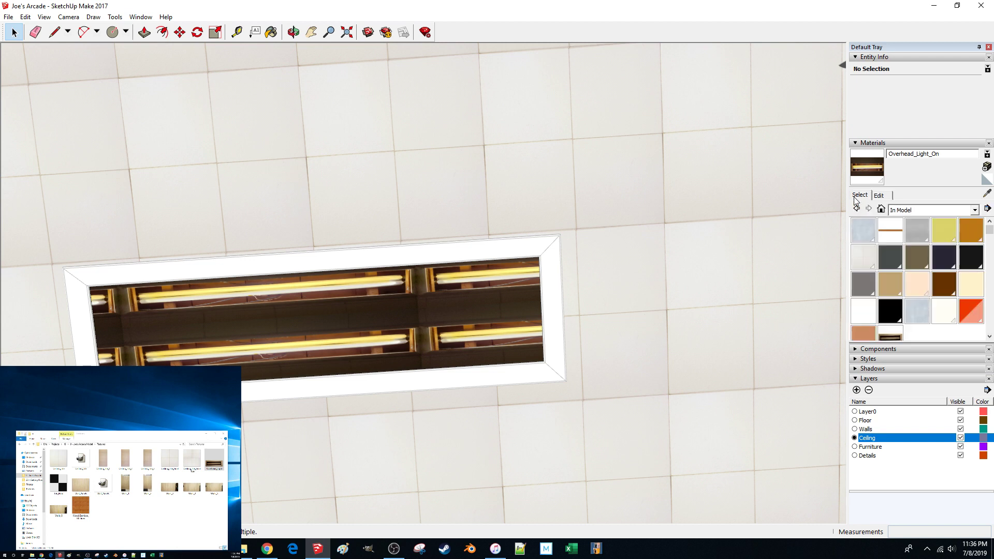
{"action": "scroll", "coordinate": [946, 334], "scroll_direction": "down", "scroll_amount": 2}
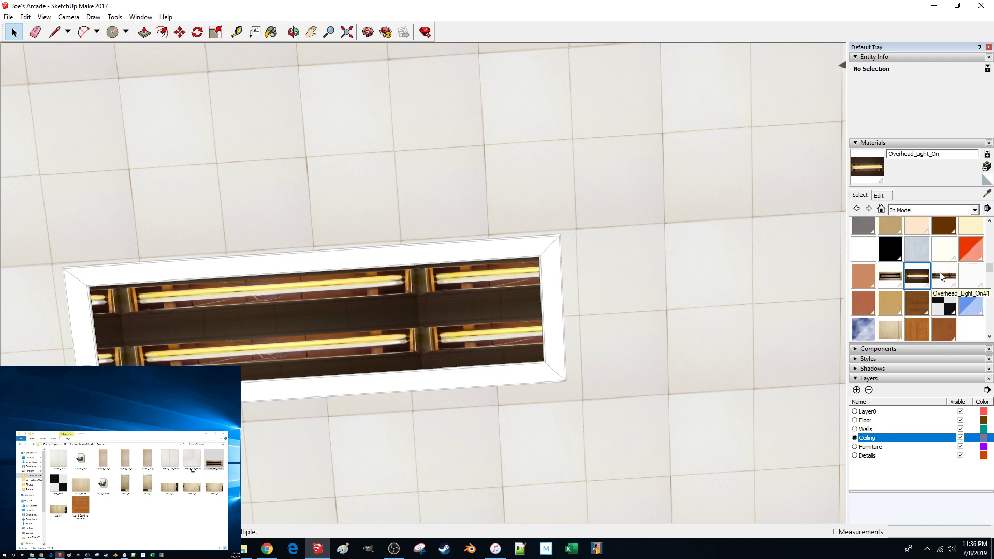
{"action": "left_click", "coordinate": [919, 282]}
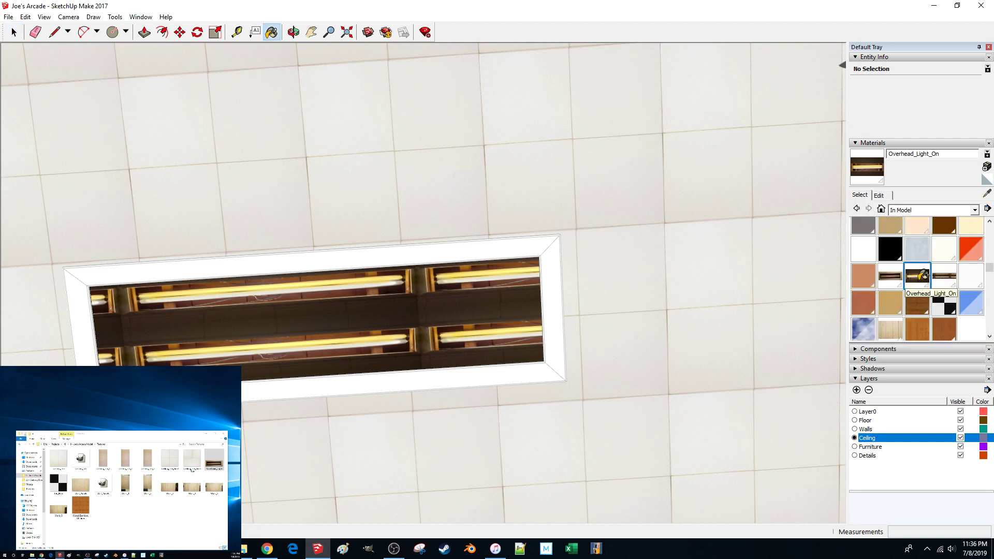
{"action": "key", "text": "space"}
{"action": "double_click", "coordinate": [439, 316]}
{"action": "left_click", "coordinate": [437, 319]}
- Repaint the light box's bottom face with the original Overhead_Light_On material in place of the unique copy
{"action": "key", "text": "b"}
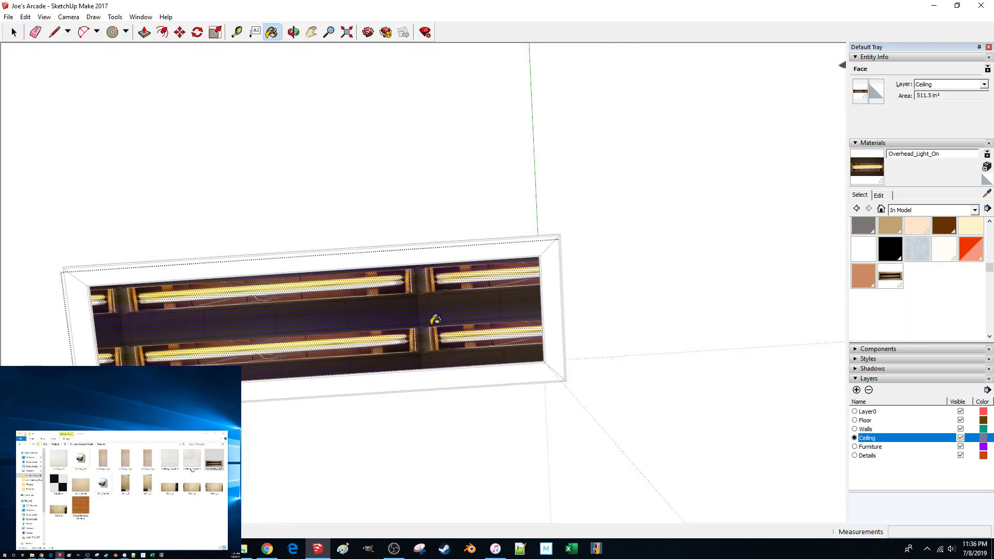
{"action": "left_click", "coordinate": [435, 325]}
{"action": "left_click", "coordinate": [463, 299]}
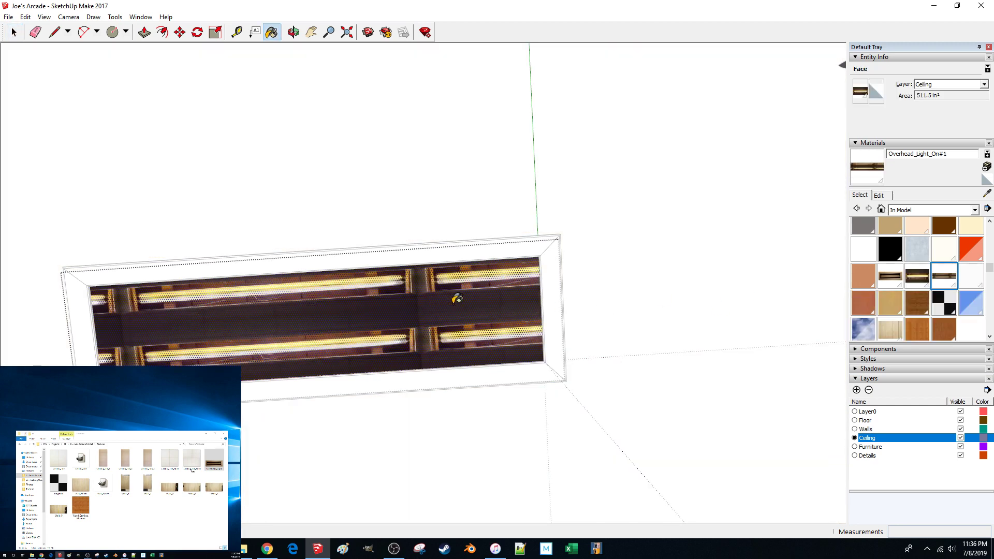
{"action": "left_click", "coordinate": [919, 283]}
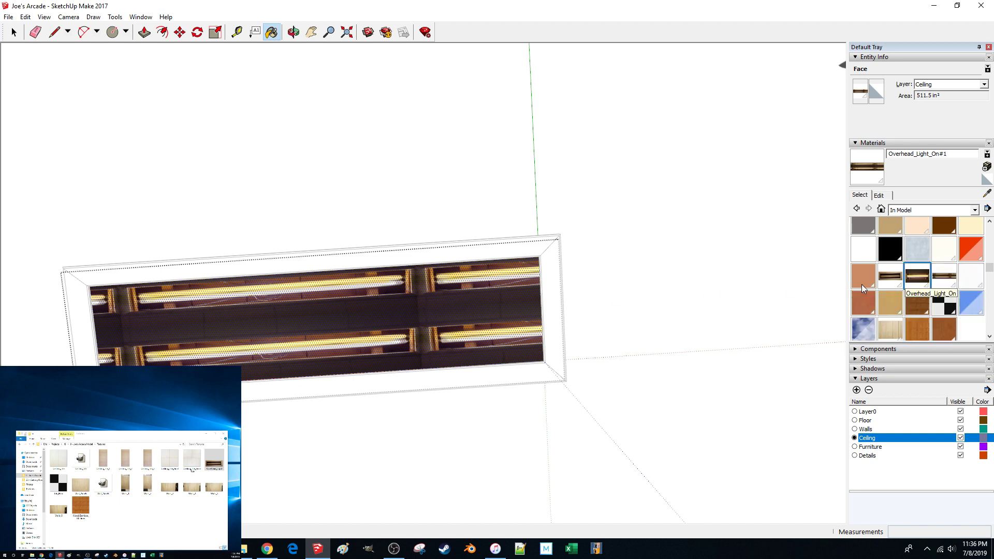
{"action": "left_click", "coordinate": [390, 326]}
{"action": "middle_click_drag", "start_coordinate": [391, 326], "coordinate": [400, 330]}
{"action": "key", "text": "space"}
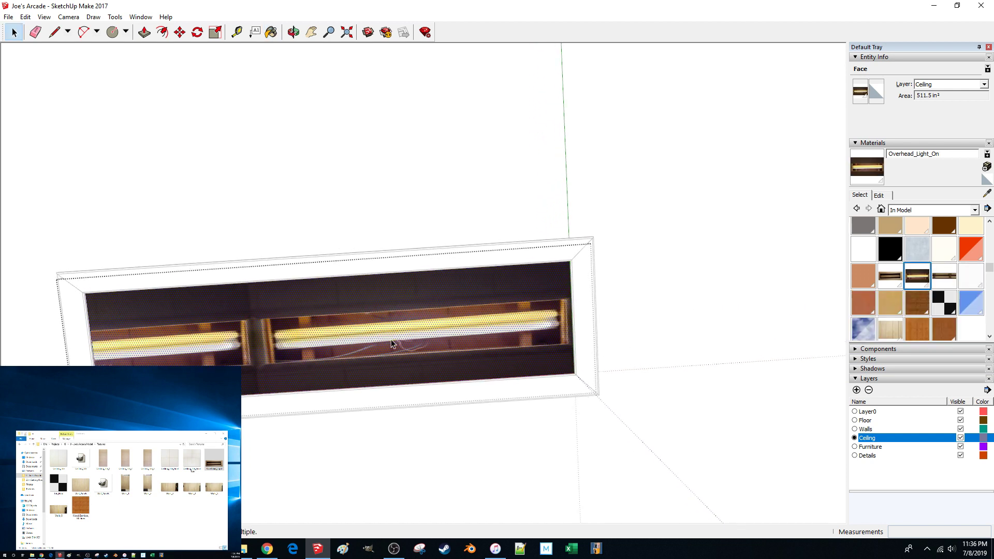
- Reposition the Overhead_Light_On texture on the light box's bottom face, enlarging and stretching it until one fixture roughly covers the opening
{"action": "right_click", "coordinate": [392, 340]}
{"action": "mouse_move", "coordinate": [483, 480]}
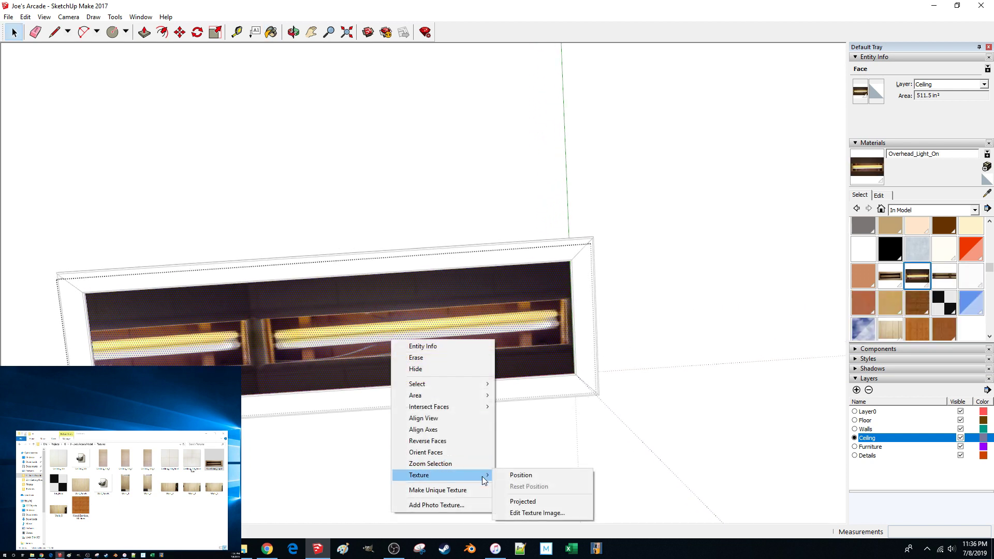
{"action": "left_click", "coordinate": [543, 477]}
{"action": "left_click_drag", "start_coordinate": [265, 387], "coordinate": [93, 424]}
{"action": "left_click_drag", "start_coordinate": [410, 403], "coordinate": [646, 393]}
{"action": "left_click_drag", "start_coordinate": [362, 365], "coordinate": [346, 395]}
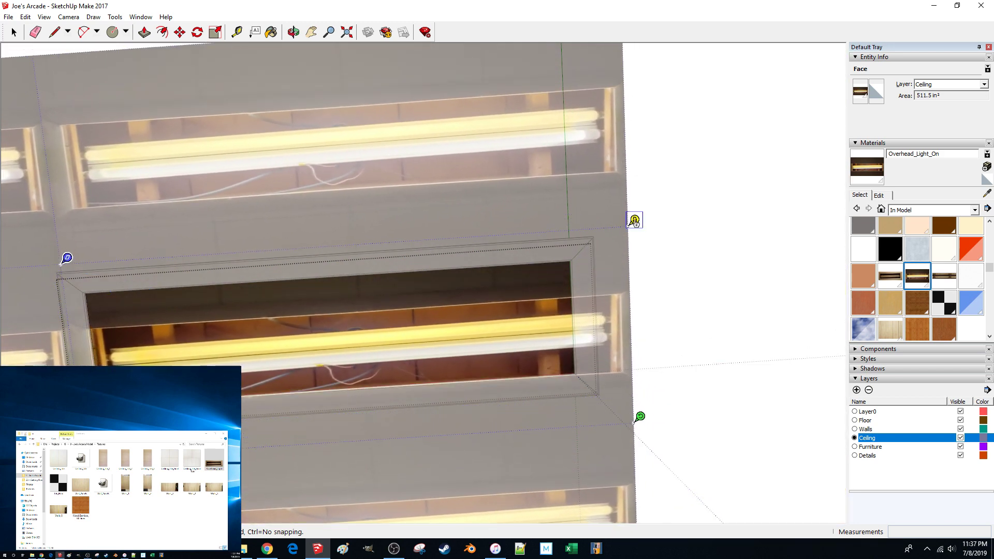
{"action": "mouse_move", "coordinate": [634, 220]}
{"action": "left_mouse_down"}
{"action": "mouse_move", "coordinate": [634, 161]}
{"action": "mouse_move", "coordinate": [634, 221]}
{"action": "left_mouse_up"}
{"action": "left_click_drag", "start_coordinate": [67, 258], "coordinate": [56, 176]}
{"action": "left_click_drag", "start_coordinate": [377, 310], "coordinate": [369, 331]}
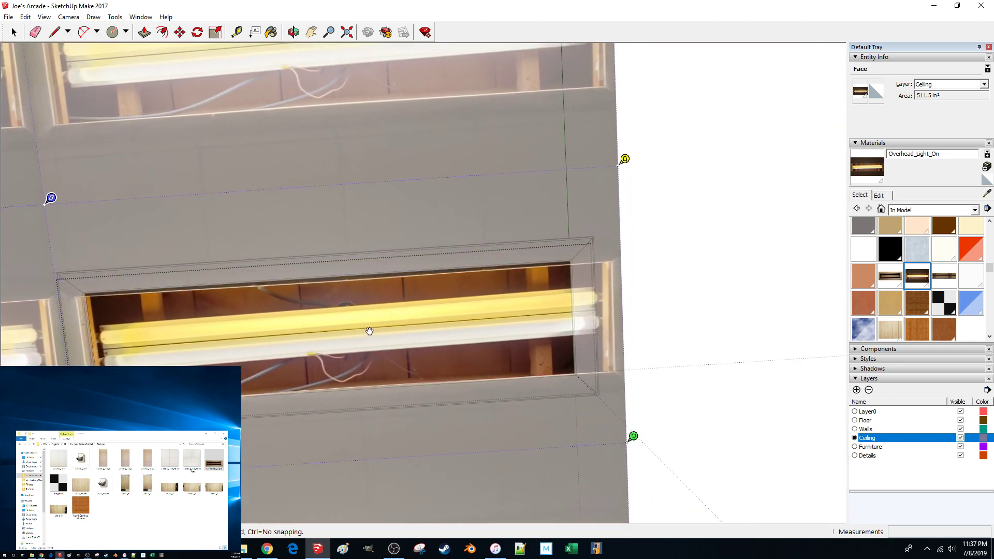
- Fine-tune the texture's width, height and offset to the opening's edges, apply the position and close the light box group
{"action": "left_click_drag", "start_coordinate": [51, 199], "coordinate": [49, 188]}
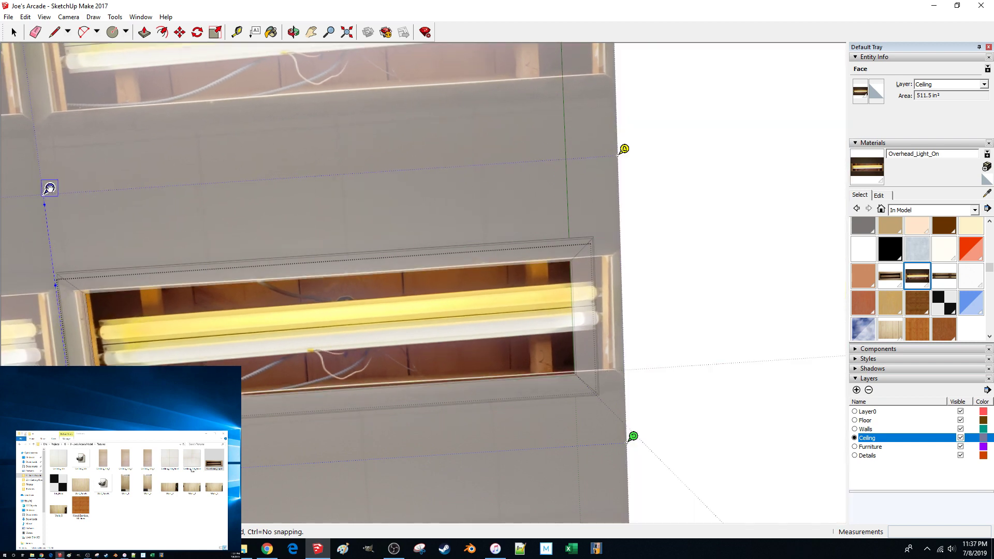
{"action": "left_click_drag", "start_coordinate": [633, 437], "coordinate": [598, 439]}
{"action": "left_click_drag", "start_coordinate": [52, 207], "coordinate": [49, 190]}
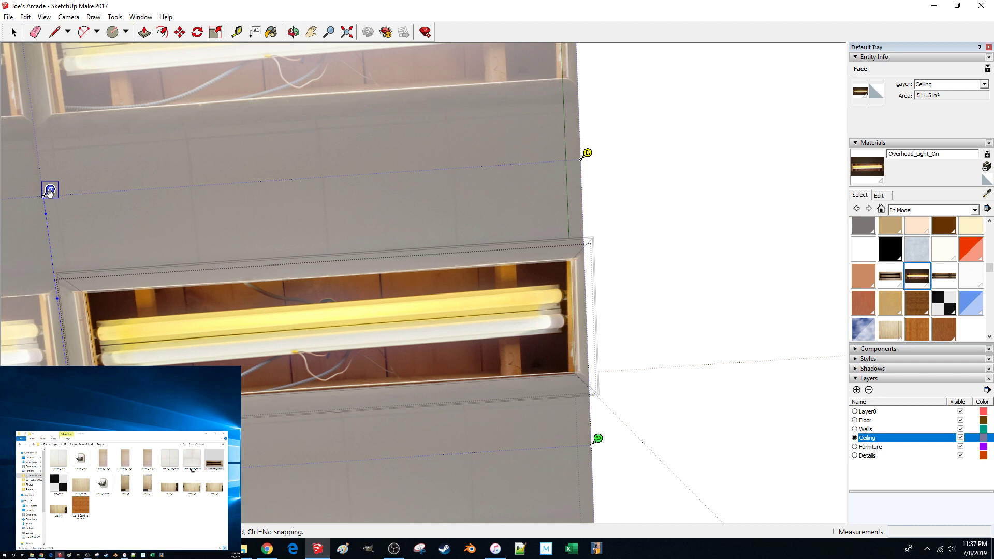
{"action": "left_click_drag", "start_coordinate": [219, 343], "coordinate": [218, 346]}
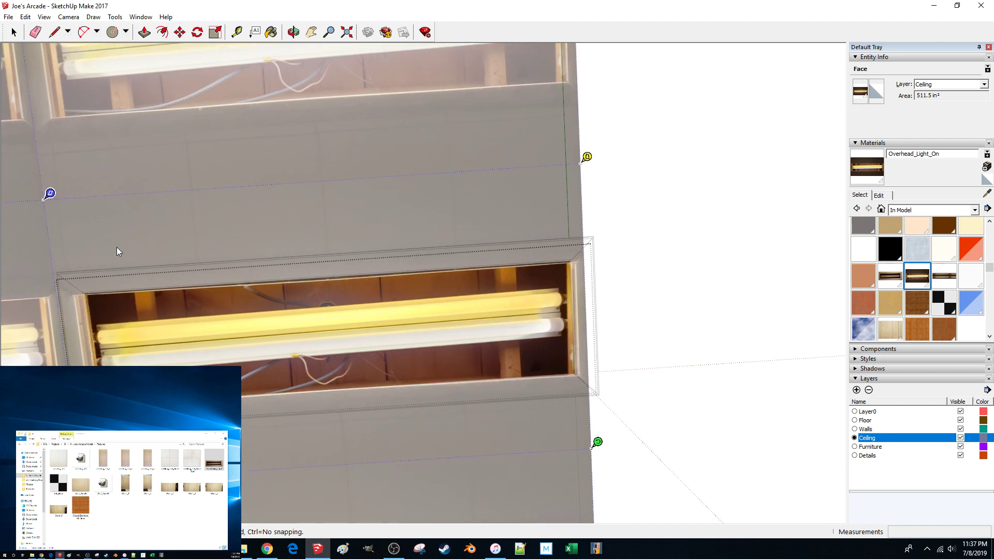
{"action": "left_click_drag", "start_coordinate": [50, 193], "coordinate": [49, 185]}
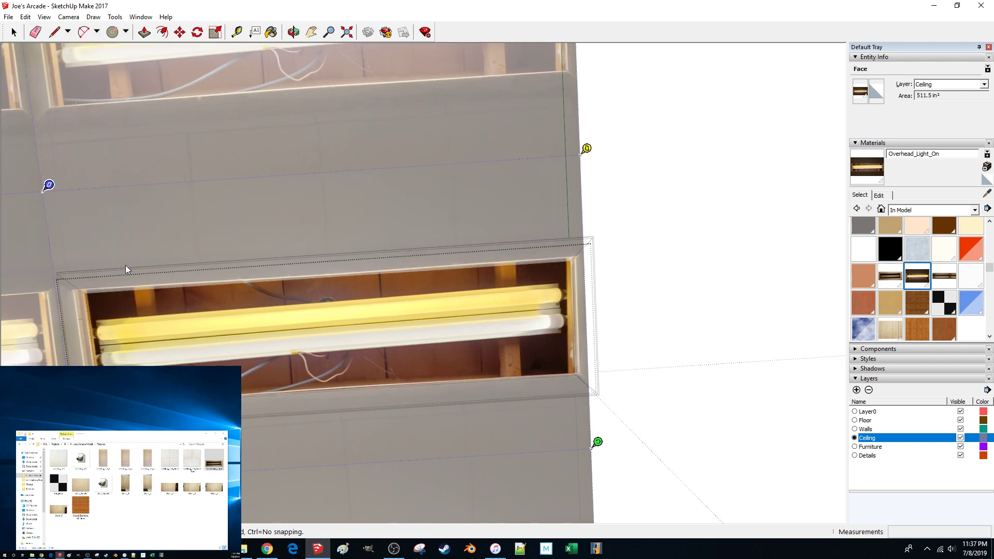
{"action": "left_click_drag", "start_coordinate": [254, 356], "coordinate": [258, 357]}
{"action": "left_click", "coordinate": [690, 331]}
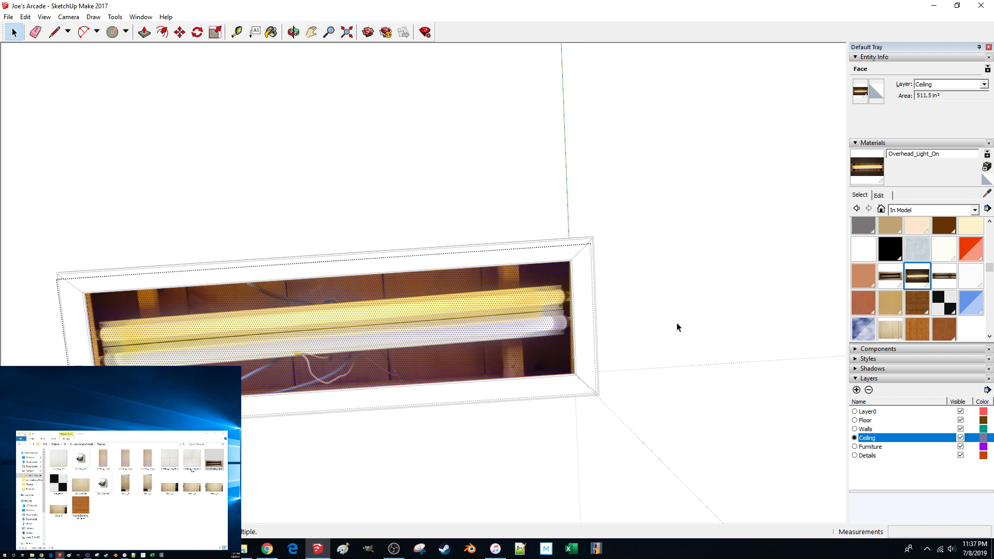
{"action": "left_click", "coordinate": [675, 322]}
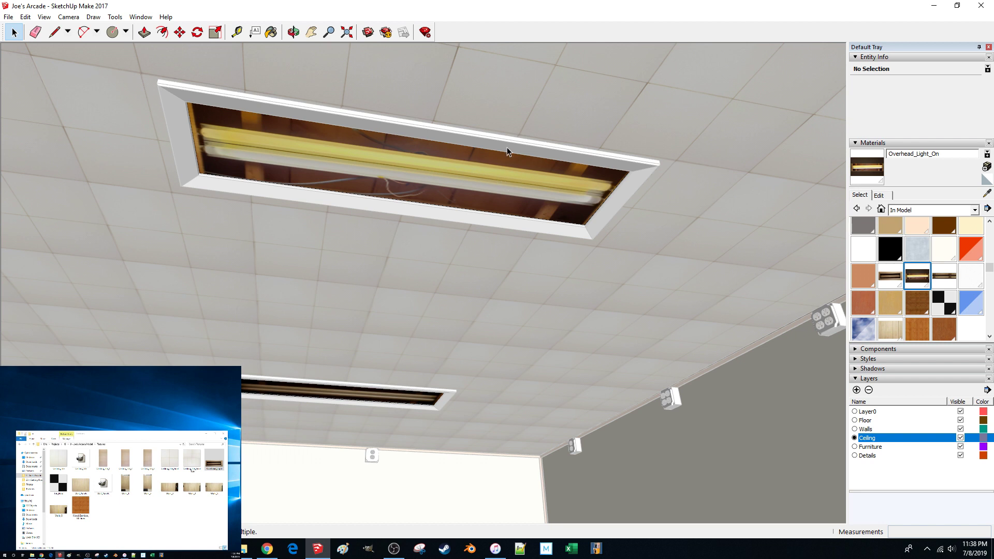
- In File Explorer, copy the lit ceiling light photo from the Photos folder into Textures and rename the copy Overhead_Light_On
{"action": "left_click", "coordinate": [123, 514]}
{"action": "key", "text": "alt+Left"}
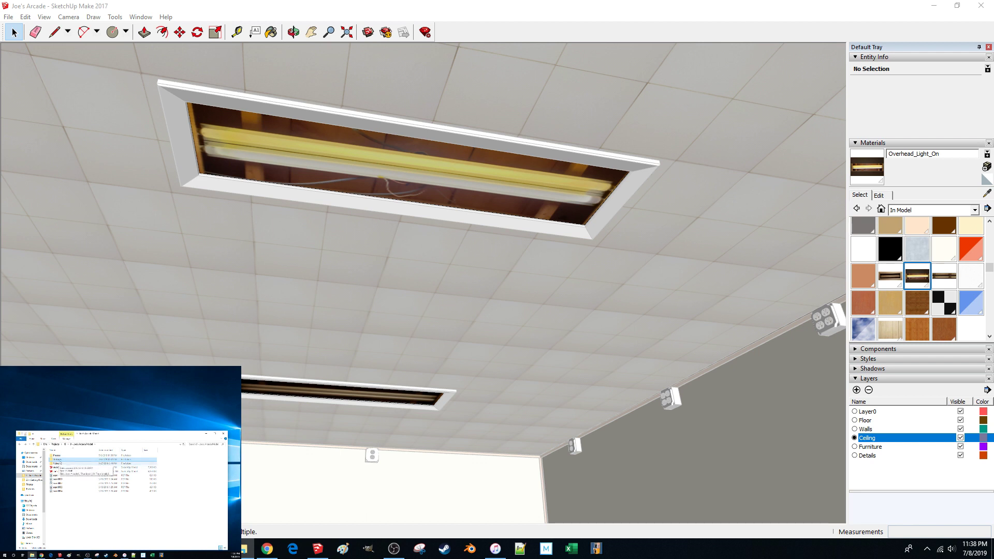
{"action": "double_click", "coordinate": [63, 455]}
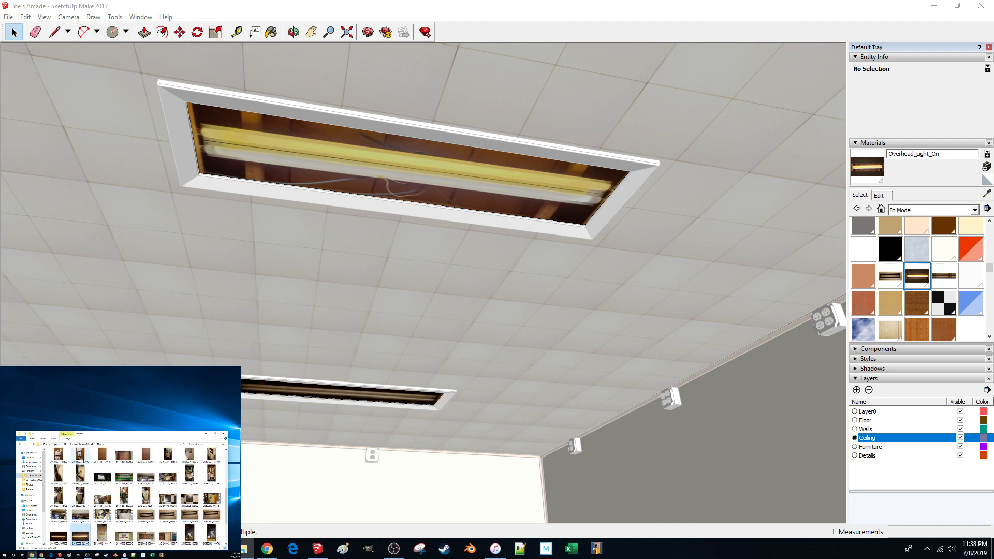
{"action": "left_click", "coordinate": [84, 445]}
{"action": "double_click", "coordinate": [60, 458]}
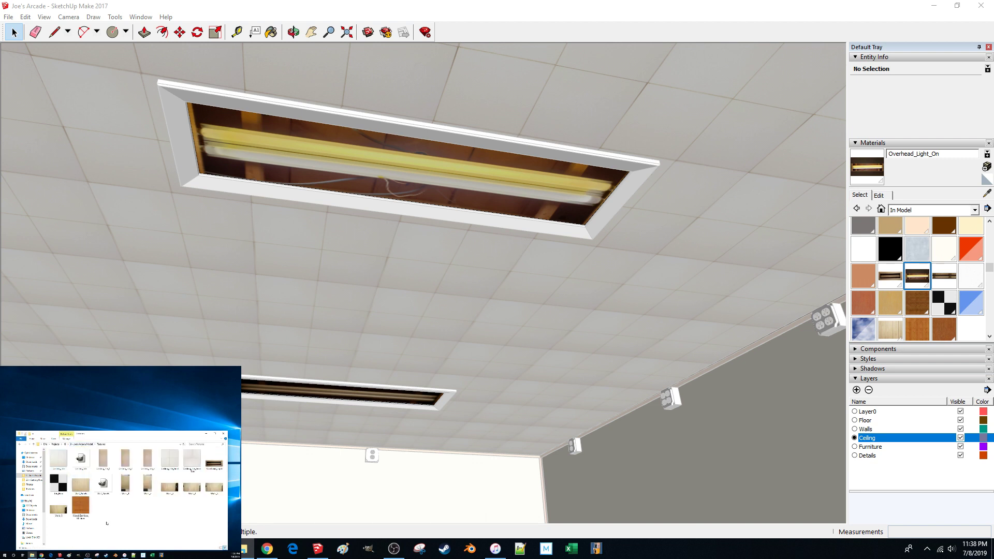
{"action": "key", "text": "ctrl+v"}
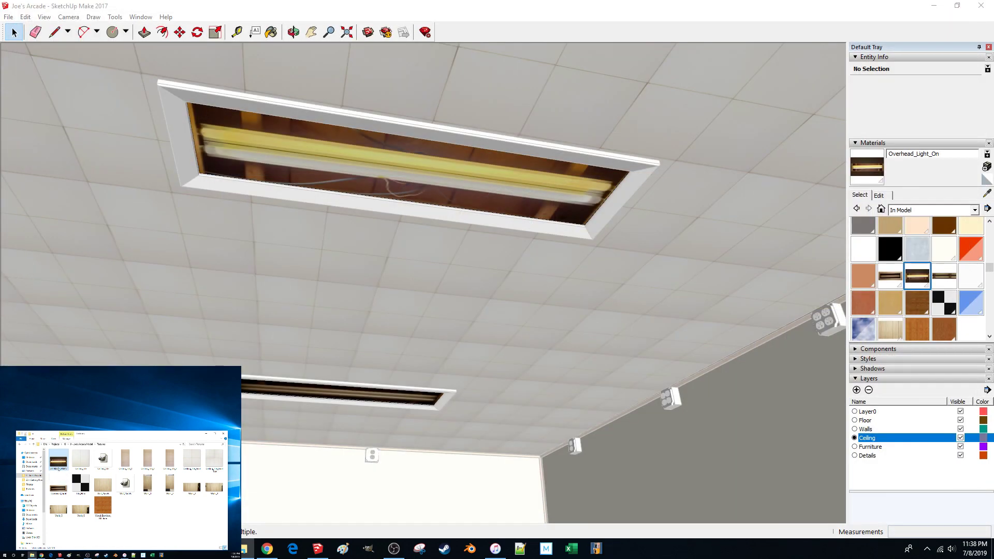
{"action": "right_click", "coordinate": [58, 469]}
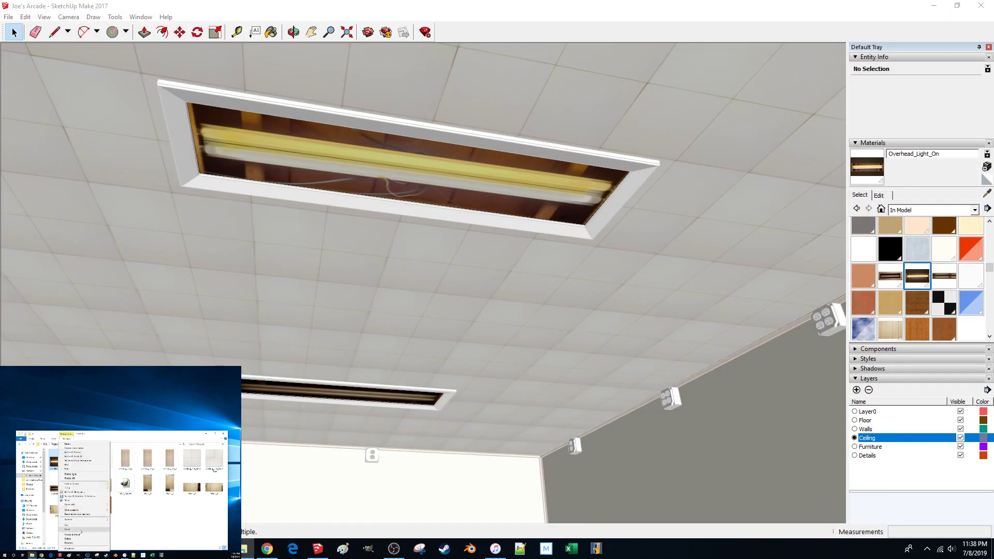
{"action": "left_click", "coordinate": [77, 543]}
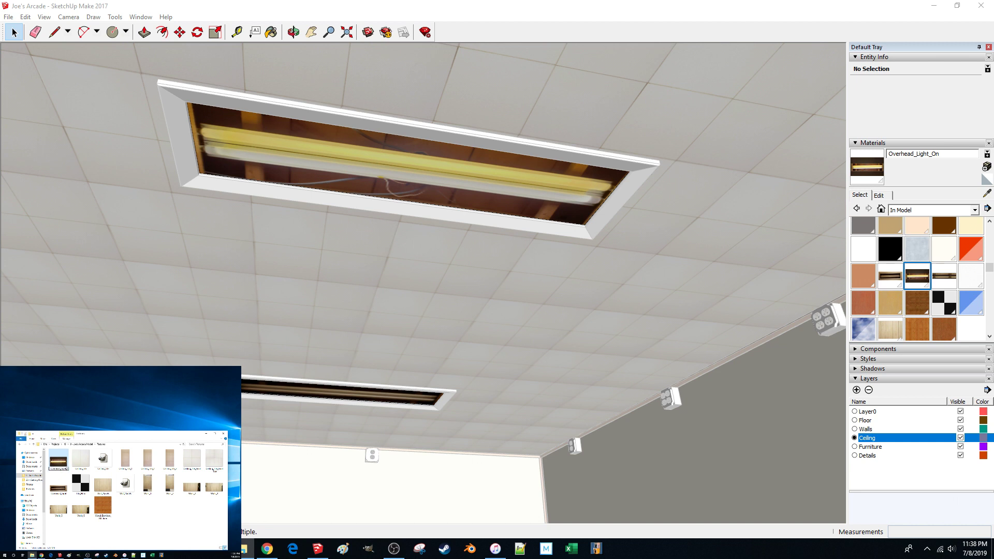
- Open the Overhead_Light_On photo in Paint and crop away most of the dark ceiling above and below the light fixture
{"action": "right_click", "coordinate": [57, 485]}
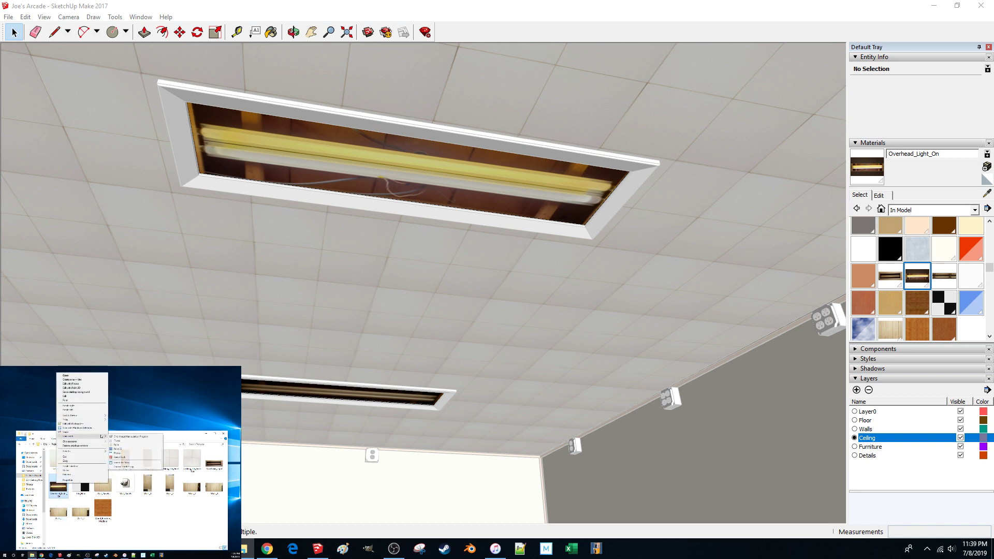
{"action": "left_click", "coordinate": [118, 444]}
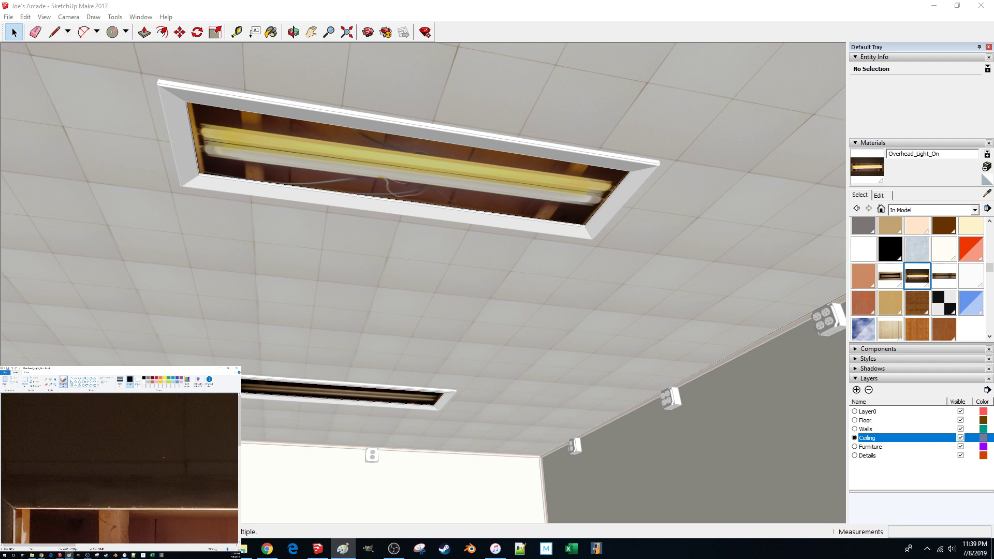
{"action": "scroll", "coordinate": [169, 457], "scroll_direction": "down", "scroll_amount": 3, "text": "ctrl"}
{"action": "scroll", "coordinate": [96, 446], "scroll_direction": "up", "scroll_amount": 1, "text": "ctrl"}
{"action": "left_click", "coordinate": [27, 381]}
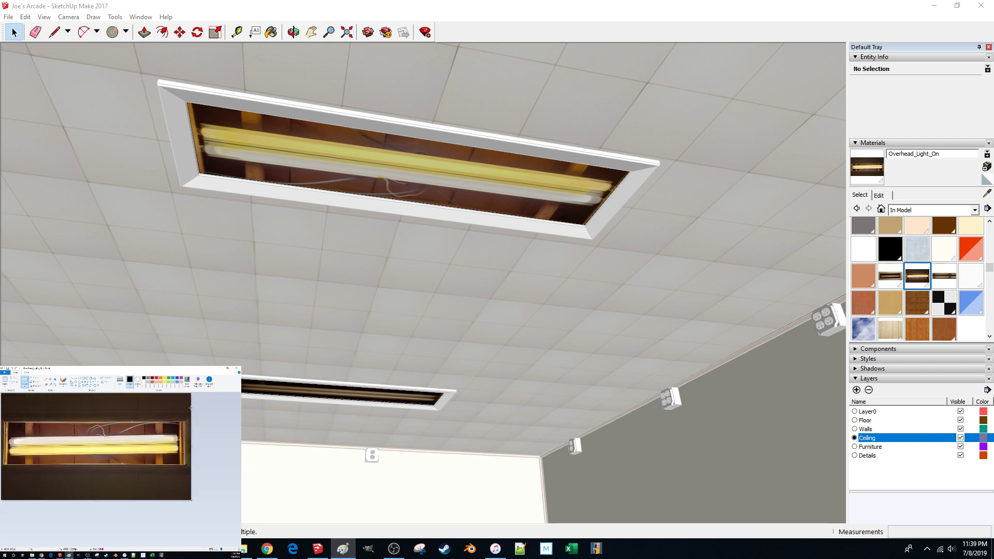
{"action": "left_click_drag", "start_coordinate": [187, 413], "coordinate": [1, 478]}
{"action": "left_click", "coordinate": [33, 379]}
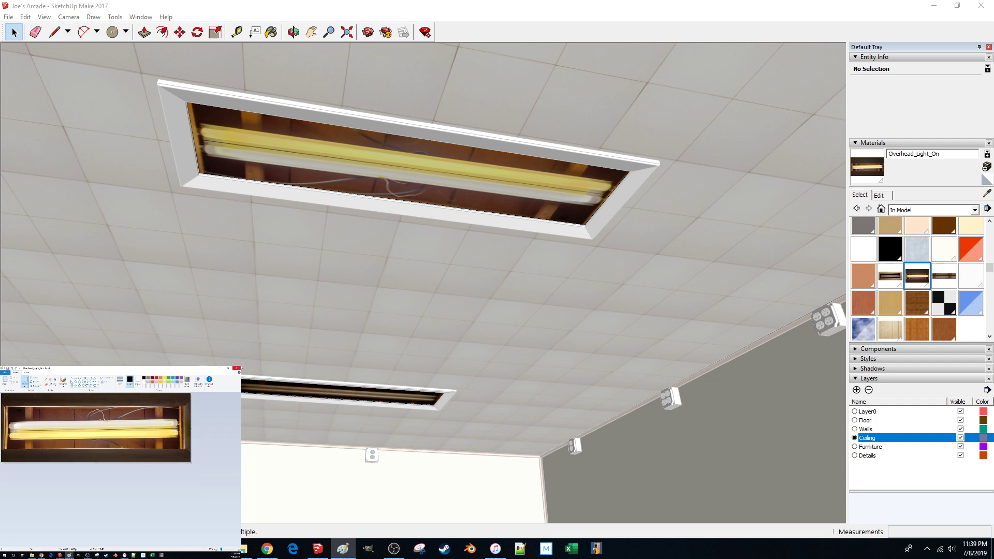
- Shrink the cropped photo proportionally, save it and close Paint
{"action": "left_click", "coordinate": [34, 382]}
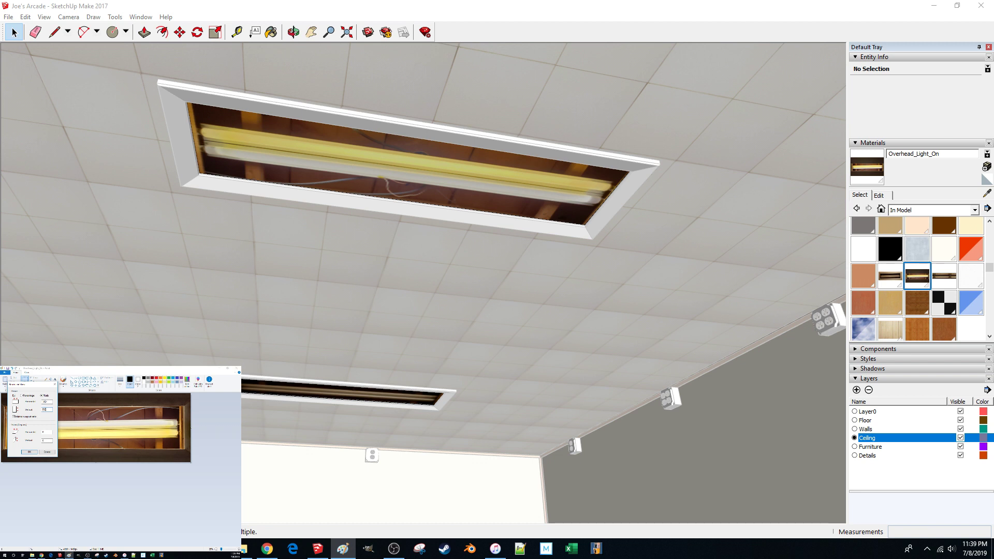
{"action": "key", "text": "Return"}
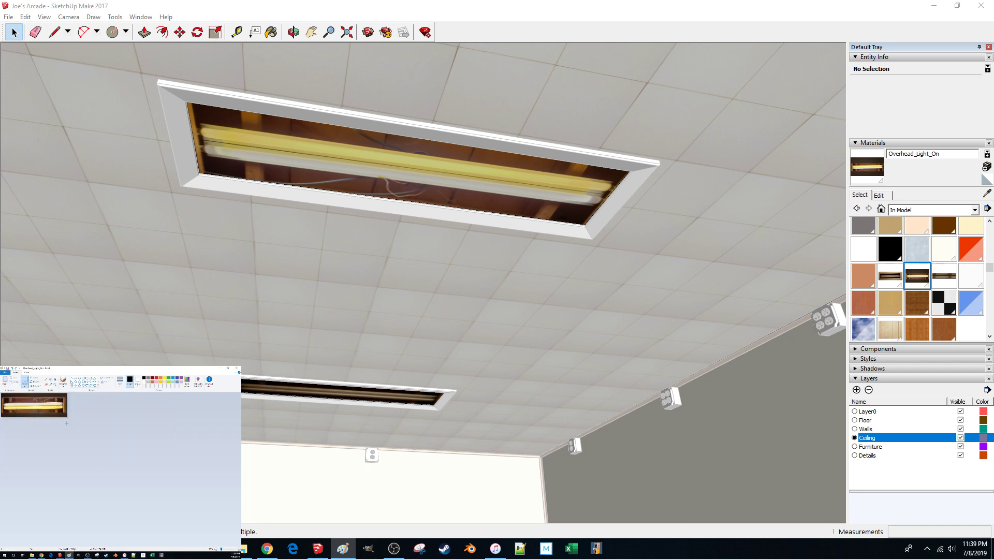
{"action": "left_click", "coordinate": [238, 368]}
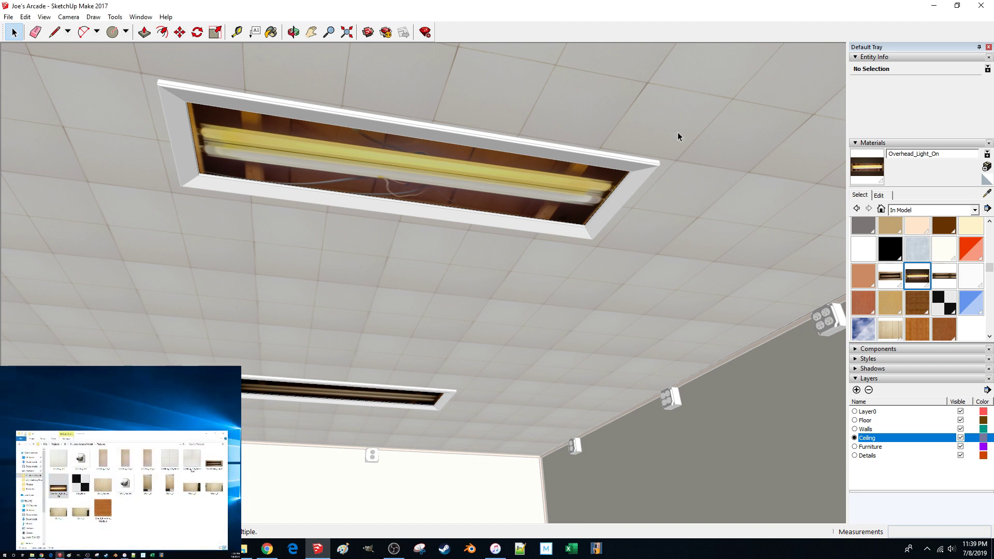
- In SketchUp, delete the unique copy of the Overhead_Light_On material from the model and select the original
{"action": "right_click", "coordinate": [941, 278]}
{"action": "left_click", "coordinate": [917, 281]}
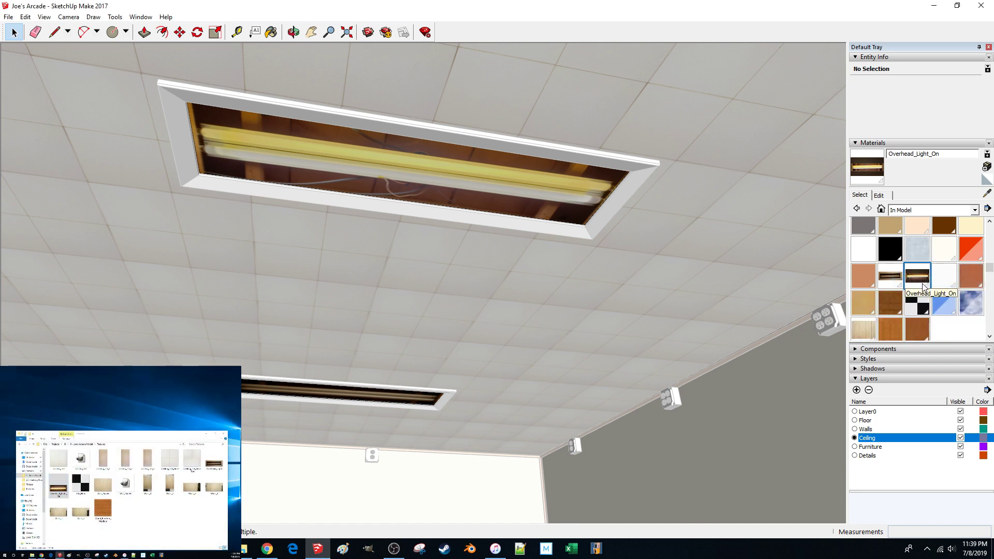
{"action": "left_click", "coordinate": [918, 280]}
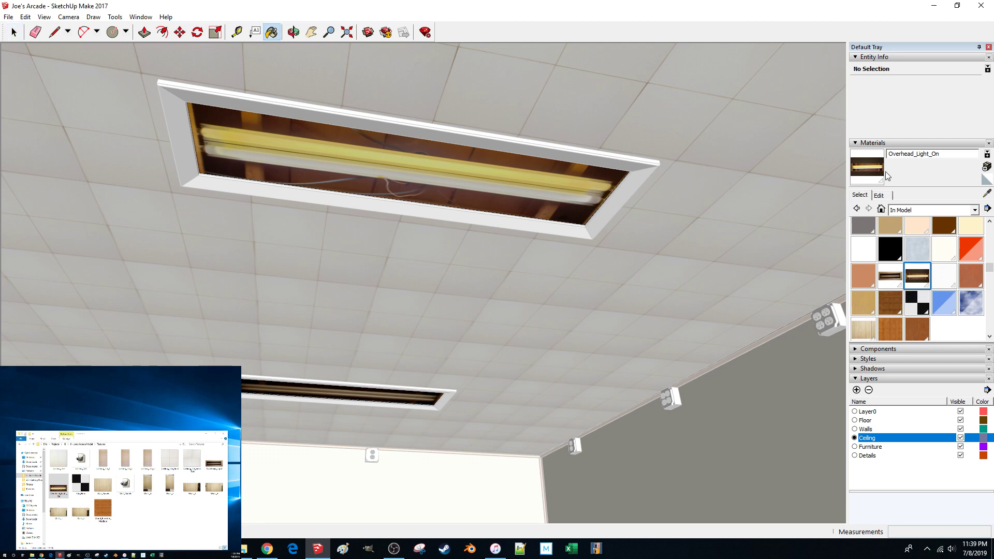
- Replace the Overhead_Light_On material's texture image with Overhead_Light_On.jpg from the Textures folder
{"action": "left_click", "coordinate": [880, 196]}
{"action": "left_click", "coordinate": [940, 299]}
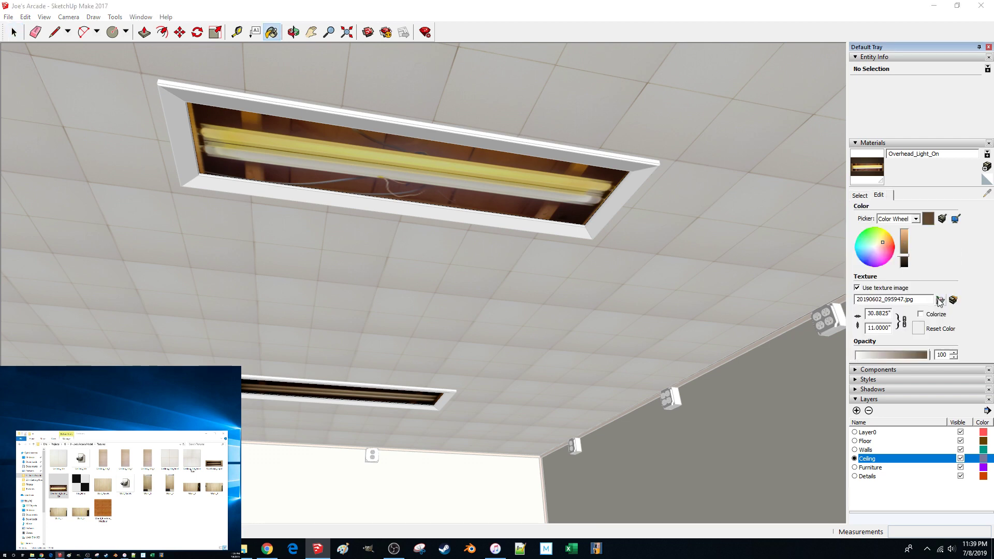
{"action": "left_click", "coordinate": [512, 163]}
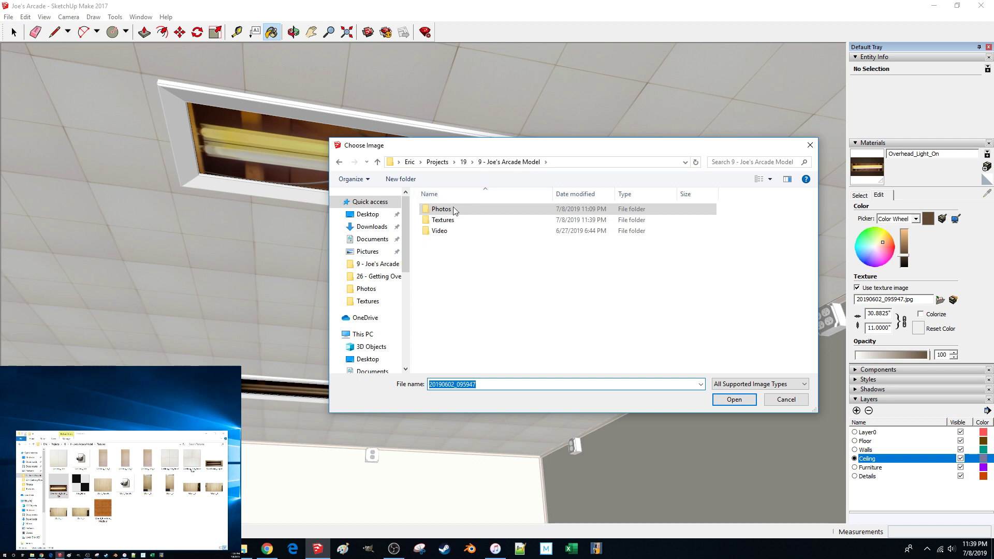
{"action": "double_click", "coordinate": [448, 224]}
{"action": "double_click", "coordinate": [462, 294]}
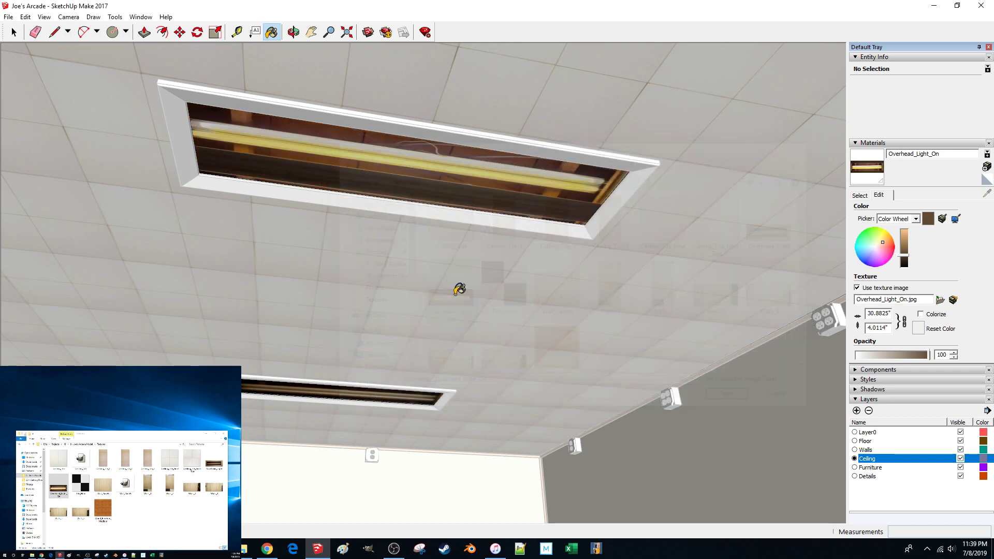
- Reopen the light box group, start positioning the bottom face's texture and slide the cropped image down over the opening
{"action": "mouse_move", "coordinate": [456, 286]}
{"action": "middle_mouse_down"}
{"action": "mouse_move", "coordinate": [455, 271]}
{"action": "mouse_move", "coordinate": [463, 276]}
{"action": "middle_mouse_up"}
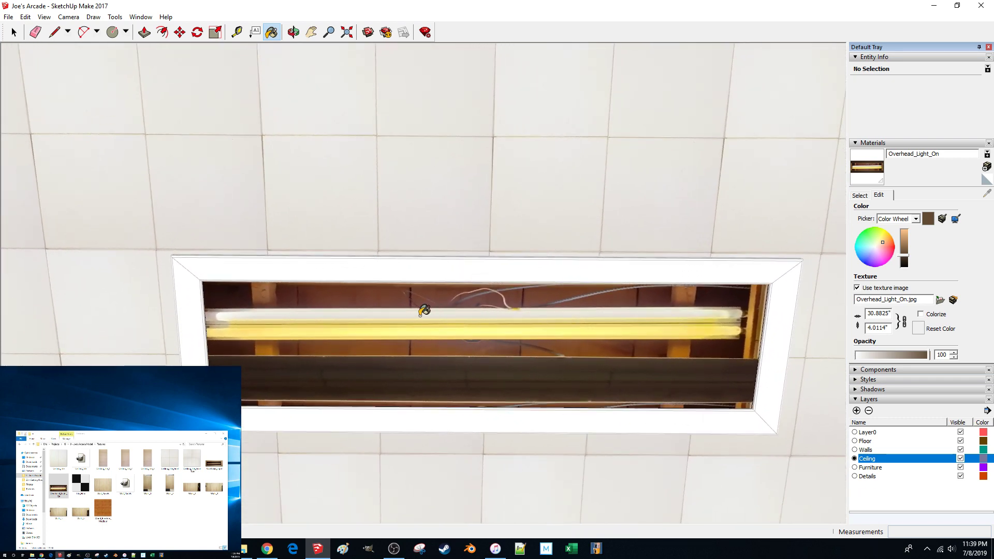
{"action": "key", "text": "space"}
{"action": "double_click", "coordinate": [412, 325]}
{"action": "left_click", "coordinate": [413, 336]}
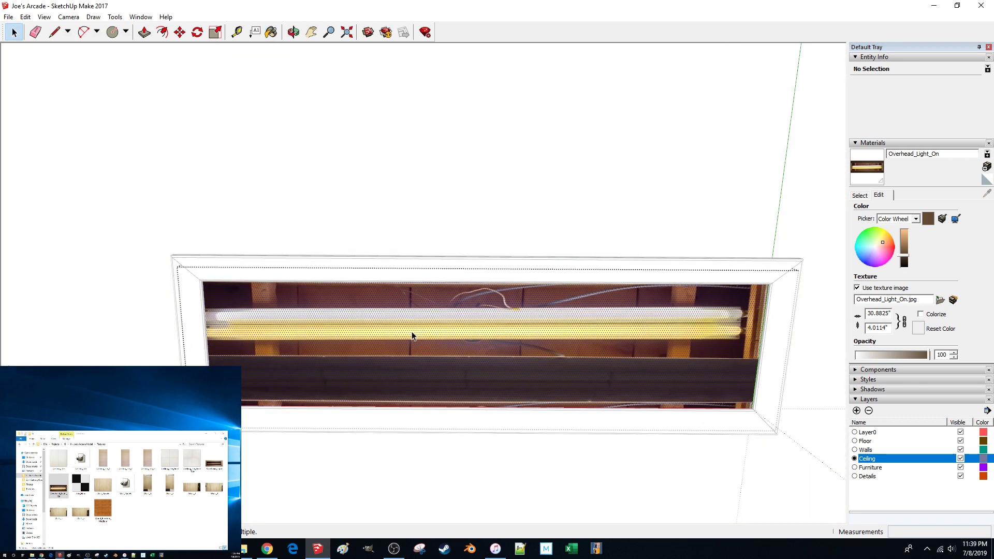
{"action": "right_click", "coordinate": [261, 299]}
{"action": "mouse_move", "coordinate": [334, 440]}
{"action": "left_click", "coordinate": [409, 443]}
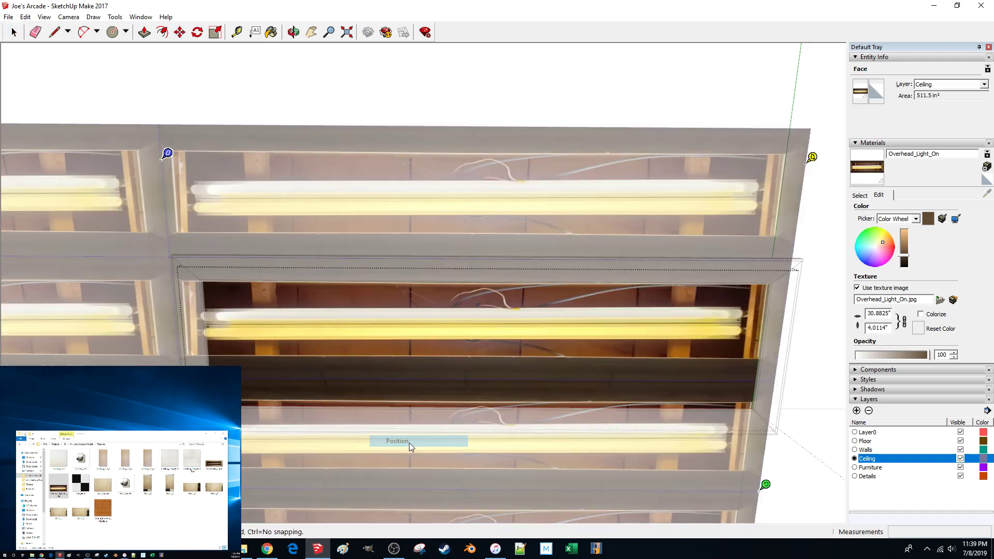
{"action": "left_click_drag", "start_coordinate": [337, 348], "coordinate": [353, 397]}
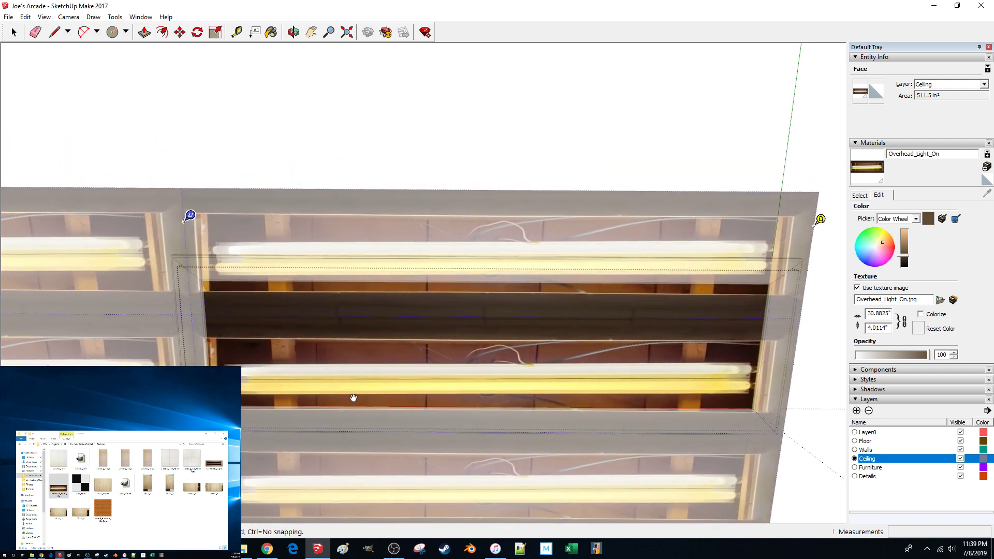
{"action": "middle_click_drag", "start_coordinate": [352, 397], "coordinate": [401, 357]}
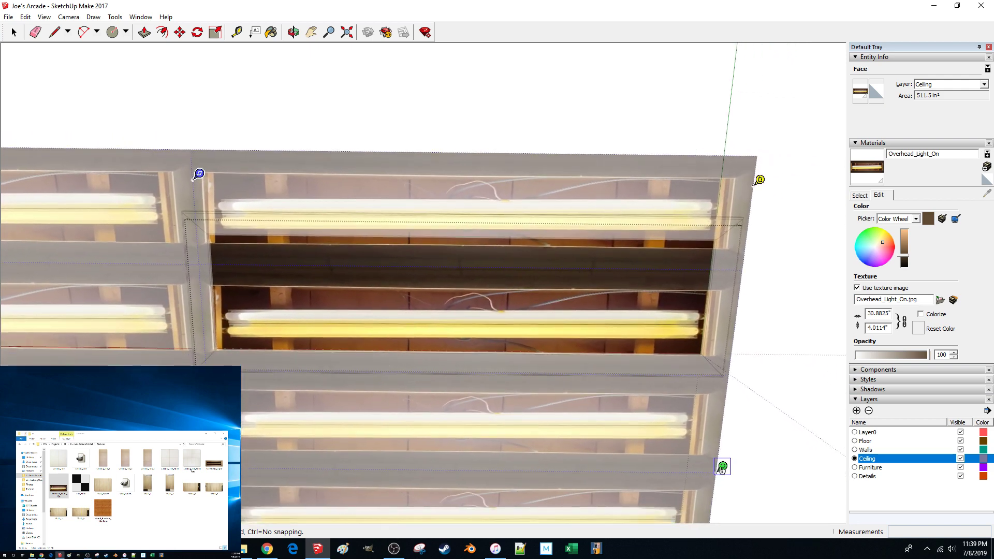
- Stretch and shift the Overhead_Light_On texture on the light box's bottom face until the photo fills the frame opening, and finish positioning it
{"action": "mouse_move", "coordinate": [723, 467]}
{"action": "left_mouse_down"}
{"action": "mouse_move", "coordinate": [704, 466]}
{"action": "mouse_move", "coordinate": [714, 465]}
{"action": "left_mouse_up"}
{"action": "left_click_drag", "start_coordinate": [199, 180], "coordinate": [189, 120]}
{"action": "middle_click_drag", "start_coordinate": [378, 246], "coordinate": [375, 290], "text": "shift"}
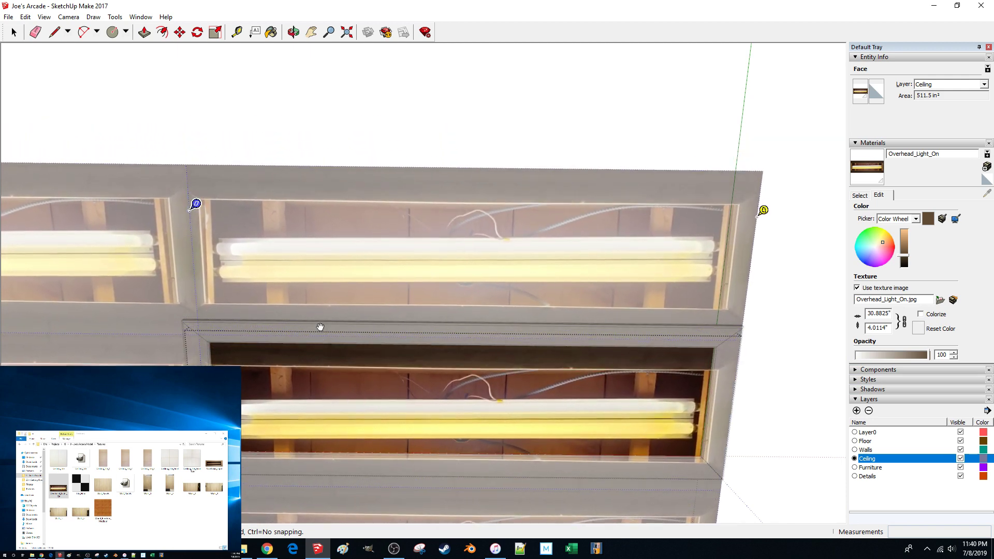
{"action": "middle_click_drag", "start_coordinate": [318, 323], "coordinate": [320, 322], "text": "shift"}
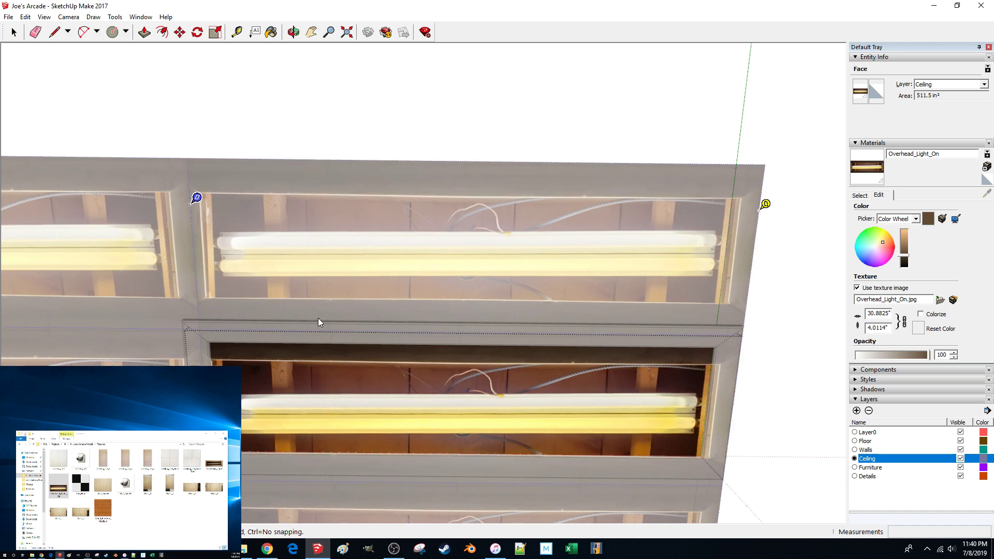
{"action": "left_click_drag", "start_coordinate": [194, 201], "coordinate": [189, 127]}
{"action": "middle_click_drag", "start_coordinate": [446, 328], "coordinate": [442, 345], "text": "shift"}
{"action": "scroll", "coordinate": [443, 345], "scroll_direction": "down", "scroll_amount": 1}
{"action": "left_click_drag", "start_coordinate": [206, 167], "coordinate": [202, 126]}
{"action": "left_click_drag", "start_coordinate": [384, 264], "coordinate": [385, 304]}
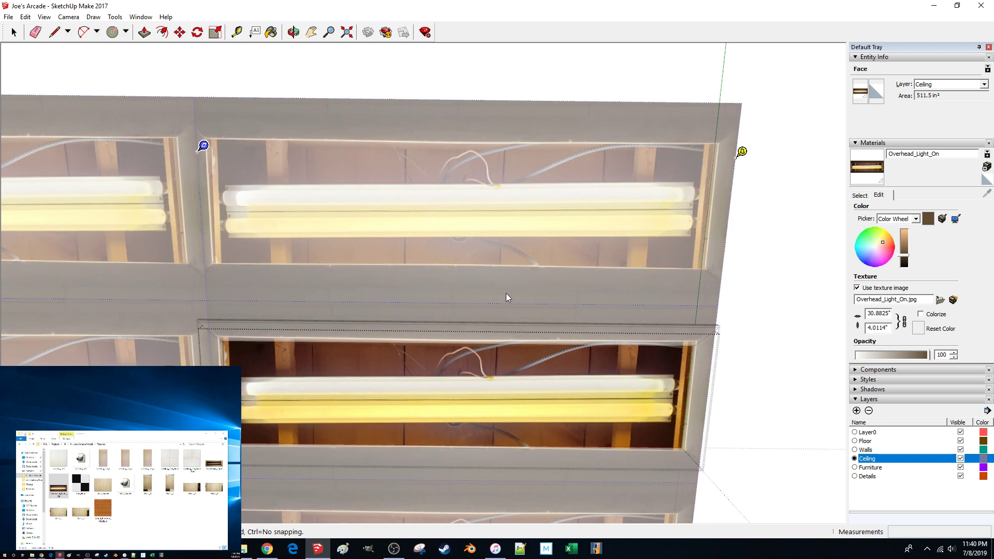
{"action": "left_click", "coordinate": [789, 288]}
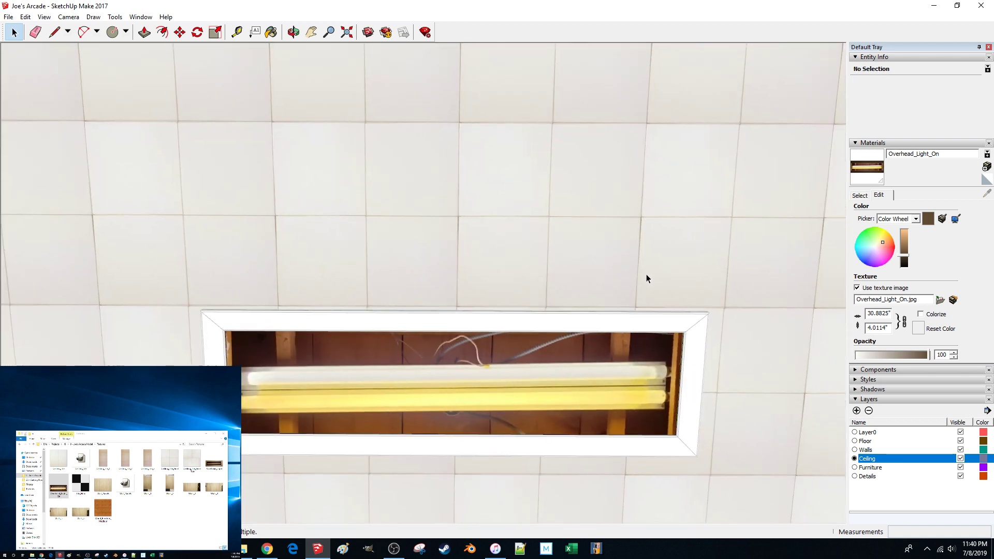
- Move the lit light box group 12 inches straight down out of its ceiling opening
{"action": "scroll", "coordinate": [645, 279], "scroll_direction": "down", "scroll_amount": 10}
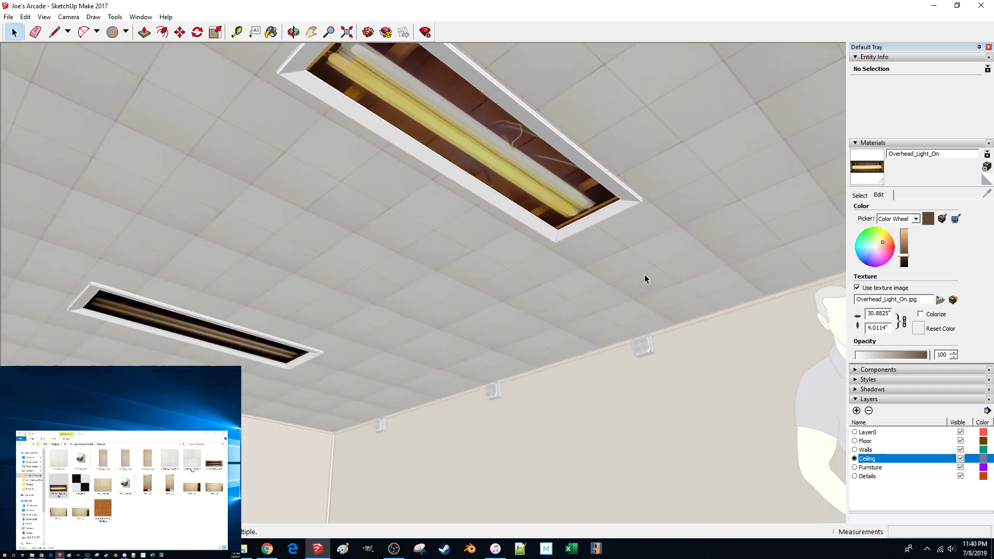
{"action": "scroll", "coordinate": [645, 279], "scroll_direction": "up", "scroll_amount": 6}
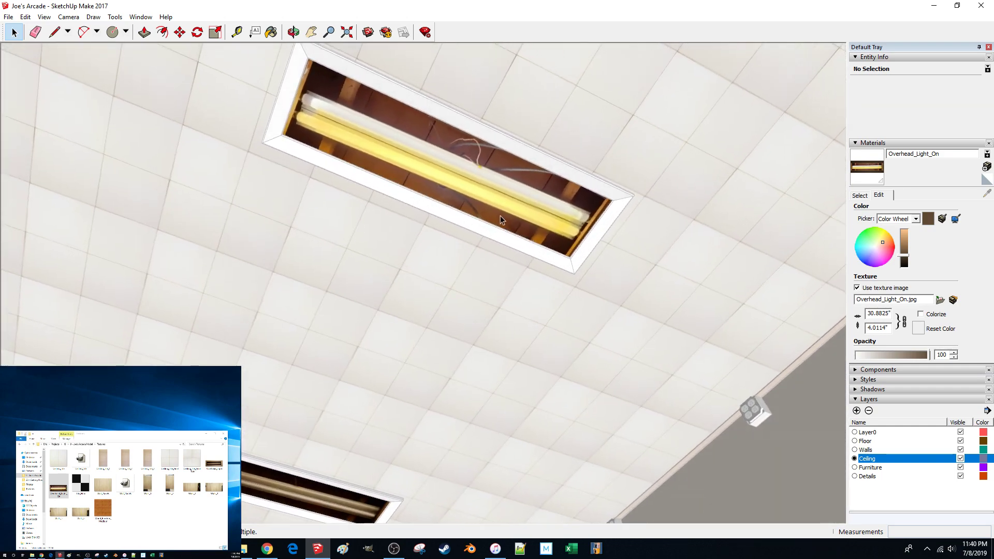
{"action": "scroll", "coordinate": [480, 186], "scroll_direction": "down", "scroll_amount": 4}
{"action": "left_click", "coordinate": [480, 187]}
{"action": "key", "text": "m"}
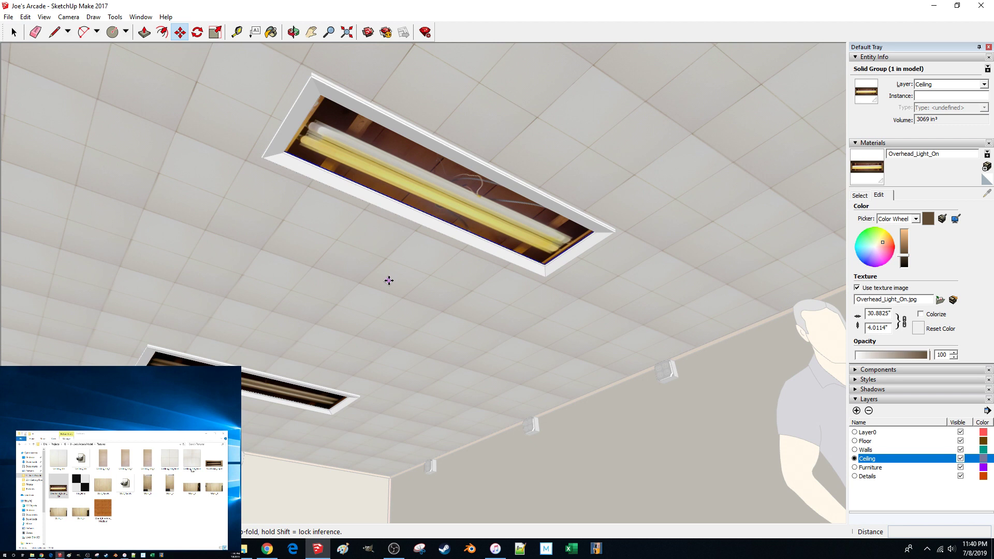
{"action": "left_click", "coordinate": [389, 279]}
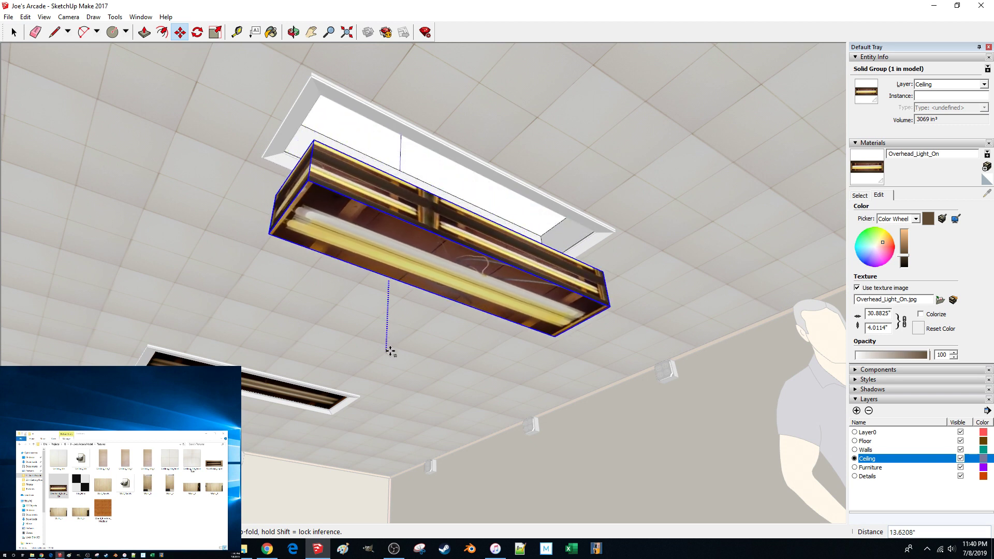
{"action": "type", "text": "12"}
{"action": "key", "text": "Return"}
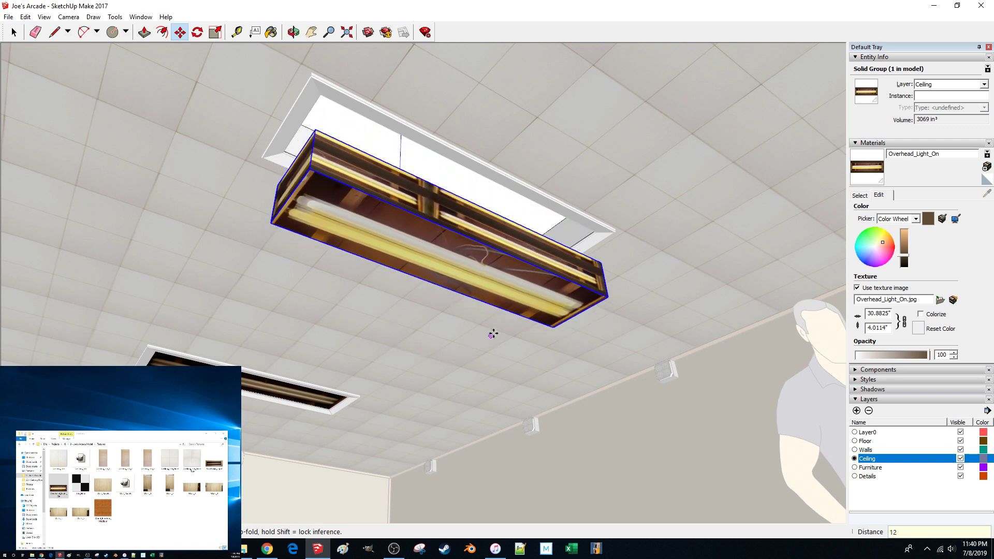
- Paint the light box's sides and top with the black Color M09 material, leaving the photo on the bottom face, and close the group
{"action": "left_click", "coordinate": [859, 196]}
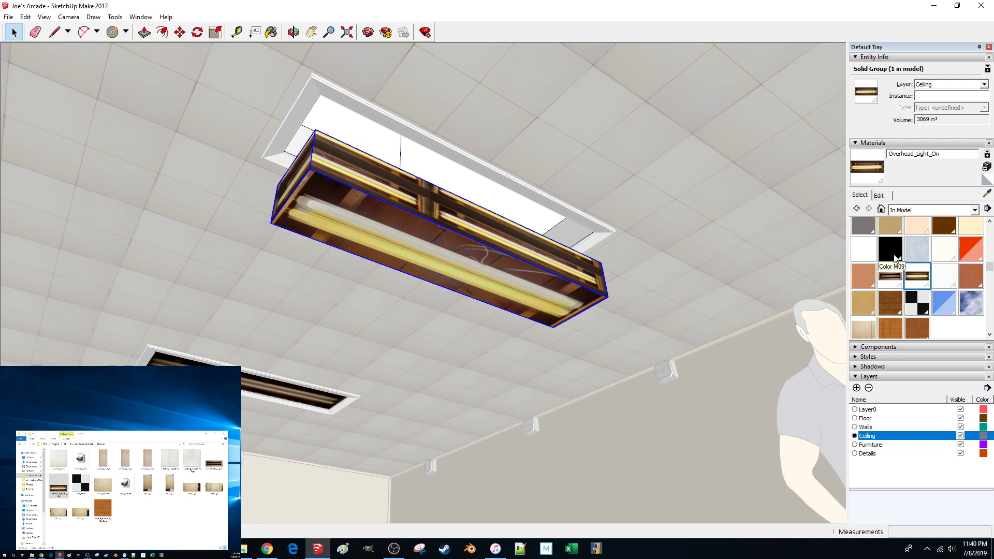
{"action": "left_click", "coordinate": [890, 249]}
{"action": "key", "text": "space"}
{"action": "double_click", "coordinate": [536, 272]}
{"action": "key", "text": "b"}
{"action": "left_click", "coordinate": [548, 247]}
{"action": "mouse_move", "coordinate": [549, 247]}
{"action": "middle_mouse_down"}
{"action": "mouse_move", "coordinate": [450, 324]}
{"action": "mouse_move", "coordinate": [564, 355]}
{"action": "mouse_move", "coordinate": [579, 302]}
{"action": "middle_mouse_up"}
{"action": "scroll", "coordinate": [599, 238], "scroll_direction": "up", "scroll_amount": 10}
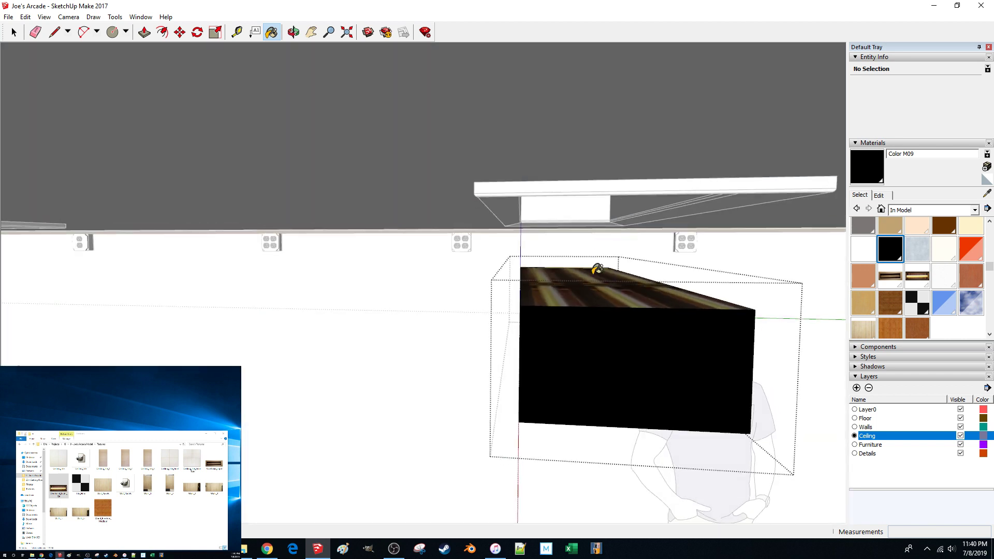
{"action": "scroll", "coordinate": [692, 281], "scroll_direction": "down", "scroll_amount": 2}
{"action": "left_click", "coordinate": [692, 282]}
{"action": "mouse_move", "coordinate": [725, 297]}
{"action": "middle_mouse_down"}
{"action": "mouse_move", "coordinate": [621, 231]}
{"action": "mouse_move", "coordinate": [466, 224]}
{"action": "middle_mouse_up"}
{"action": "left_click", "coordinate": [371, 276]}
{"action": "key", "text": "space"}
{"action": "left_click", "coordinate": [276, 282]}
- Move the painted light box group straight up along the blue axis, back into its ceiling opening
{"action": "mouse_move", "coordinate": [276, 282]}
{"action": "middle_mouse_down"}
{"action": "mouse_move", "coordinate": [399, 270]}
{"action": "mouse_move", "coordinate": [483, 295]}
{"action": "middle_mouse_up"}
{"action": "key", "text": "m"}
{"action": "left_click", "coordinate": [457, 284]}
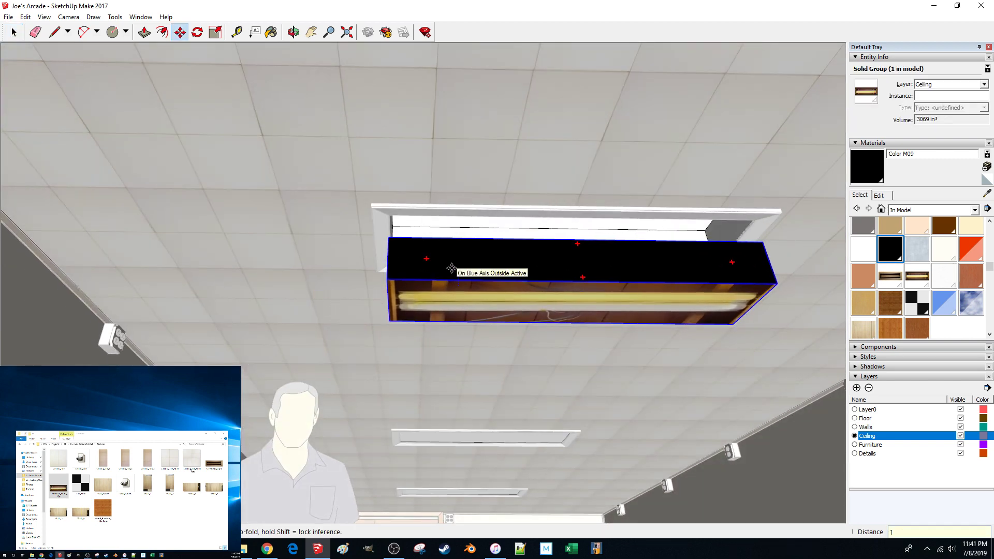
{"action": "type", "text": "1"}
{"action": "key", "text": "Return"}
- Delete the three other light box groups from their ceiling openings
{"action": "key", "text": "space"}
{"action": "middle_click_drag", "start_coordinate": [424, 257], "coordinate": [253, 180]}
{"action": "key", "text": "Delete"}
{"action": "middle_click_drag", "start_coordinate": [449, 395], "coordinate": [431, 361]}
{"action": "scroll", "coordinate": [432, 361], "scroll_direction": "up", "scroll_amount": 4}
{"action": "left_click", "coordinate": [580, 470]}
{"action": "middle_click_drag", "start_coordinate": [581, 470], "coordinate": [552, 417]}
{"action": "key", "text": "Delete"}
{"action": "left_click", "coordinate": [589, 439]}
{"action": "key", "text": "Delete"}
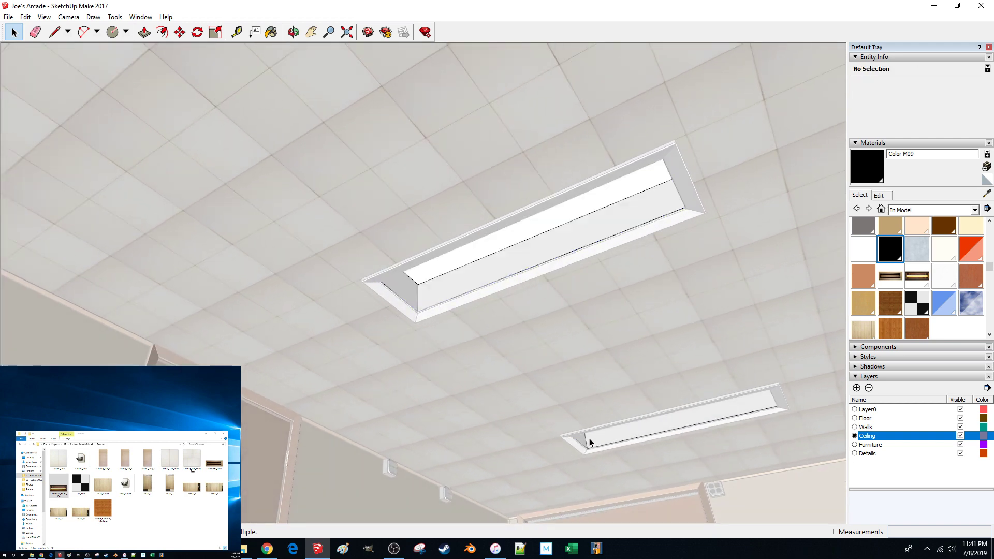
- Copy the finished light box from its top corner to the matching corner of the farthest empty opening in the ceiling
{"action": "scroll", "coordinate": [589, 439], "scroll_direction": "down", "scroll_amount": 3}
{"action": "middle_click_drag", "start_coordinate": [458, 390], "coordinate": [231, 274]}
{"action": "key", "text": "m"}
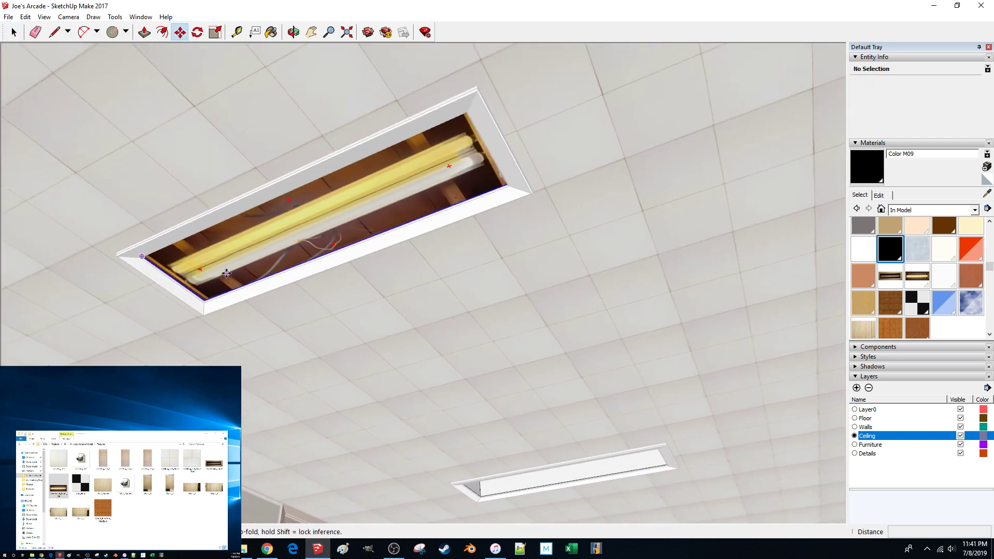
{"action": "left_click", "coordinate": [227, 273]}
{"action": "scroll", "coordinate": [159, 342], "scroll_direction": "up", "scroll_amount": 5}
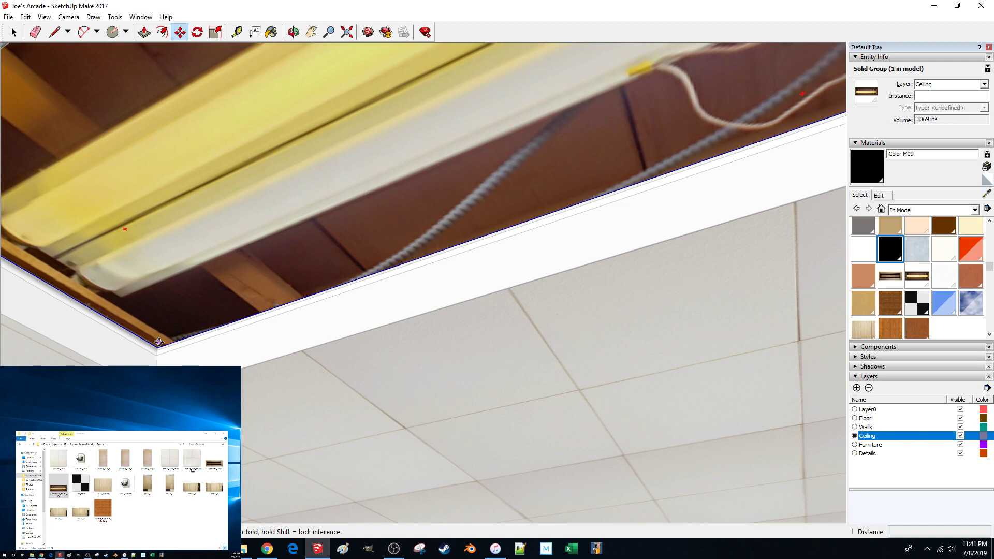
{"action": "scroll", "coordinate": [163, 360], "scroll_direction": "down", "scroll_amount": 10}
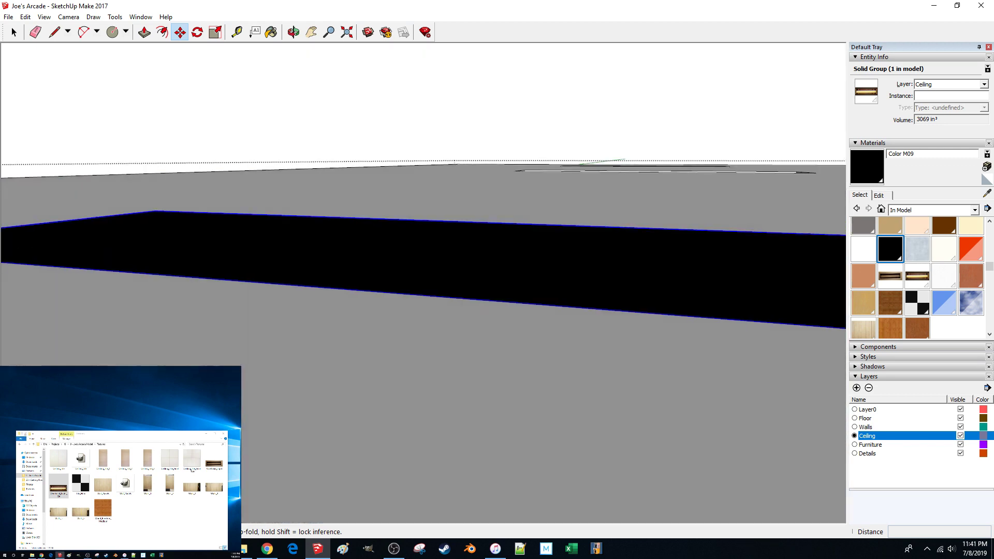
{"action": "middle_click_drag", "start_coordinate": [394, 352], "coordinate": [248, 378]}
{"action": "key", "text": "ctrl"}
{"action": "left_click", "coordinate": [276, 383]}
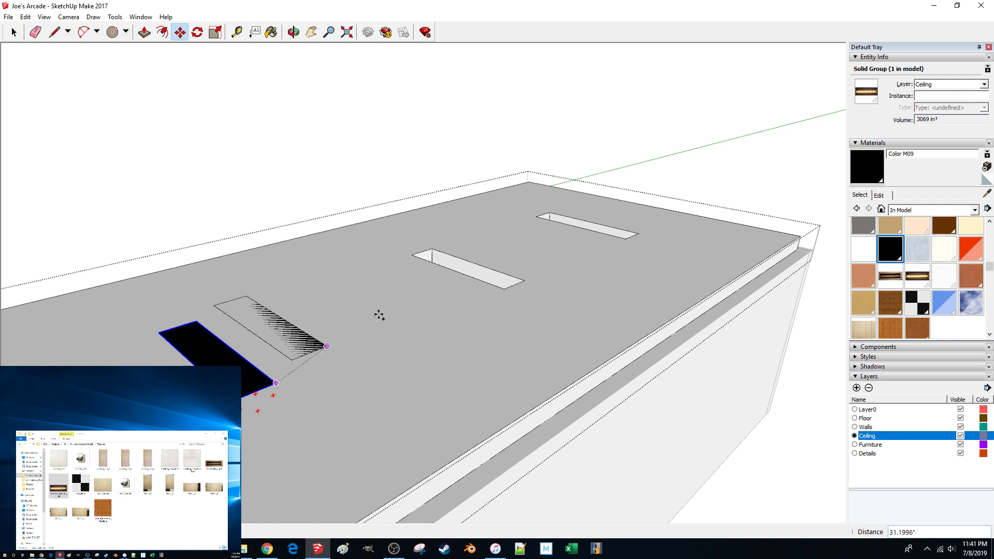
{"action": "left_click", "coordinate": [640, 234]}
- Copy the light box again, rotate the copy half a turn in the ceiling plane and fit it into the empty middle opening
{"action": "middle_click_drag", "start_coordinate": [641, 234], "coordinate": [621, 326]}
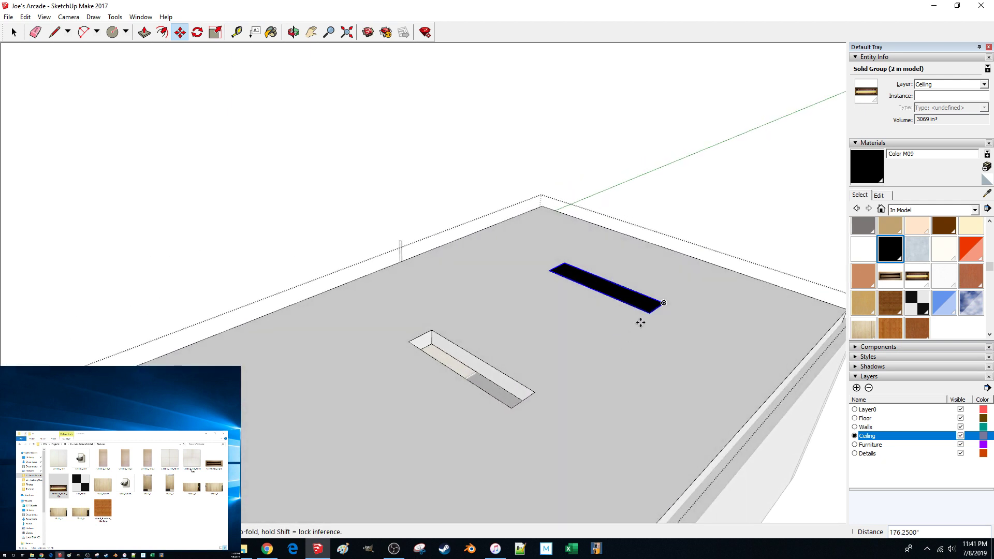
{"action": "left_click", "coordinate": [663, 306]}
{"action": "left_click", "coordinate": [558, 414]}
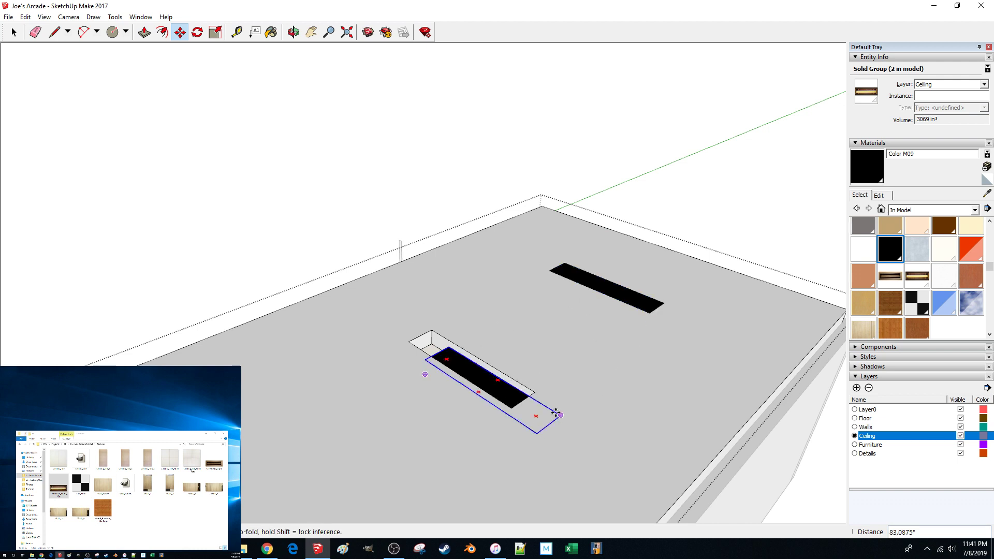
{"action": "key", "text": "q"}
{"action": "left_click", "coordinate": [538, 356]}
{"action": "left_click", "coordinate": [577, 379]}
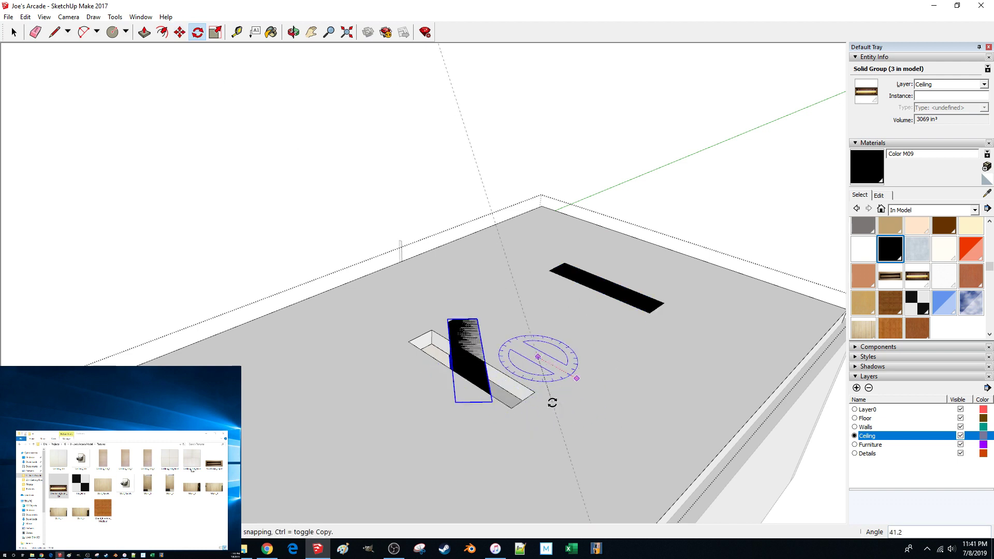
{"action": "left_click", "coordinate": [552, 402]}
{"action": "key", "text": "m"}
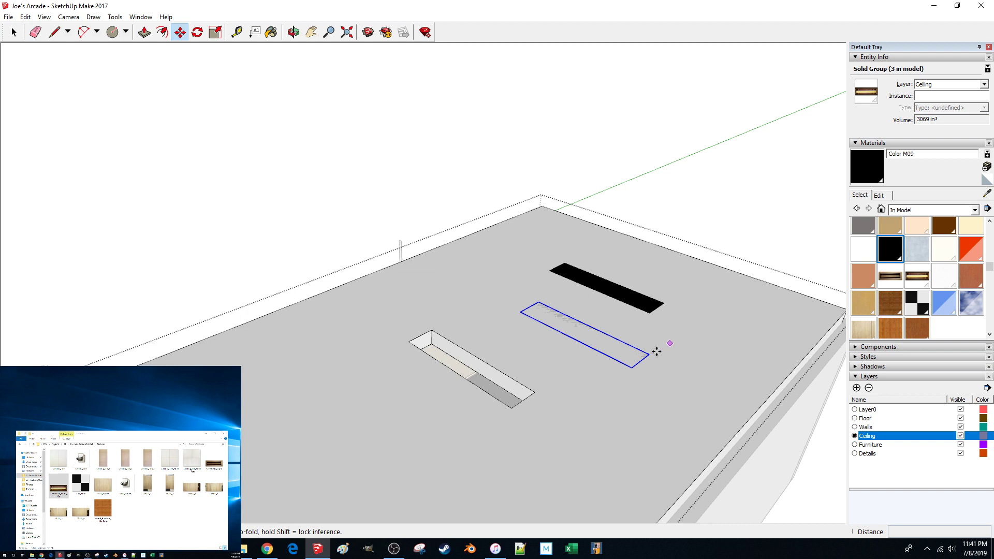
{"action": "left_click", "coordinate": [649, 355]}
{"action": "left_click", "coordinate": [533, 392]}
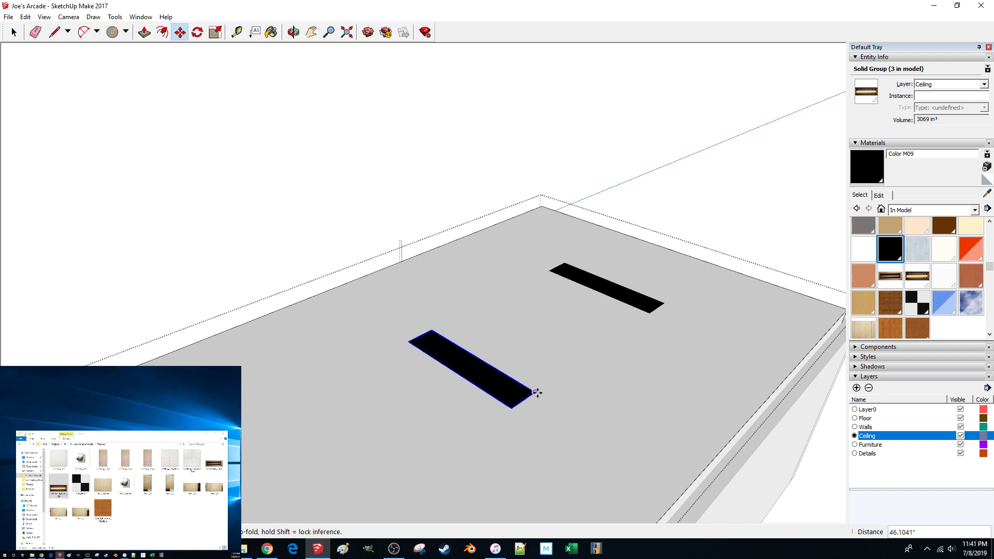
- Copy the rotated light box by its corner into the last empty opening at the near end of the ceiling
{"action": "left_click", "coordinate": [535, 392]}
{"action": "middle_click_drag", "start_coordinate": [523, 399], "coordinate": [295, 444]}
{"action": "left_click", "coordinate": [301, 485]}
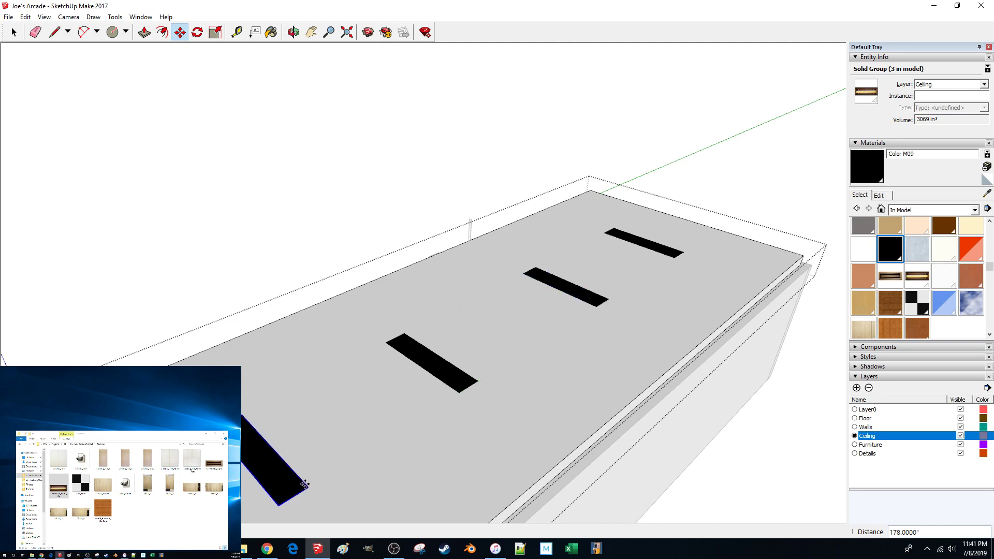
{"action": "key", "text": "space"}
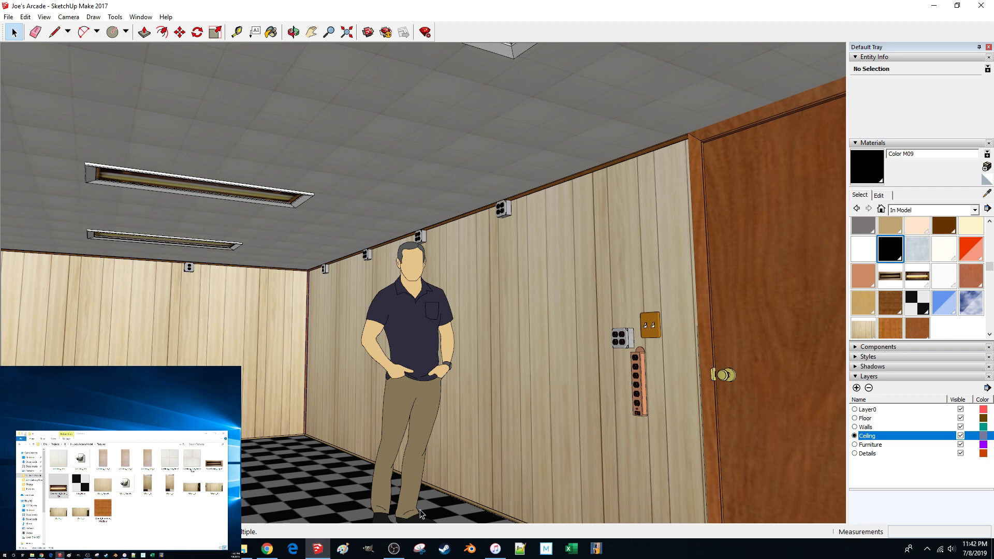
{"action": "mouse_move", "coordinate": [402, 553]}
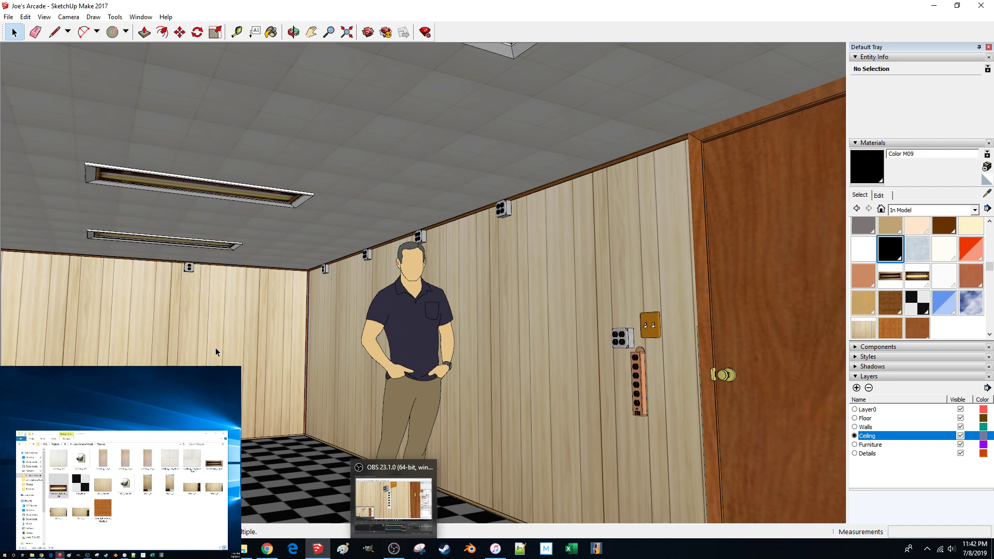